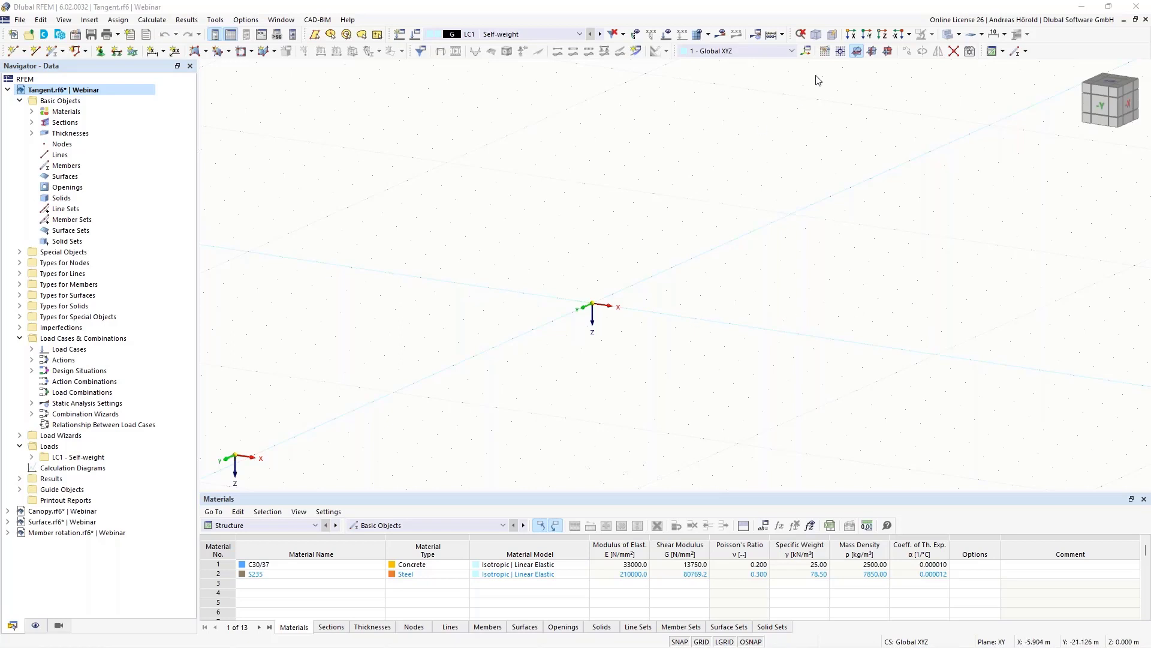
In plan view along Z, draw a single vertical line from the origin to X 0, Y -7 m
left_click(882, 33)
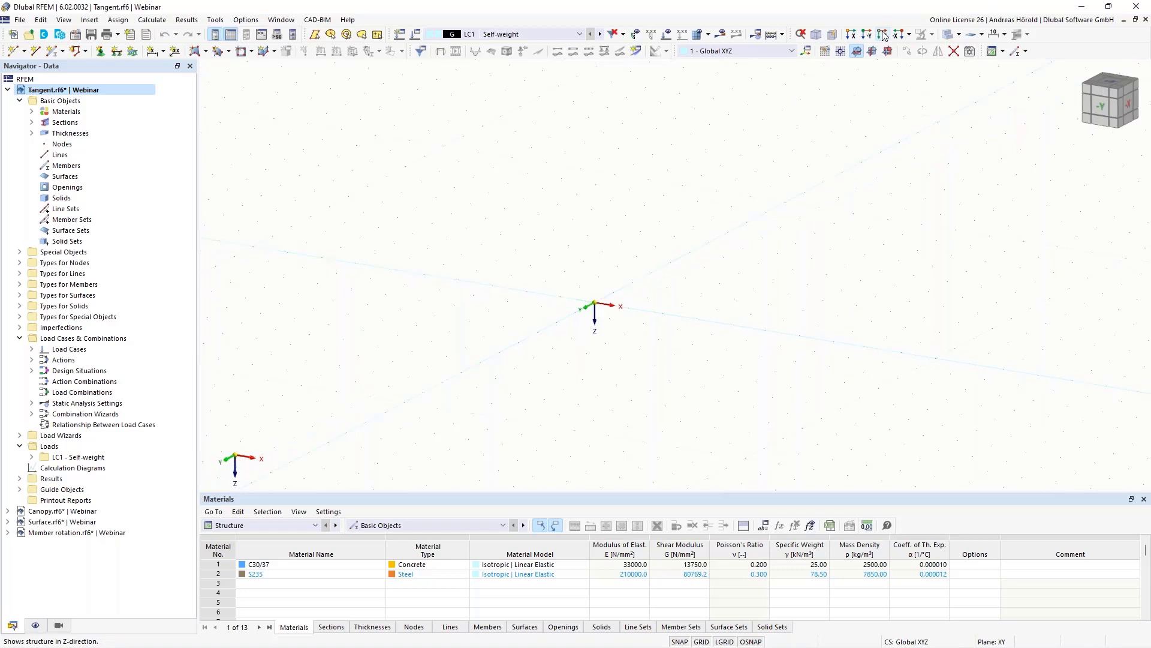
middle_click_drag(773, 297, 763, 325)
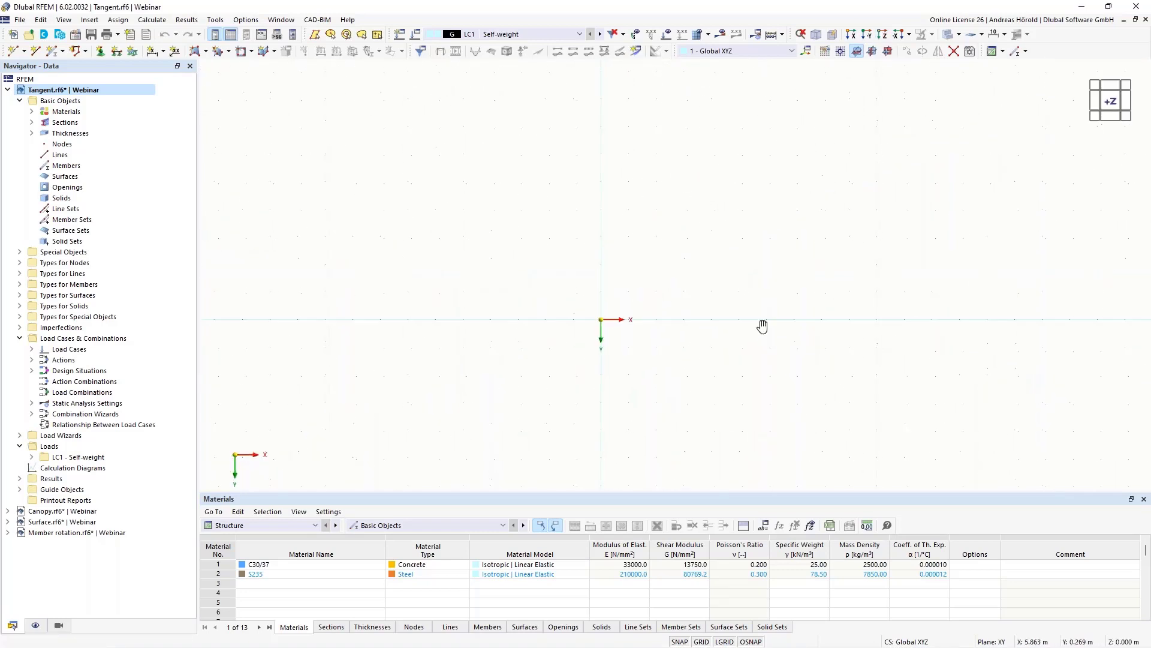
left_click(37, 54)
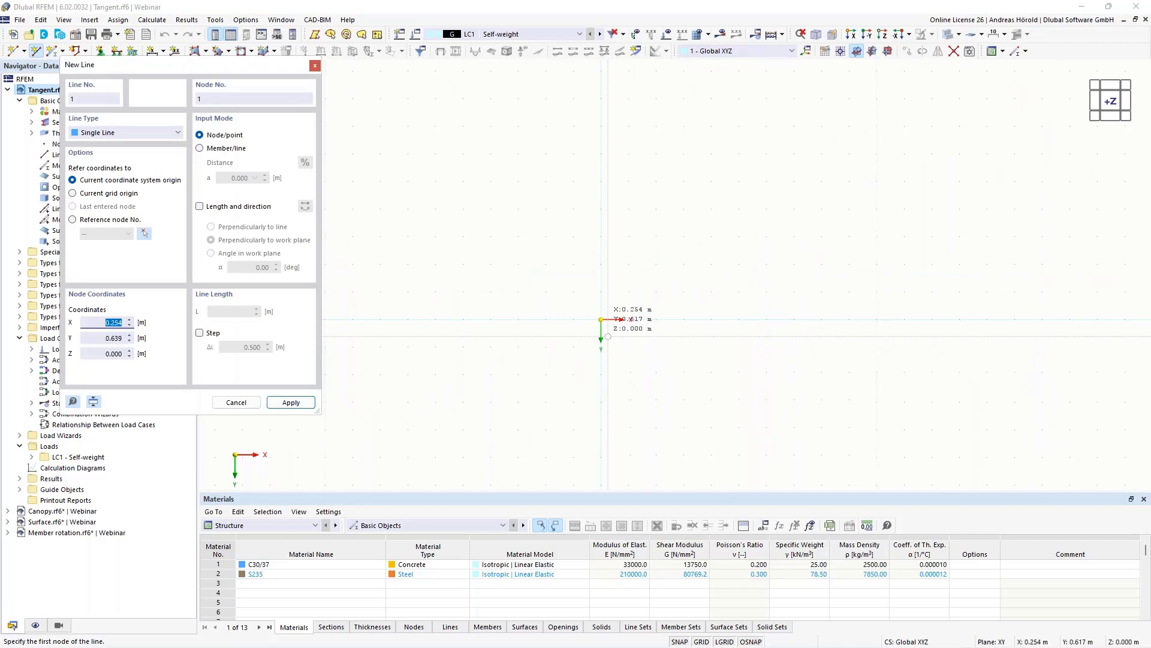
left_click(601, 319)
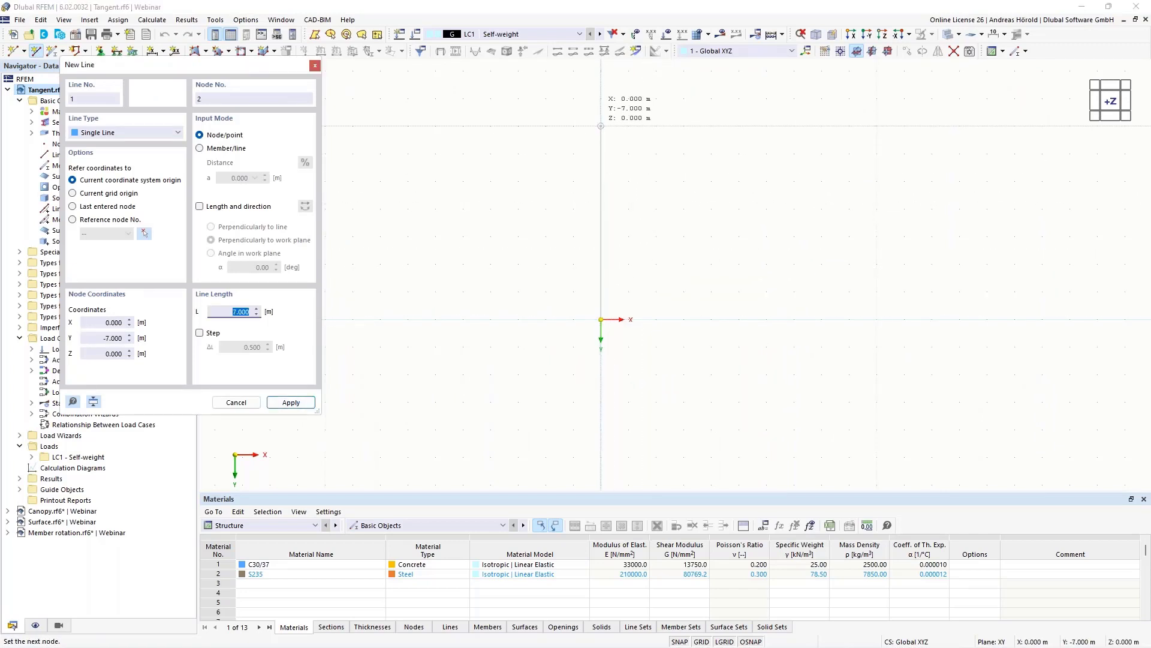
left_click(601, 126)
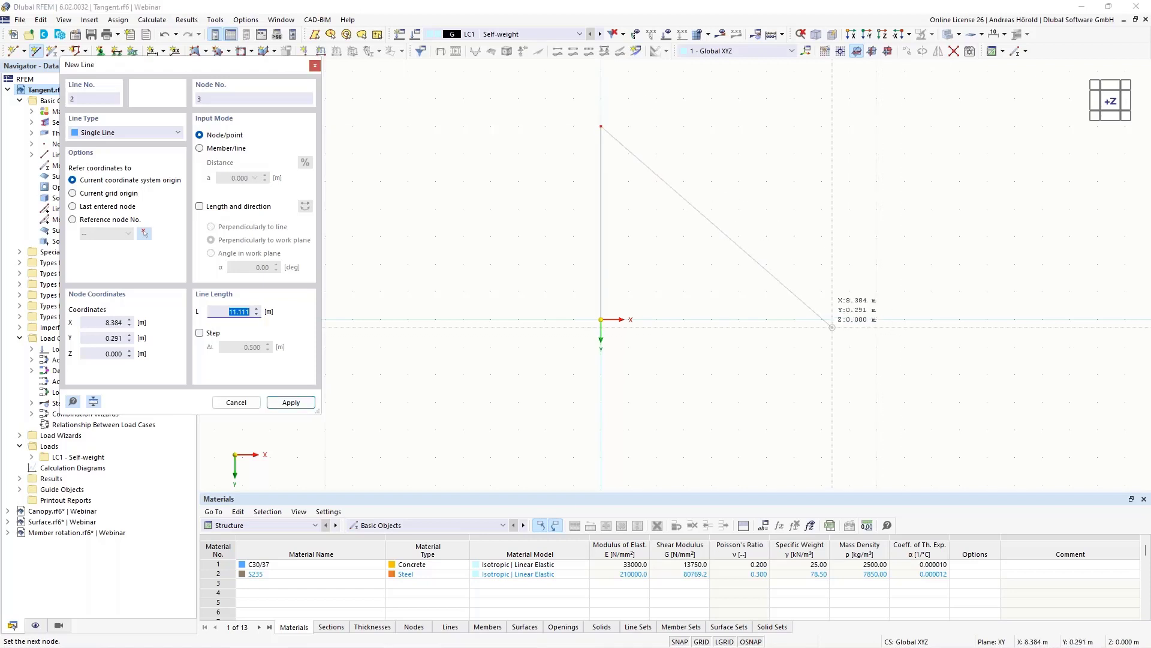
Draw a second single line from X 5, Y 0 to X 5, Y -4 m, parallel to the first
left_click(739, 319)
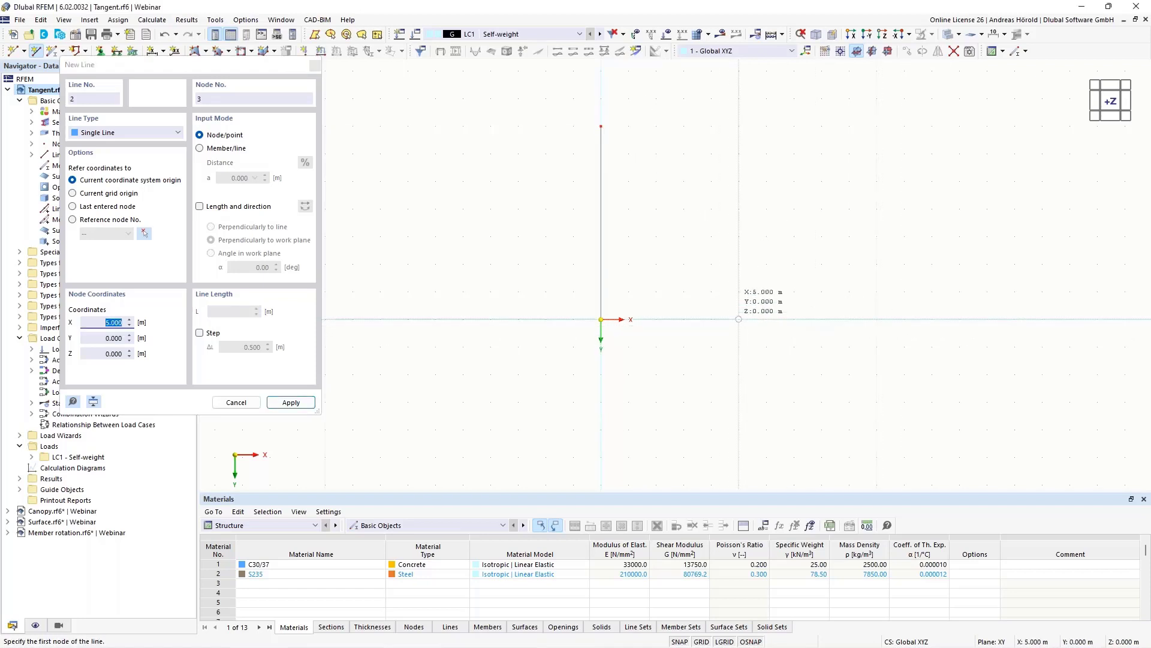
left_click(739, 209)
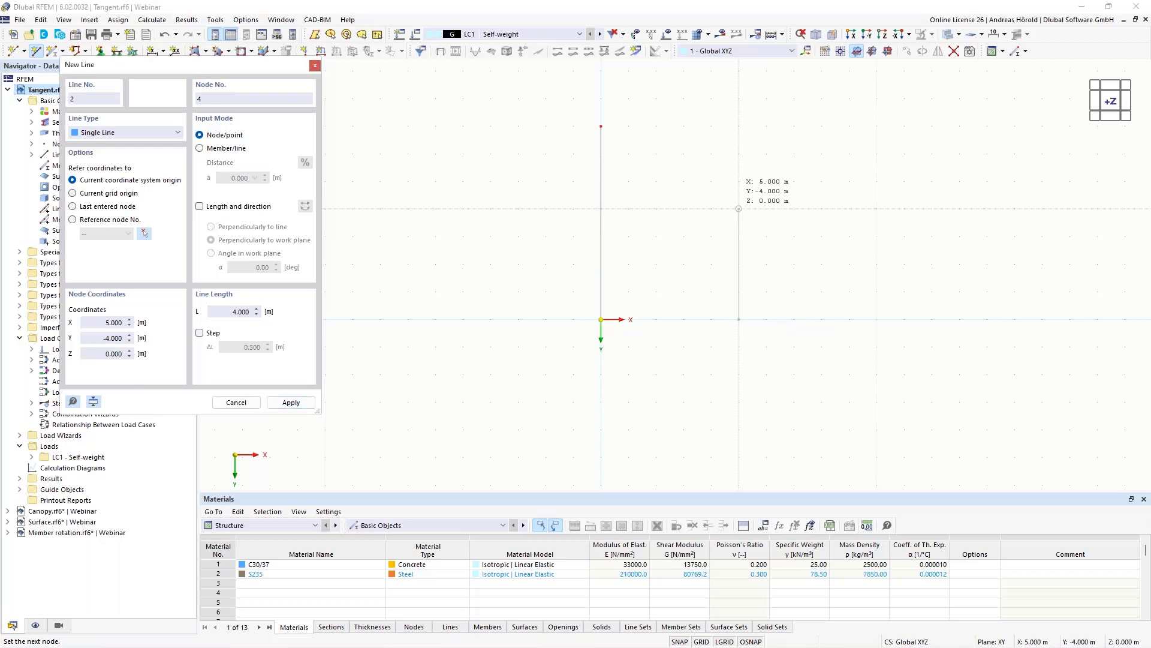
key("Escape")
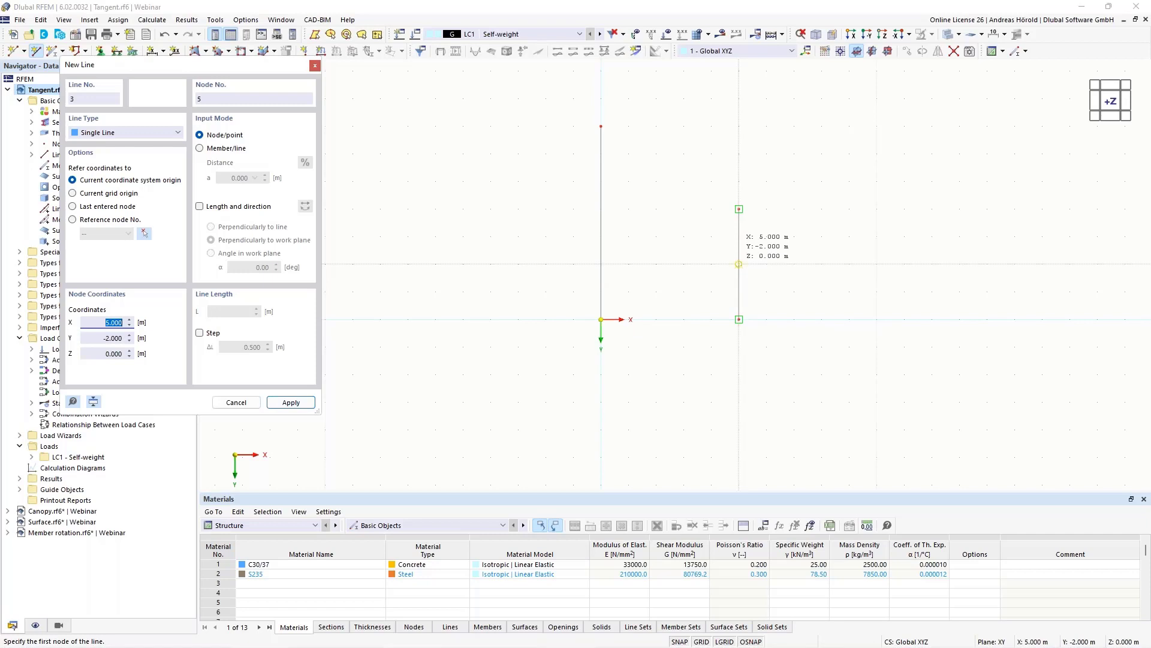
left_click(739, 264)
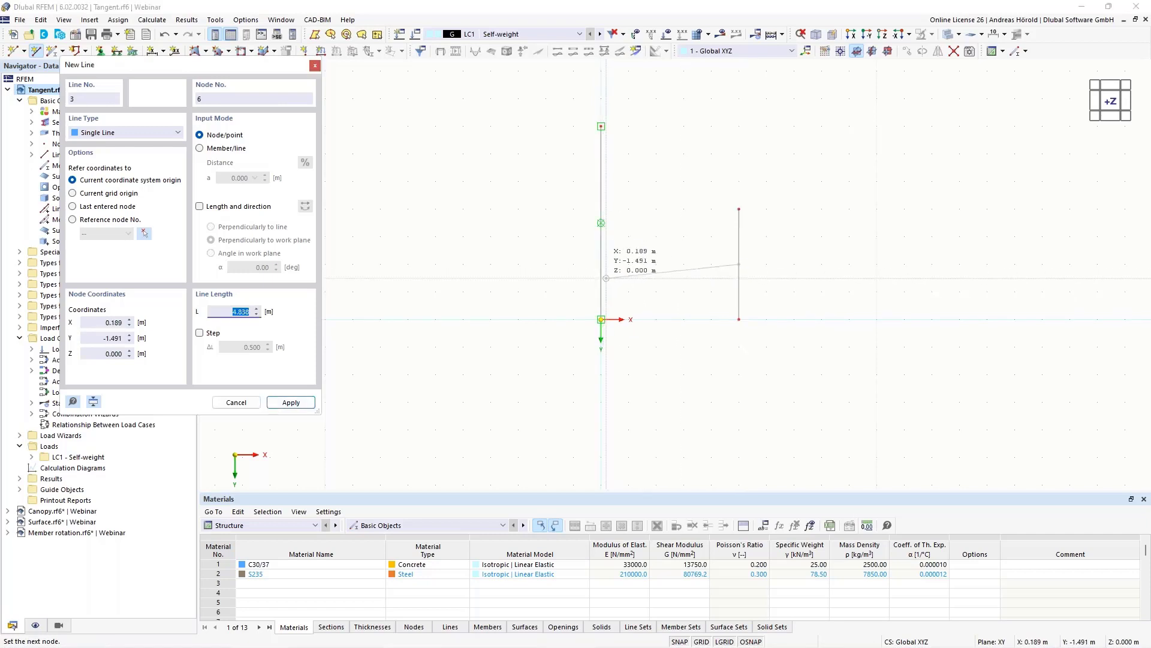
key("Escape")
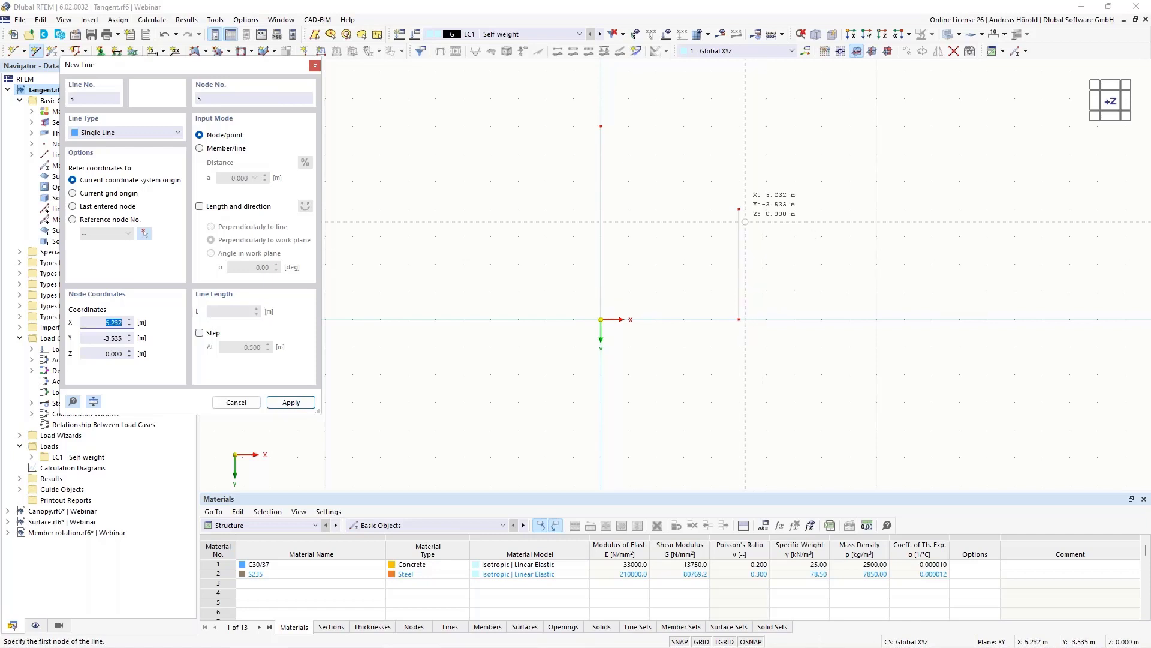
key("Escape")
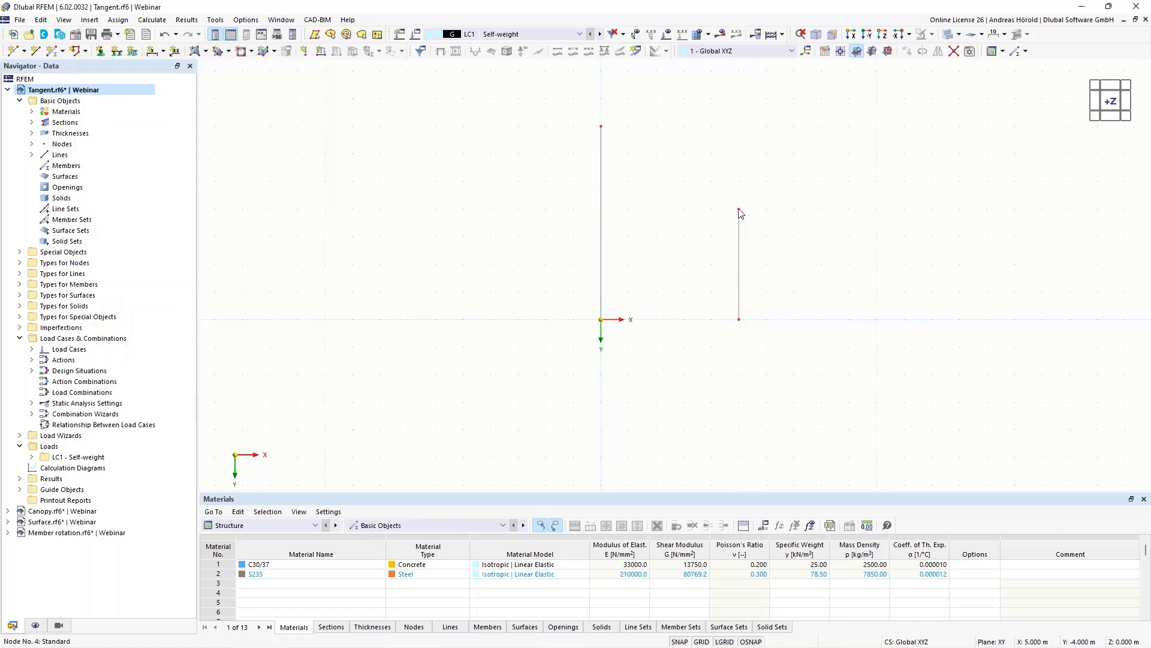
Lengthen the shorter vertical line to 5 m by moving its upper node farther from the X-axis
left_click_drag(740, 187, 742, 189)
left_click(36, 52)
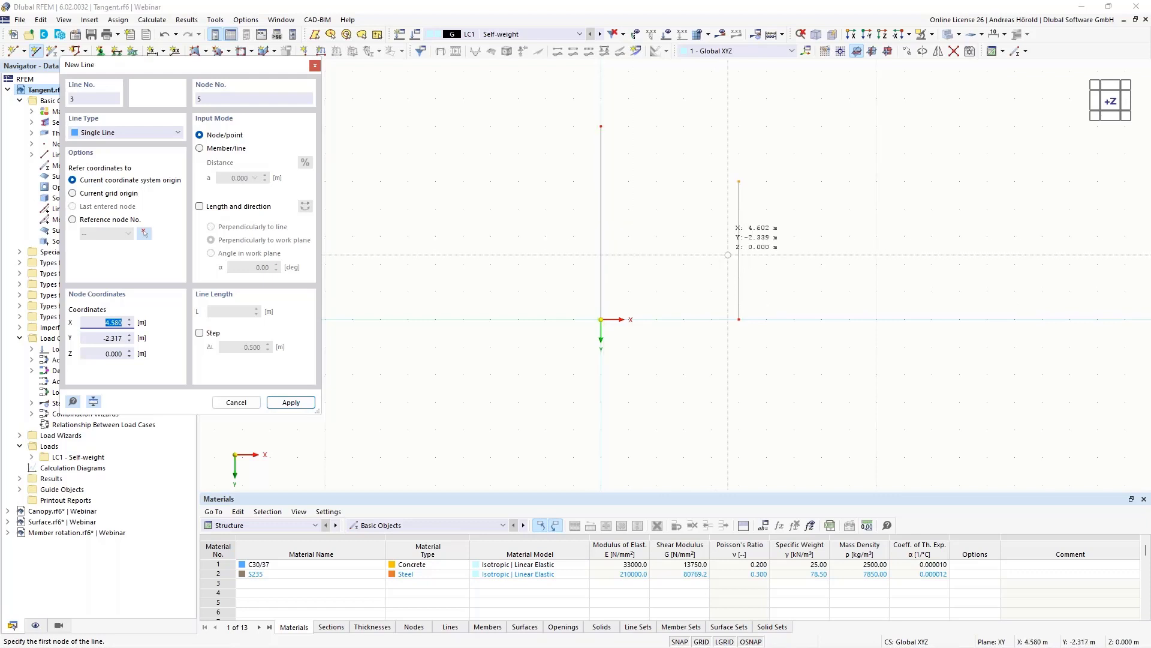
left_click(739, 250)
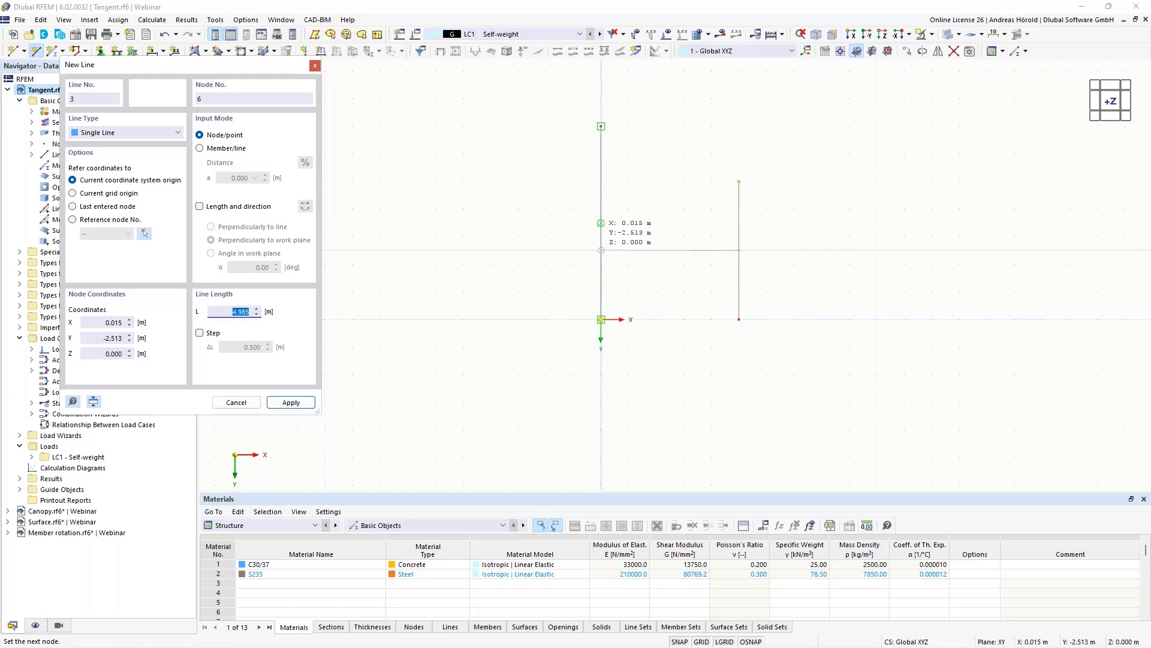
key("Escape")
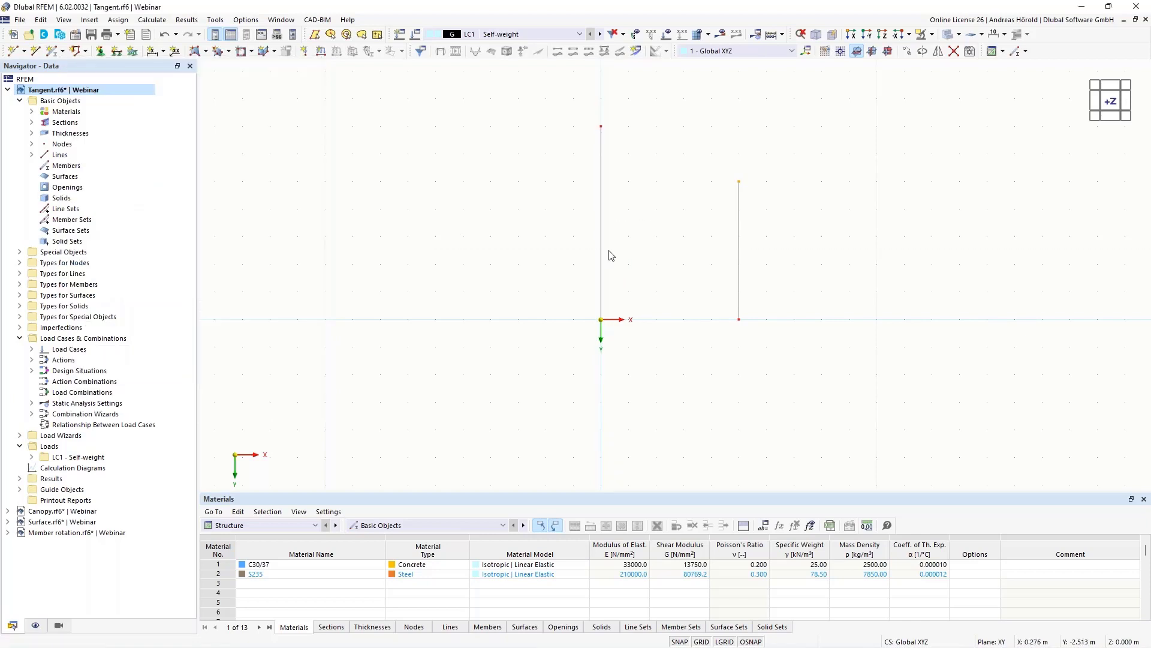
Draw a circle centred at X -8, Y -2 m, beside the two vertical lines
left_click(85, 51)
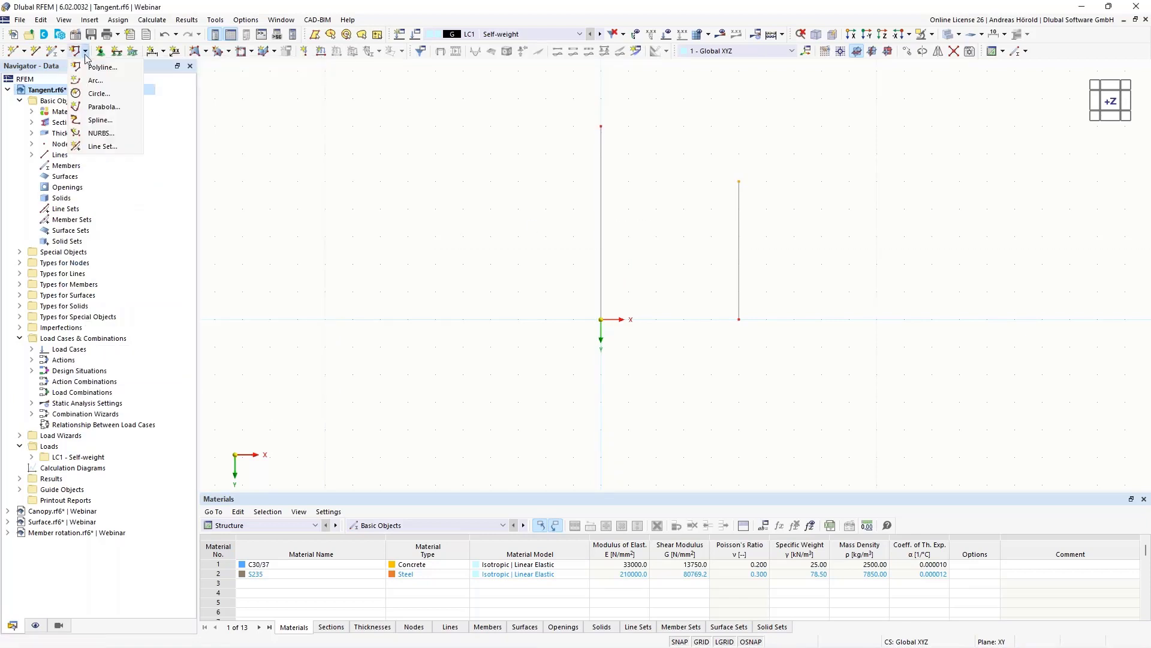
left_click(96, 94)
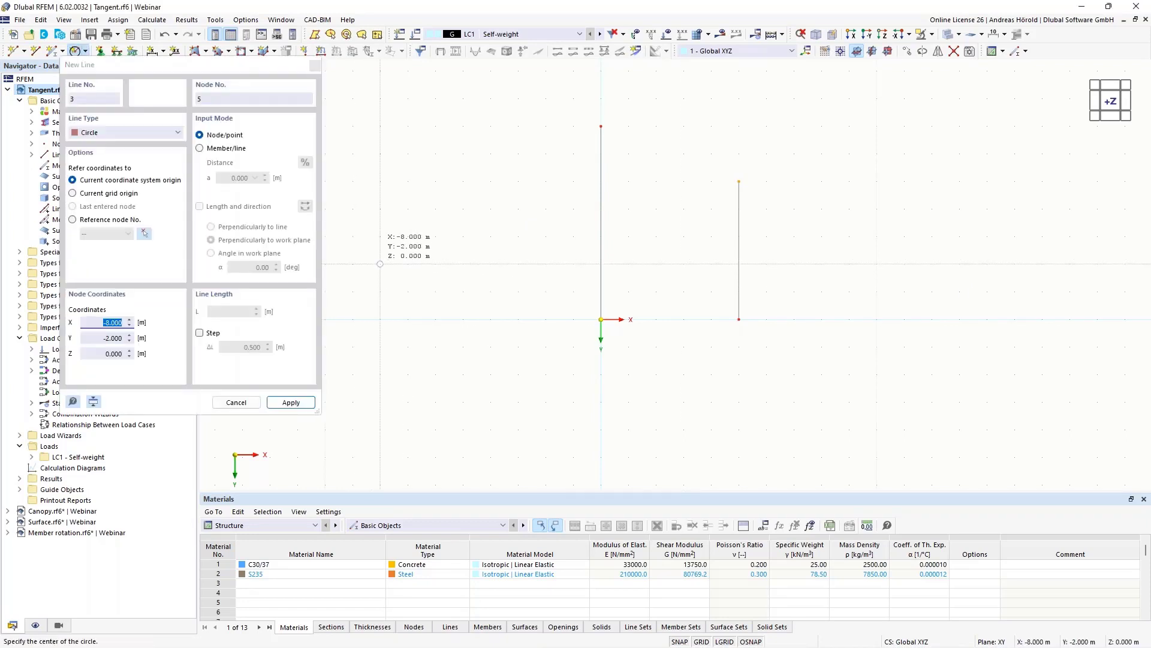
left_click(381, 264)
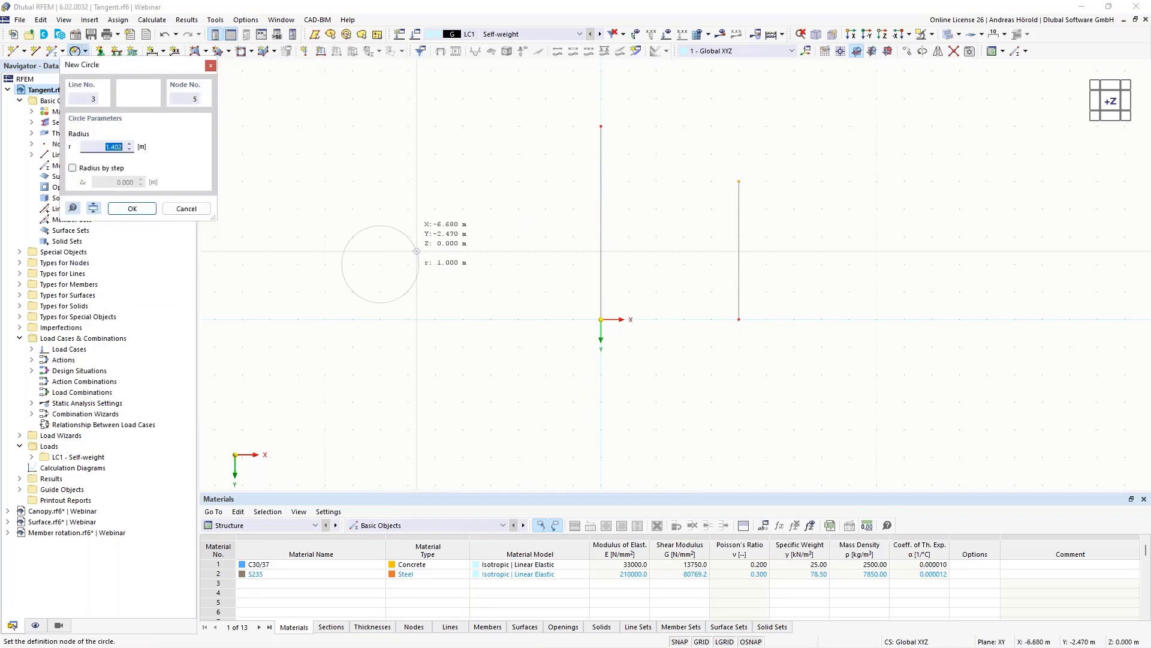
left_click(463, 236)
middle_click_drag(522, 319, 721, 345)
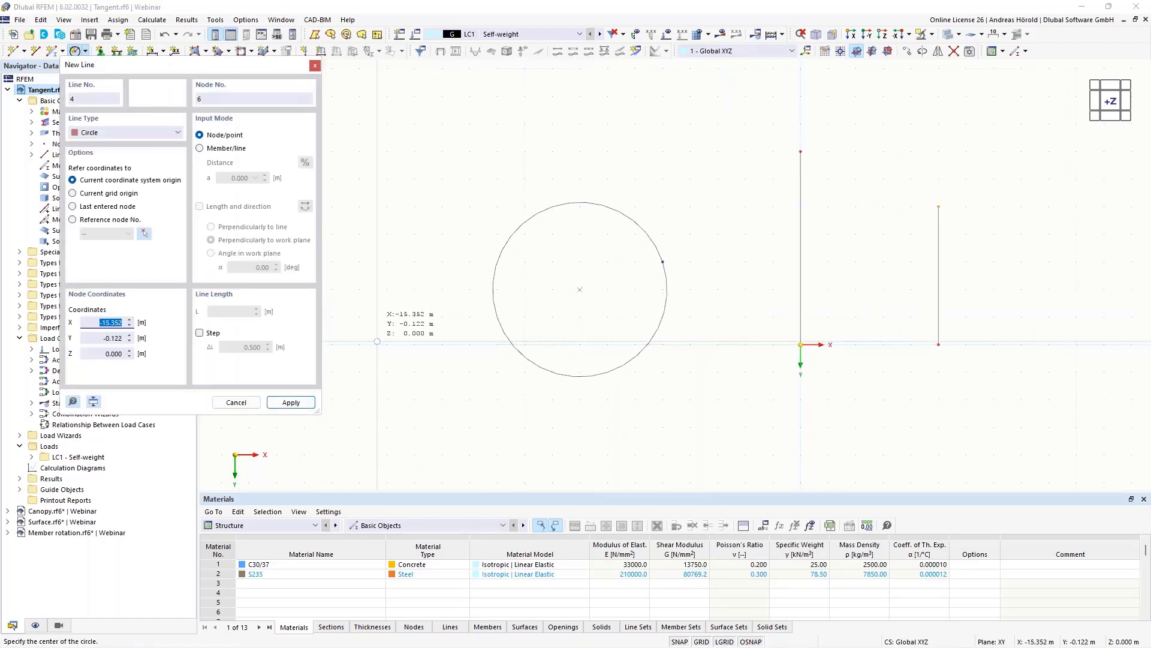
key("Escape")
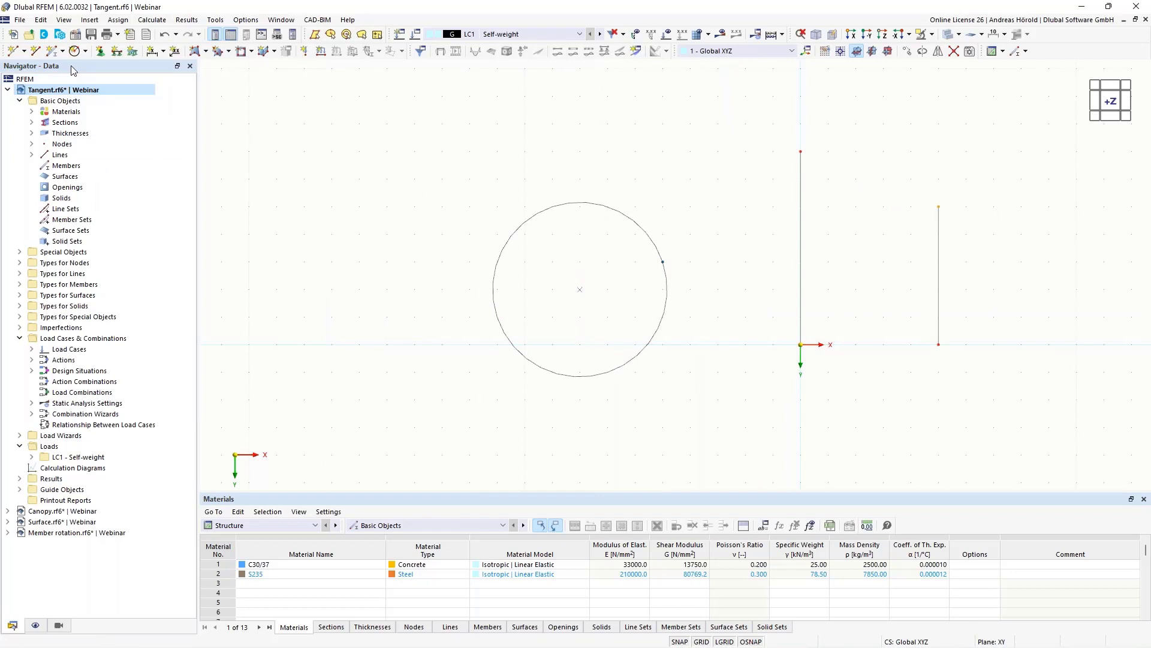
left_click(36, 52)
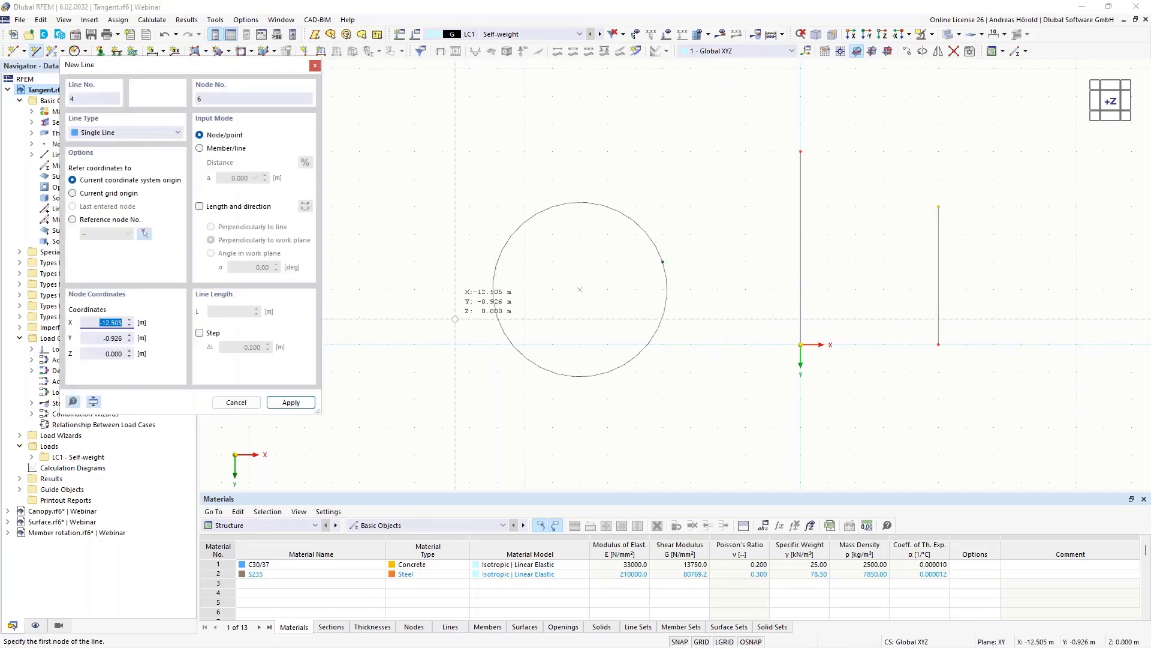
left_click(413, 344)
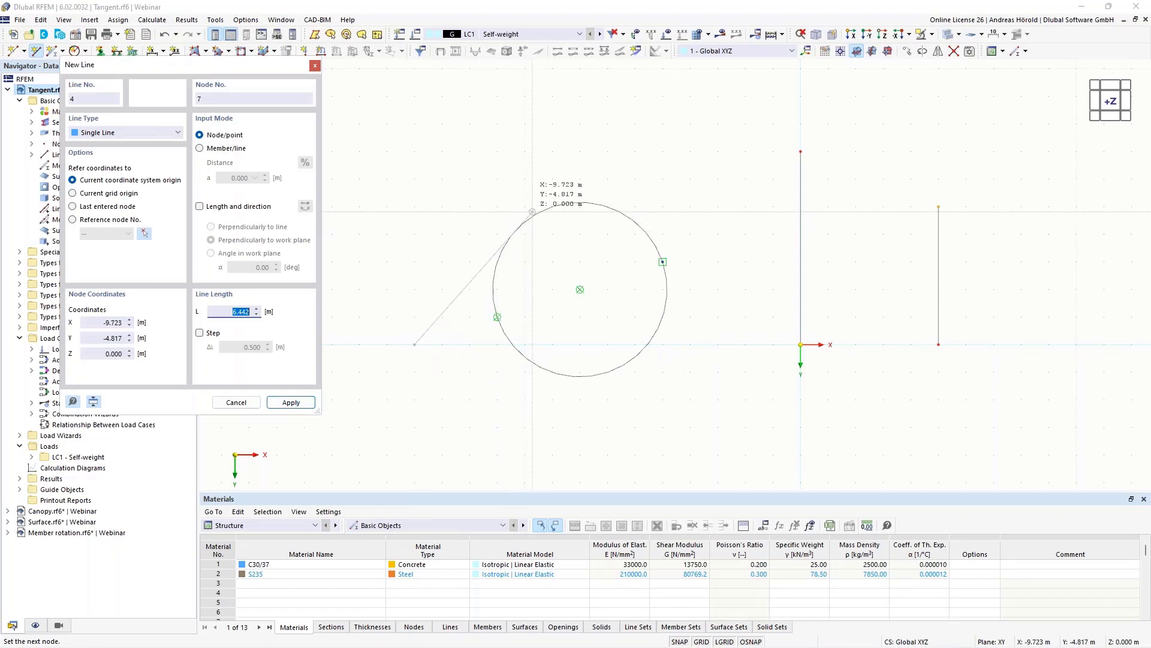
key("Escape")
key("Escape")
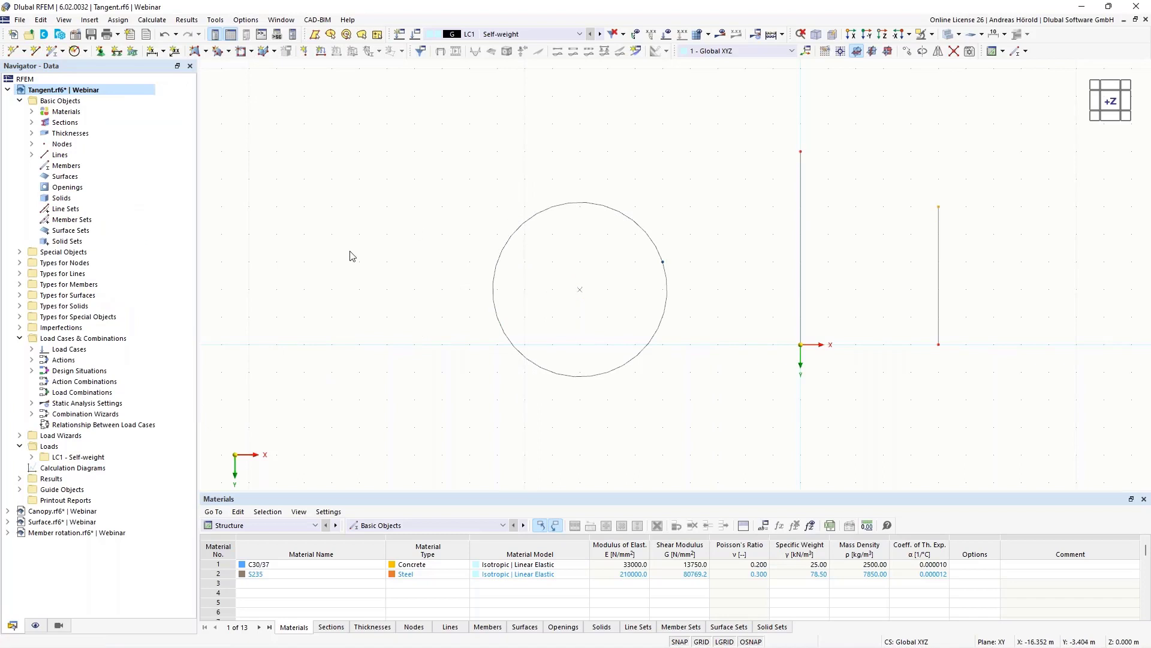
Enable the Perpendicular and Tangent options in the Standard object snap and set that snap active
left_click(19, 489)
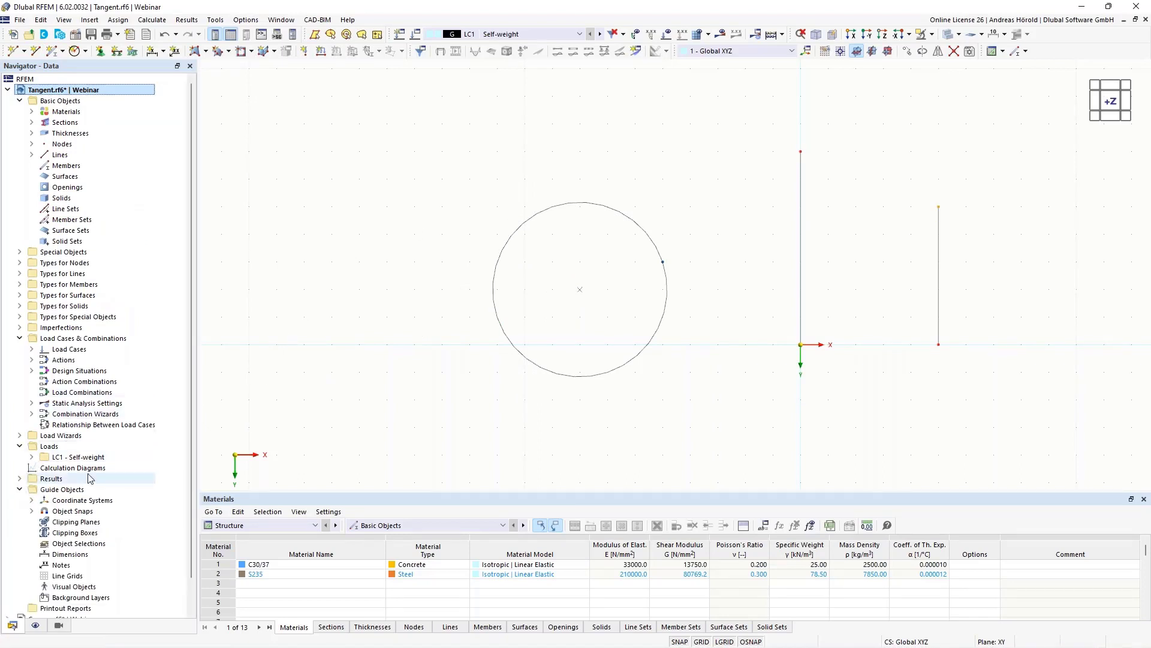
scroll(90, 478, "down", 1)
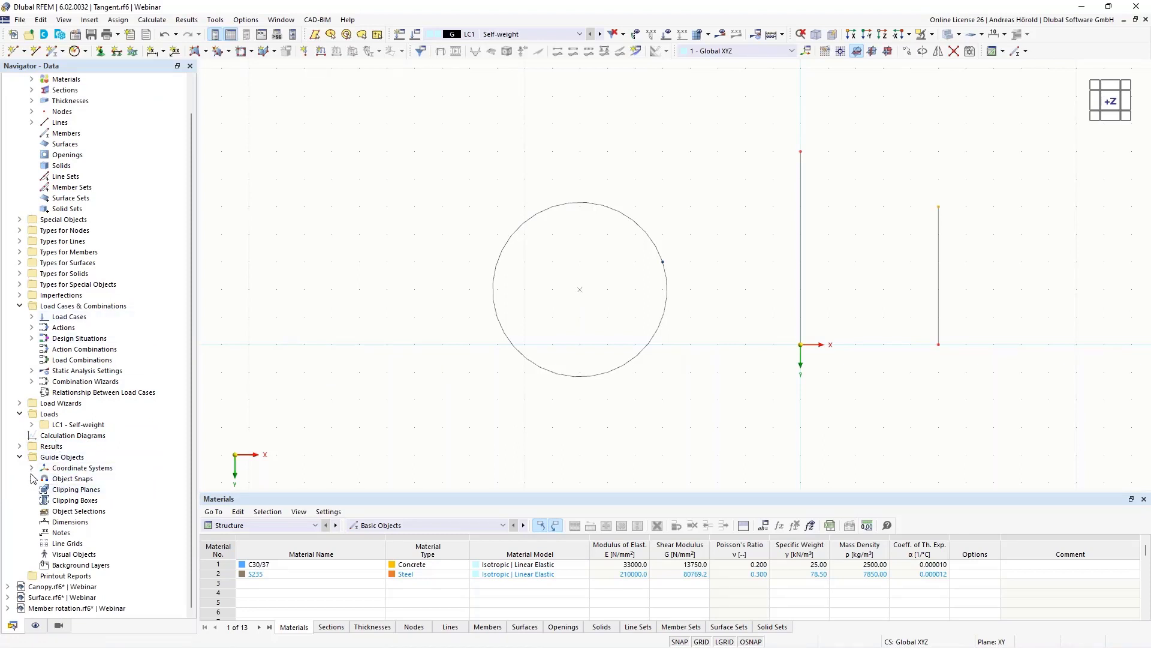
left_click(31, 478)
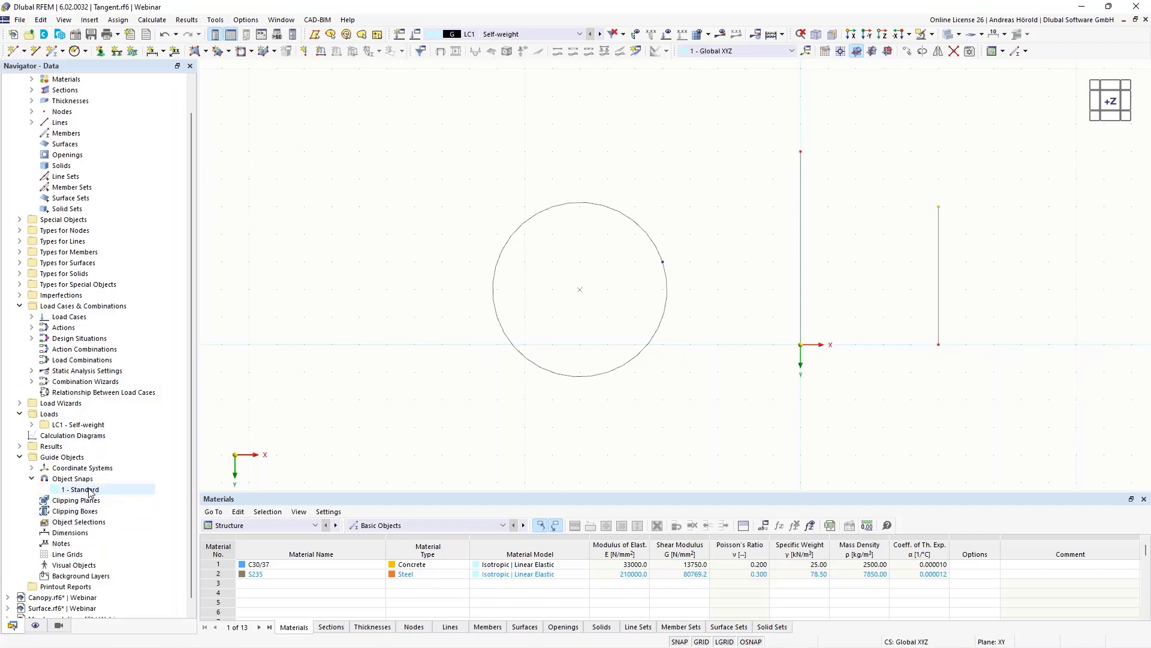
right_click(751, 642)
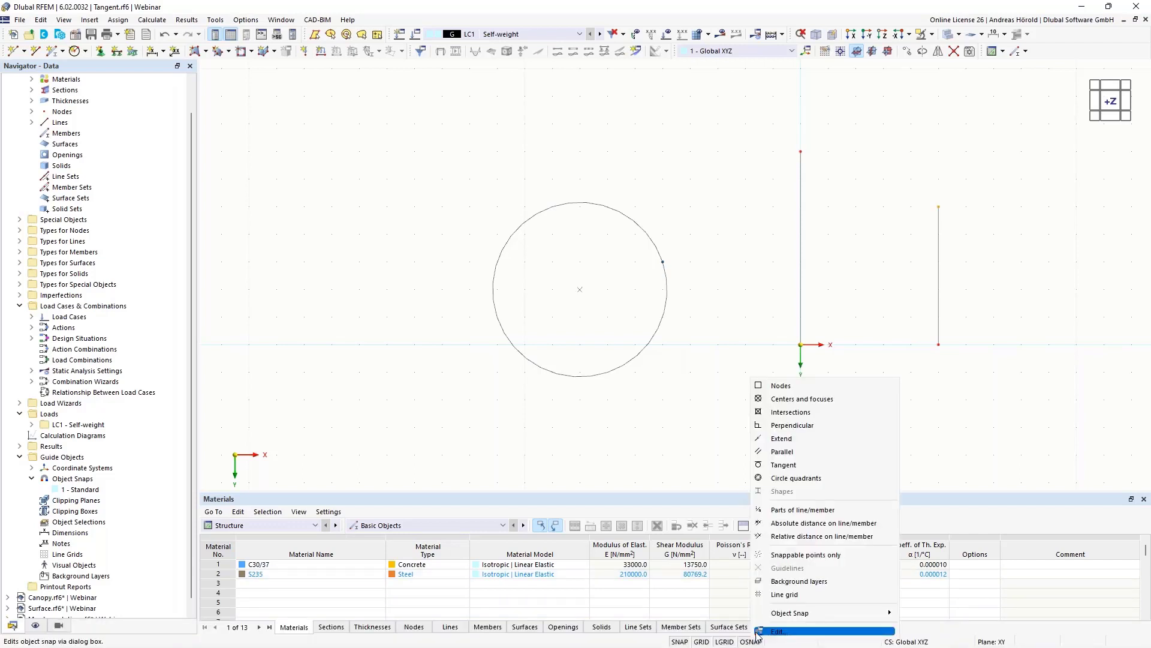
left_click(788, 632)
left_click_drag(532, 131, 617, 114)
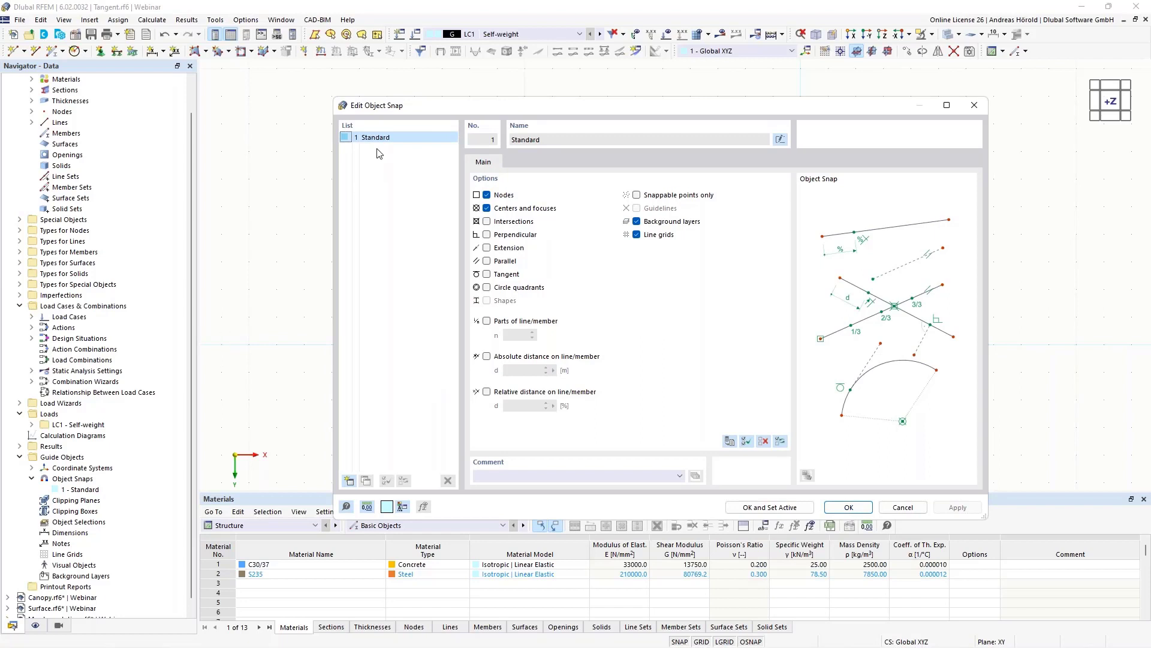
left_click(487, 235)
left_click(758, 507)
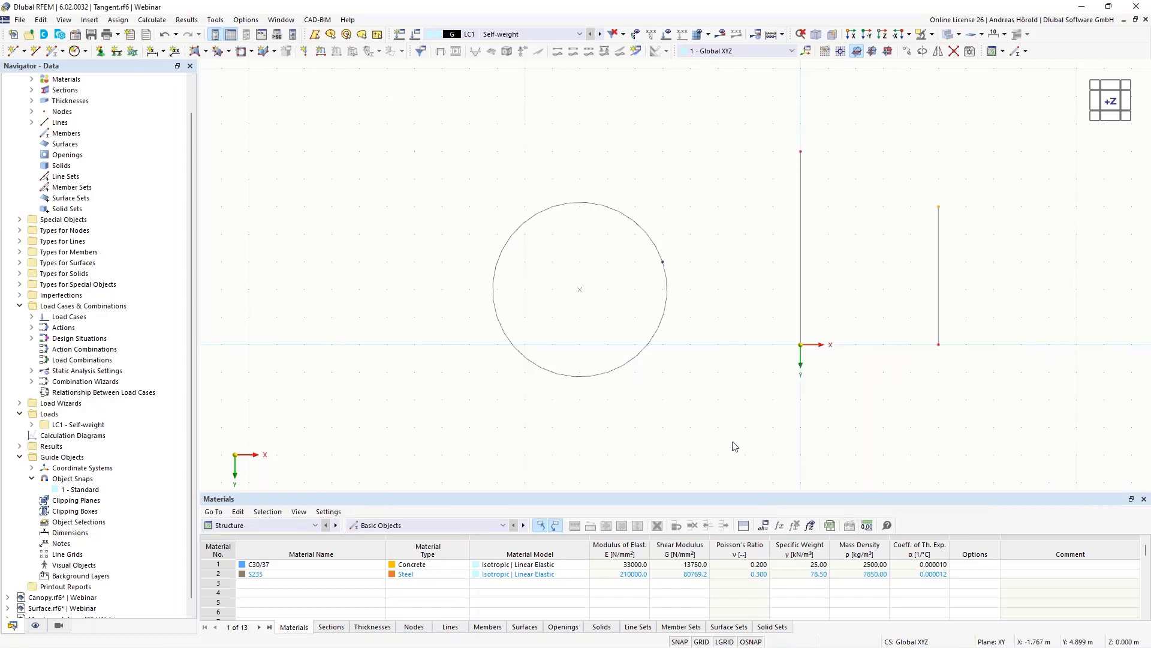
Draw a single line from the midpoint of the shorter vertical line perpendicular to the longer one, at Y -2.5 m
middle_click_drag(403, 246, 319, 264)
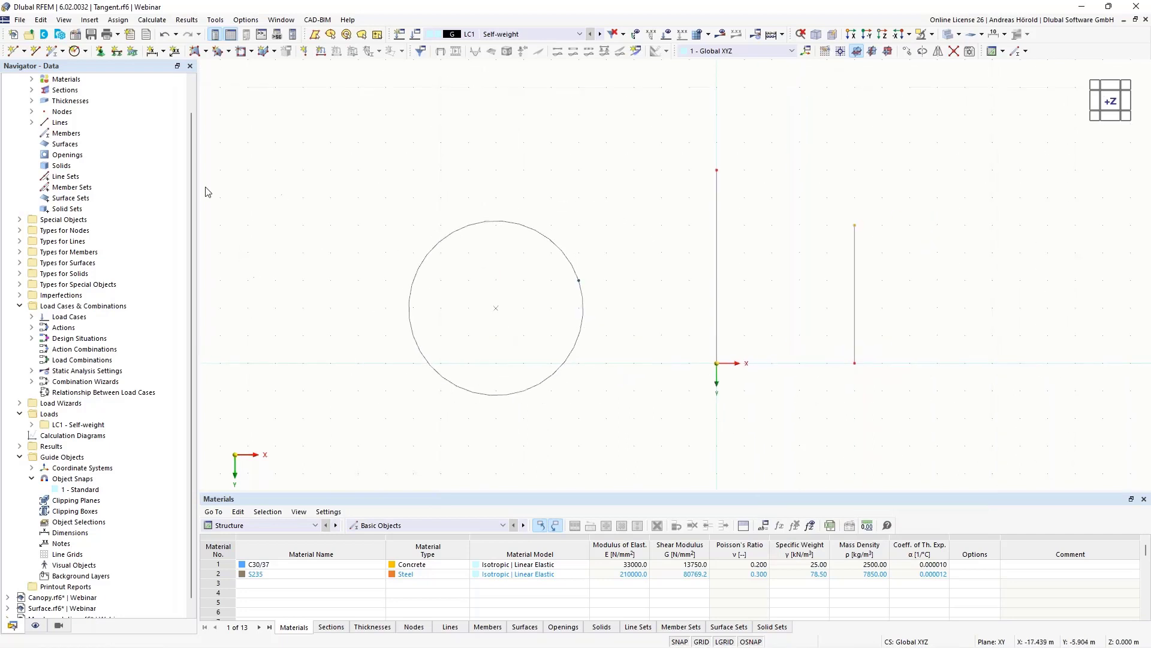
left_click(35, 51)
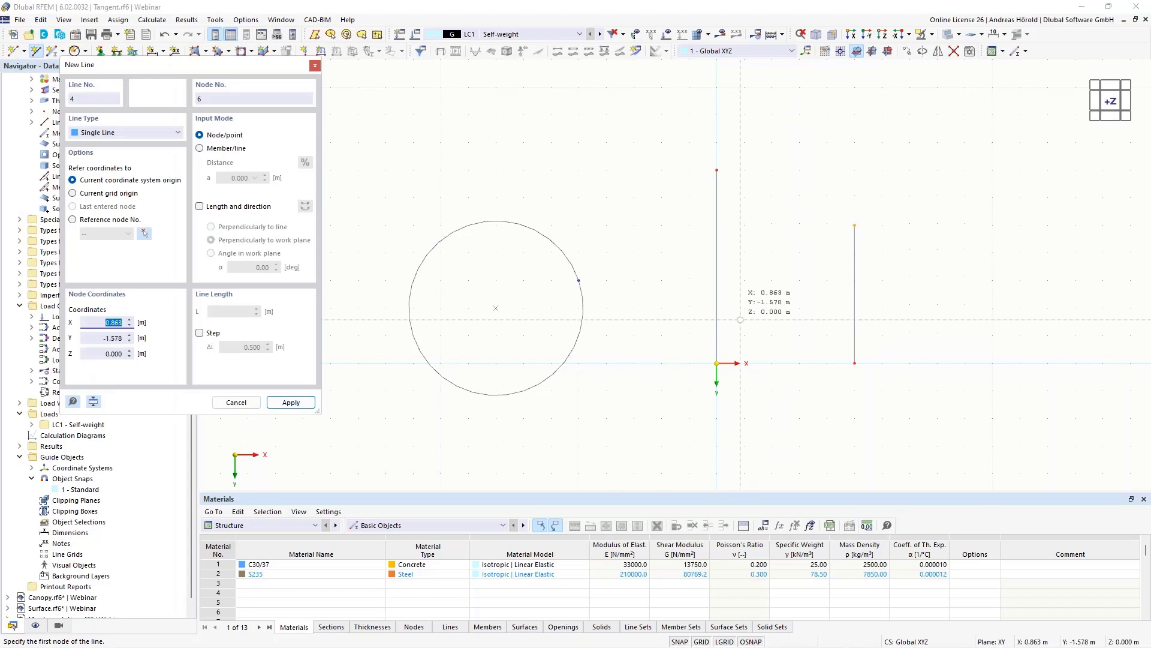
left_click(854, 294)
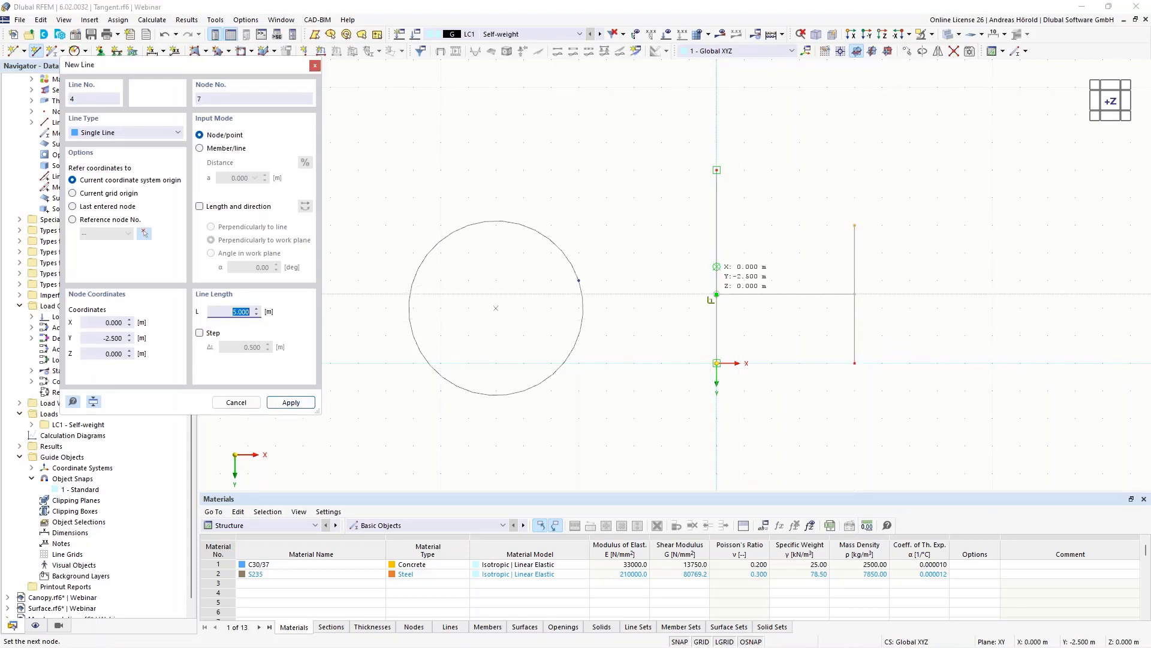
left_click(716, 293)
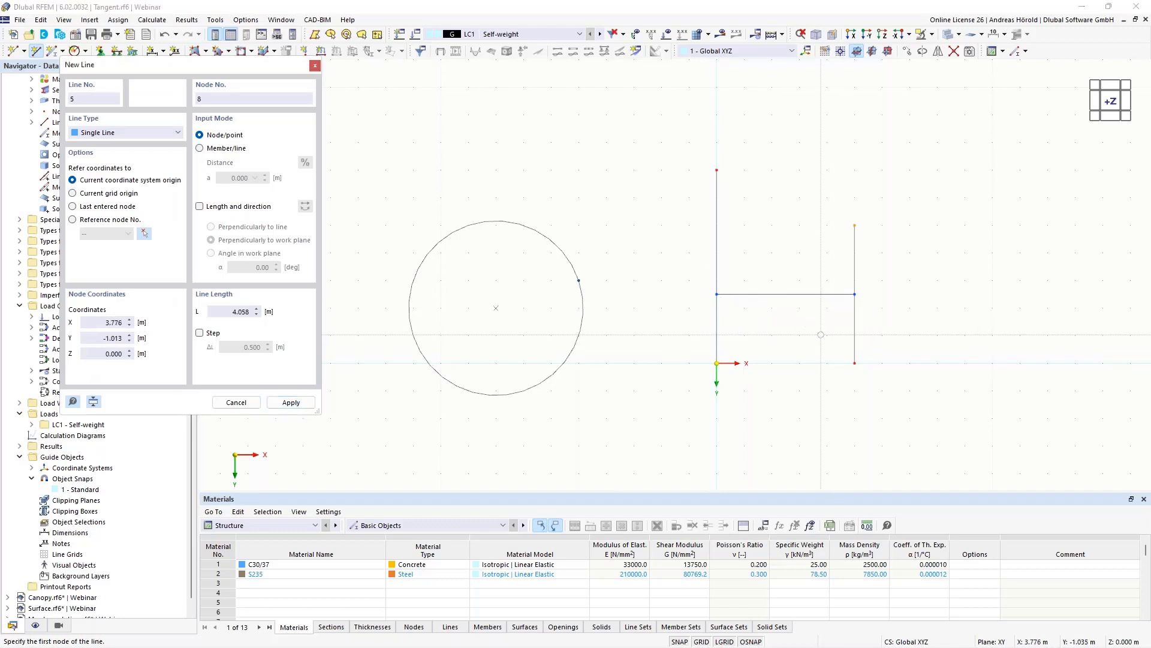
Draw a single line from a point on the X-axis outside the circle to the tangent point on its upper arc
middle_click_drag(648, 367, 804, 354)
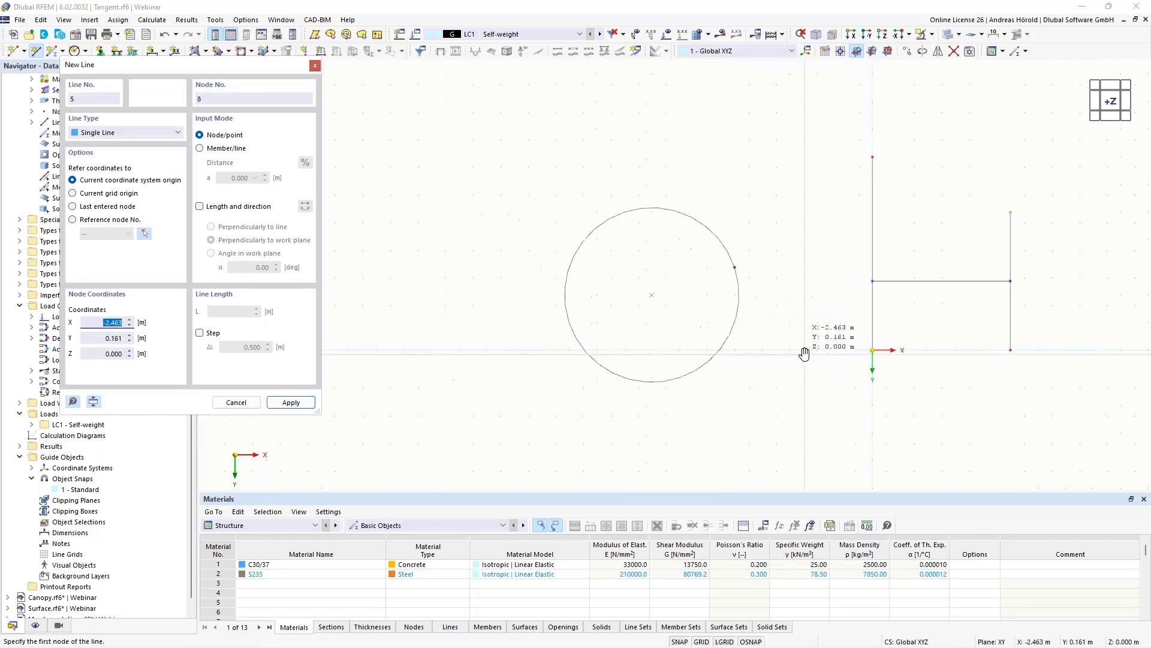
left_click(486, 350)
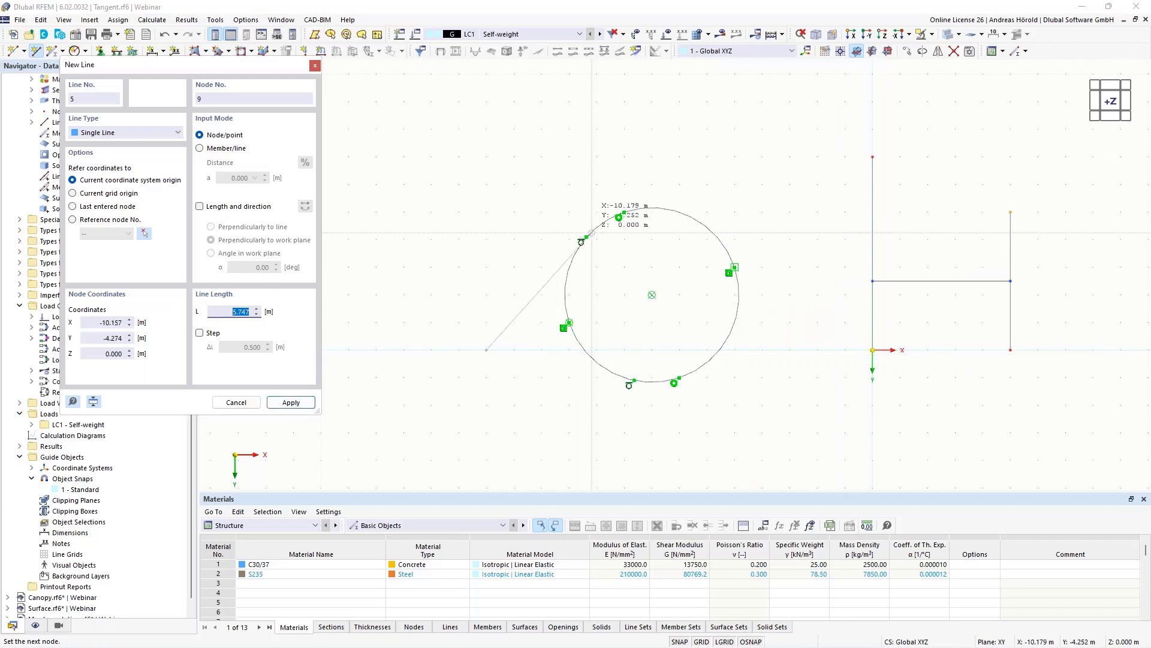
left_click(589, 235)
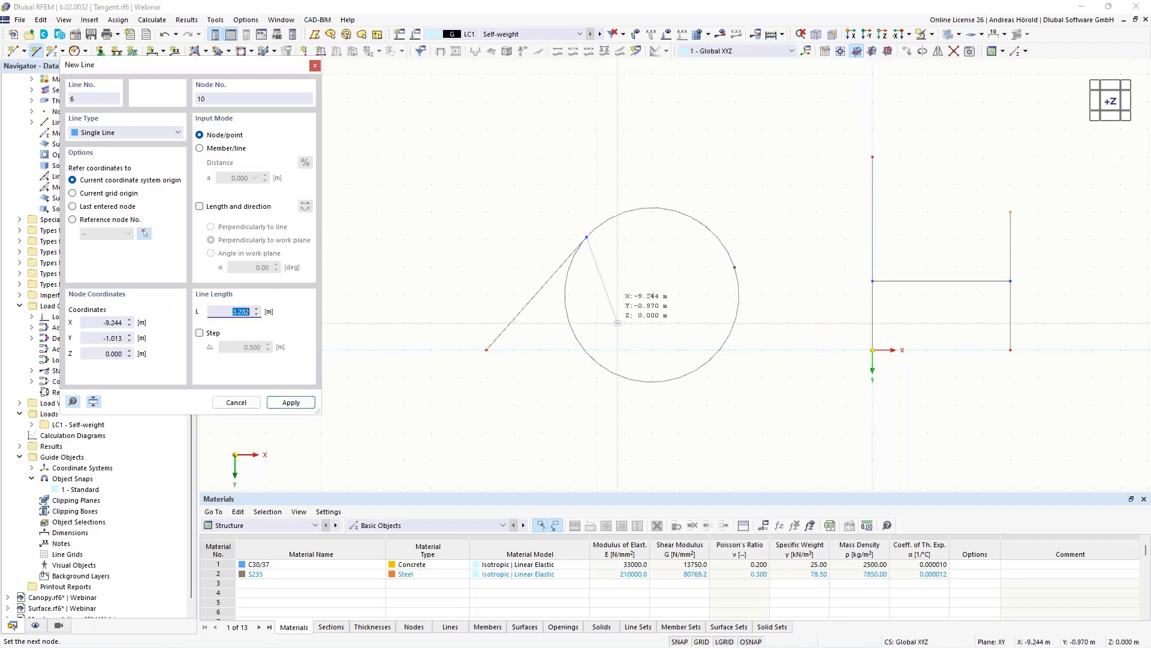
Draw four single lines forming a closed square inside the circle, with corners at (-9, -5), (-5, -3), (-7, 1) and (-11, -1) m
key("Escape")
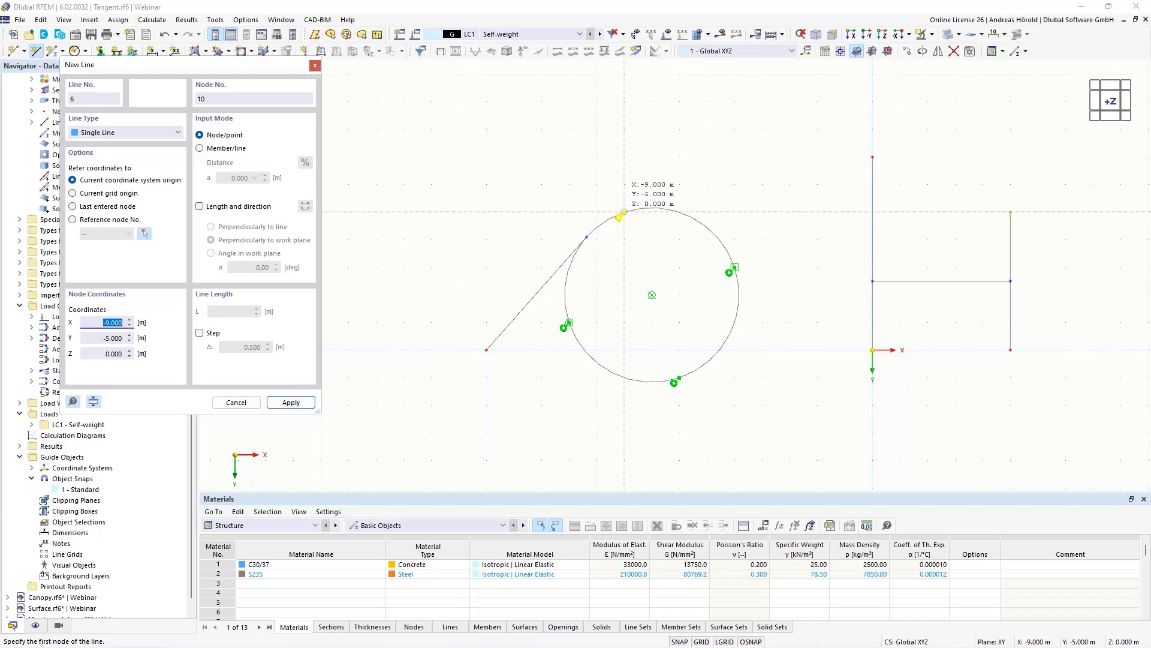
left_click(624, 211)
left_click(734, 267)
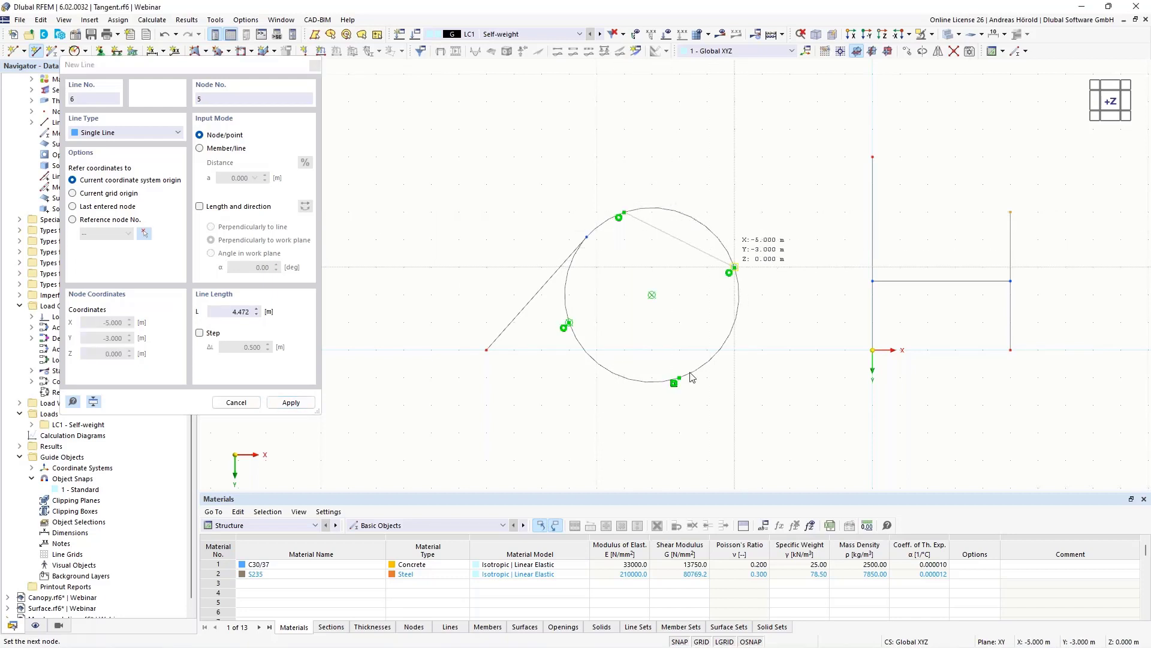
left_click(678, 379)
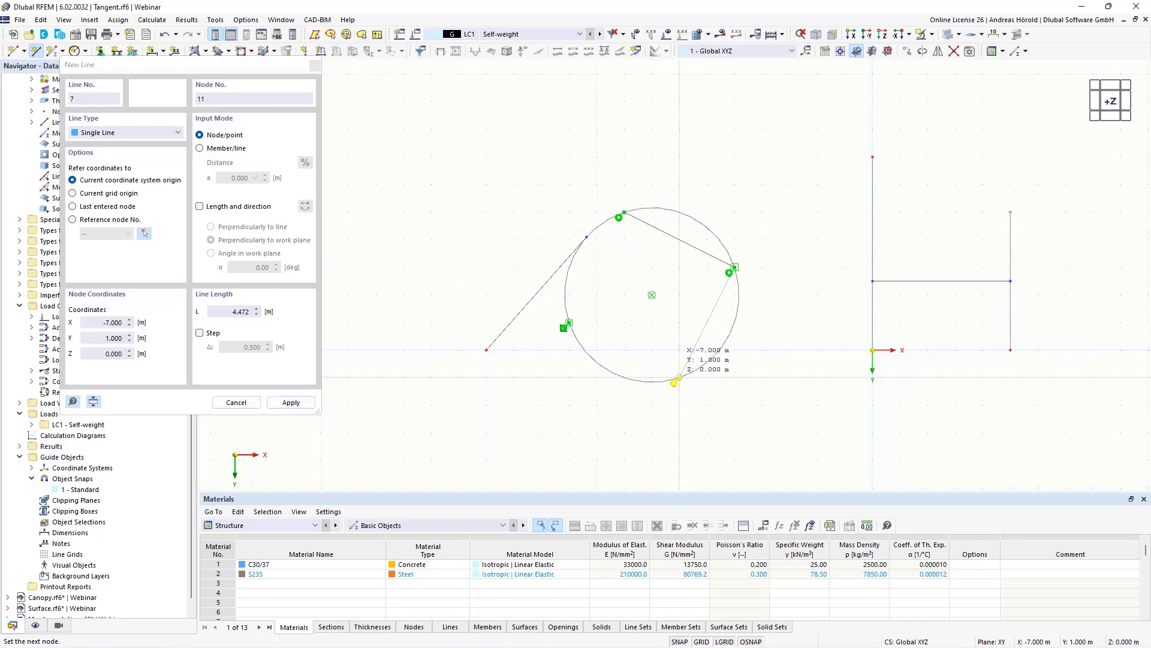
left_click(569, 323)
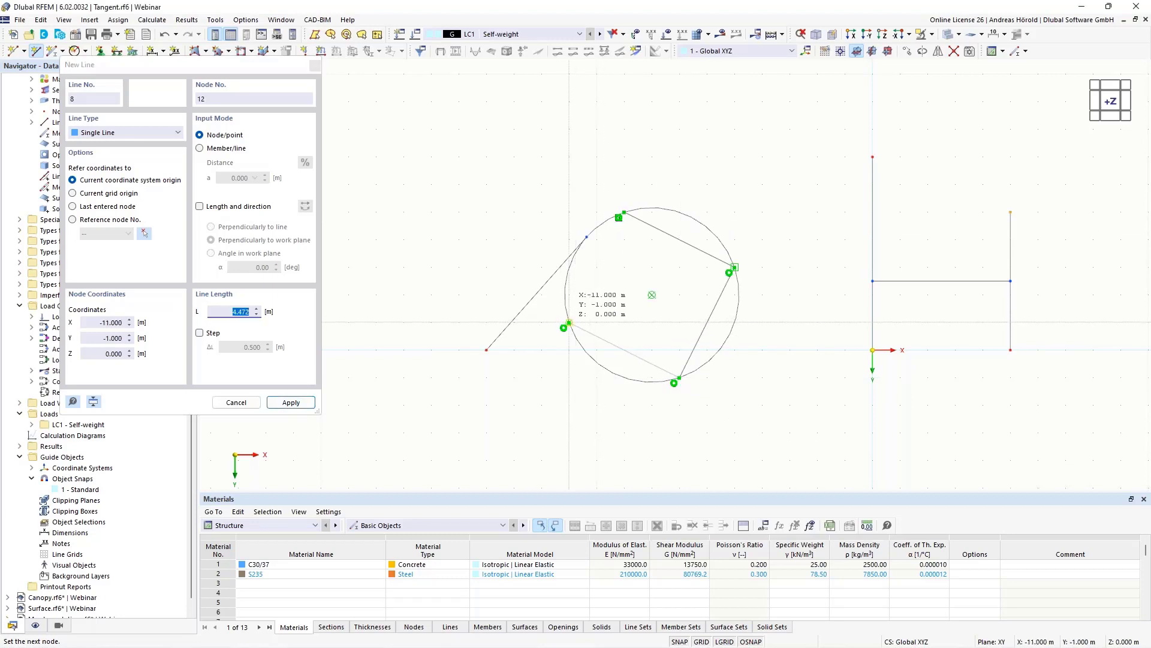
left_click(624, 212)
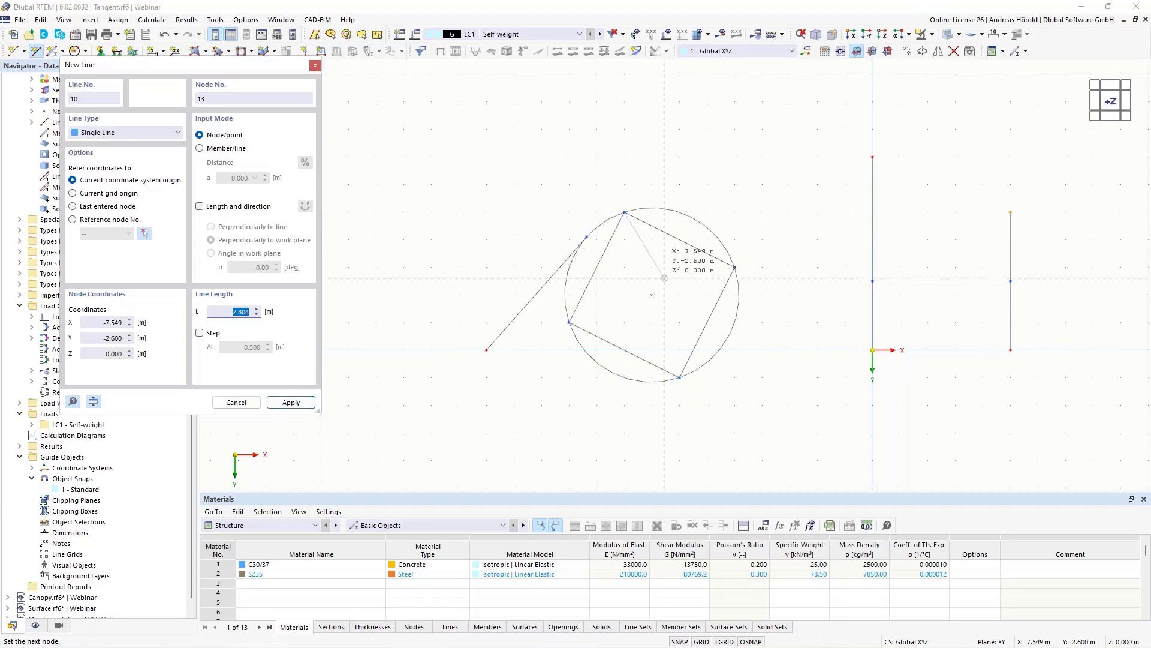
key("Escape")
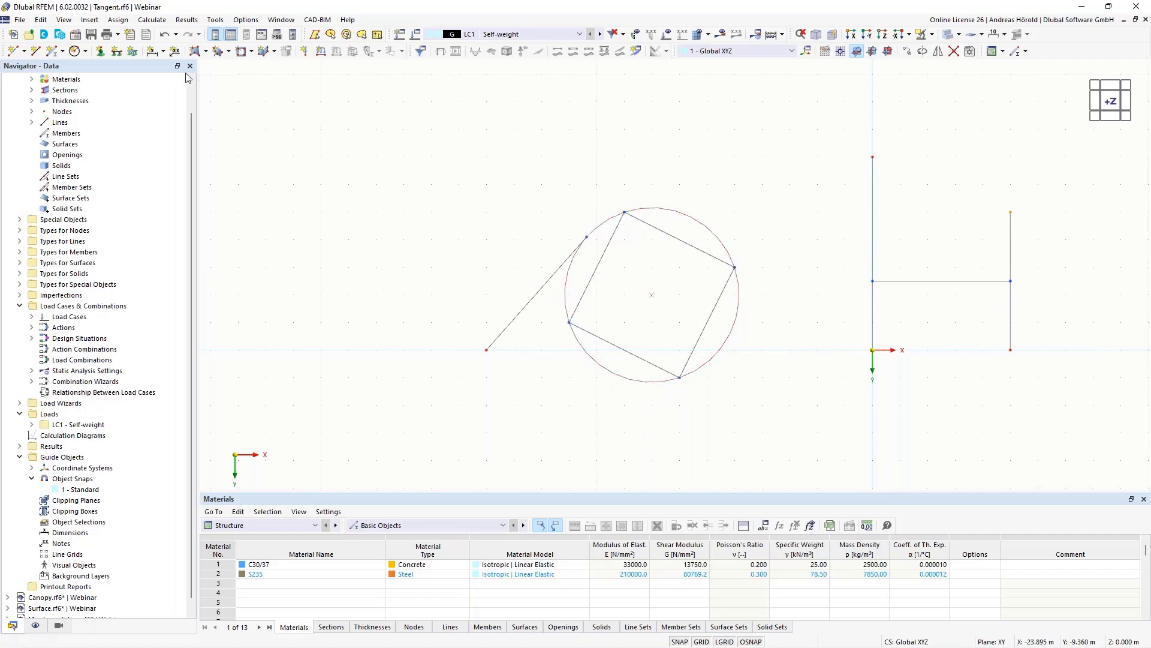
Undo the last three line creations one at a time and redo them
left_click(165, 37)
left_click(165, 37)
left_click(165, 37)
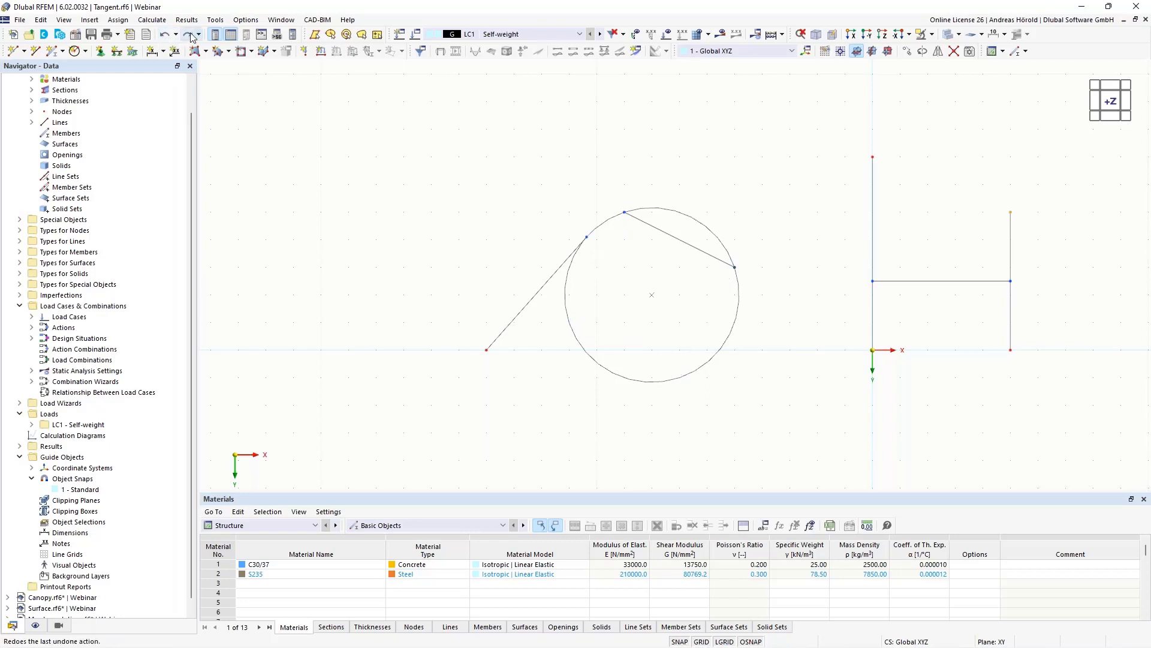
left_click(188, 36)
left_click(188, 36)
left_click(189, 36)
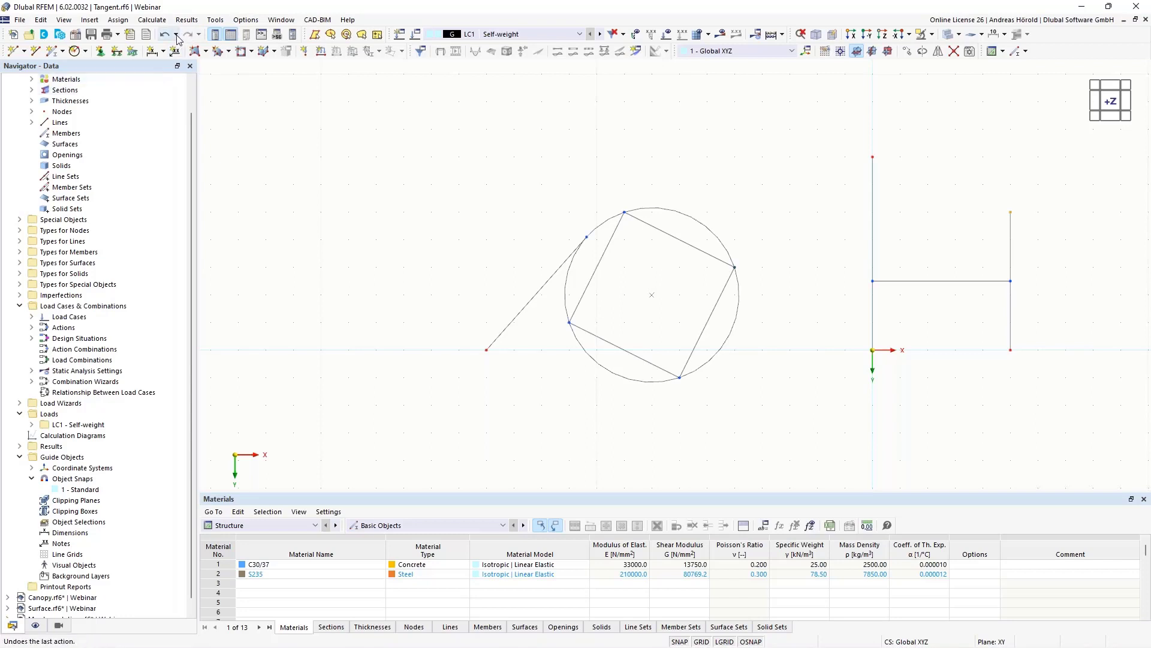
Undo several actions at once back through Create Line No. 4, undo the remaining ones, and redo everything up to Create Line No. 9
left_click(176, 35)
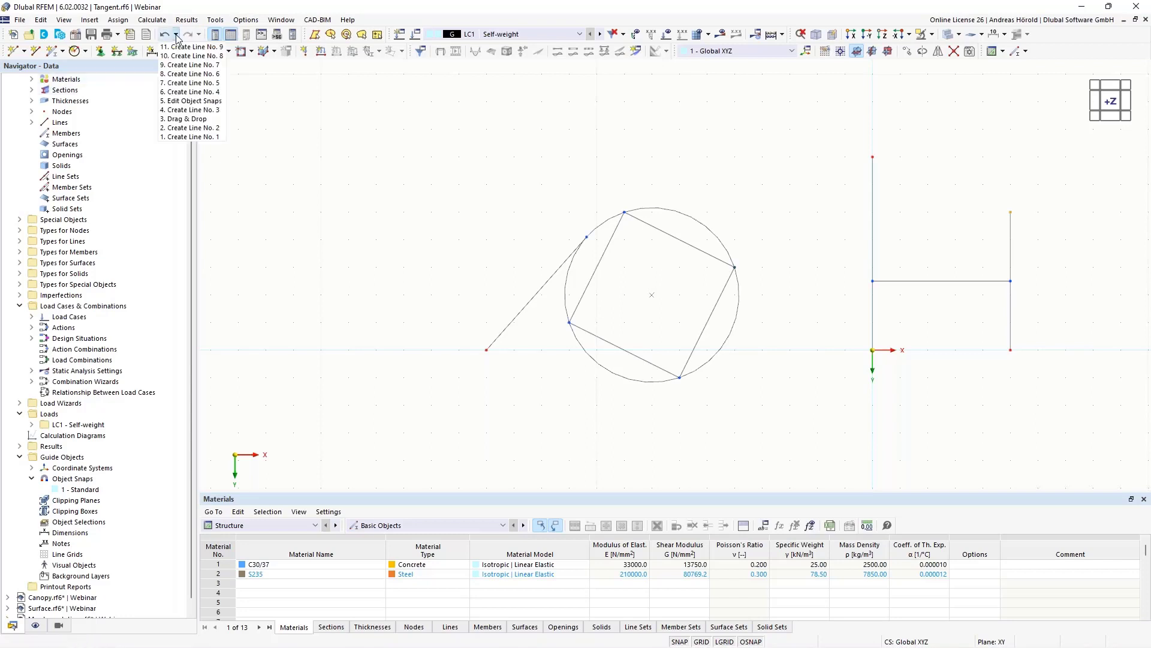
left_click(193, 93)
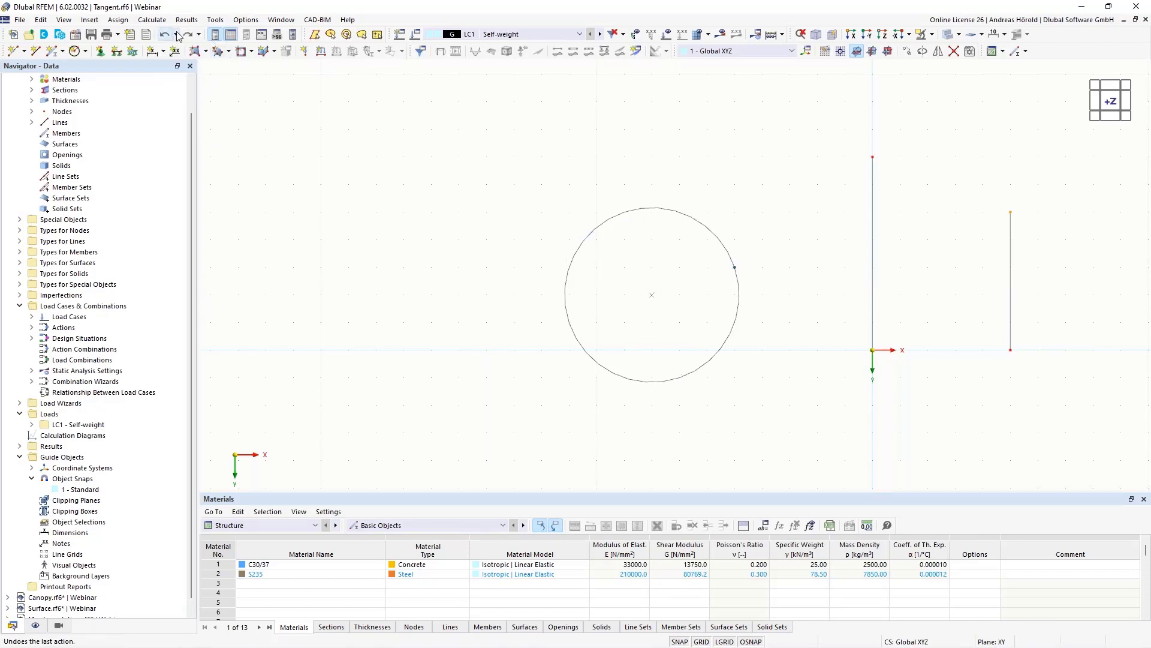
left_click(176, 35)
left_click(188, 84)
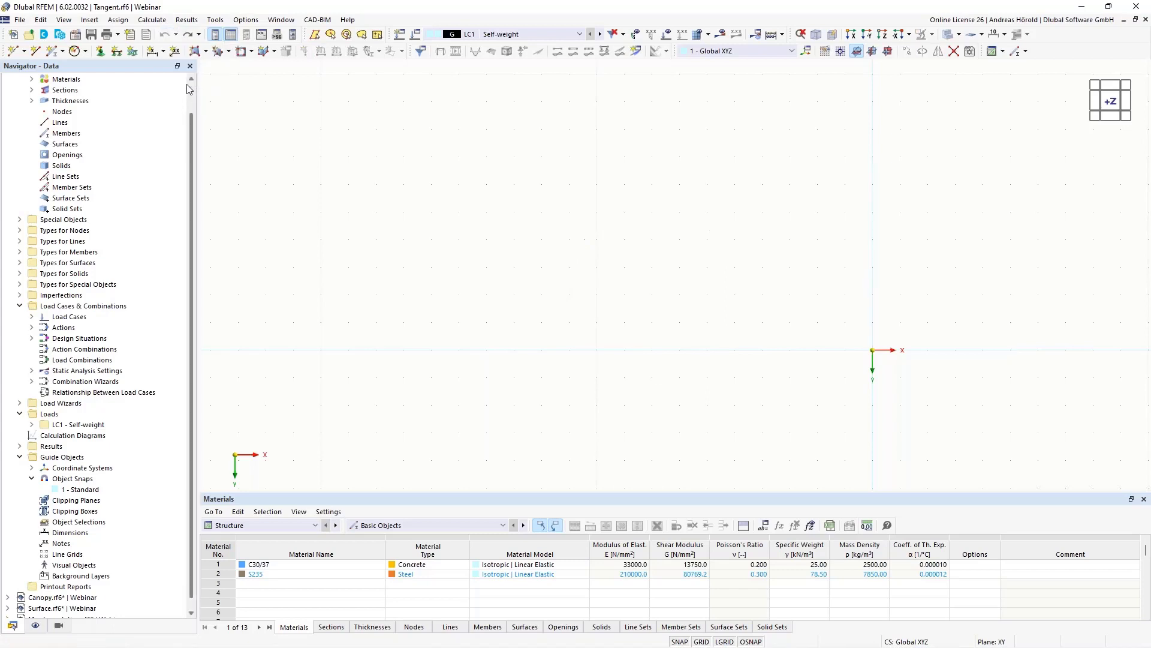
left_click(199, 36)
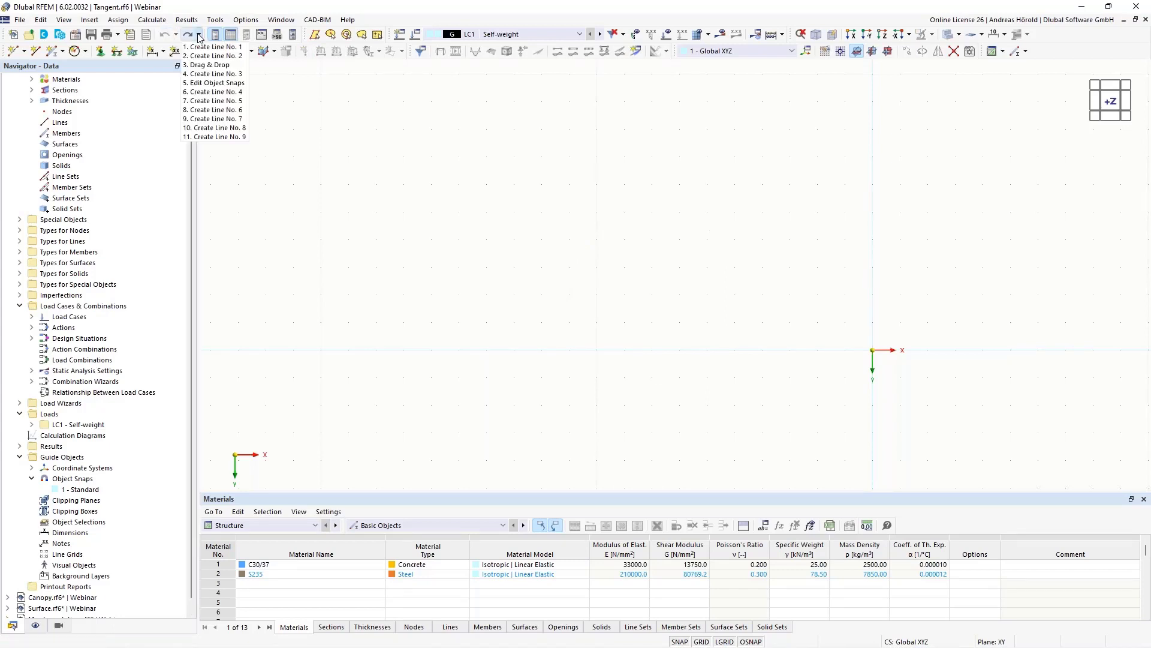
left_click(209, 137)
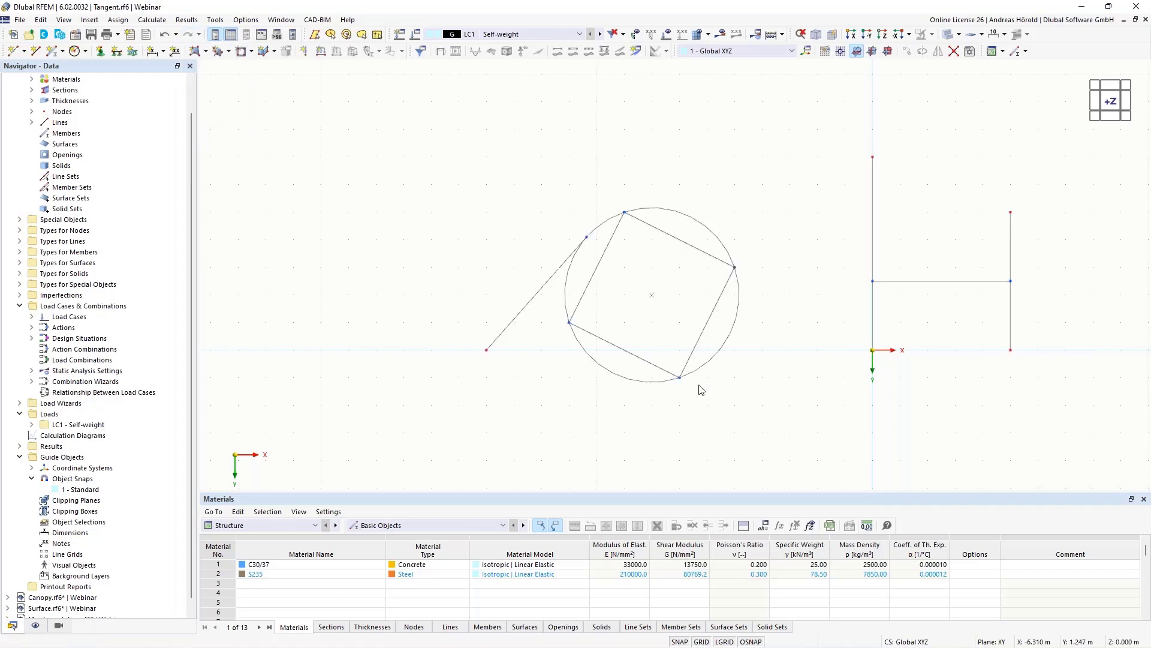
Check the maximum number of undo steps in the program options and close the dialog without changes
left_click(245, 21)
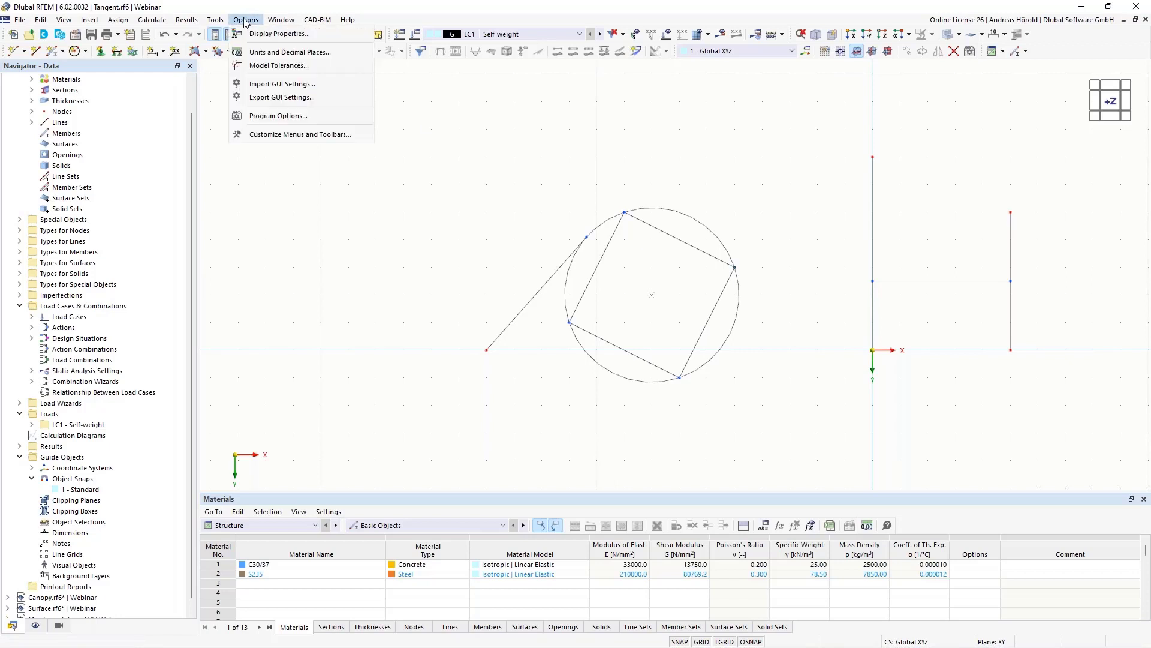
left_click(311, 117)
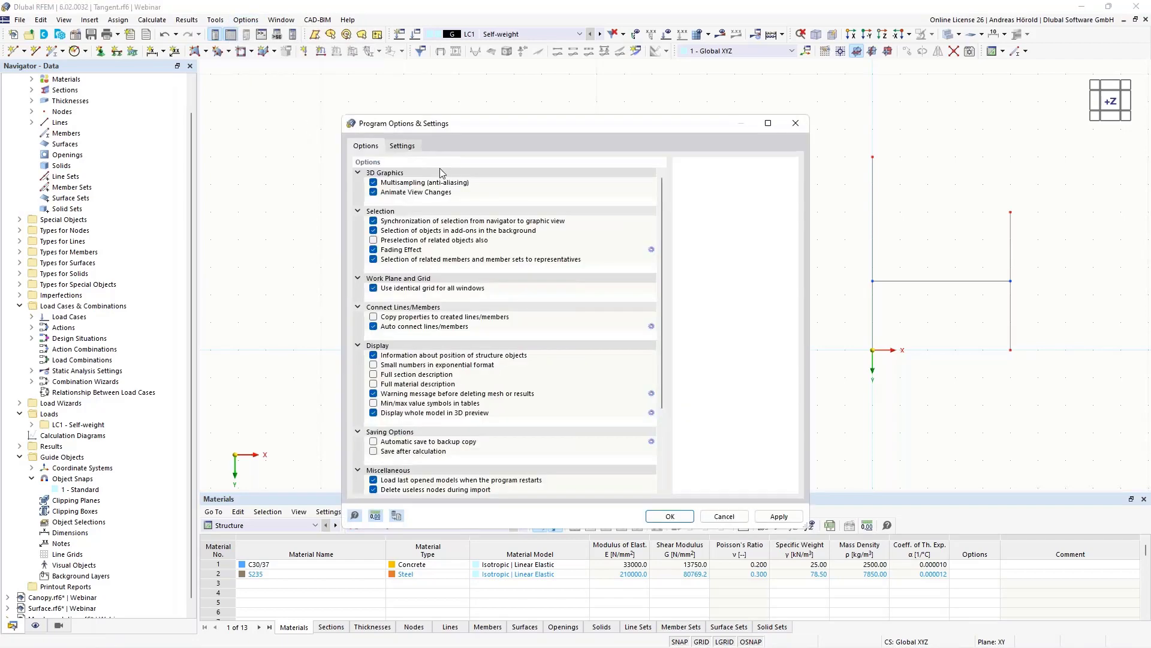
left_click(401, 148)
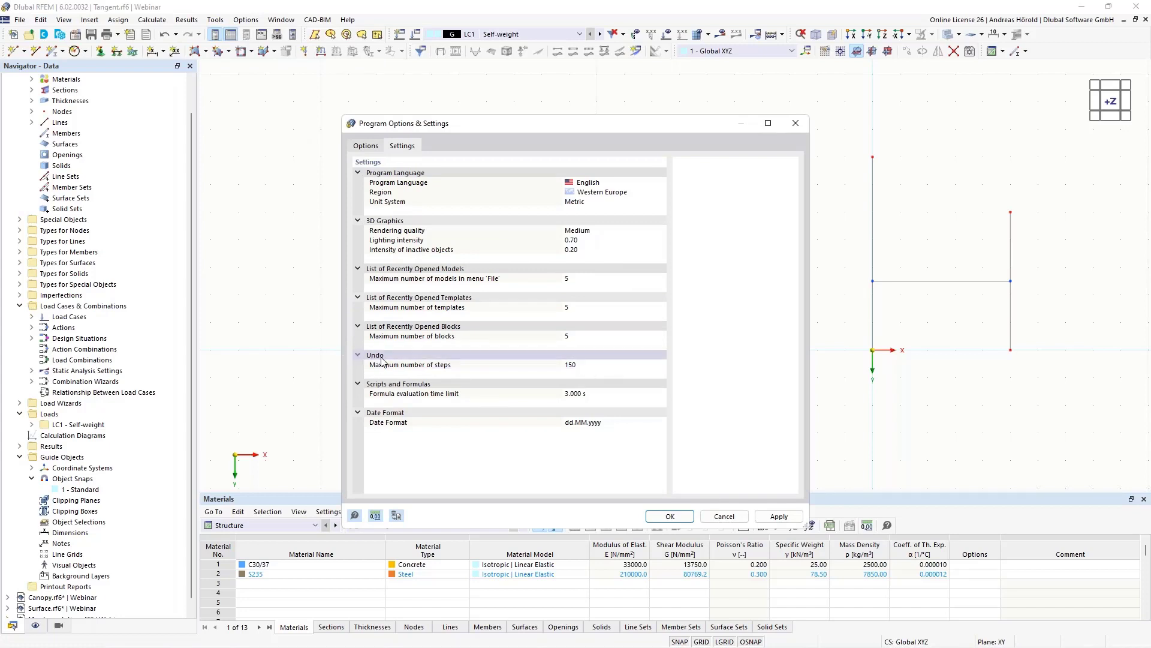
left_click(601, 367)
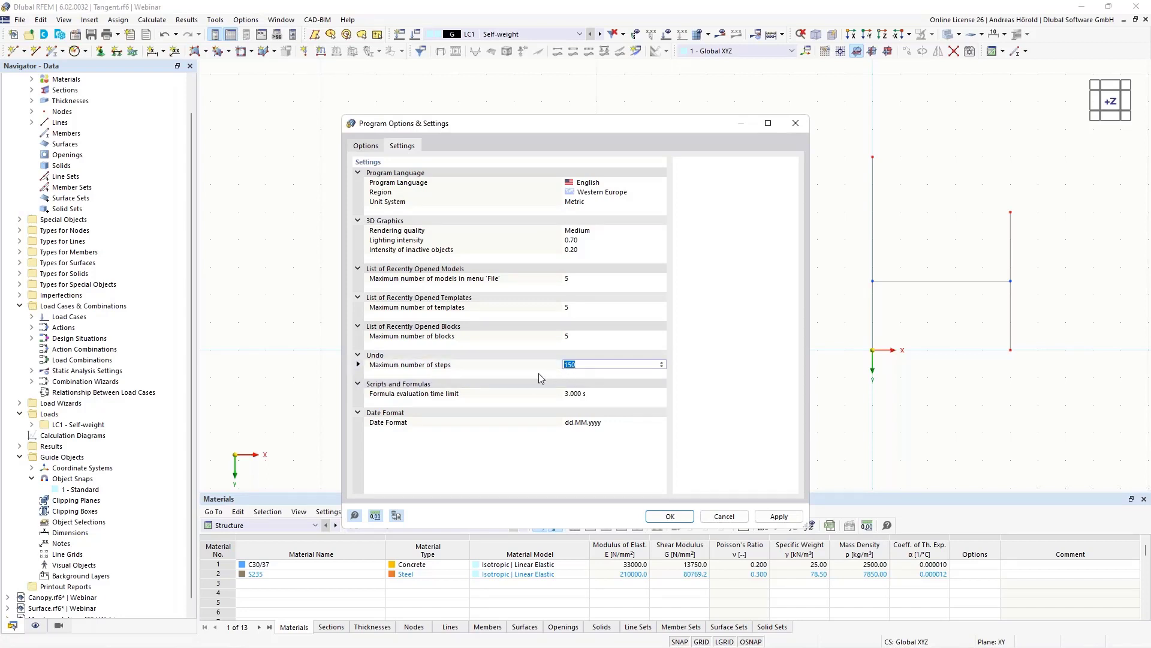
left_click(717, 518)
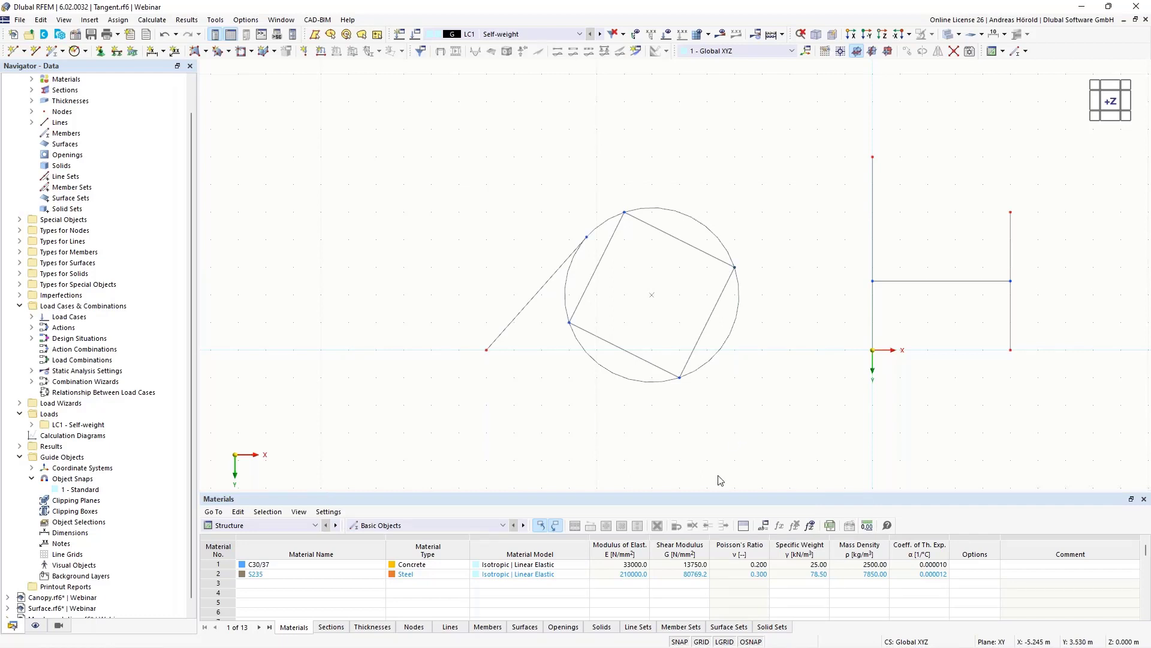
Make the Canopy.rf6 model the active model
scroll(120, 442, "up", 1)
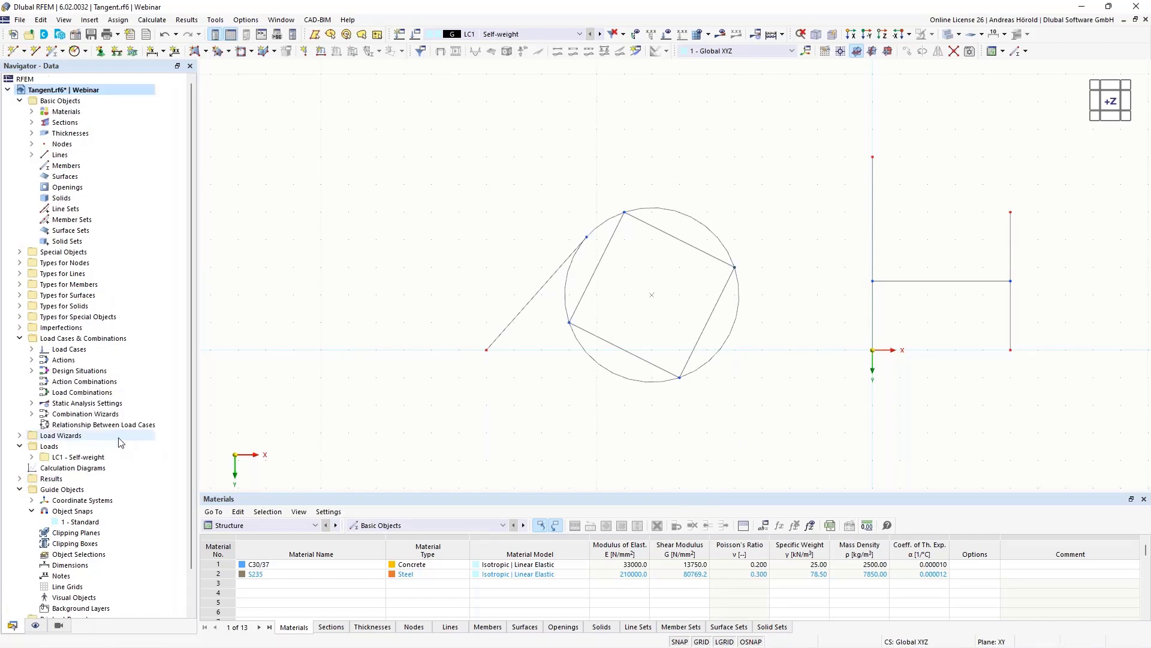
scroll(75, 357, "down", 1)
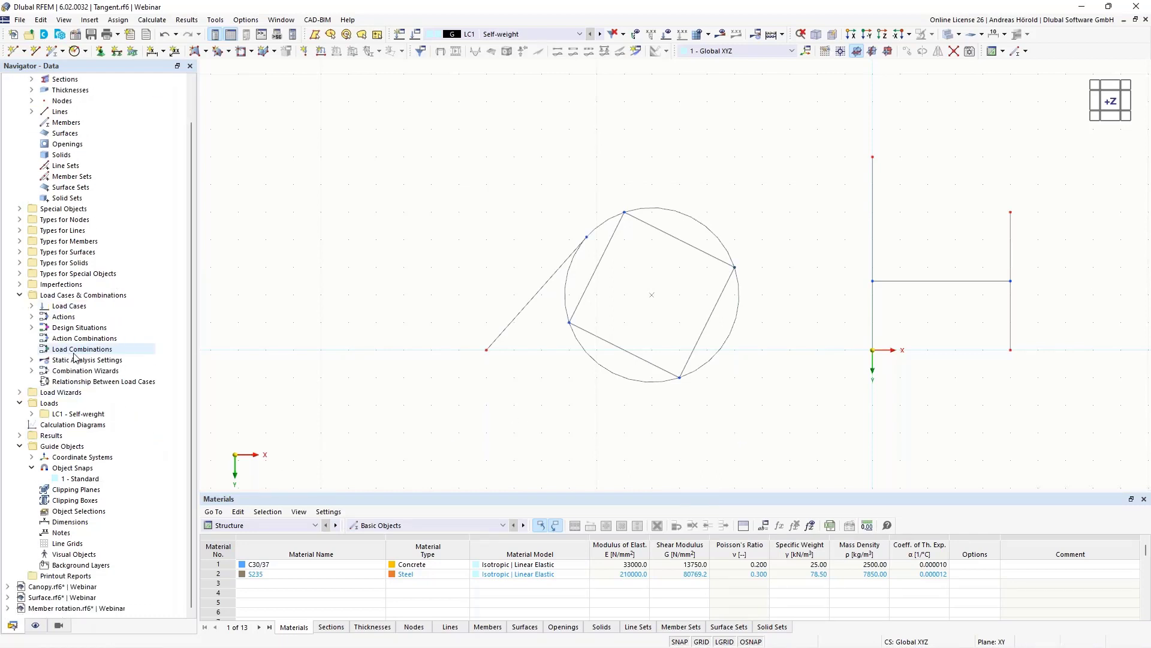
left_click(45, 588)
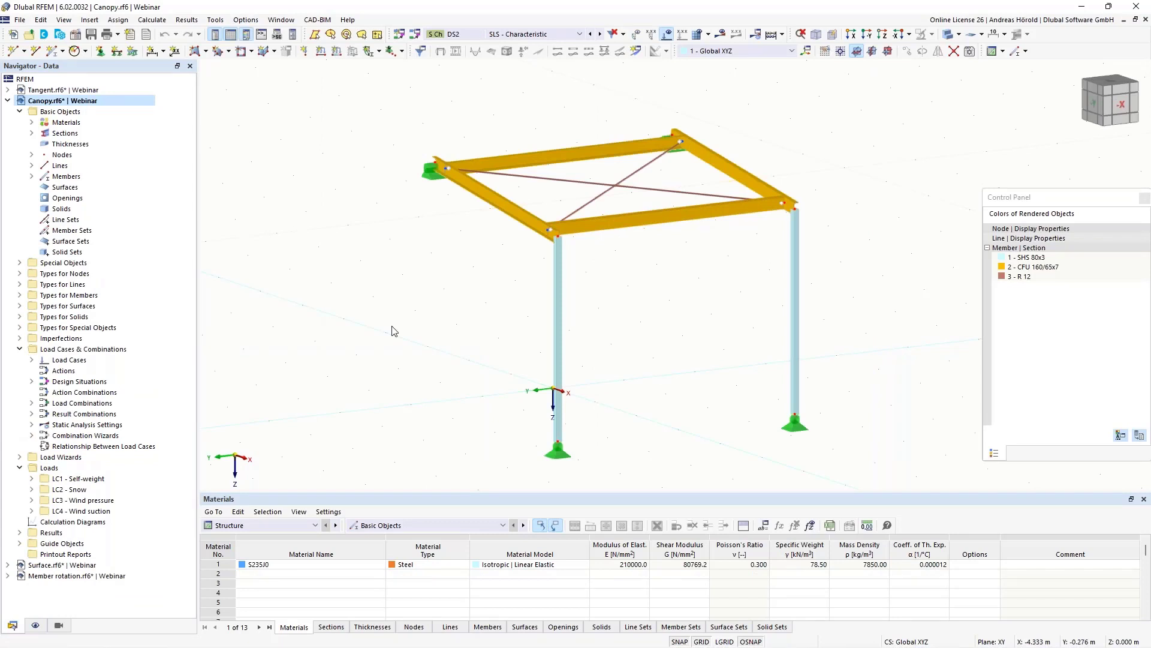
middle_click_drag(425, 392, 490, 360, "ctrl")
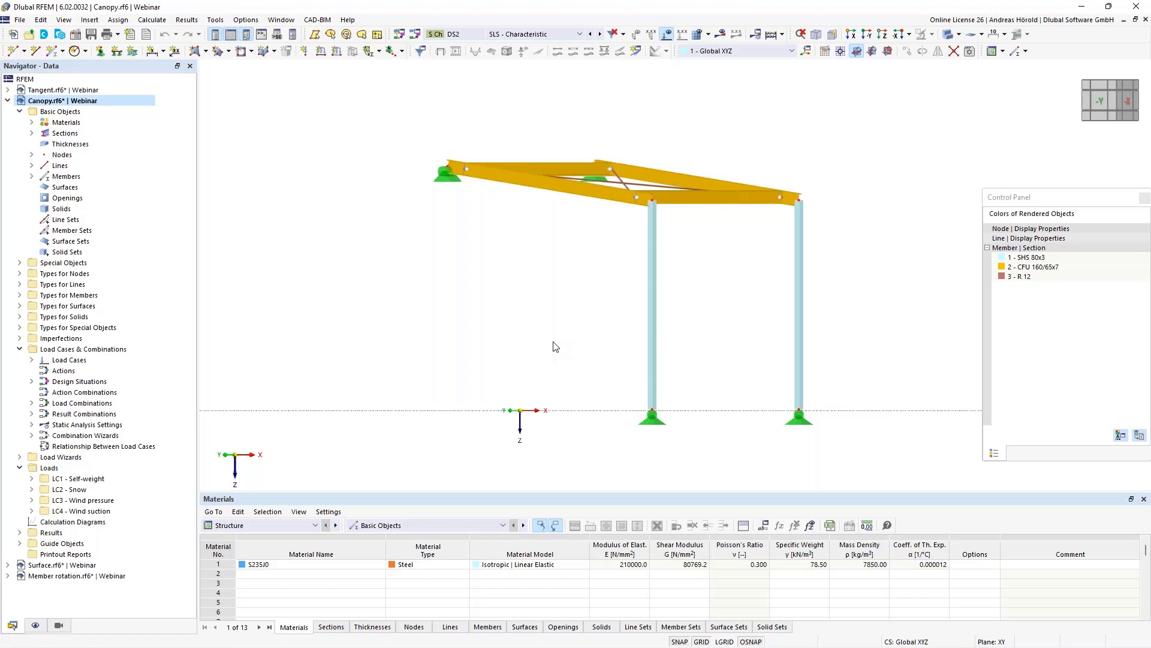
right_click_drag(552, 343, 551, 352)
left_click(472, 280)
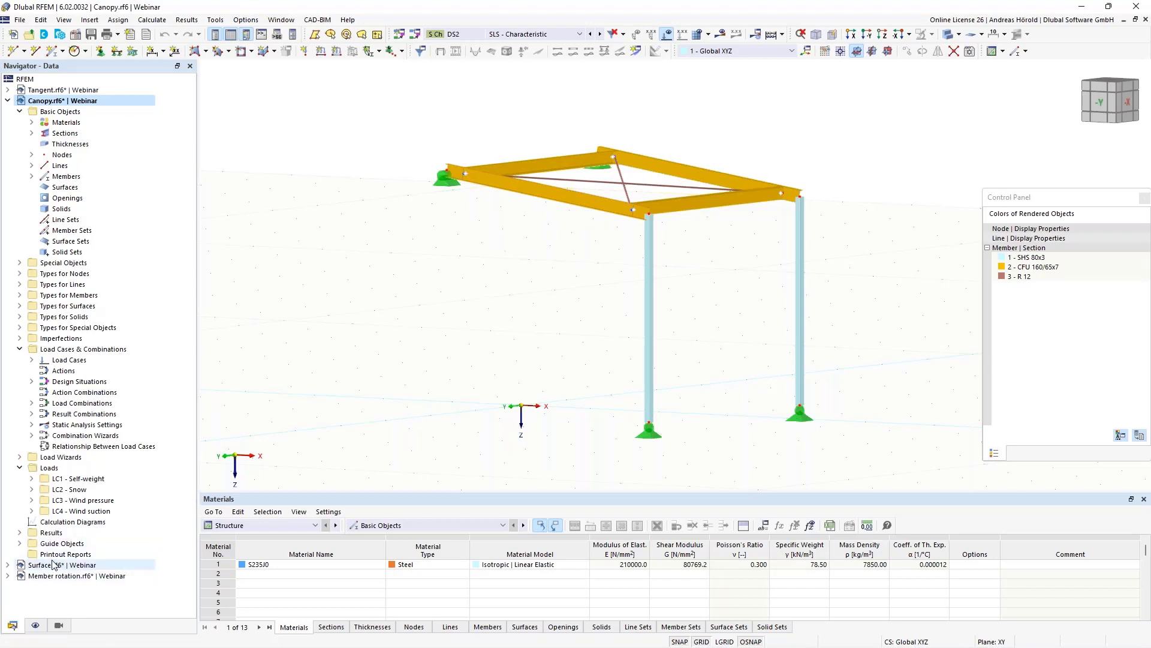
Start a new coordinate system in the Canopy model's guide objects with the type 3 Points
left_click(19, 543)
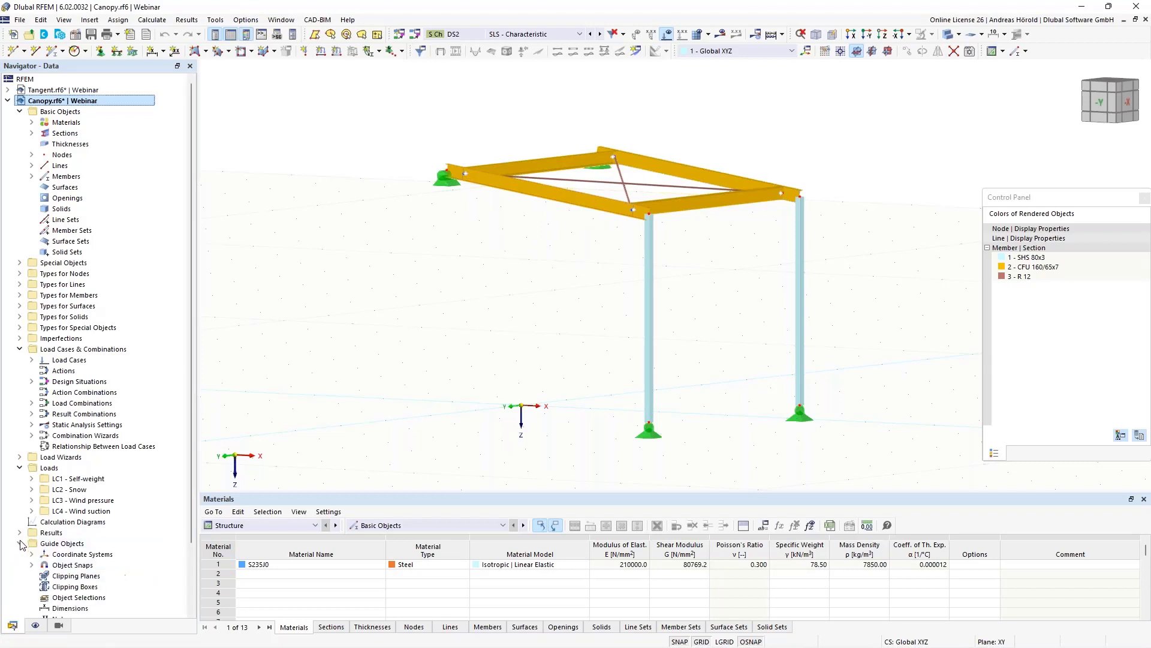
scroll(21, 543, "down", 3)
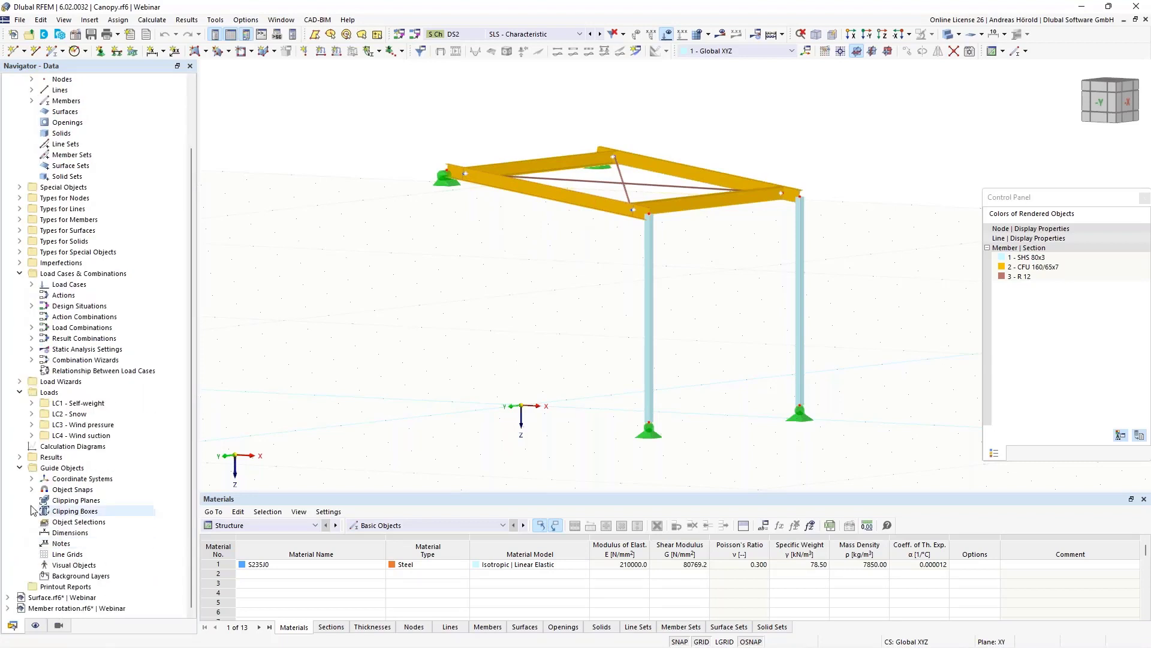
left_click(31, 478)
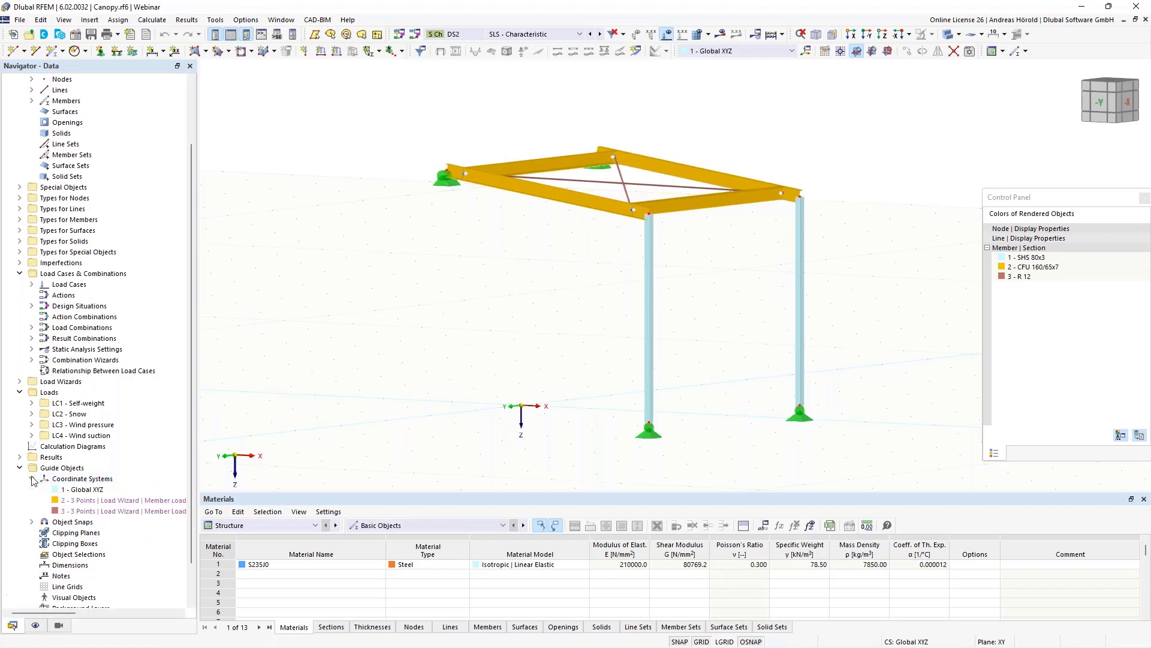
right_click(84, 480)
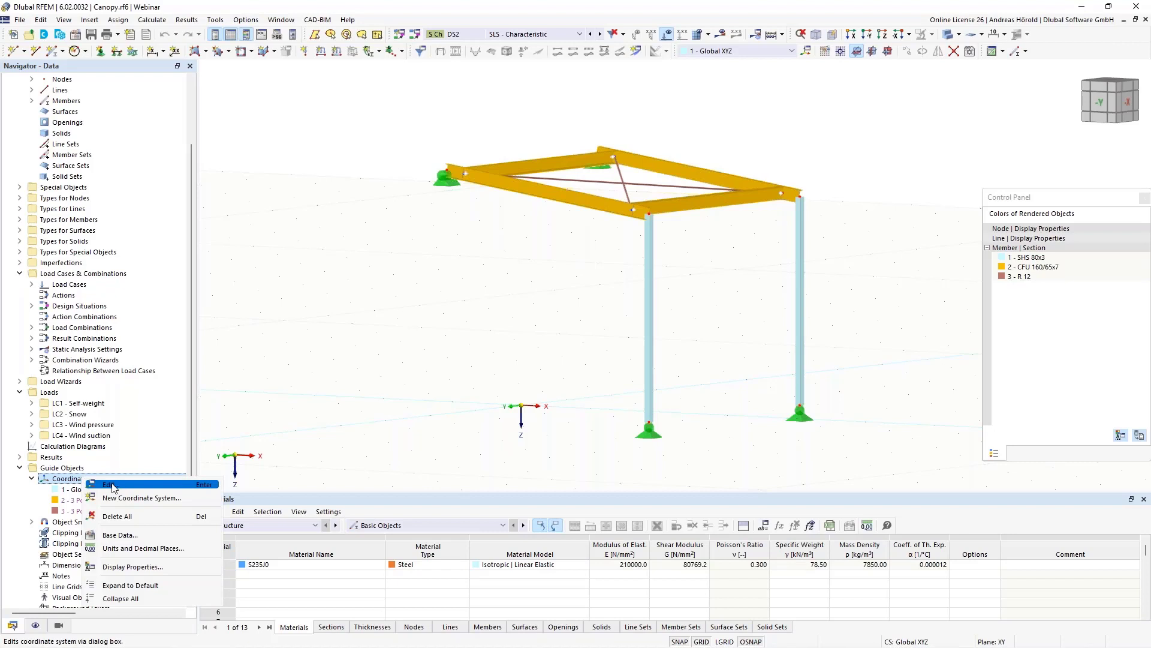
left_click(112, 485)
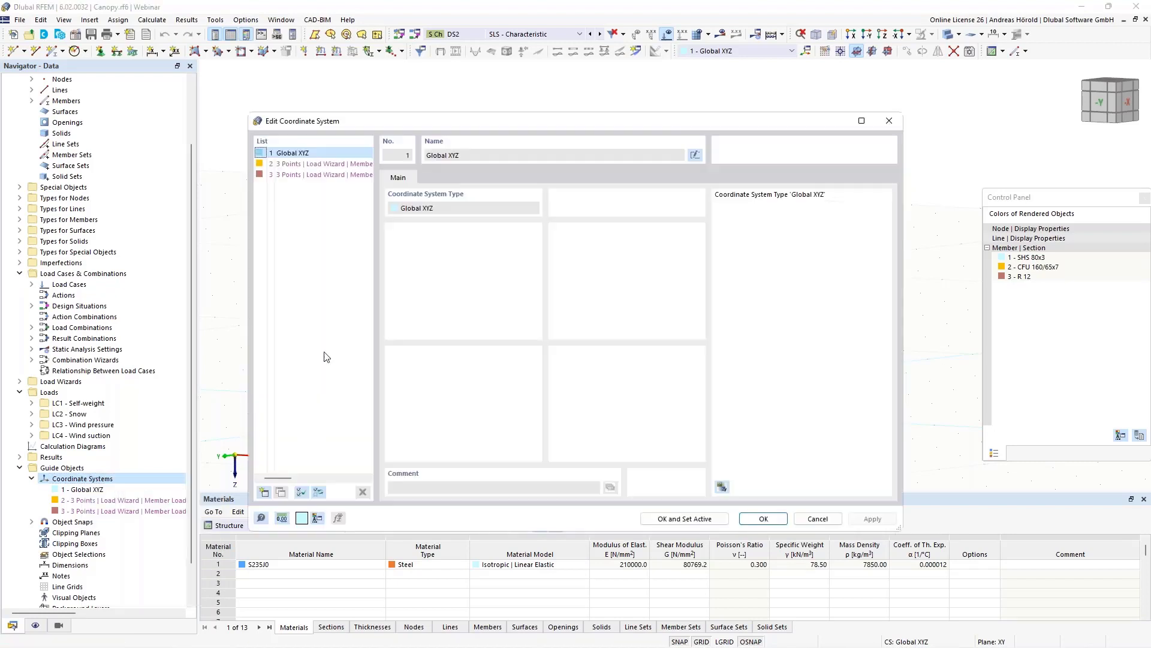
left_click(263, 493)
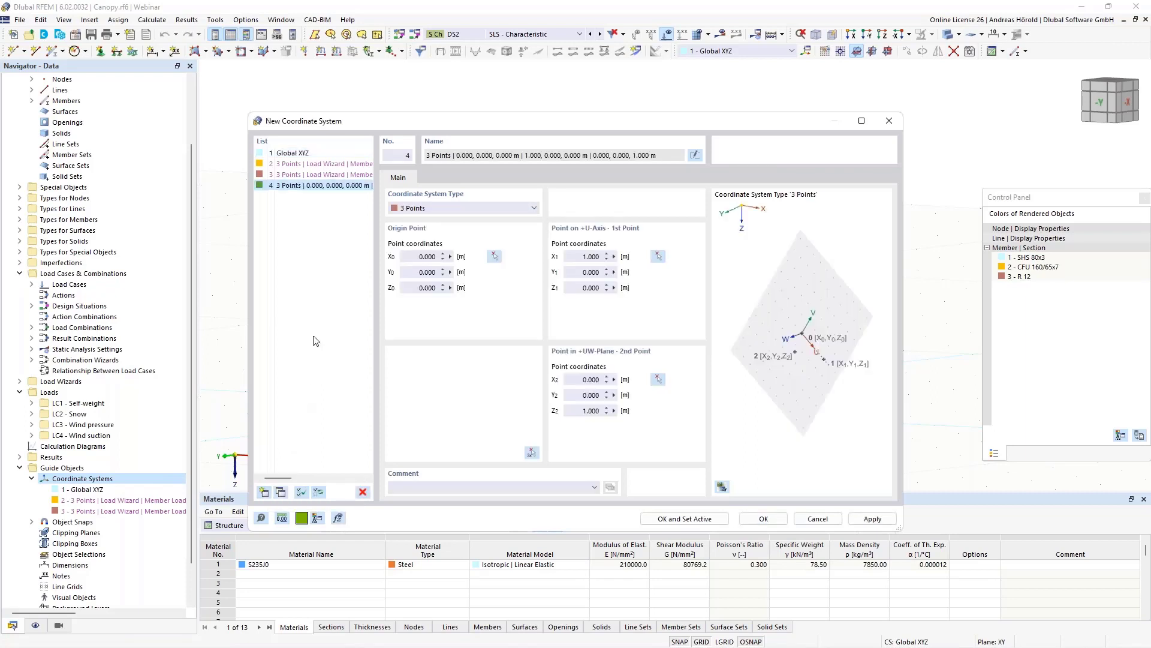
left_click(464, 210)
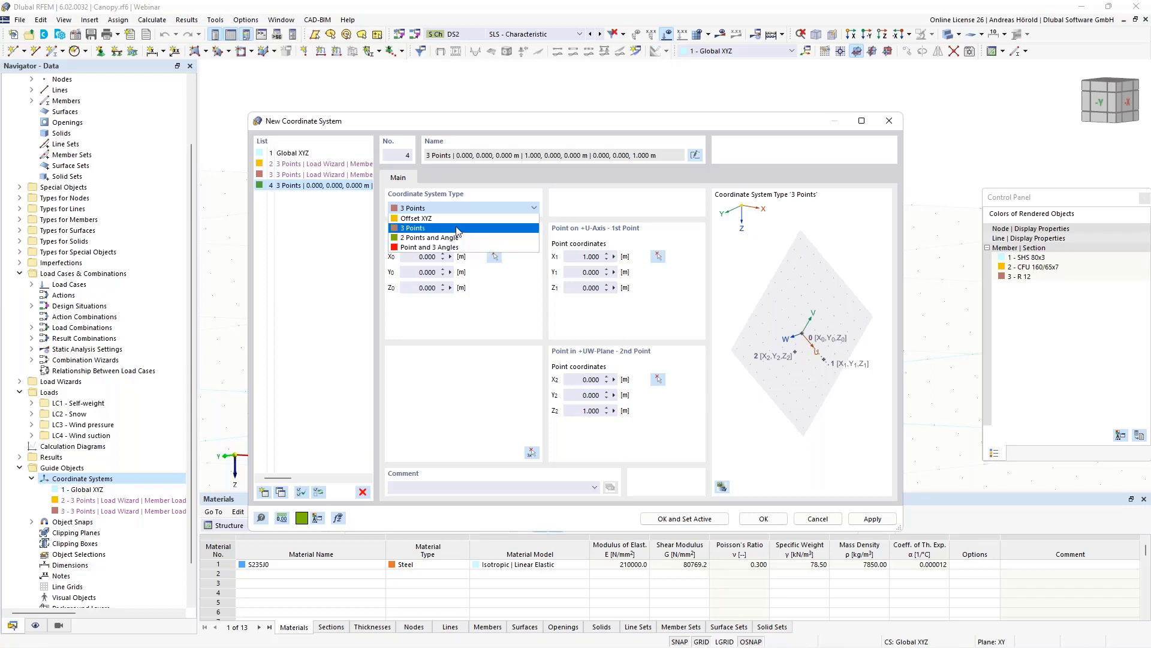
left_click(438, 230)
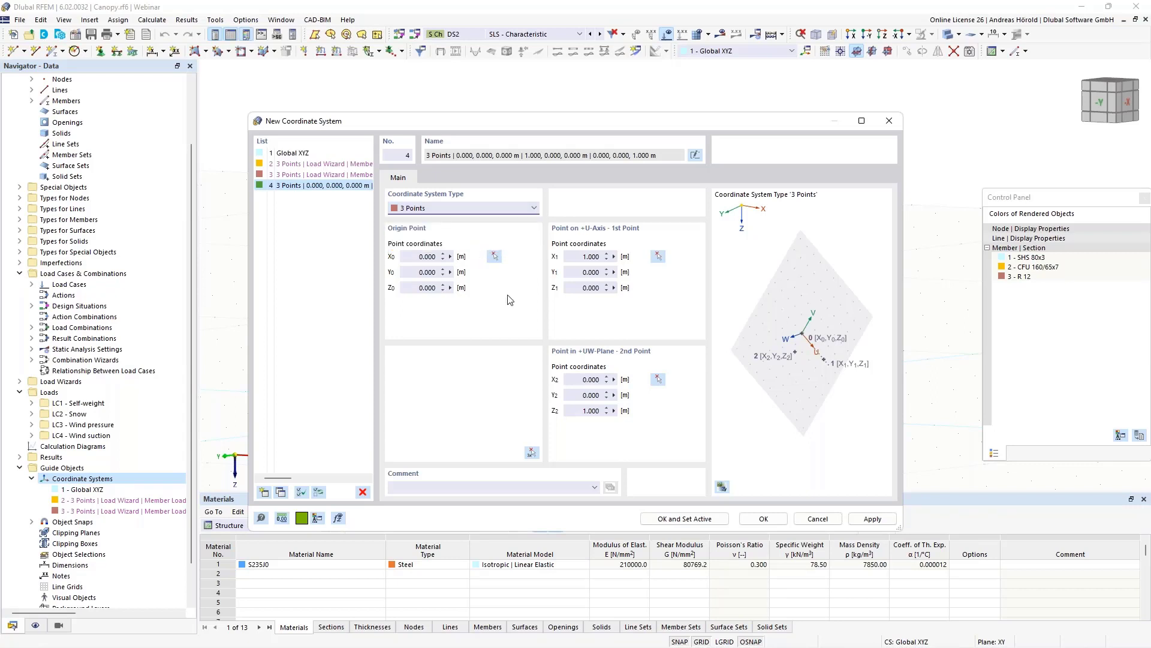
Pick the roof's two rear support nodes as origin (0.015, 1.670, -2.966 m) and +U-axis point (0.015, -1.670, -2.966 m)
left_click(495, 256)
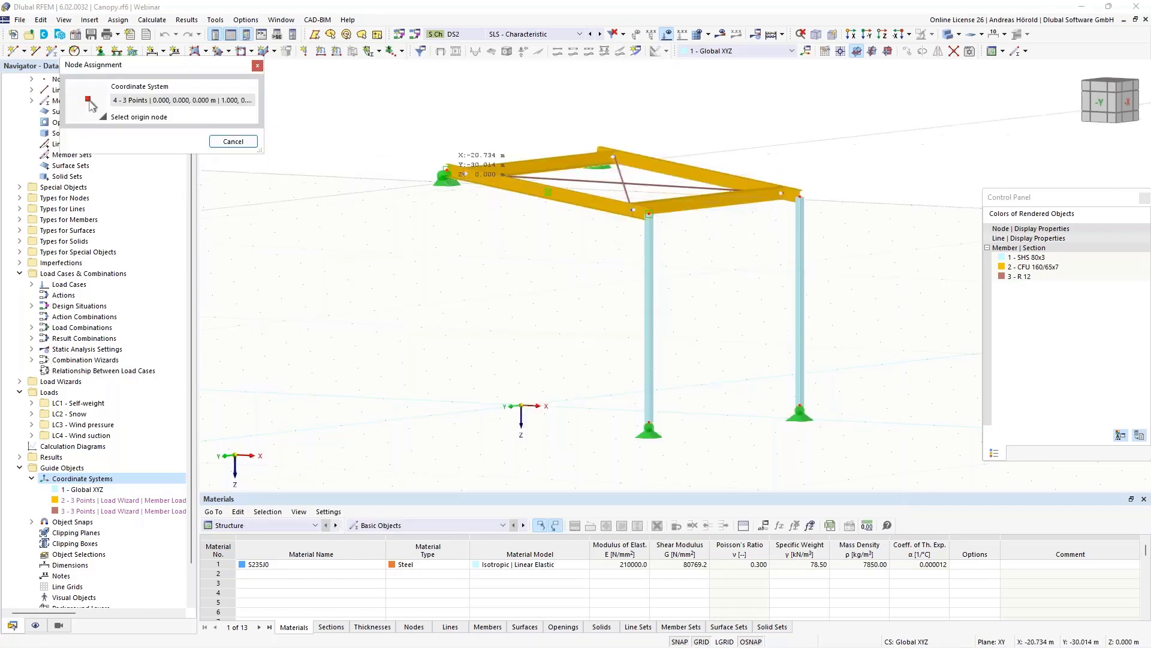
left_click(447, 171)
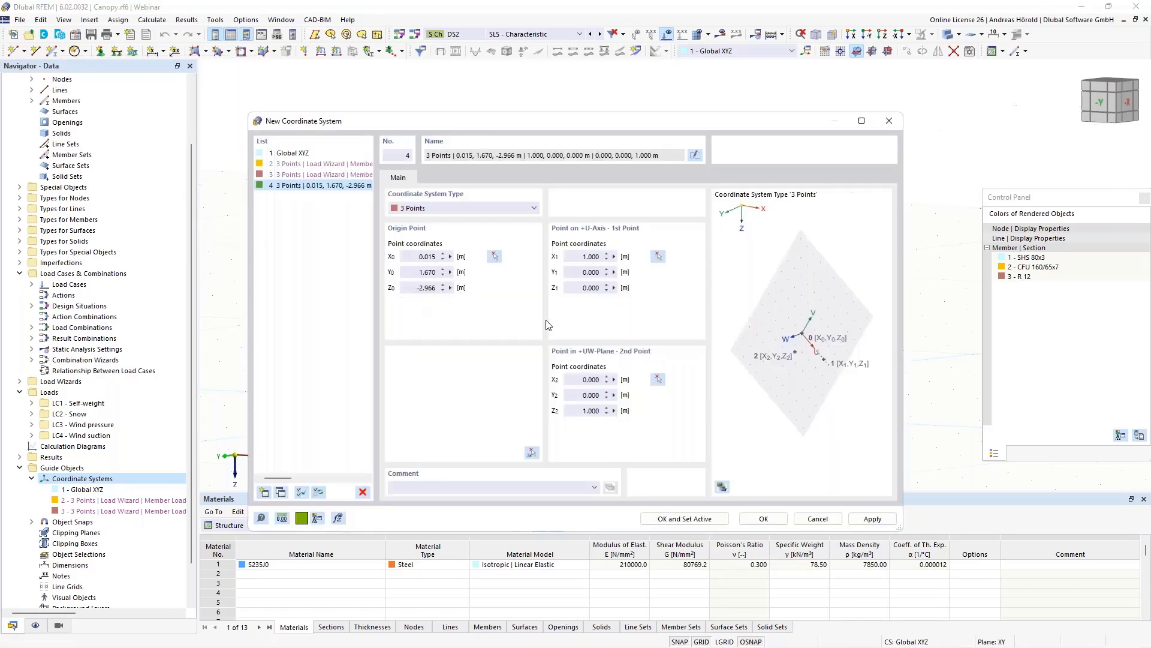
left_click(658, 256)
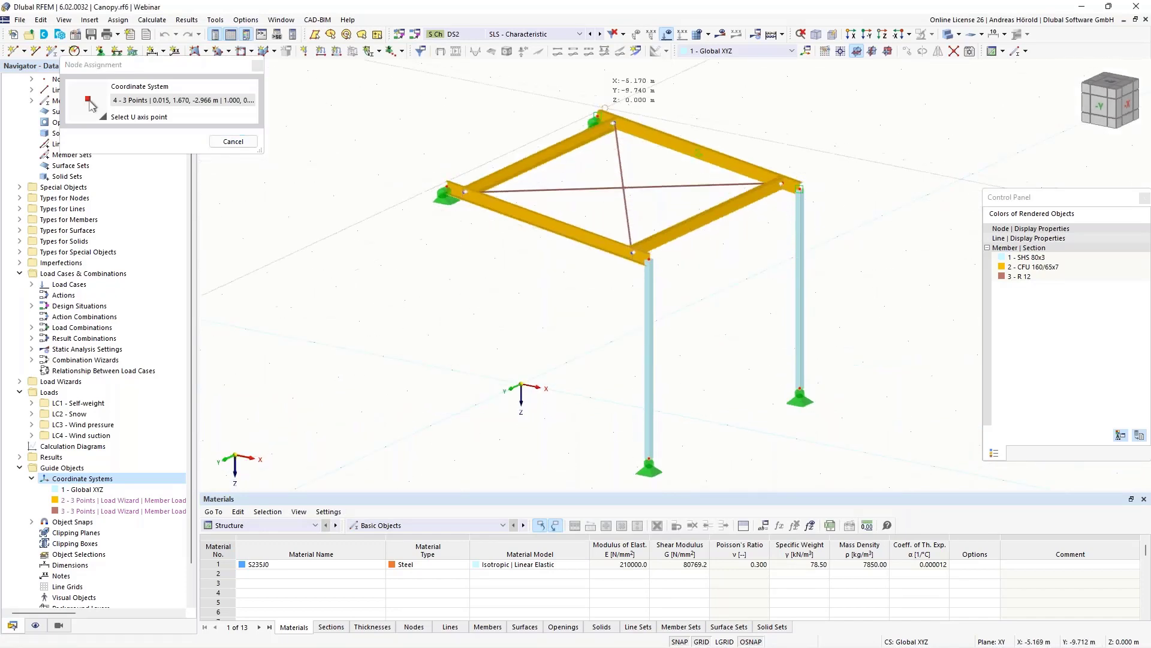
left_click(595, 123)
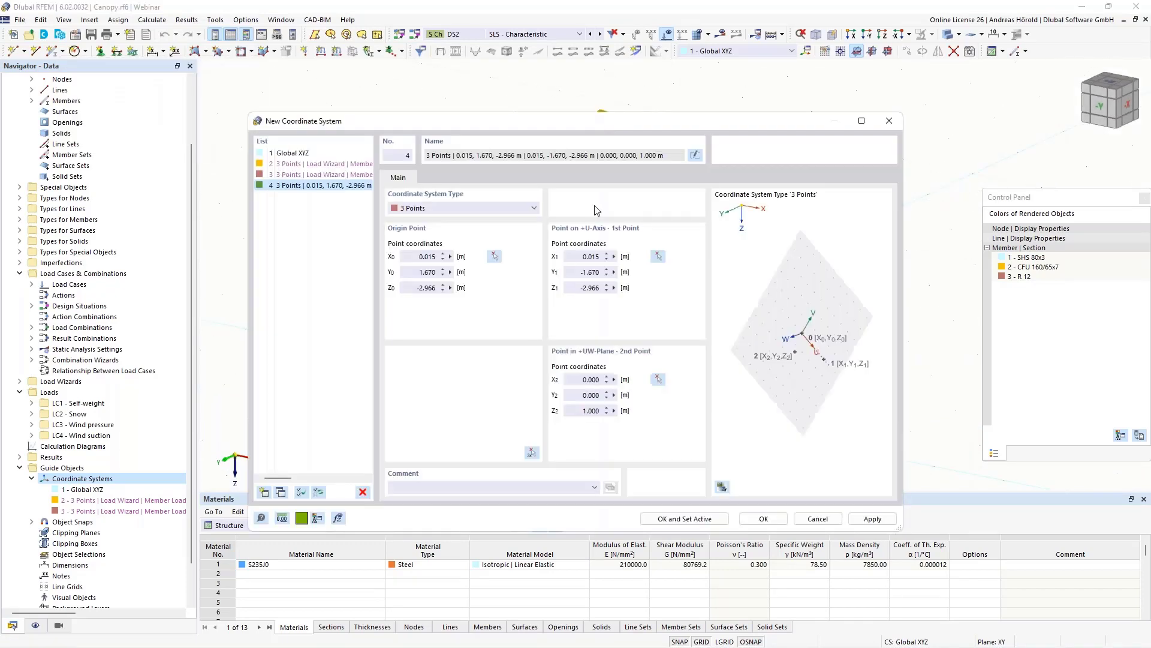
Pick the front column's top node at (2.950, -1.670, -2.553 m) as the UW-plane point and make the new coordinate system active
left_click(657, 379)
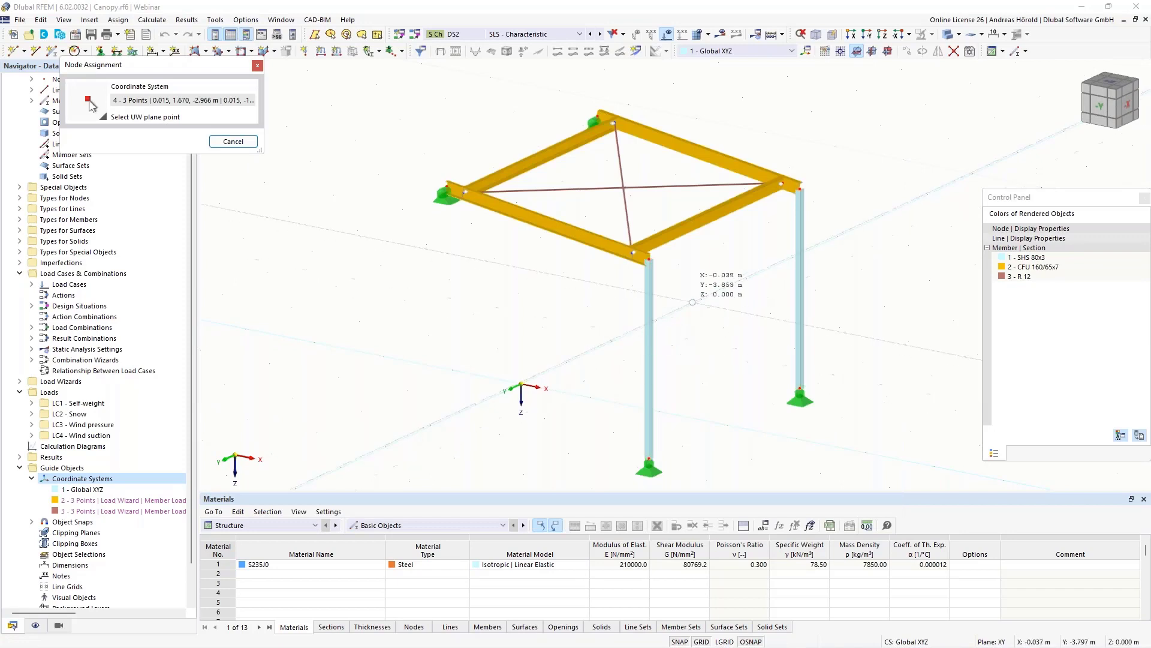
left_click(798, 188)
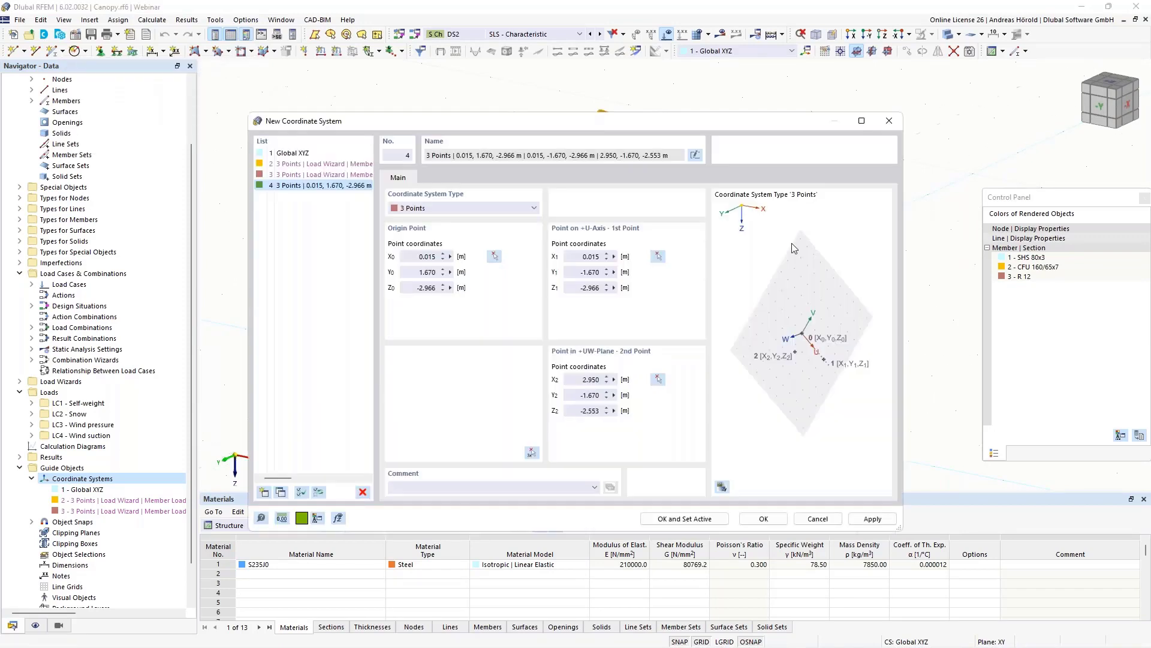
left_click(676, 519)
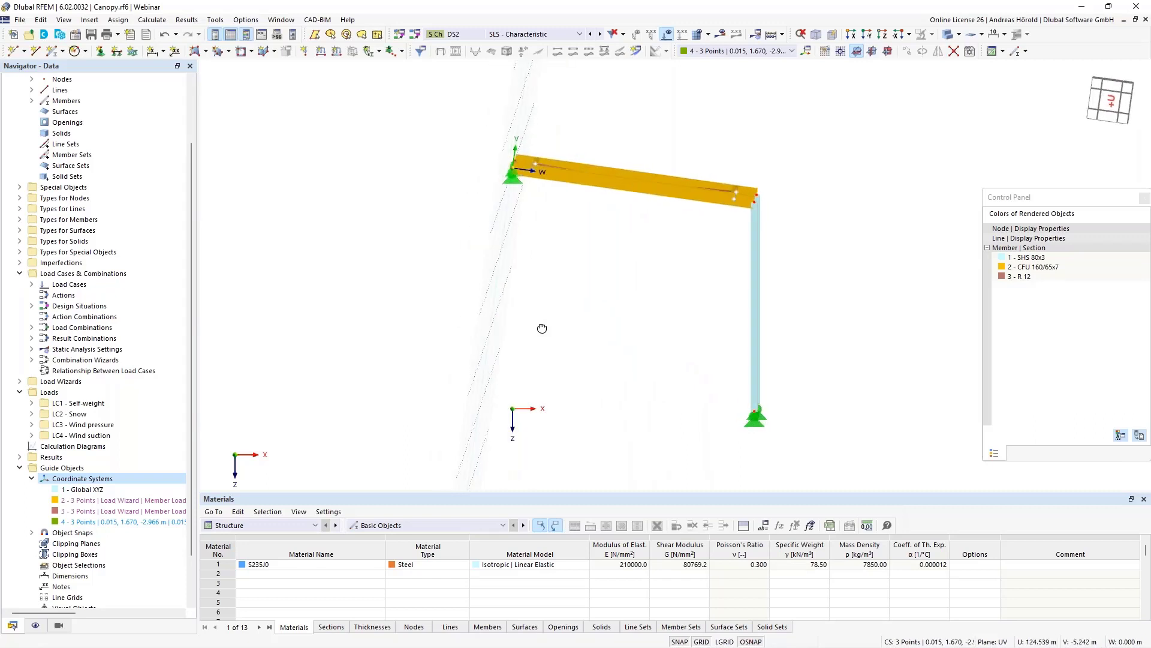
Switch the work plane to UW and check how it lies along the sloping canopy roof
left_click(888, 52)
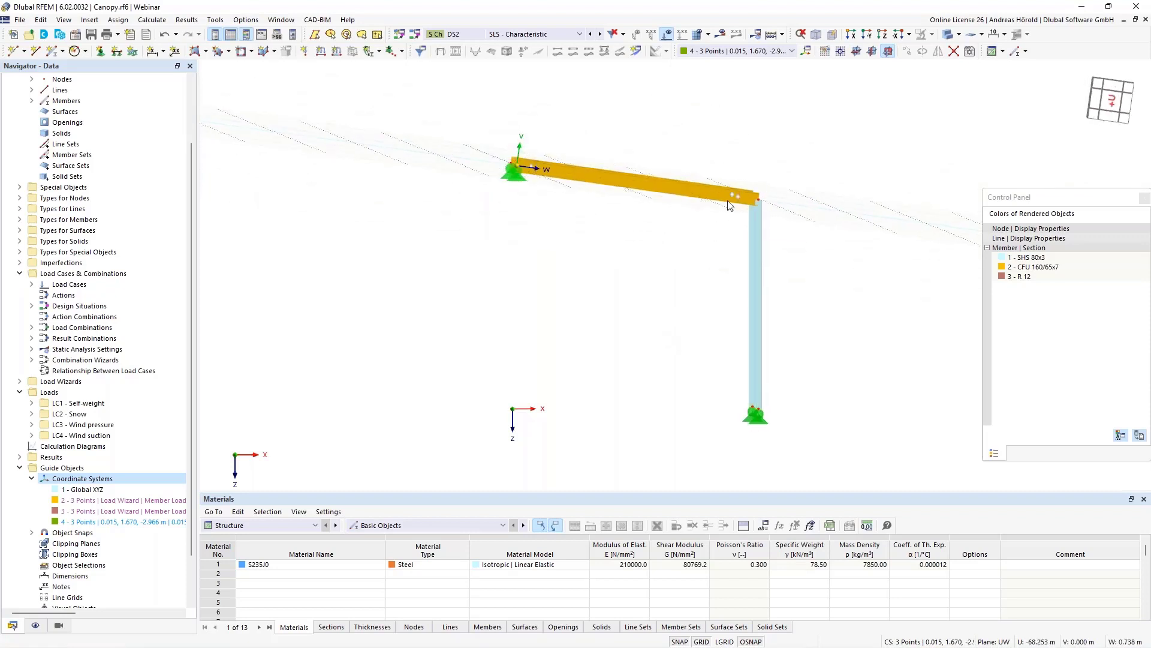
left_click(889, 52)
middle_click_drag(604, 253, 584, 274, "ctrl")
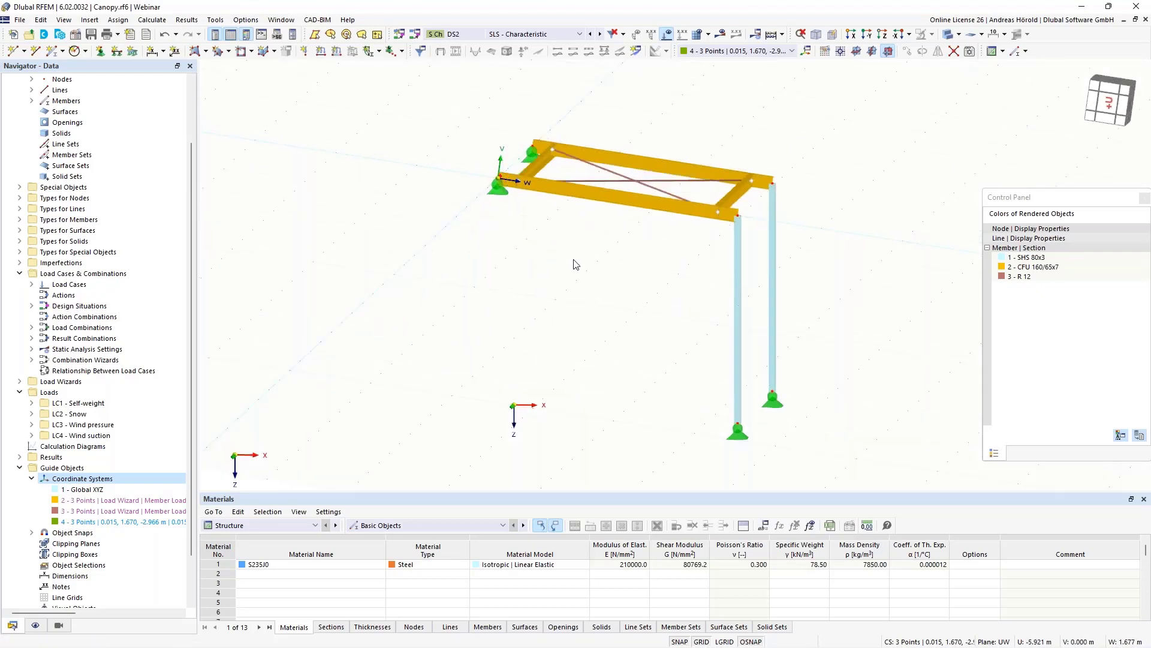
middle_click_drag(573, 265, 470, 305, "ctrl")
middle_click_drag(642, 293, 481, 413)
middle_click_drag(504, 371, 515, 310)
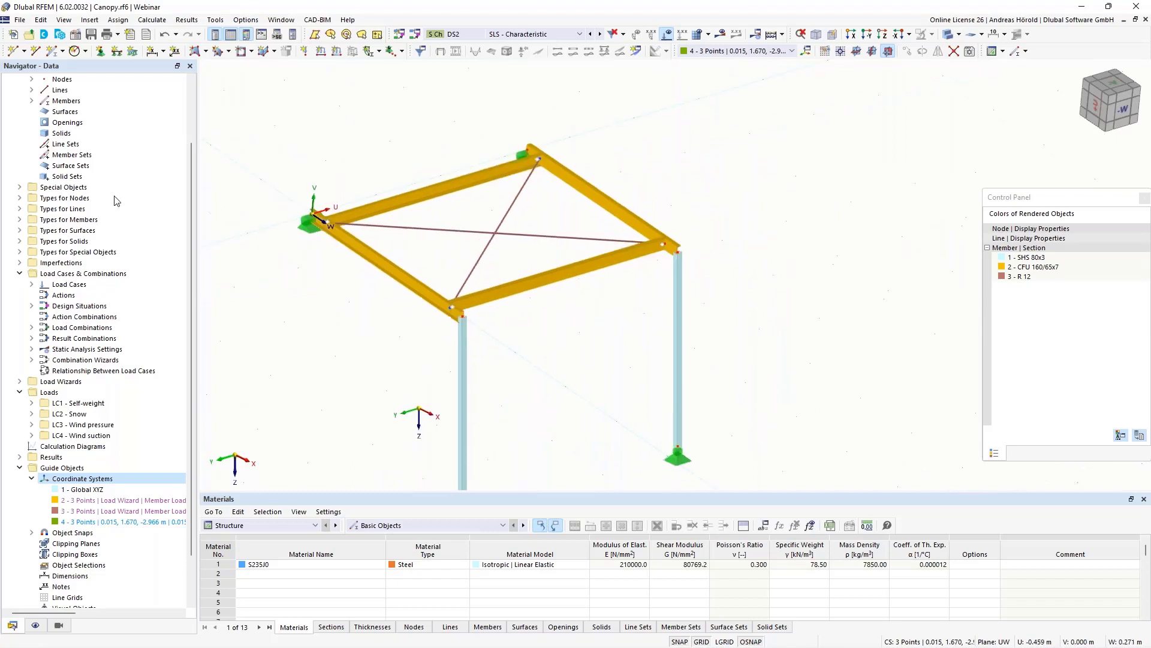
Set up a new beam member with the section 2 - CFU 160/65x7 and uniform distribution
left_click(52, 53)
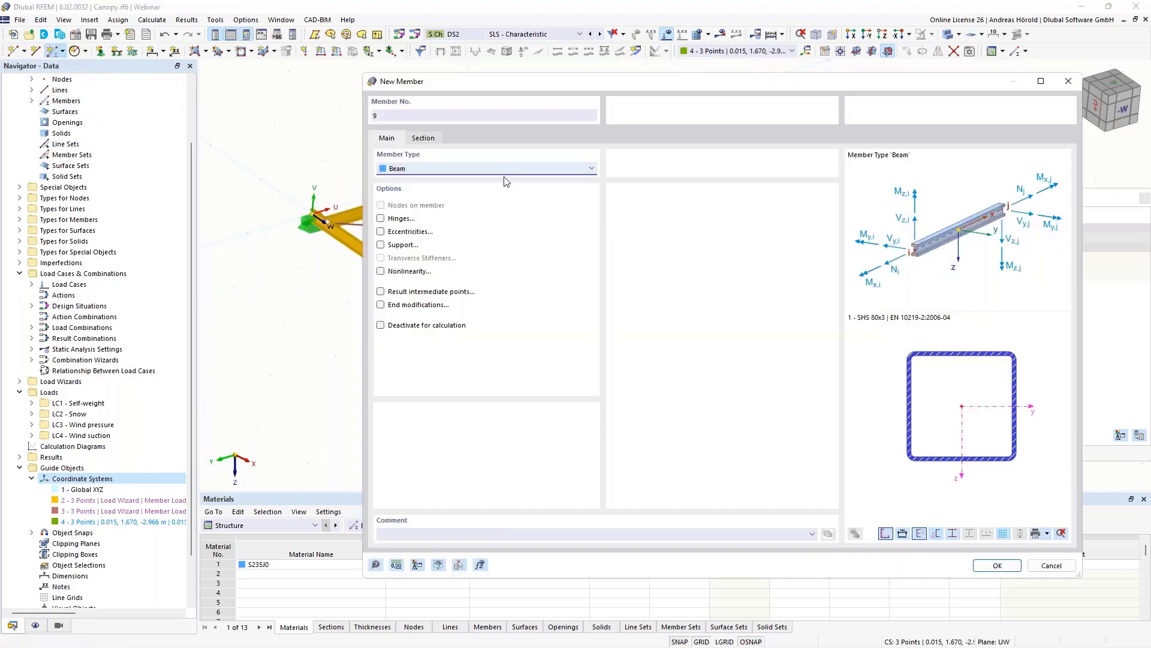
left_click(426, 138)
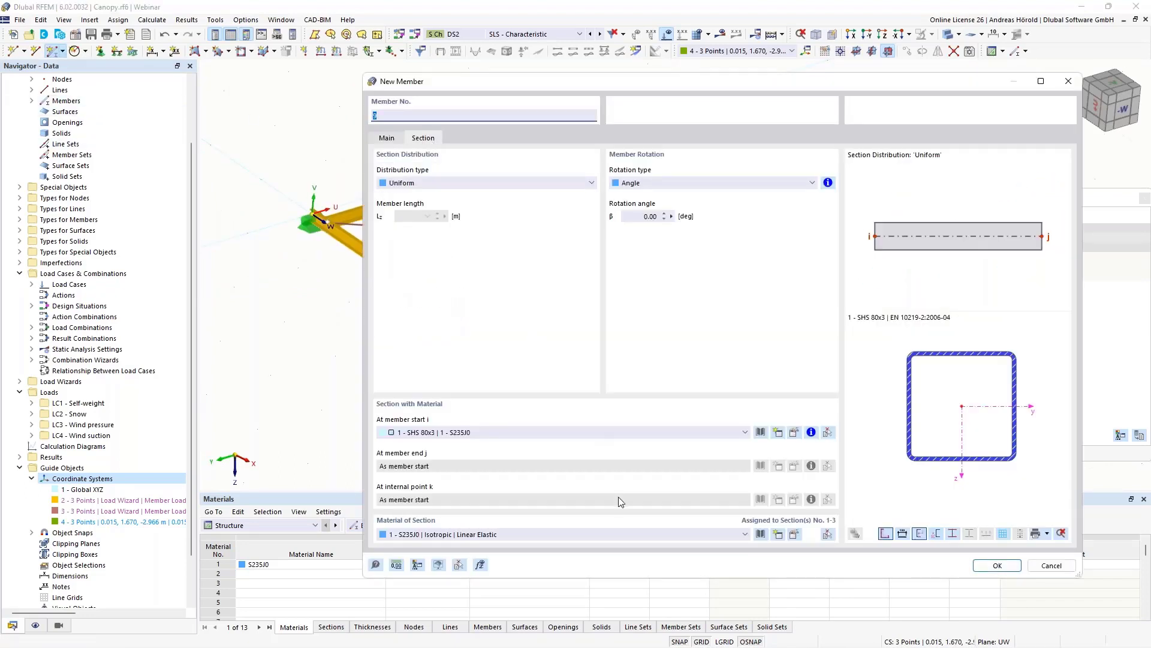
left_click(573, 432)
left_click(570, 448)
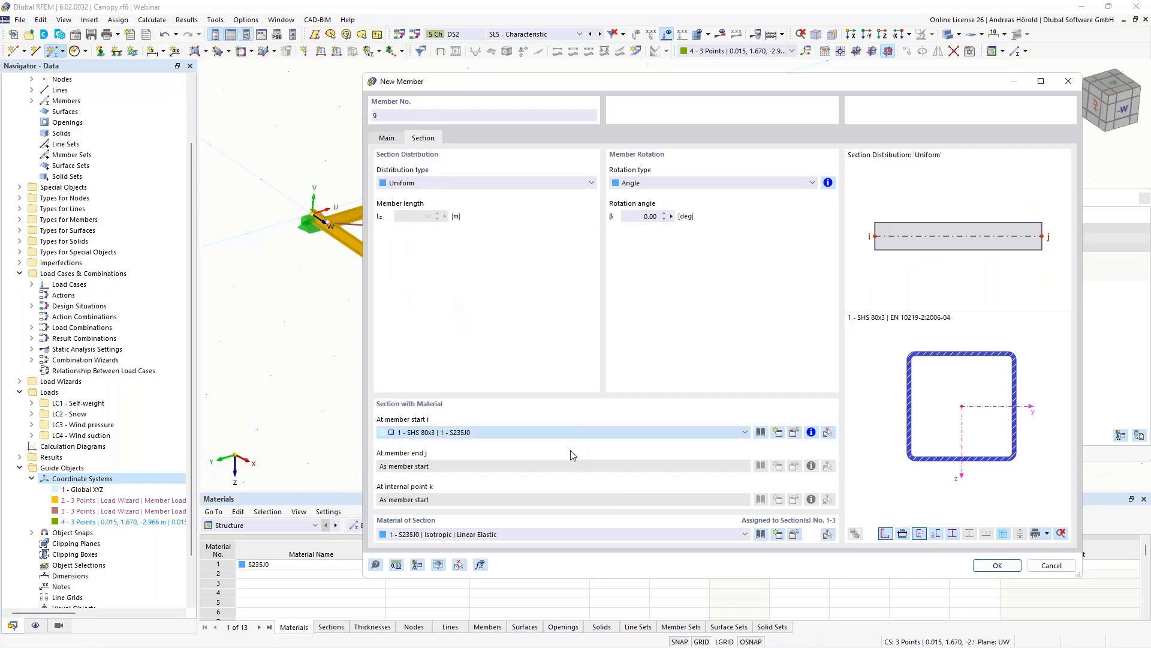
left_click(998, 565)
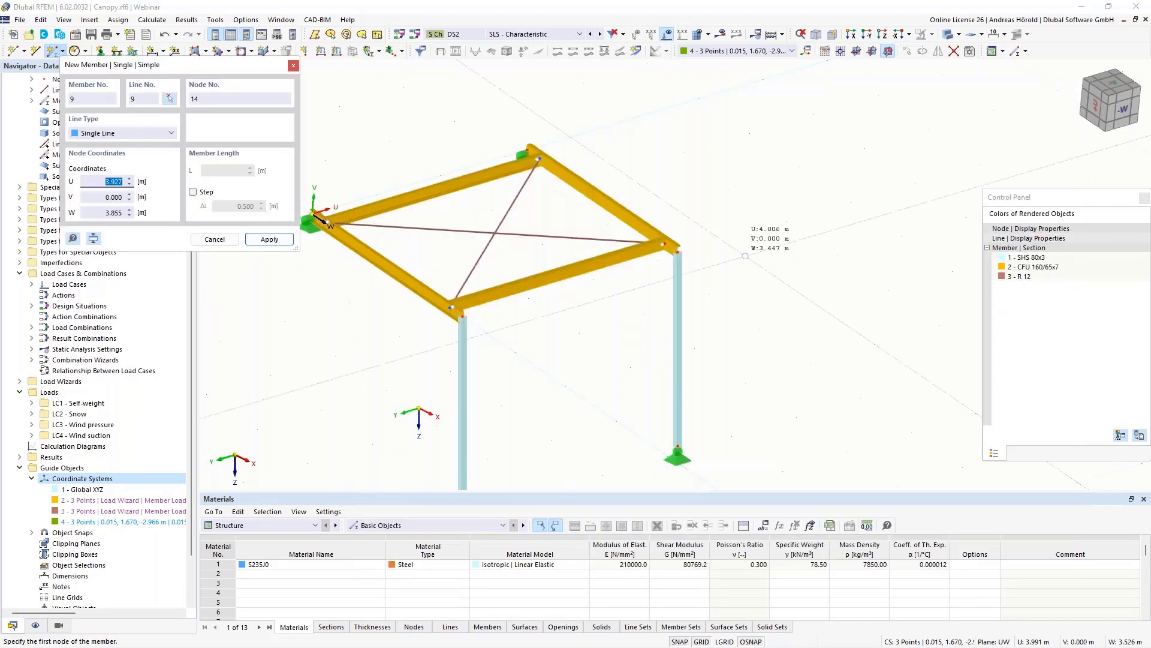
Draw two separate beams in the UW plane beside the roof, roughly parallel to its sloping side beam
left_click(570, 137)
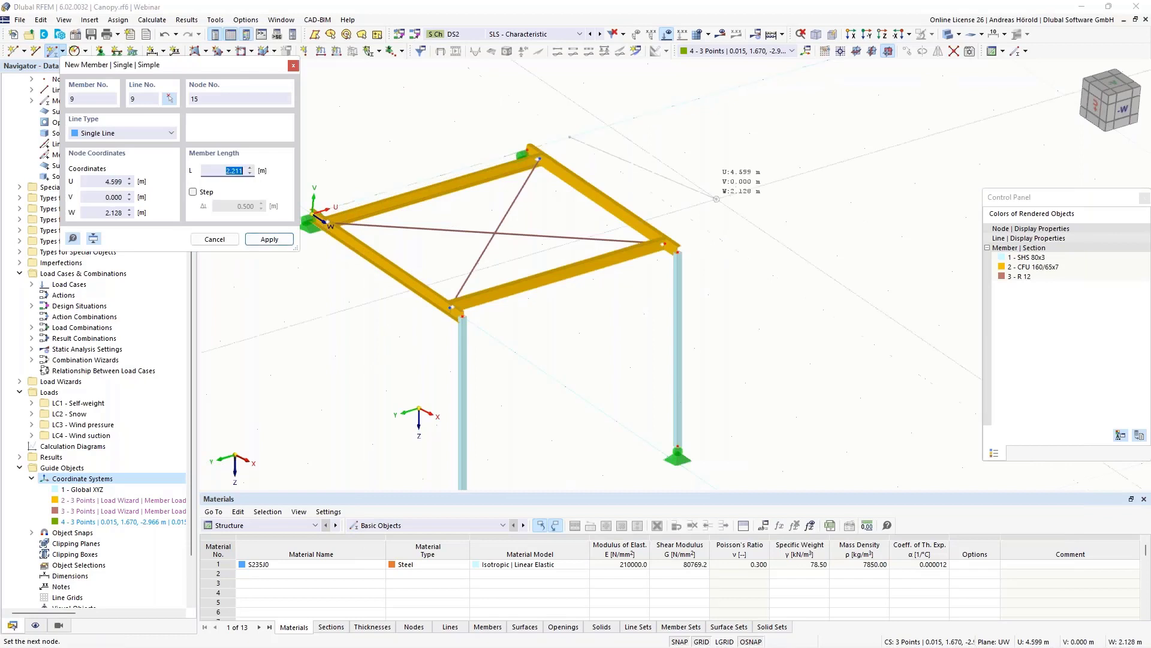
left_click(723, 241)
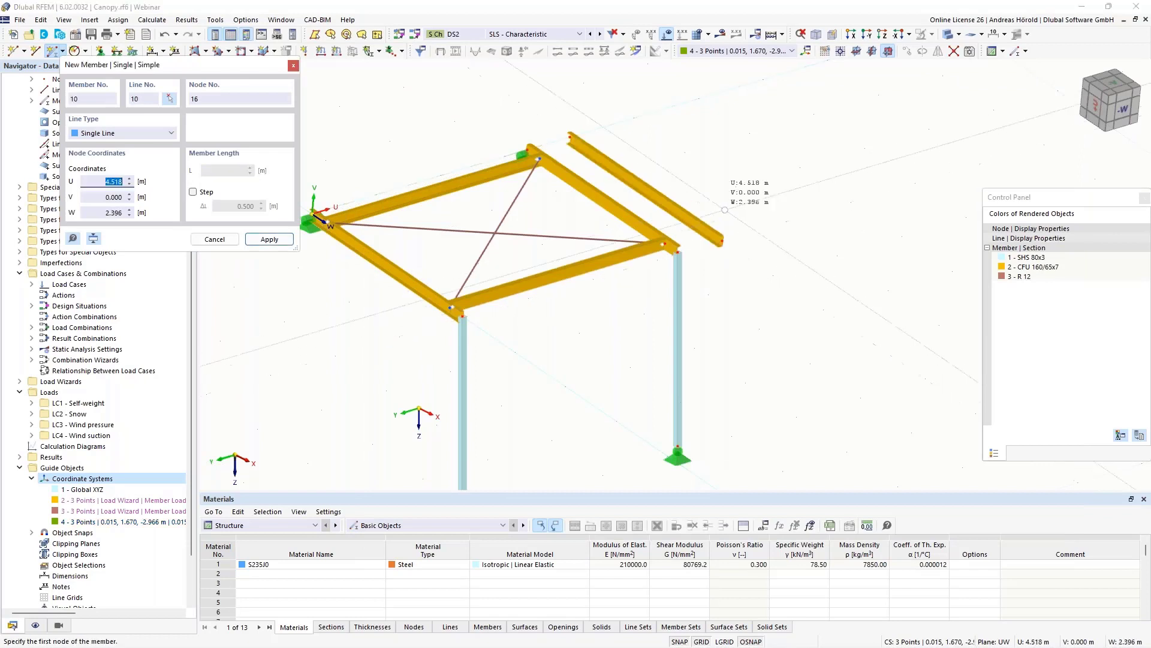
left_click(633, 118)
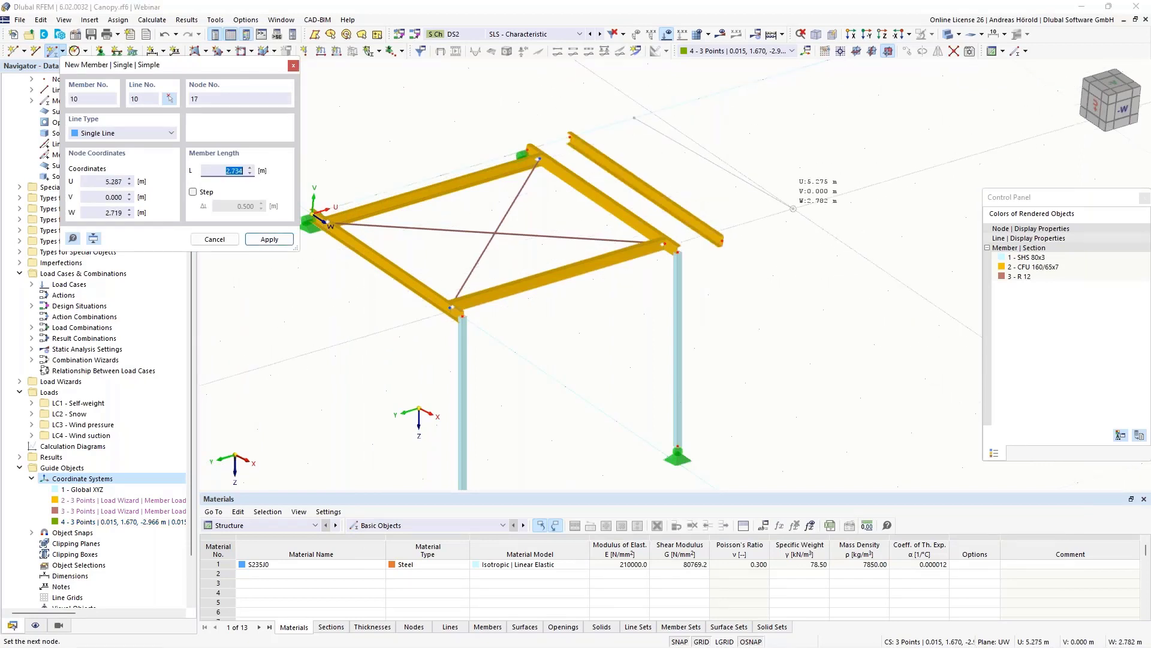
left_click(787, 223)
key("Escape")
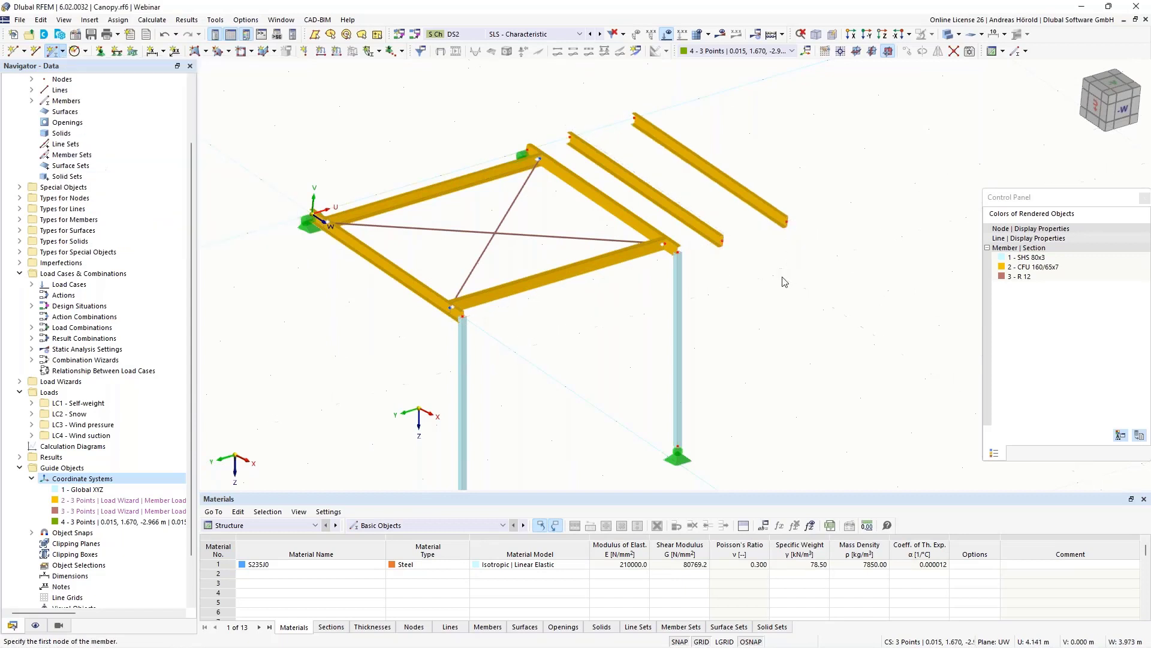
Examine the two added beams against the roof plane in the views along +U, +W and +V and in oblique views
middle_click_drag(777, 324, 794, 252, "ctrl")
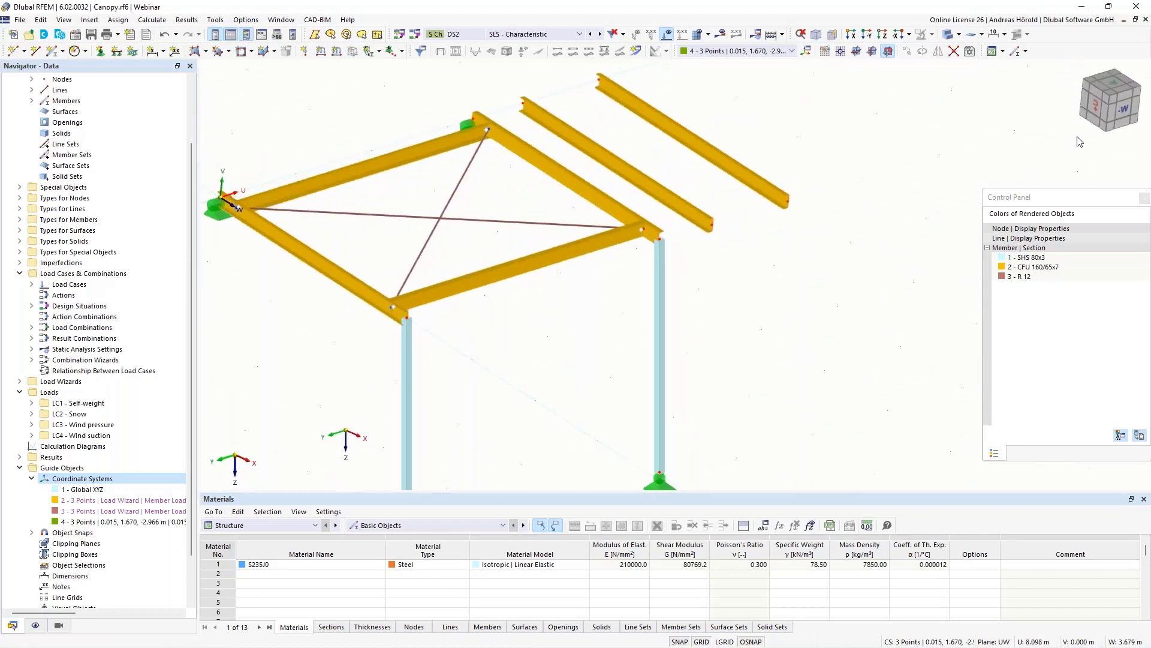
left_click(1096, 107)
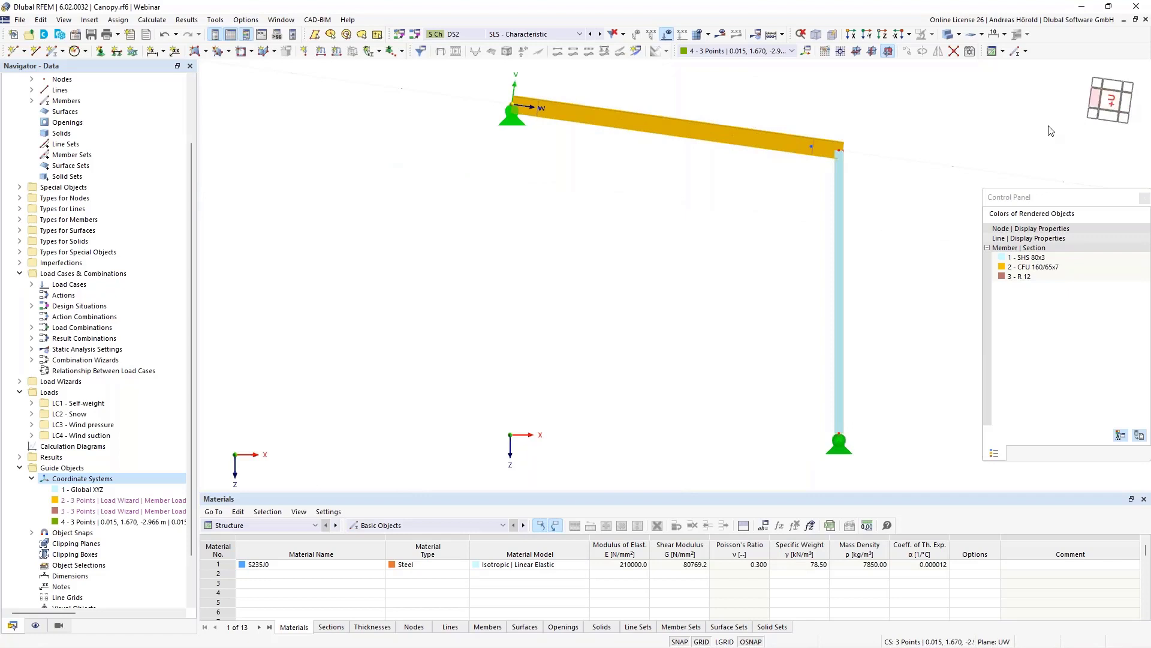
middle_click_drag(1038, 137, 1128, 127, "ctrl")
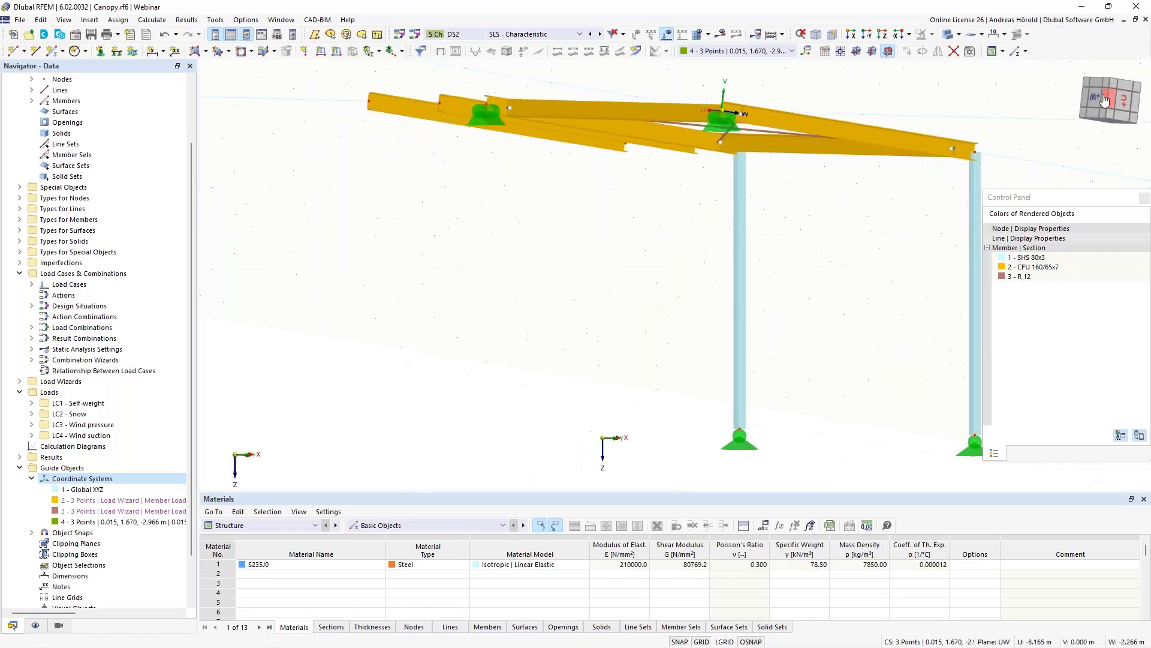
left_click(1093, 98)
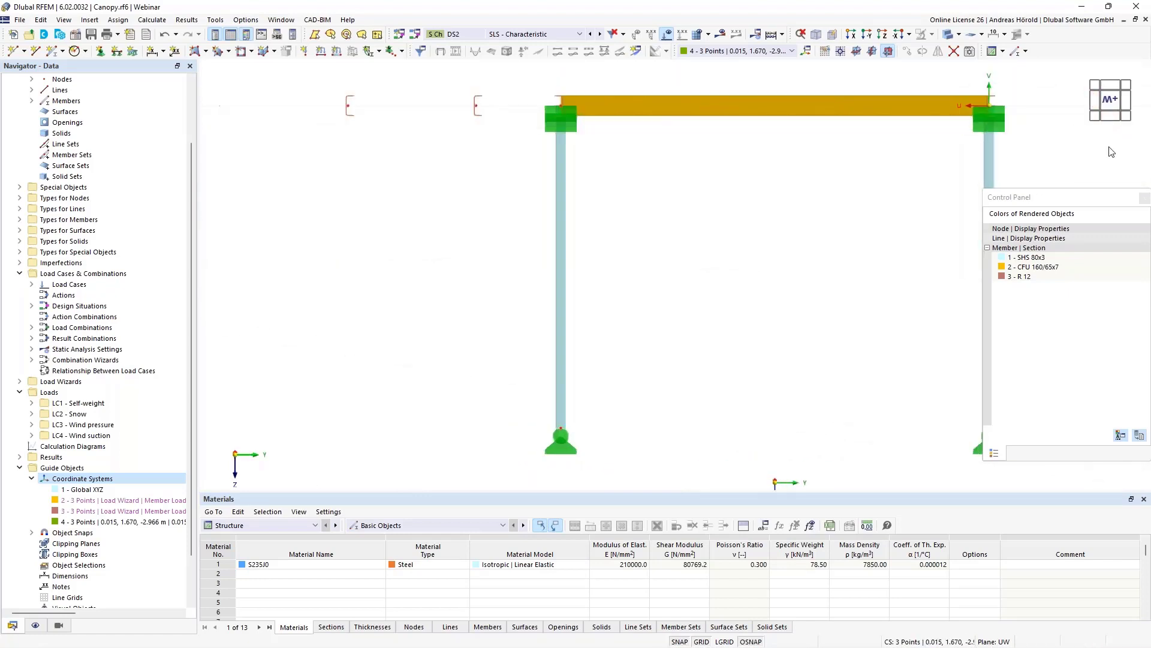
left_click(1110, 115)
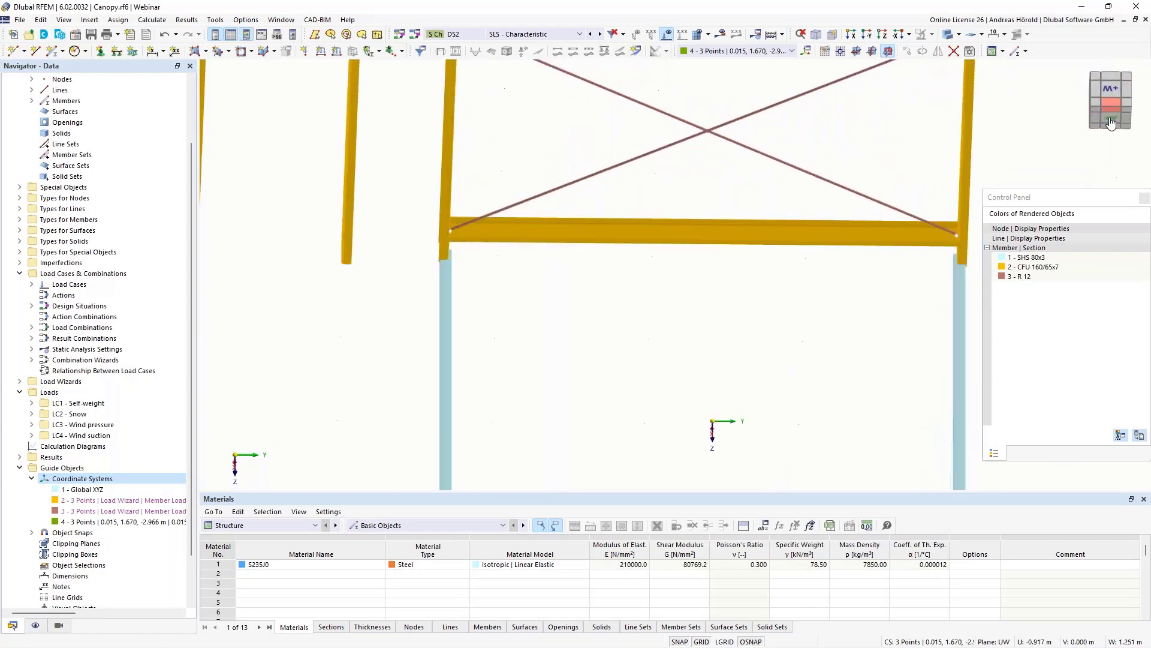
left_click(1112, 122)
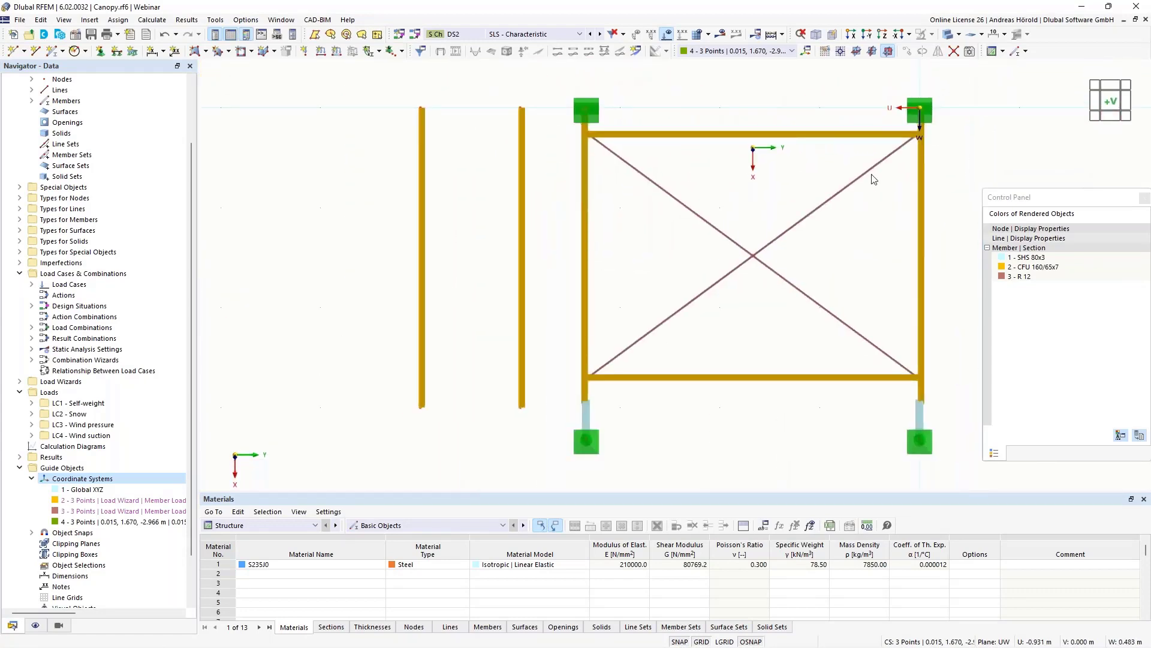
middle_click_drag(375, 395, 470, 196, "ctrl")
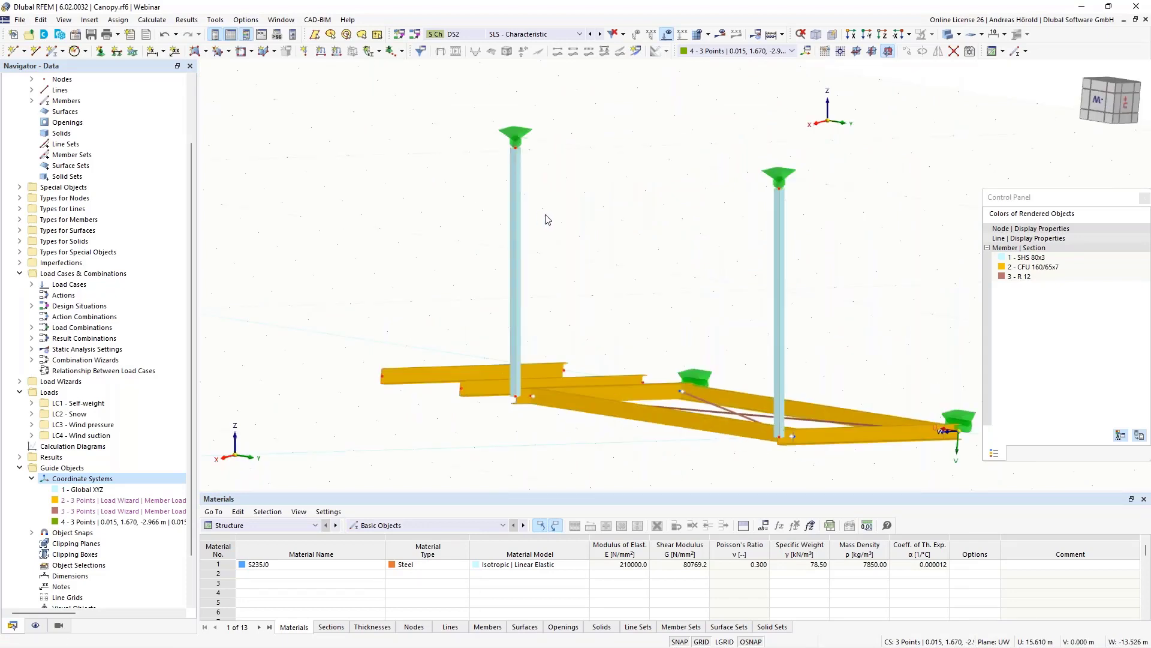
middle_click_drag(498, 448, 571, 457, "ctrl")
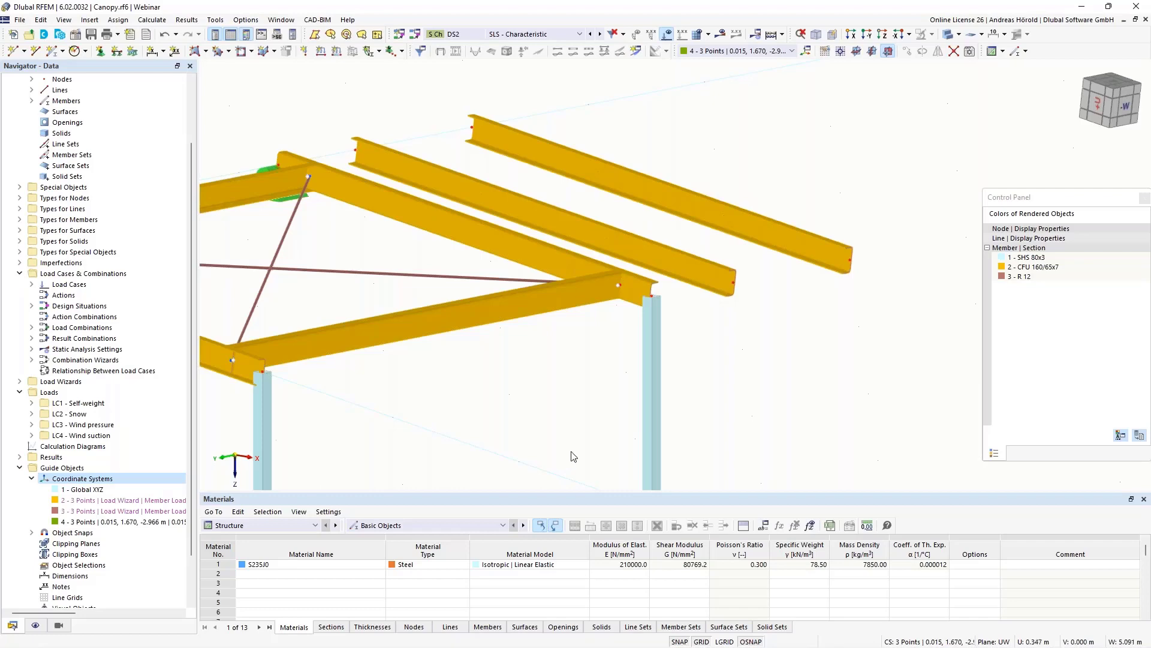
Select the two beams beside the canopy roof and delete them
scroll(575, 458, "down", 3)
middle_click_drag(576, 457, 578, 410, "ctrl")
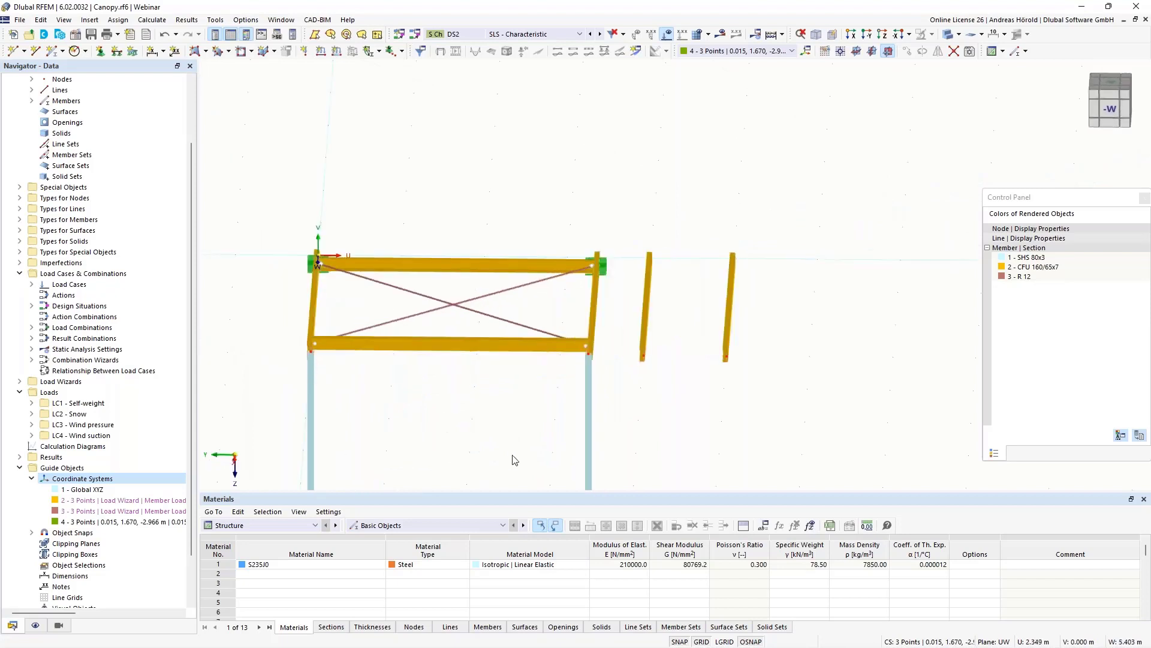
left_click_drag(618, 395, 785, 218)
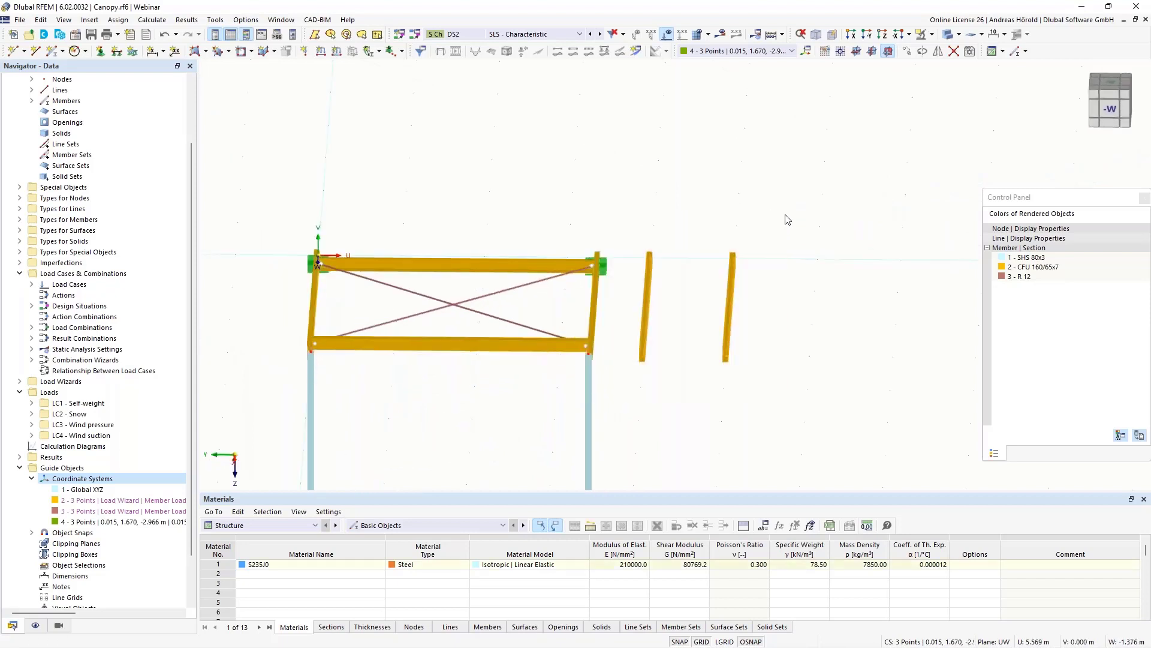
key("Delete")
middle_click_drag(505, 412, 665, 257, "ctrl")
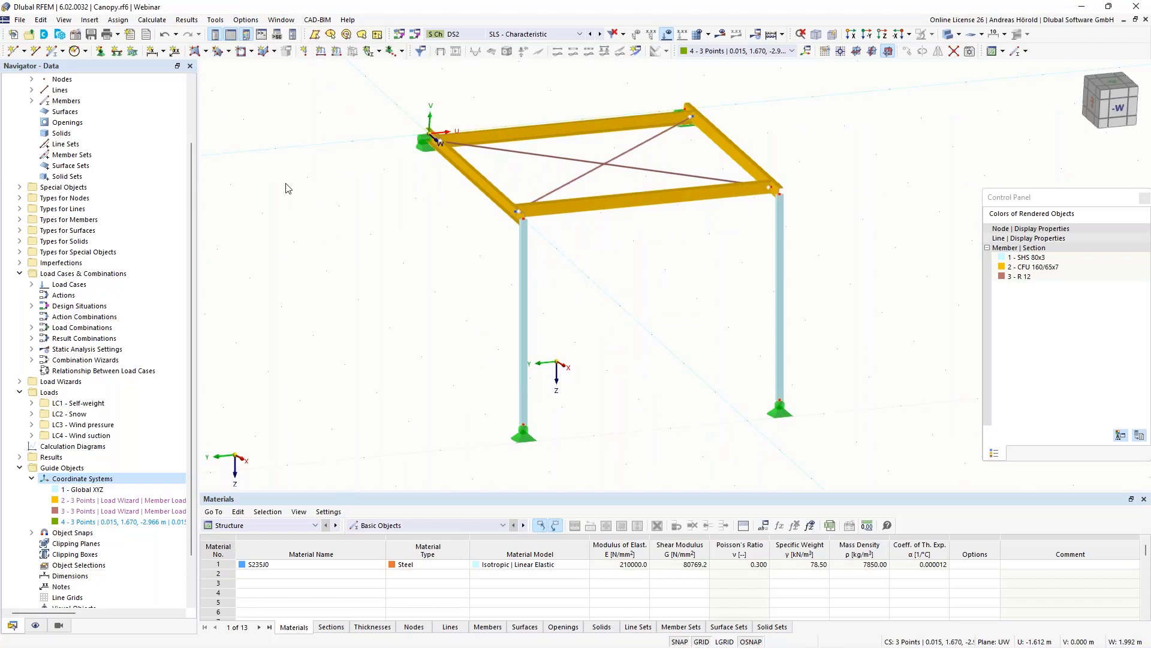
Activate the Stress-Strain Analysis add-on in the model's base data
left_click(75, 37)
left_click(370, 97)
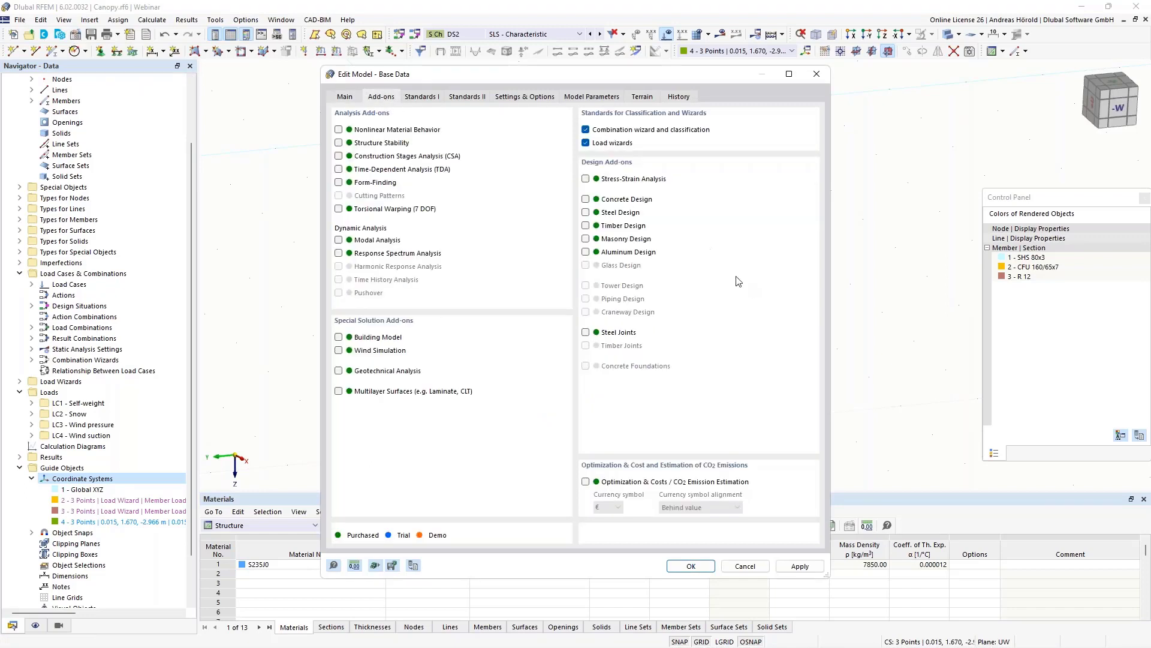
left_click(586, 179)
left_click(691, 567)
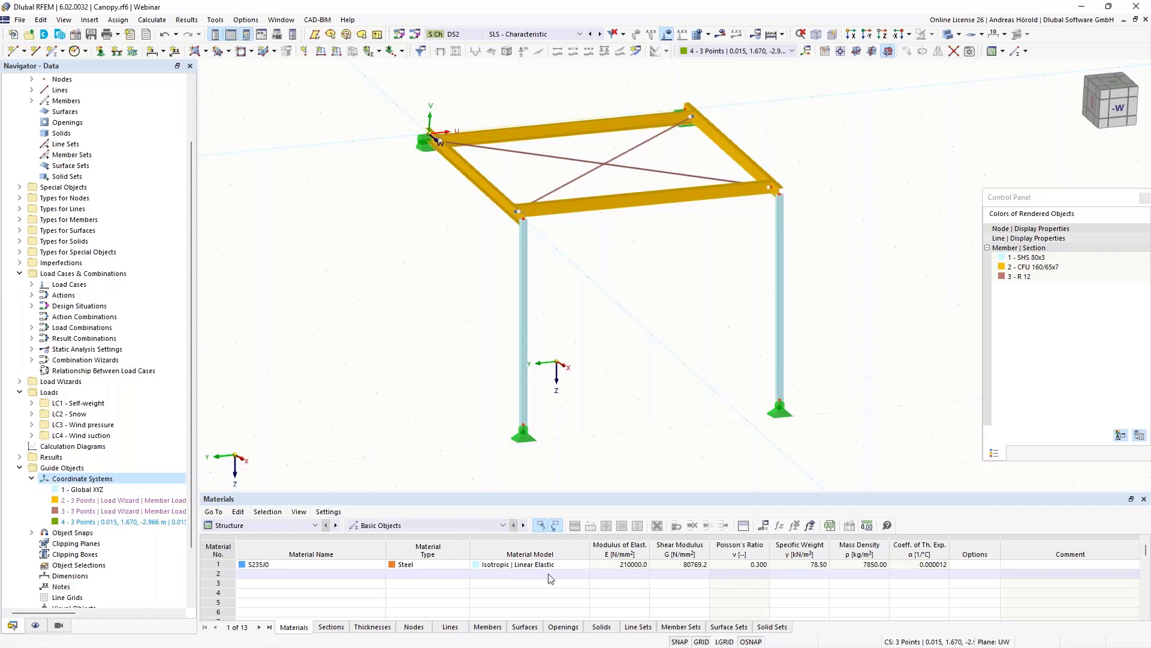
Expand the Stress-Strain Analysis data and its Member Configurations to show the 1 - Default configuration
middle_click_drag(574, 349, 614, 364, "ctrl")
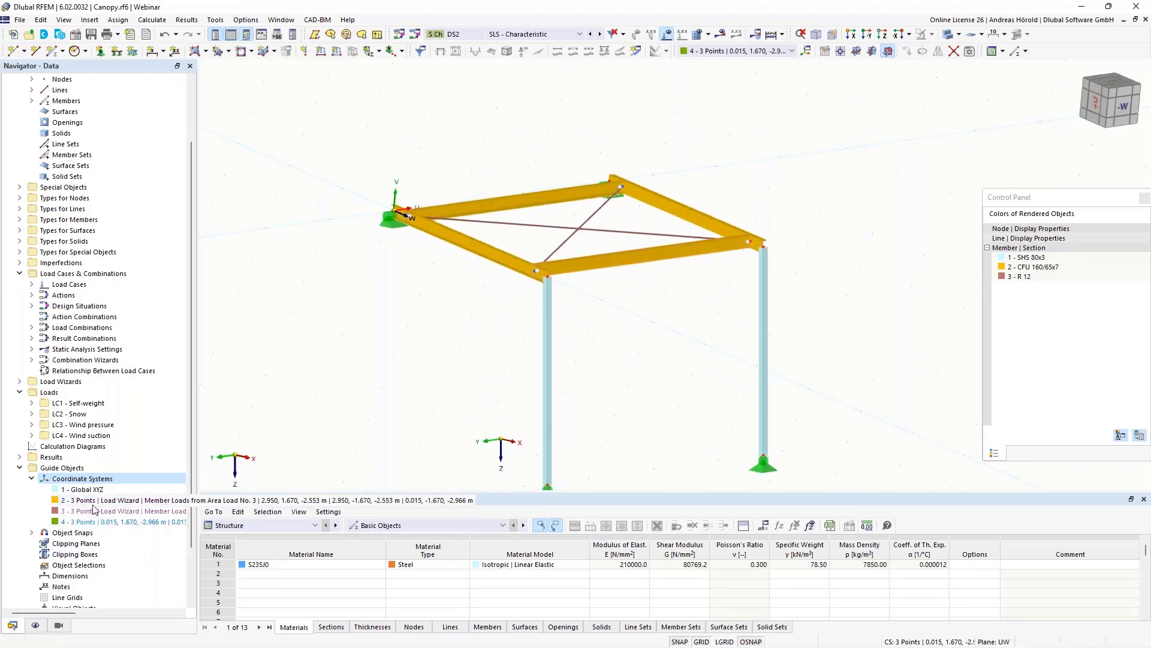
scroll(78, 446, "down", 3)
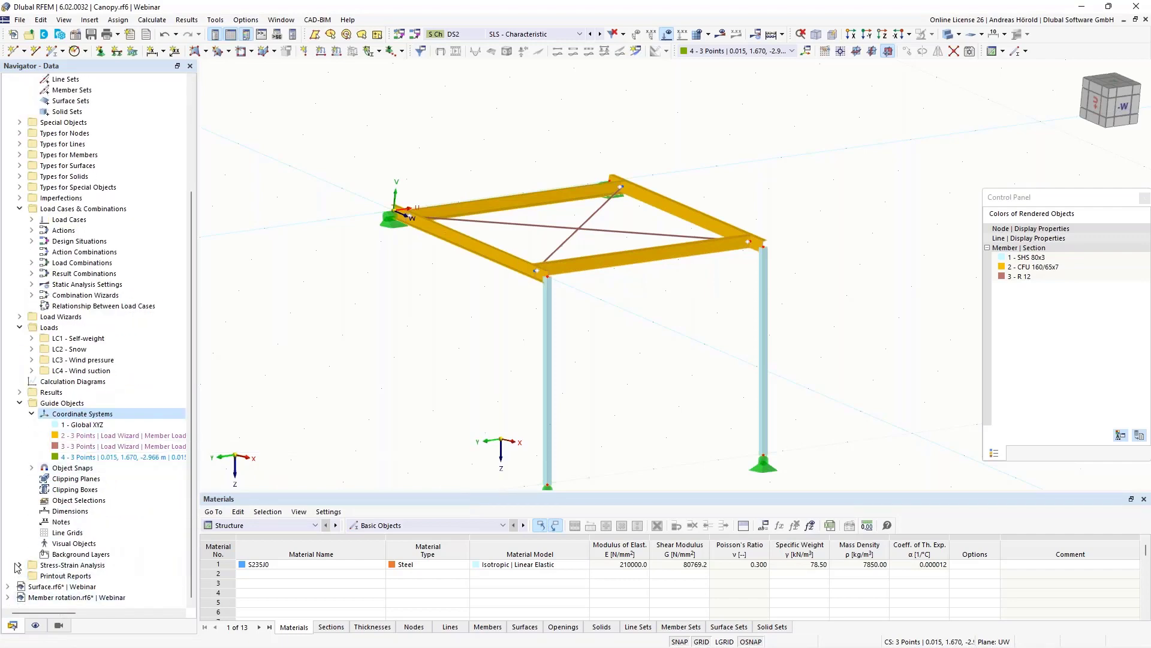
left_click(19, 565)
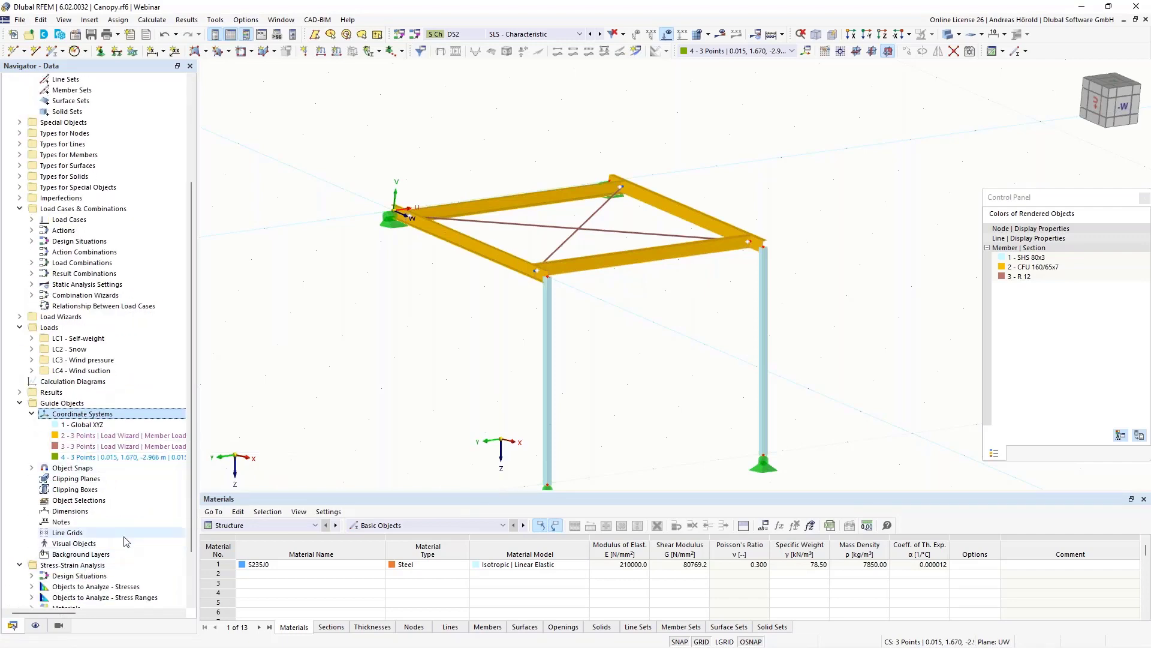
scroll(77, 572, "down", 3)
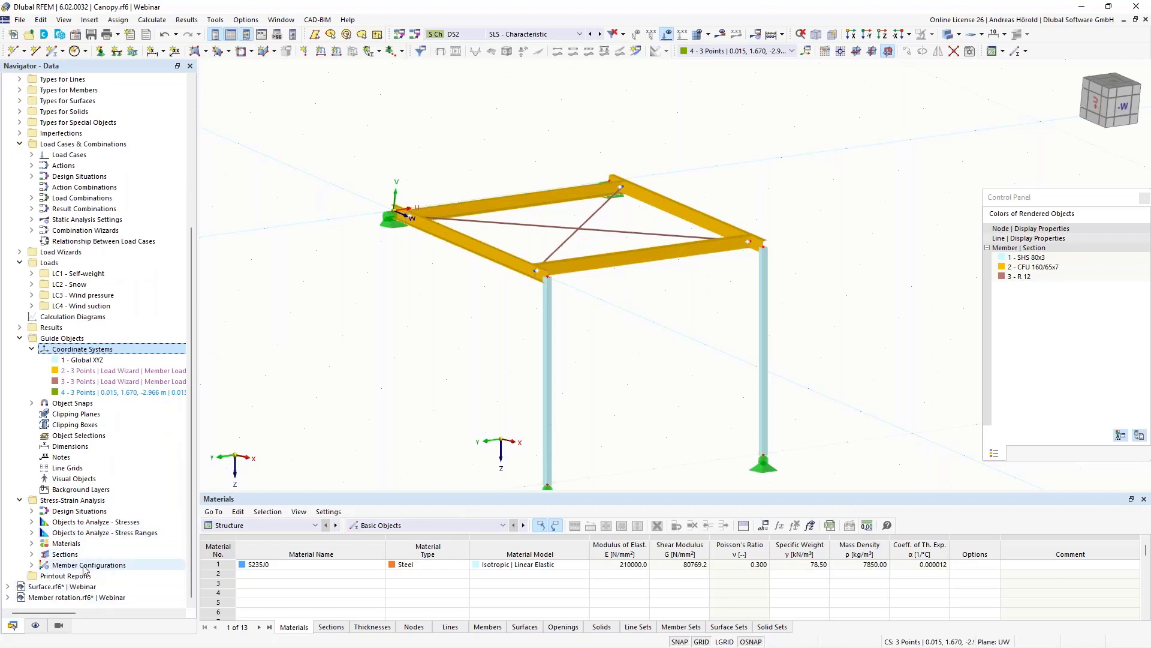
left_click(31, 564)
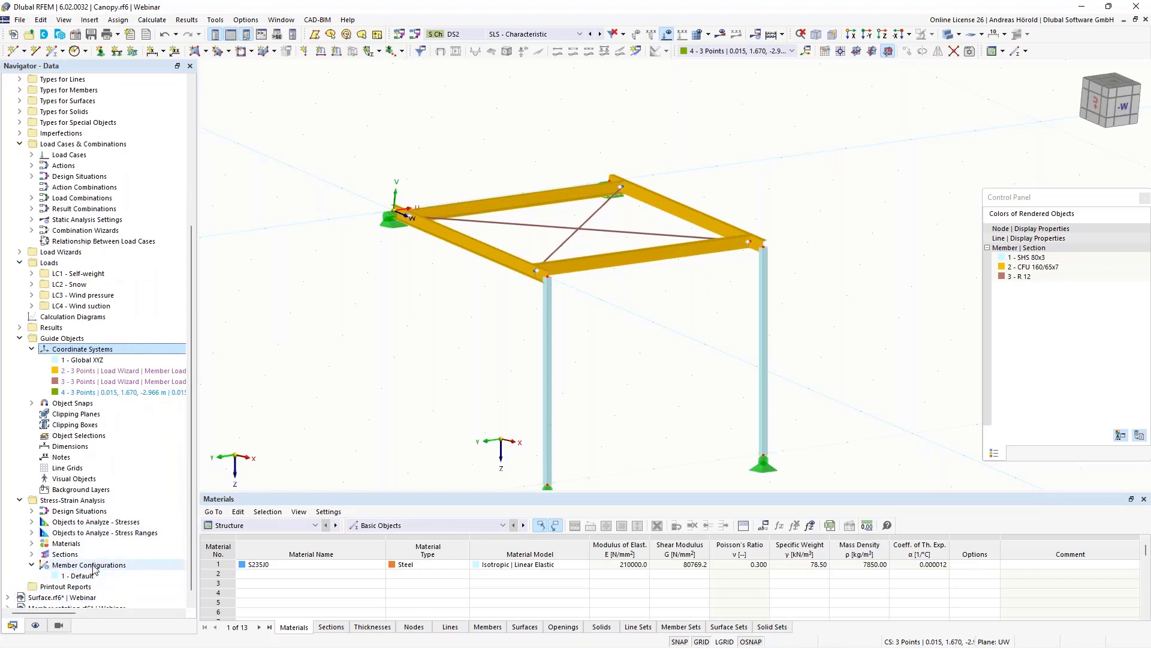
scroll(84, 545, "down", 1)
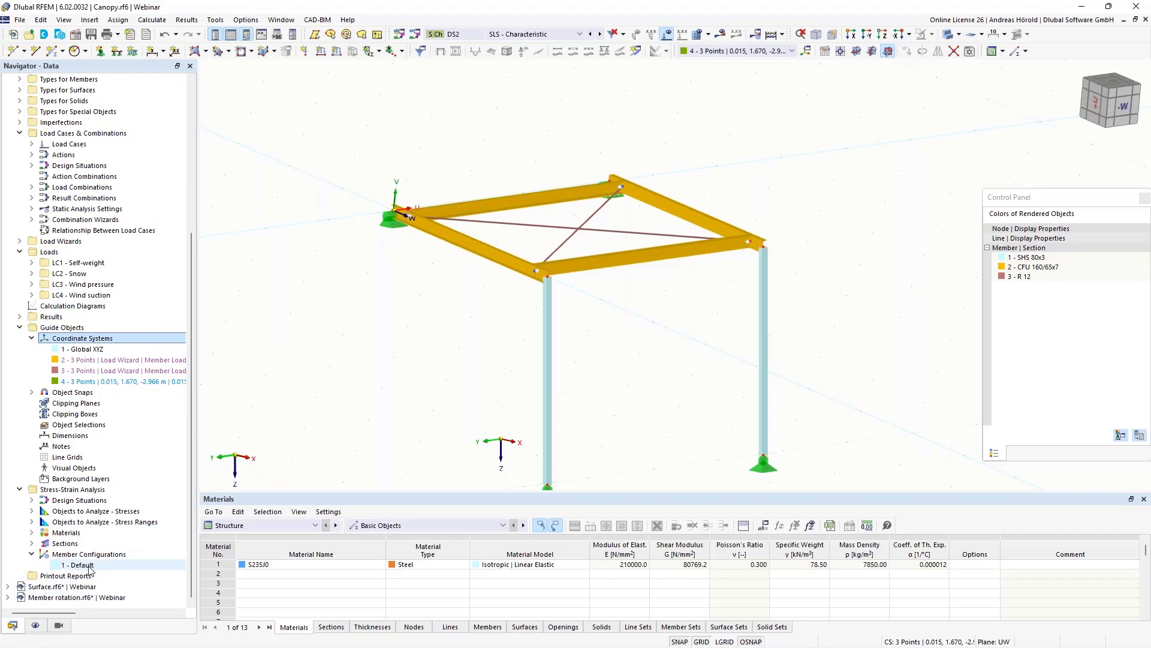
In the front roof beam's Default stress-strain configuration, enable the σx (My) stress with a User limit of 240 N/mm²
double_click(616, 265)
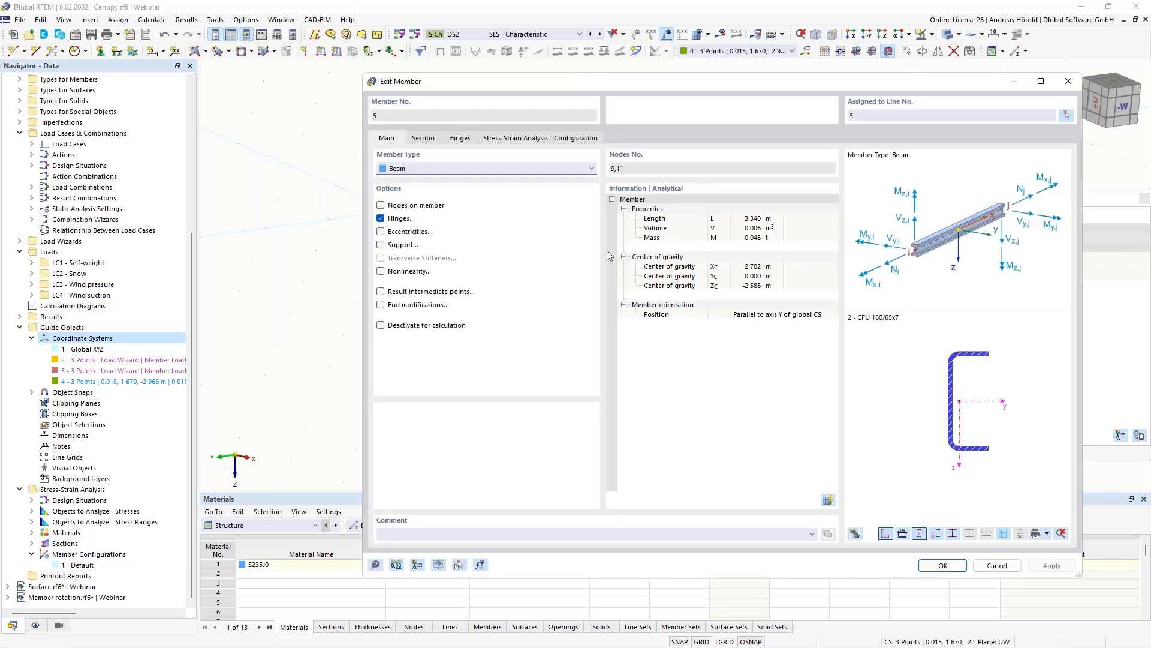
left_click(542, 139)
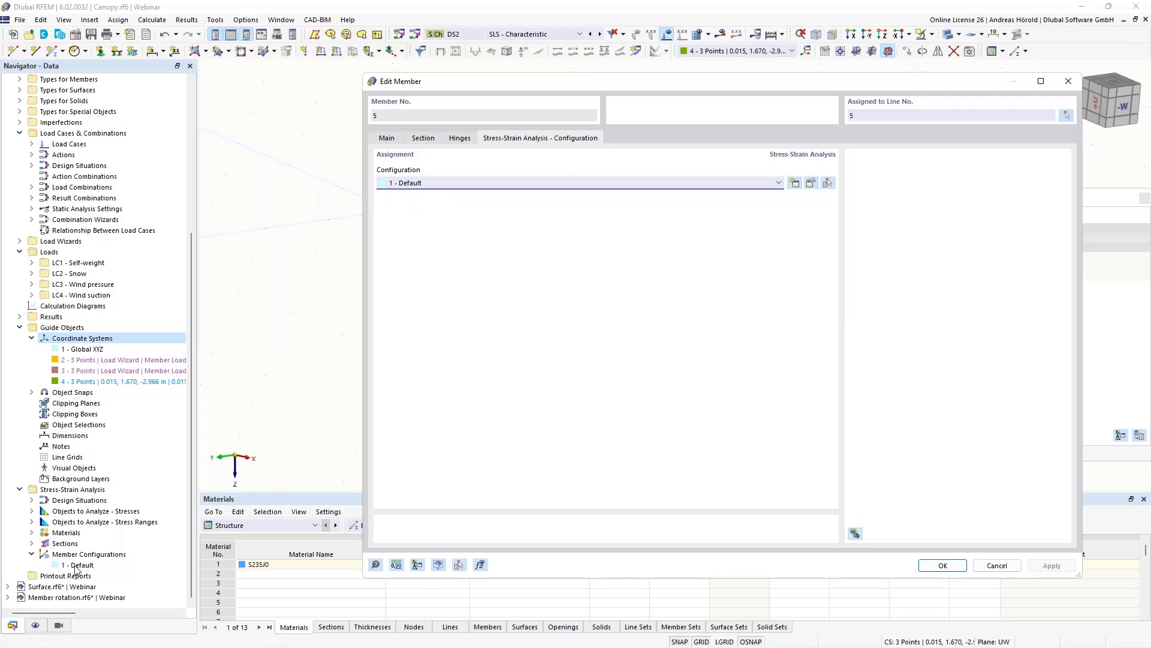
left_click(811, 183)
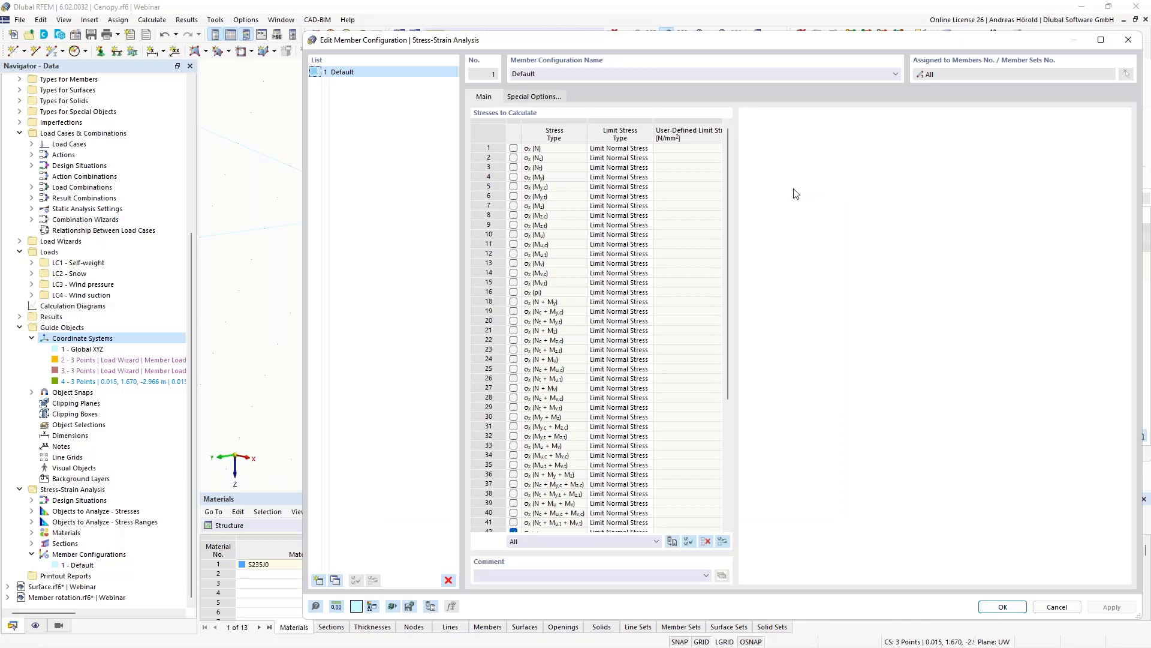
left_click(514, 178)
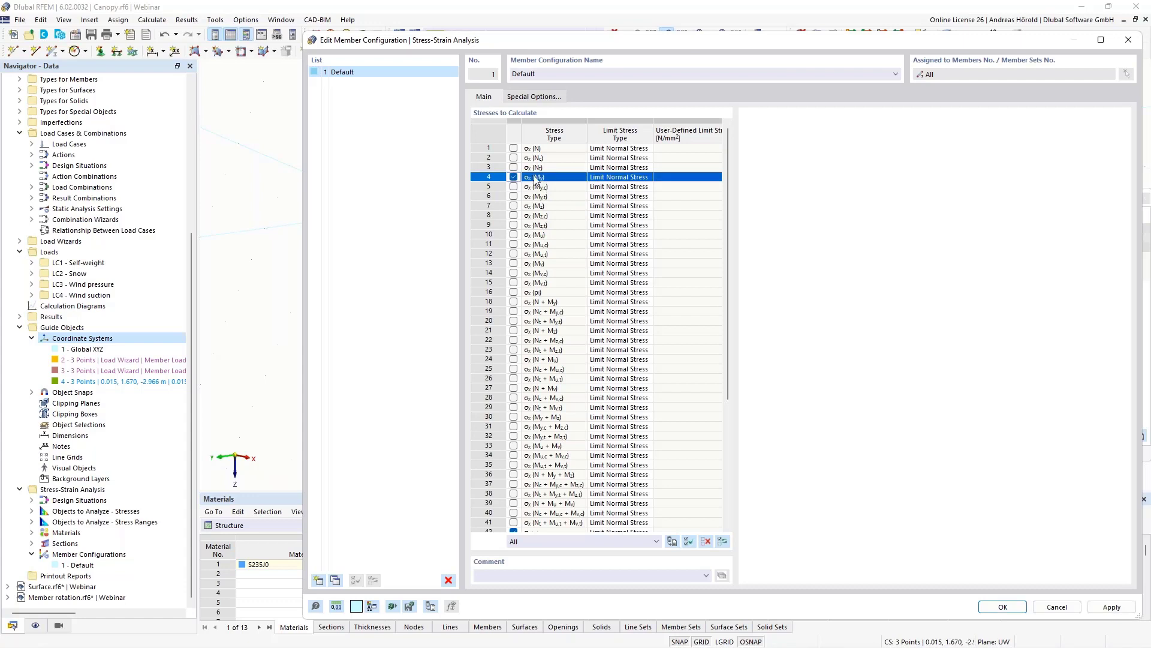
left_click(636, 177)
left_click(648, 178)
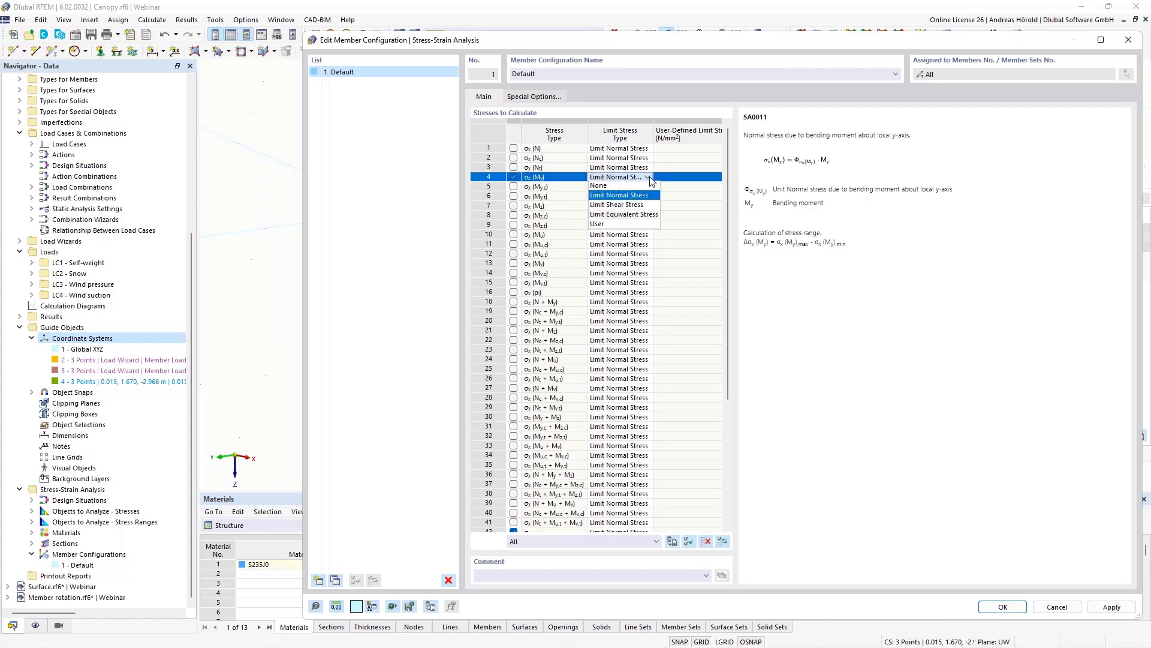
left_click(610, 225)
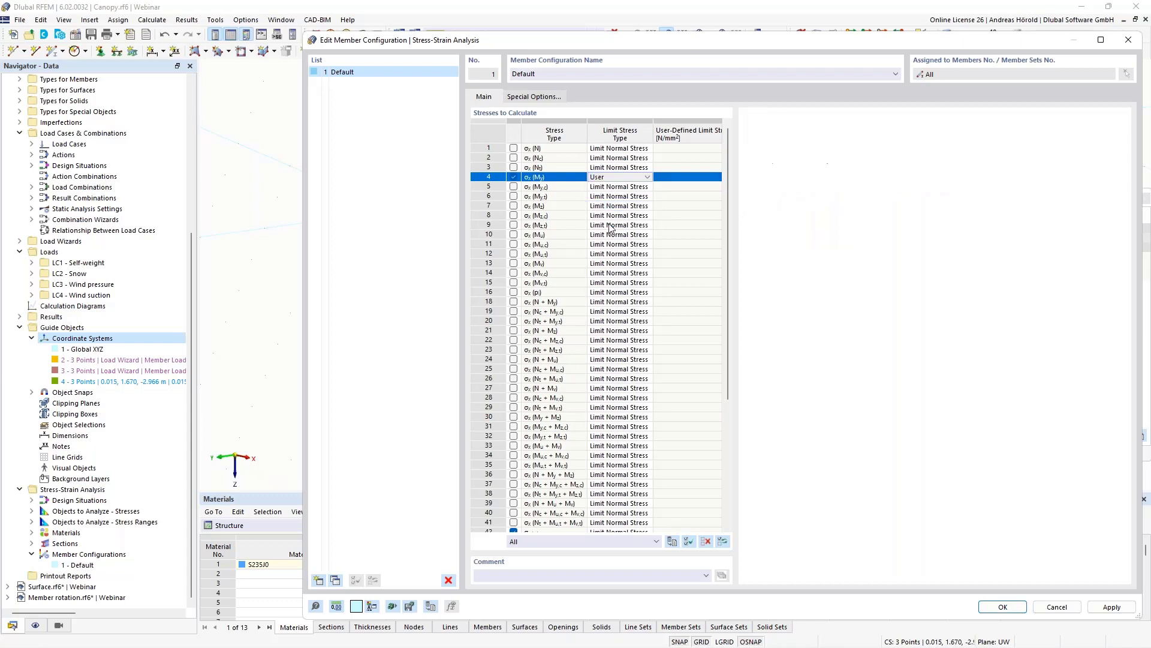
left_click(667, 179)
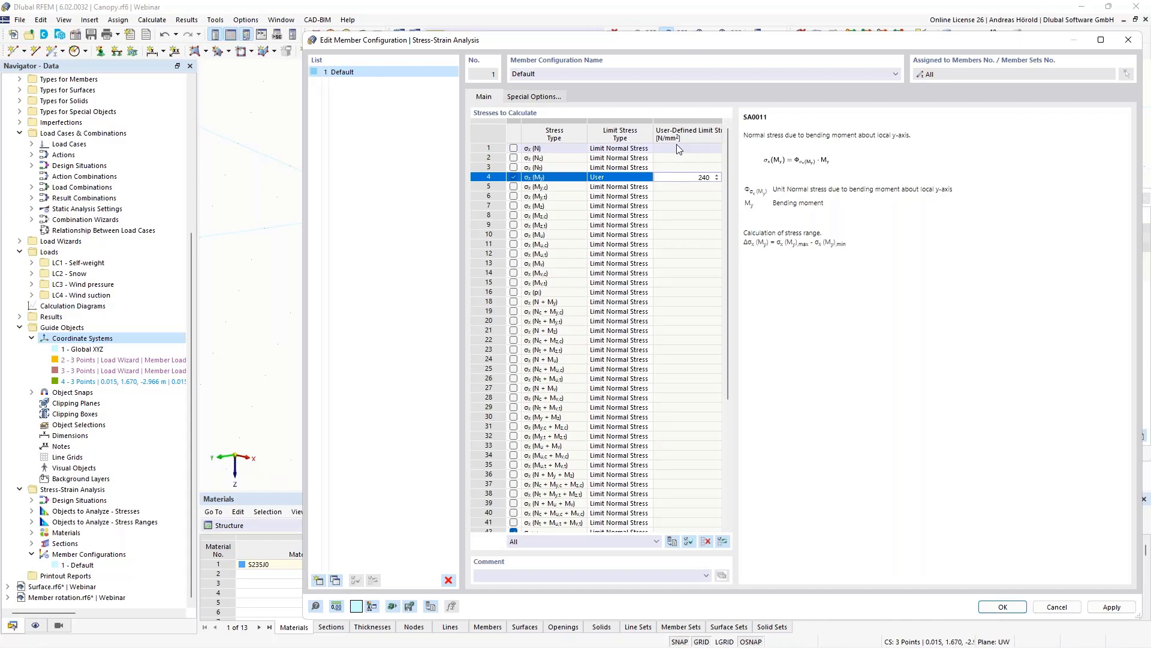
left_click(1003, 607)
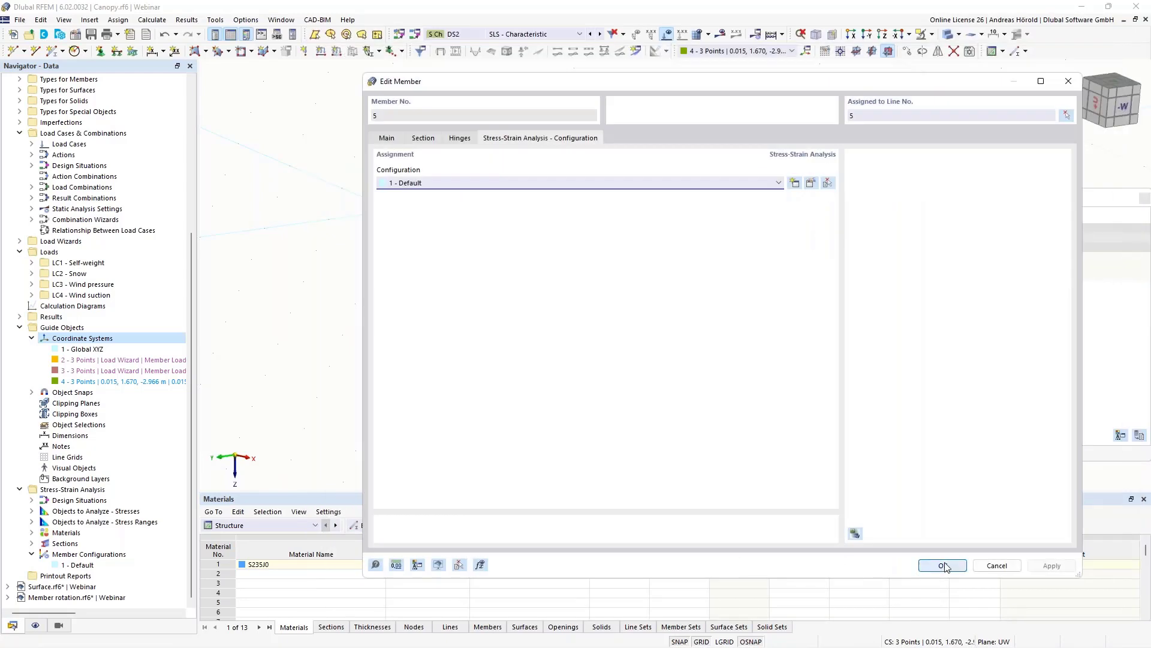
left_click(942, 565)
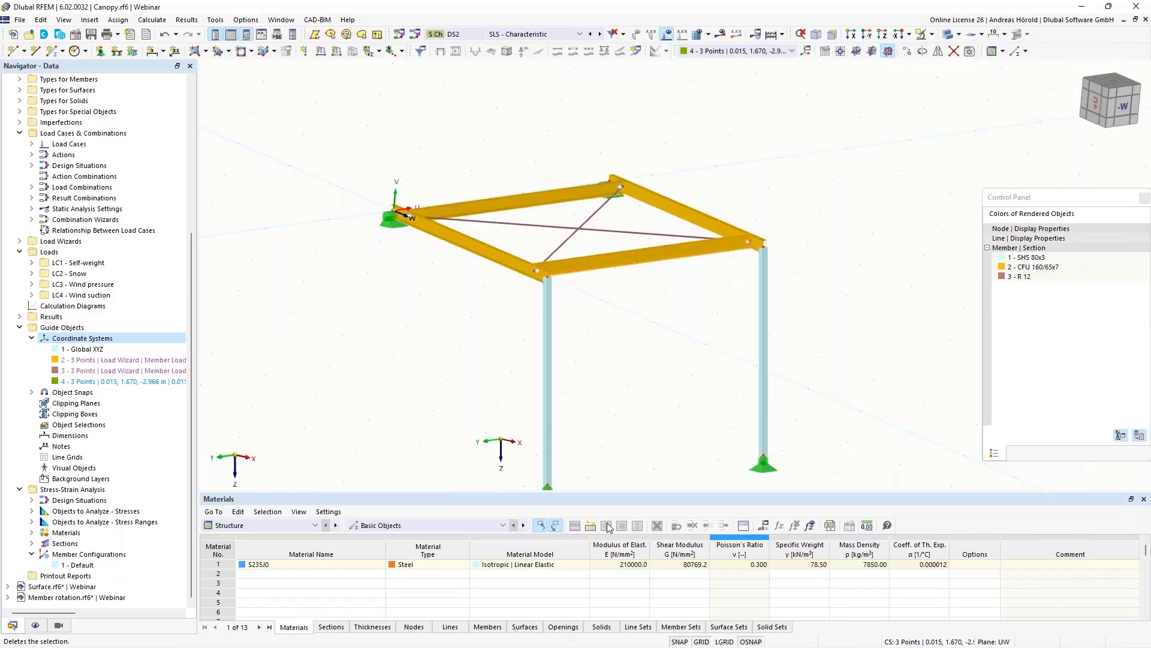
Calculate the Stress-Strain Analysis and check the σx (My) and τtot limit stresses in the member results table
left_click(262, 530)
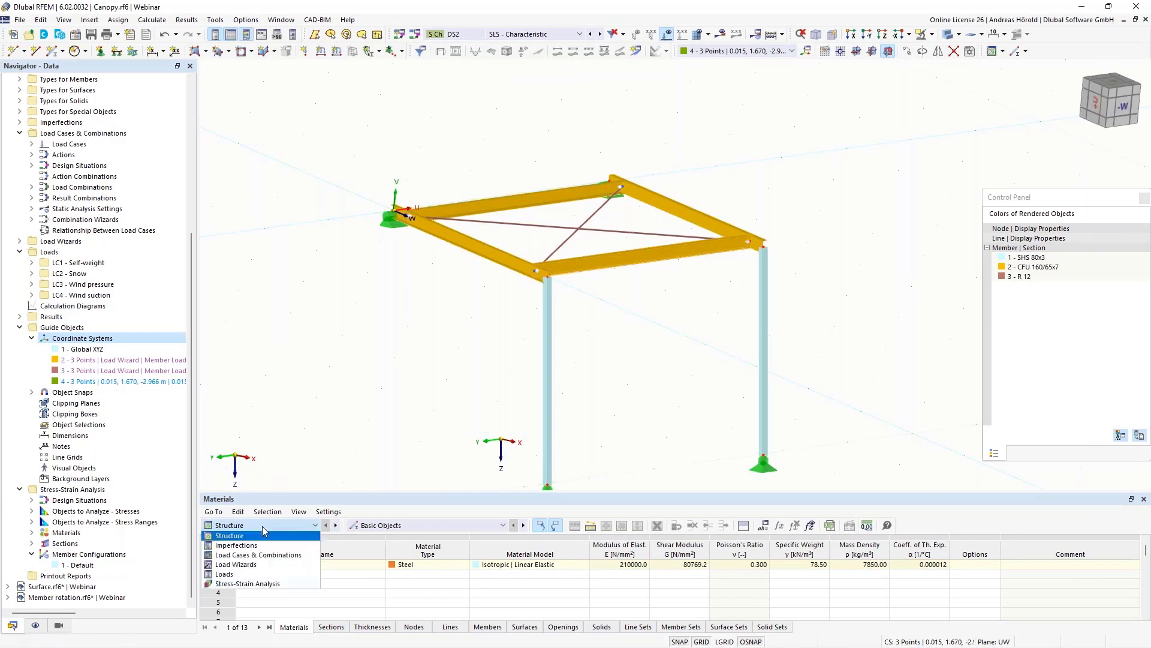
left_click(273, 584)
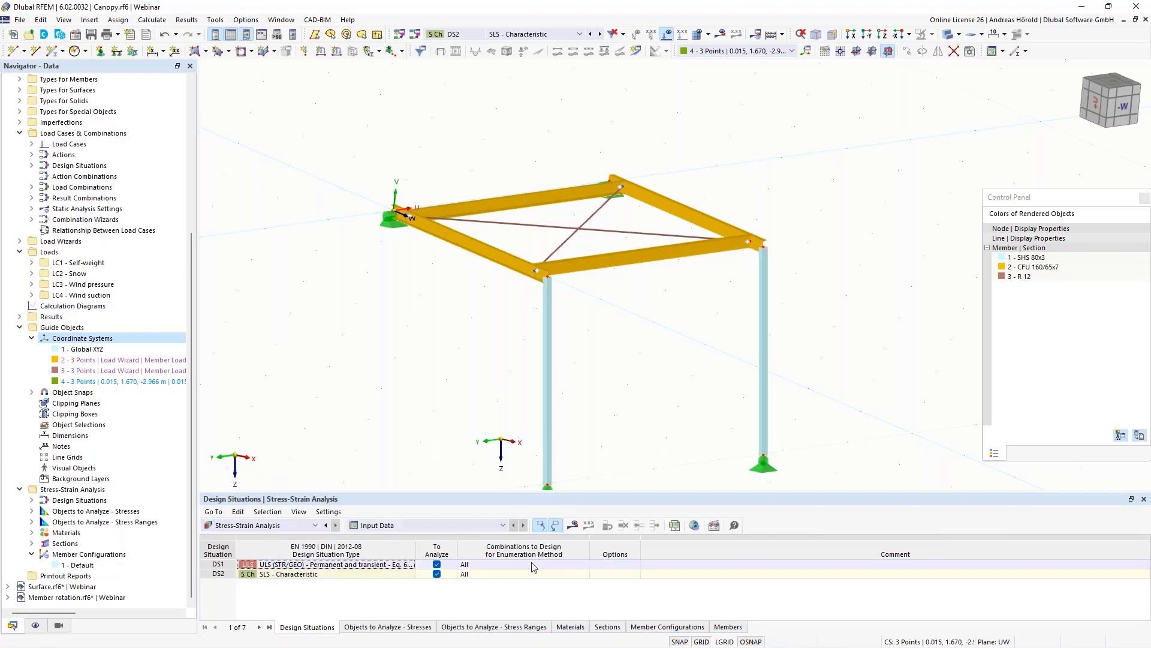
left_click(572, 527)
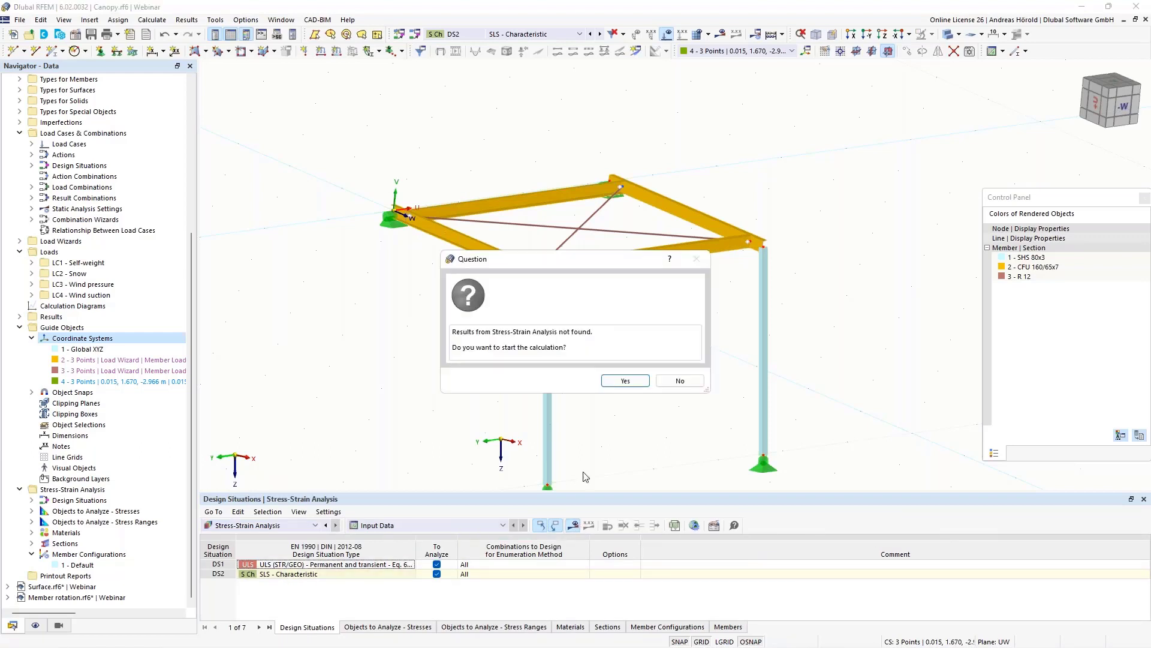
left_click(617, 384)
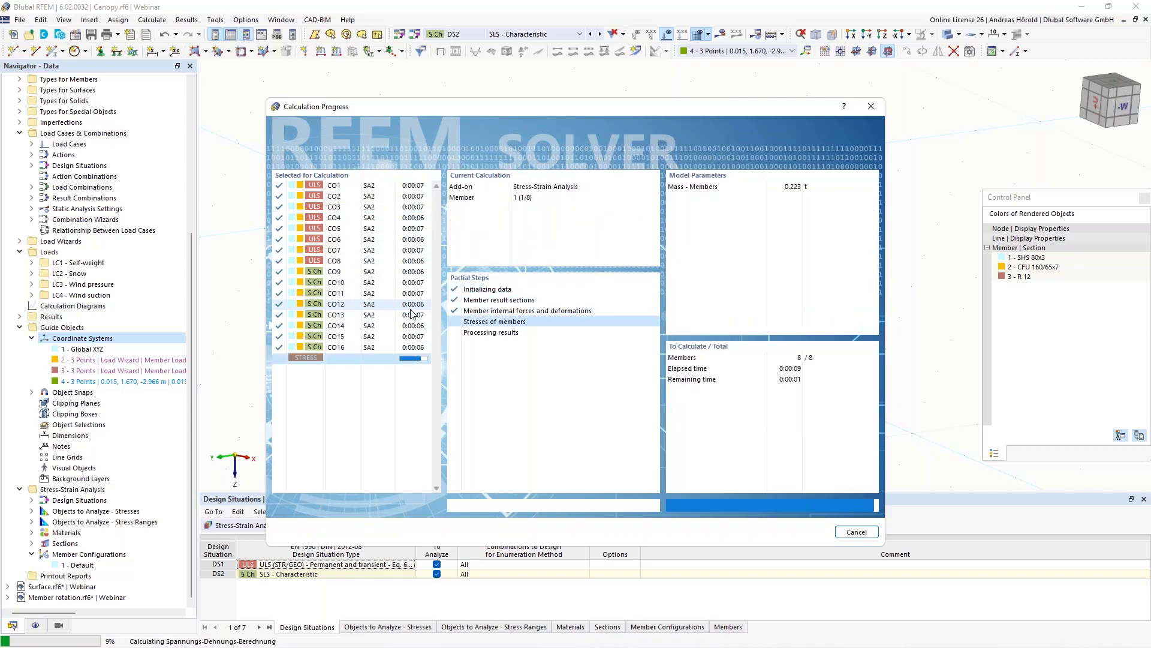
middle_click_drag(612, 372, 608, 318)
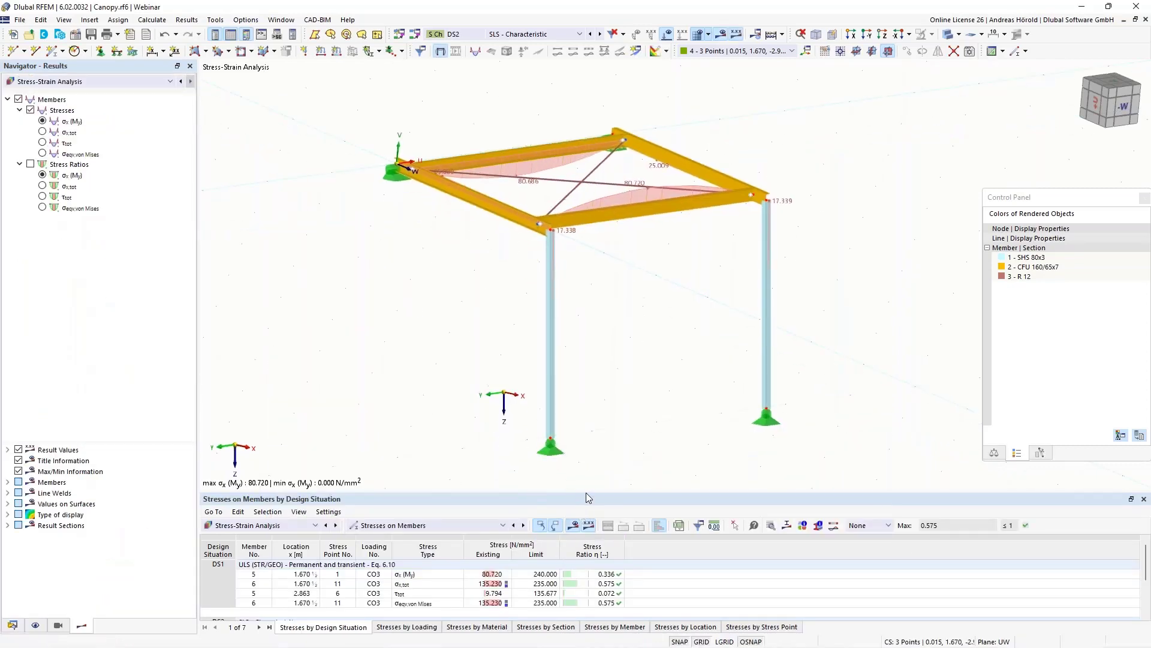
left_click_drag(586, 492, 585, 392)
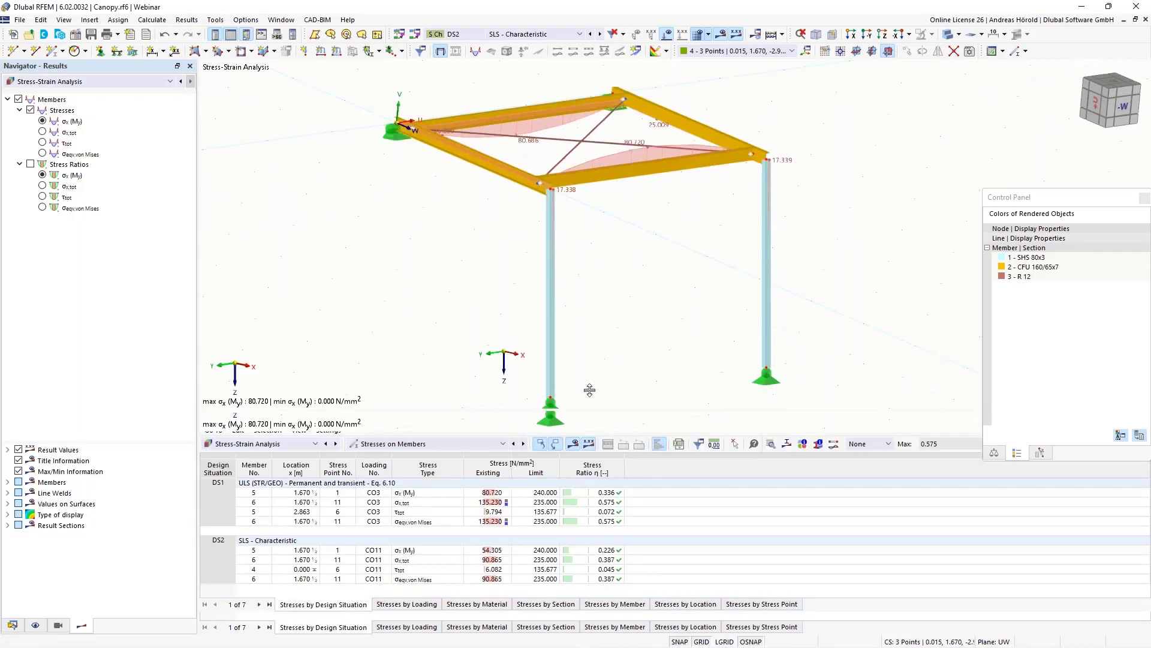
left_click(526, 474)
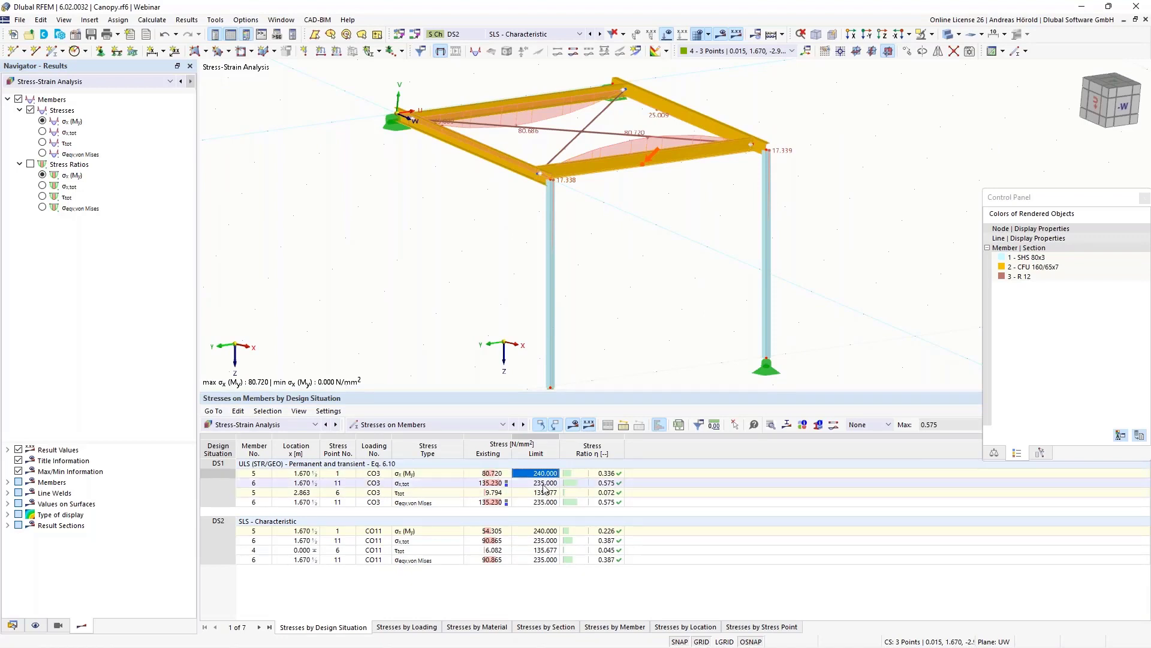
left_click(541, 493)
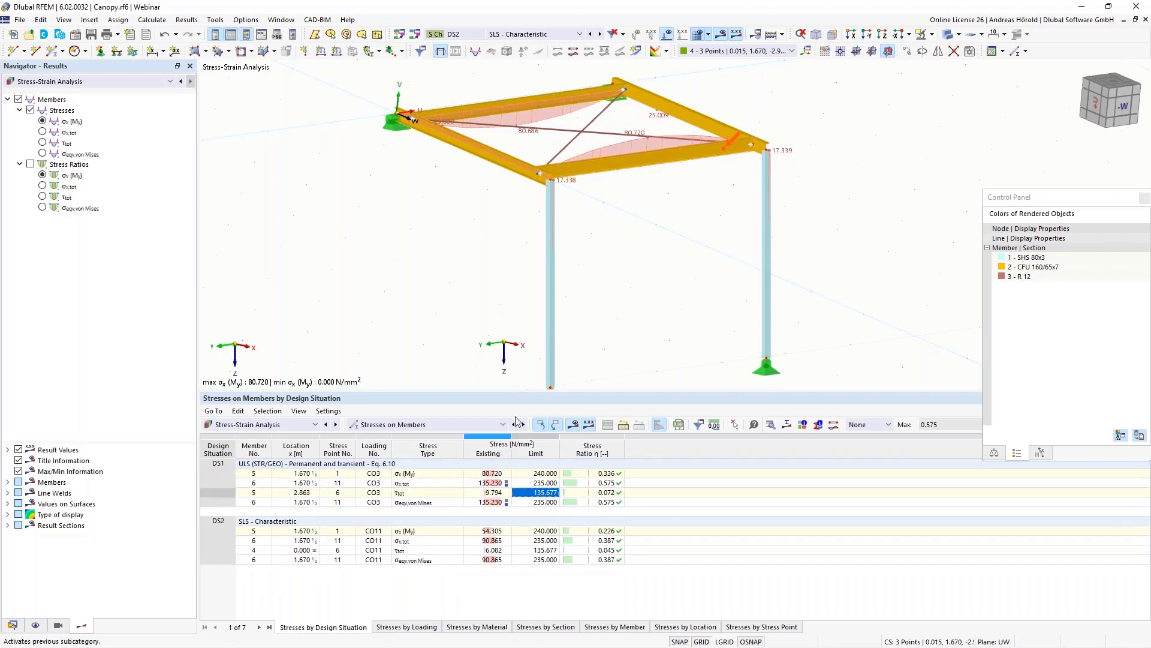
left_click_drag(523, 389, 525, 474)
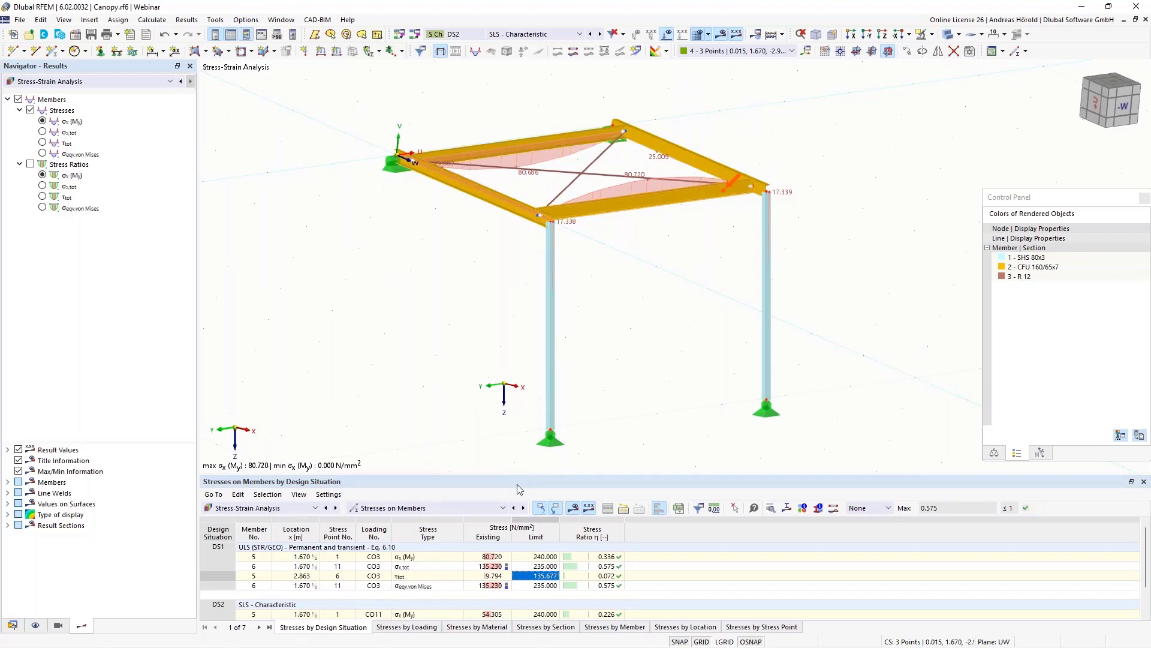
Delete both nodal supports at the rear corners of the canopy roof
middle_click_drag(444, 298, 421, 364, "ctrl")
middle_click_drag(405, 373, 381, 337, "ctrl")
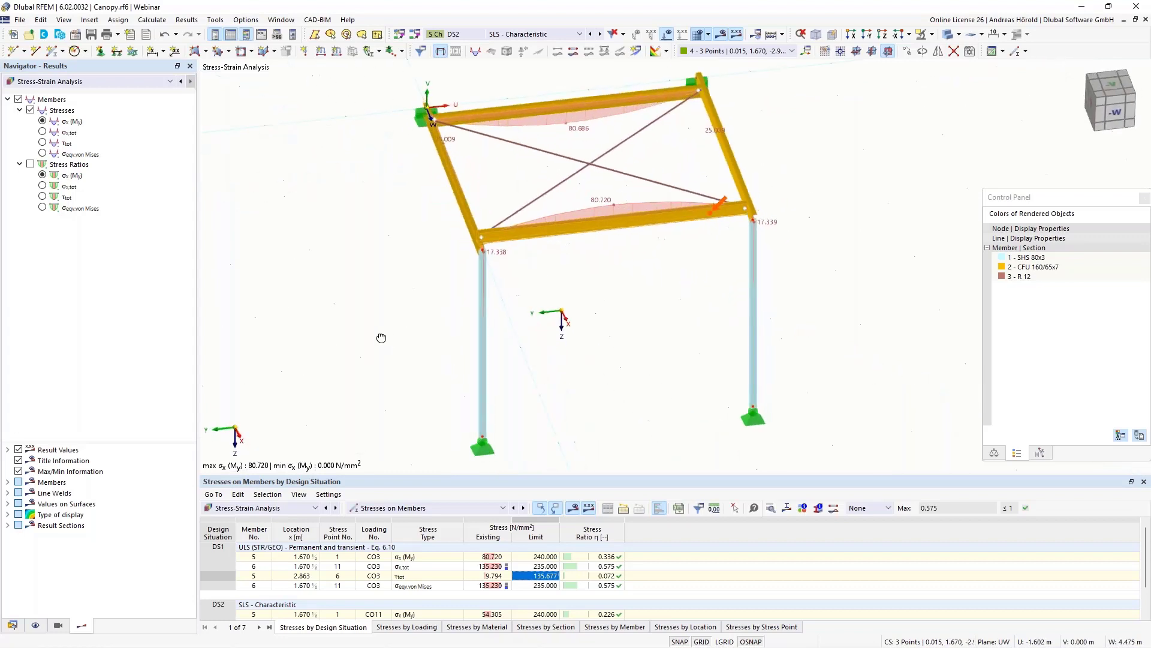
middle_click_drag(585, 312, 635, 460)
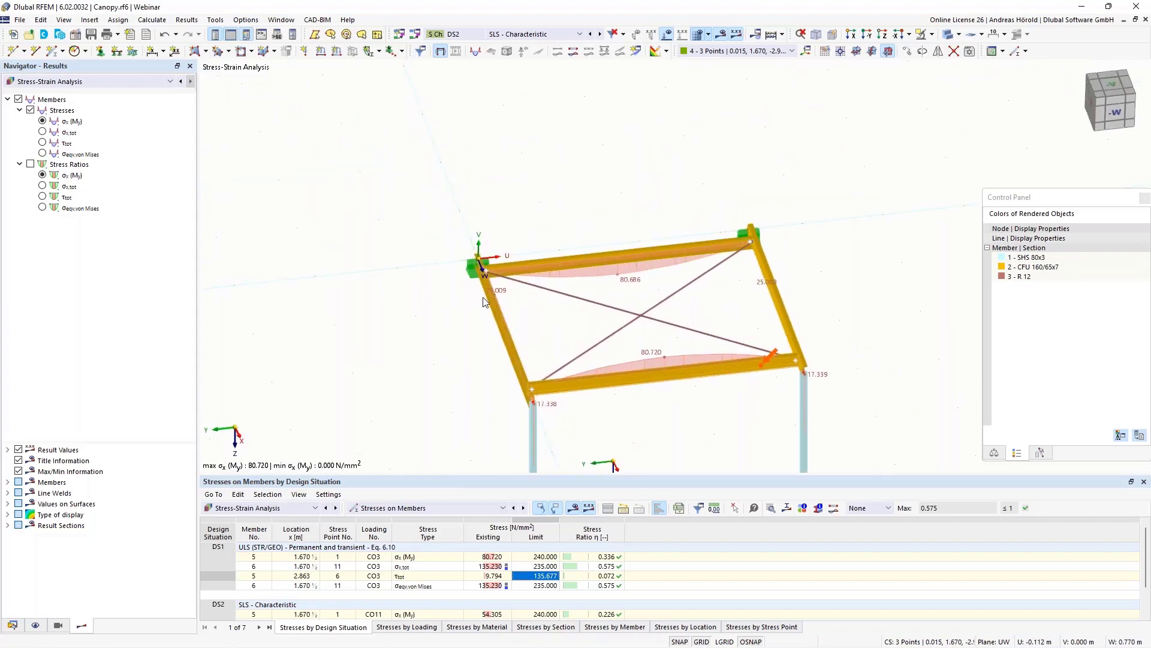
scroll(483, 294, "up", 4)
scroll(419, 352, "down", 4)
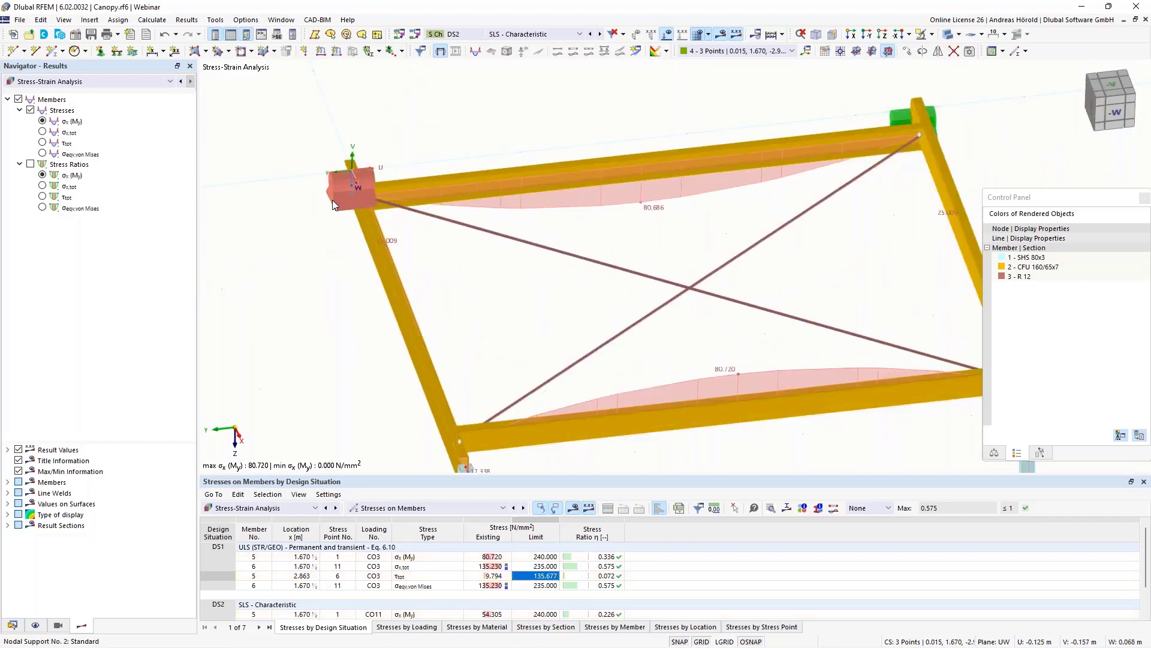
key("Delete")
left_click(901, 114)
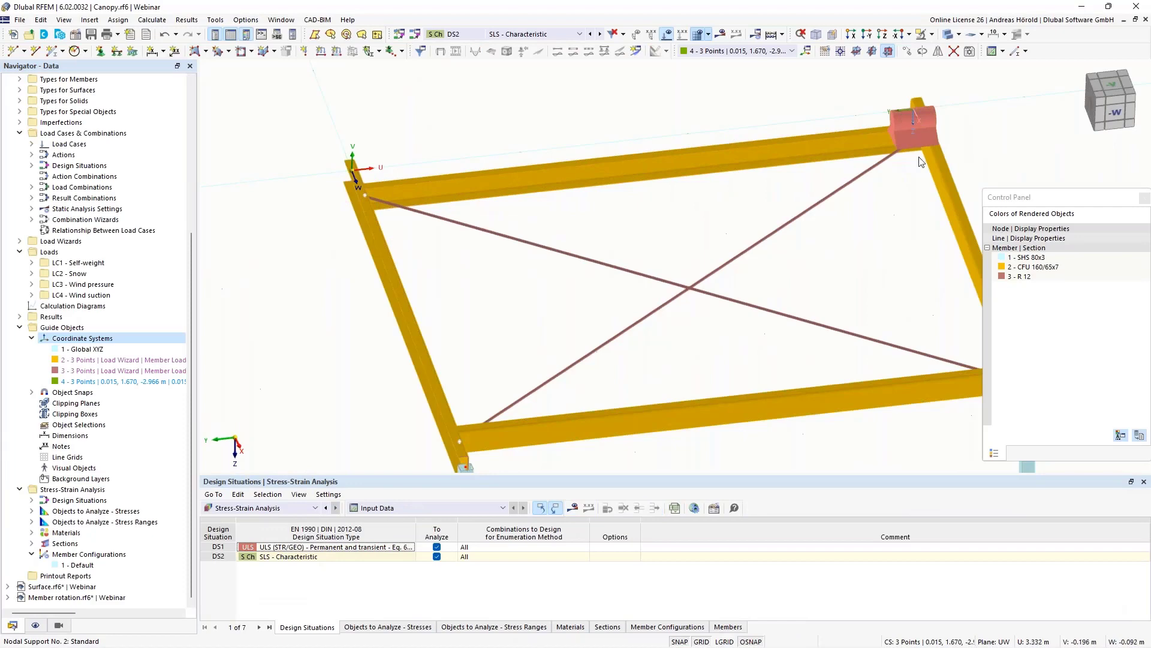
key("Delete")
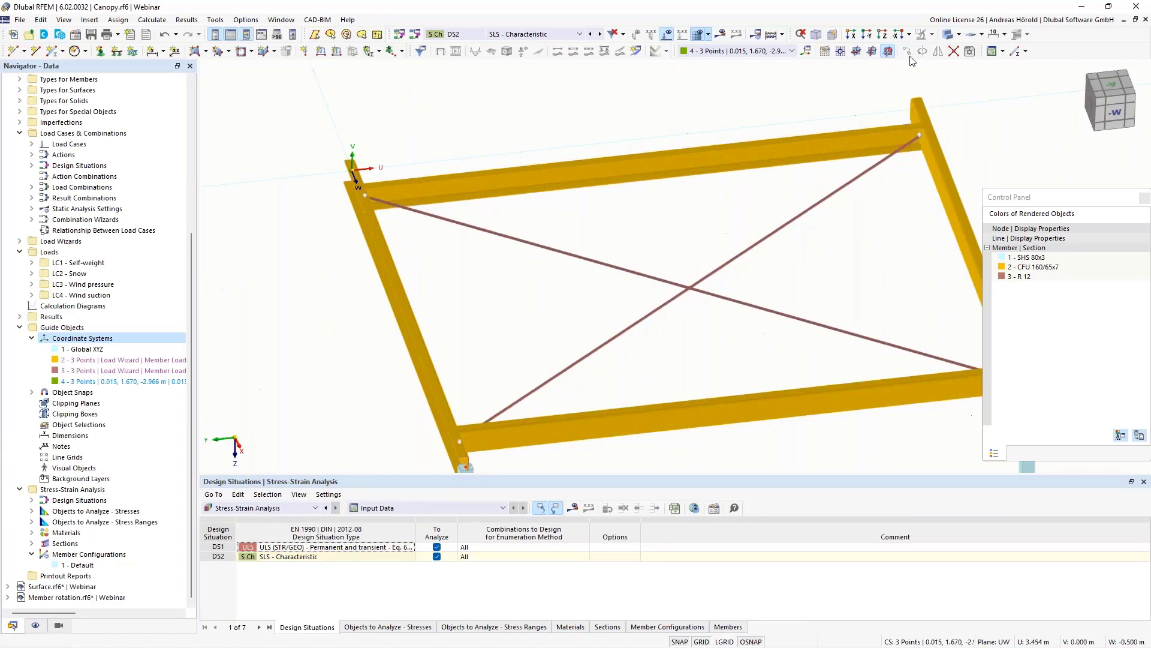
View the canopy roof from above and display the model as a wireframe
left_click(885, 37)
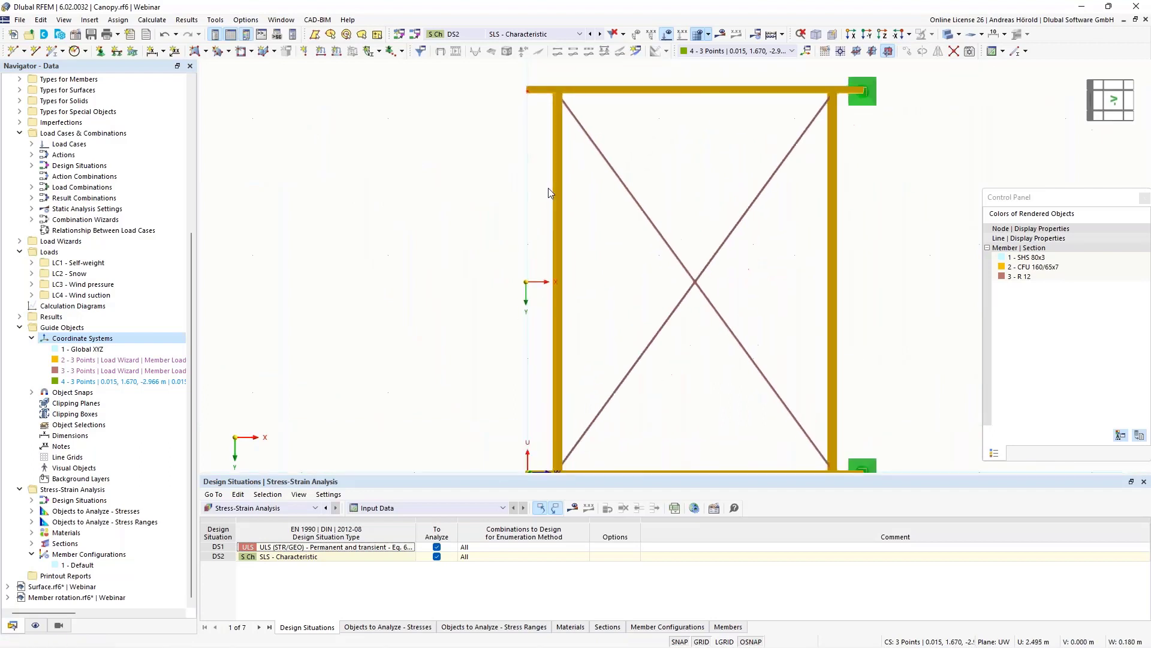
middle_click_drag(839, 303, 632, 311, "ctrl")
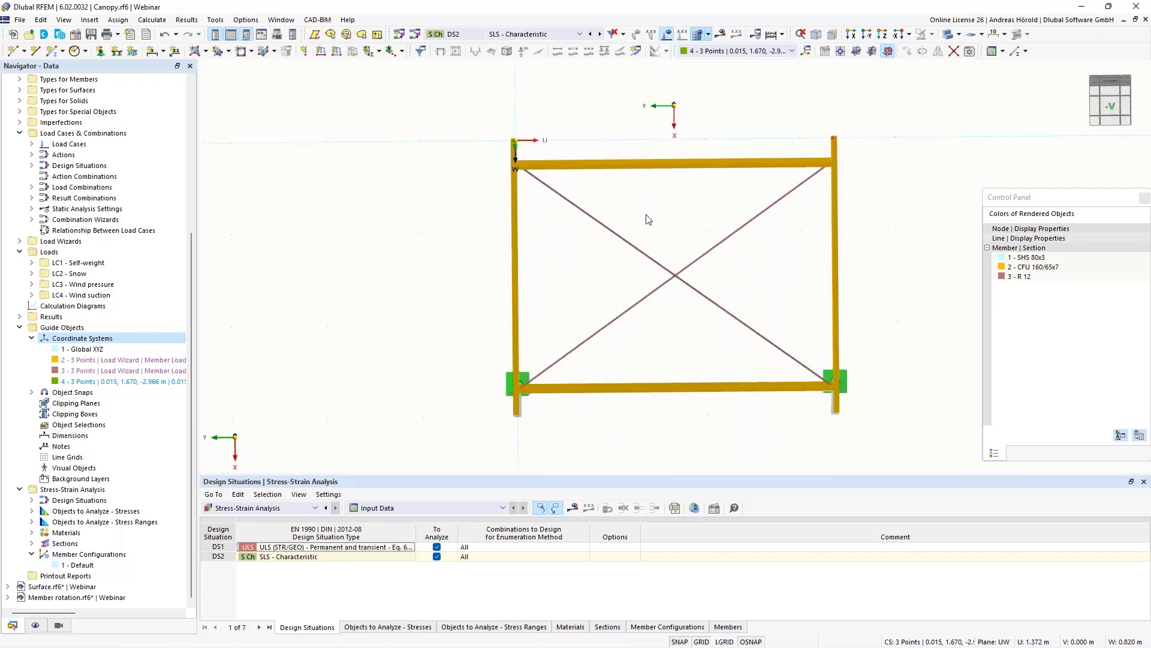
scroll(645, 214, "up", 2)
middle_click_drag(642, 203, 636, 264)
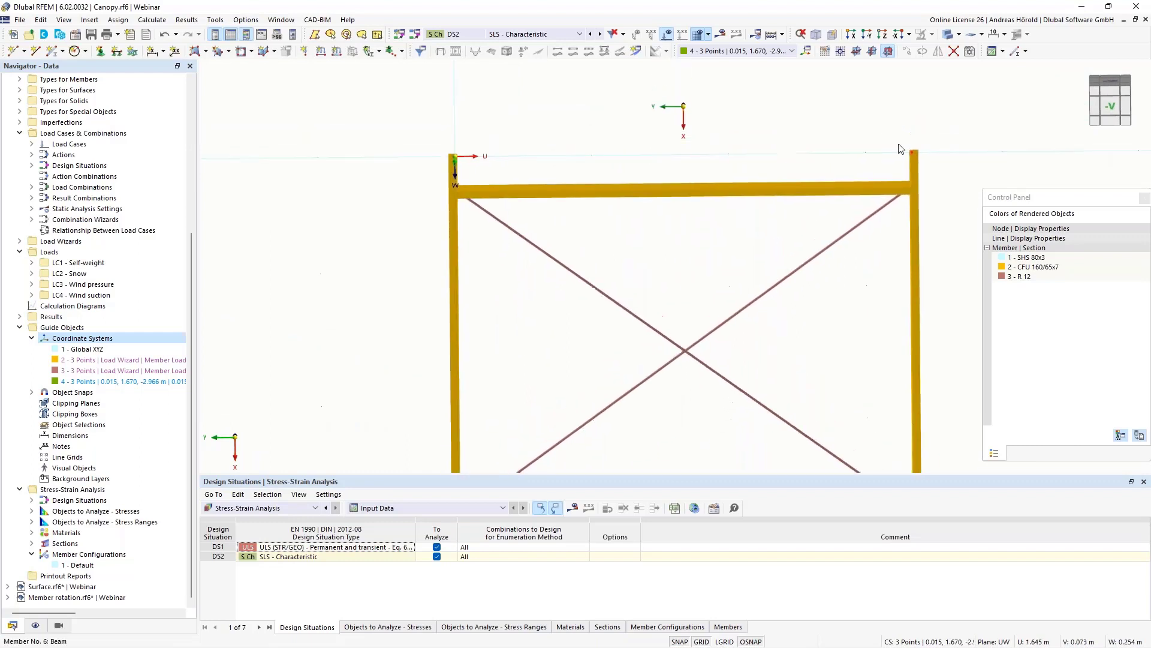
left_click(961, 34)
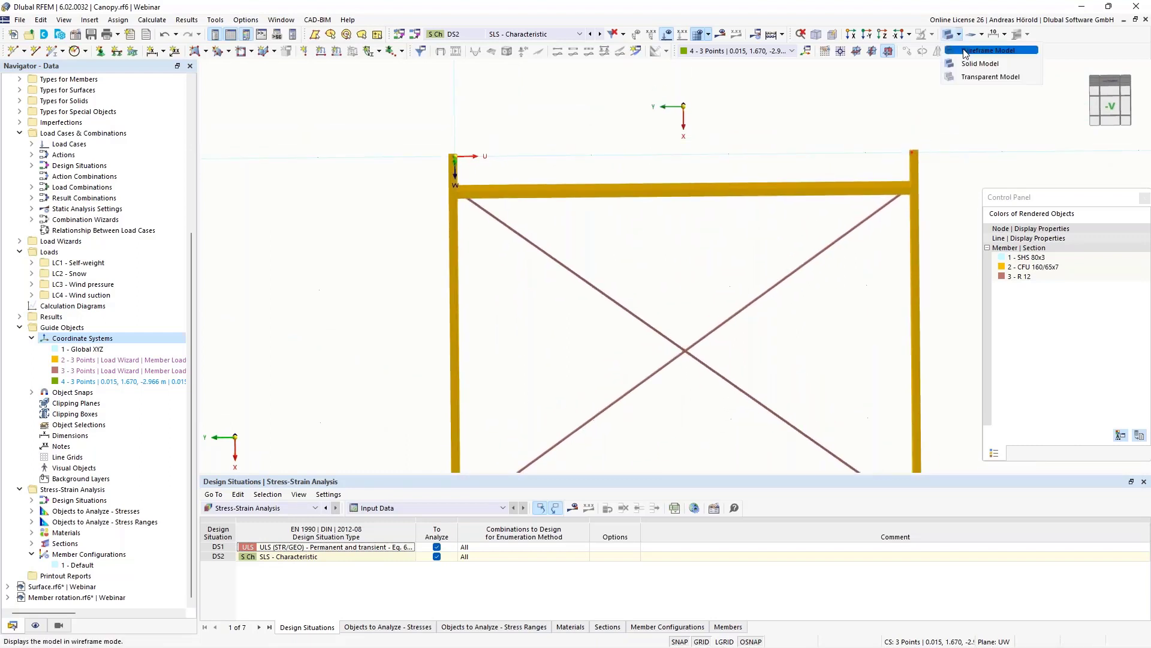
left_click(981, 59)
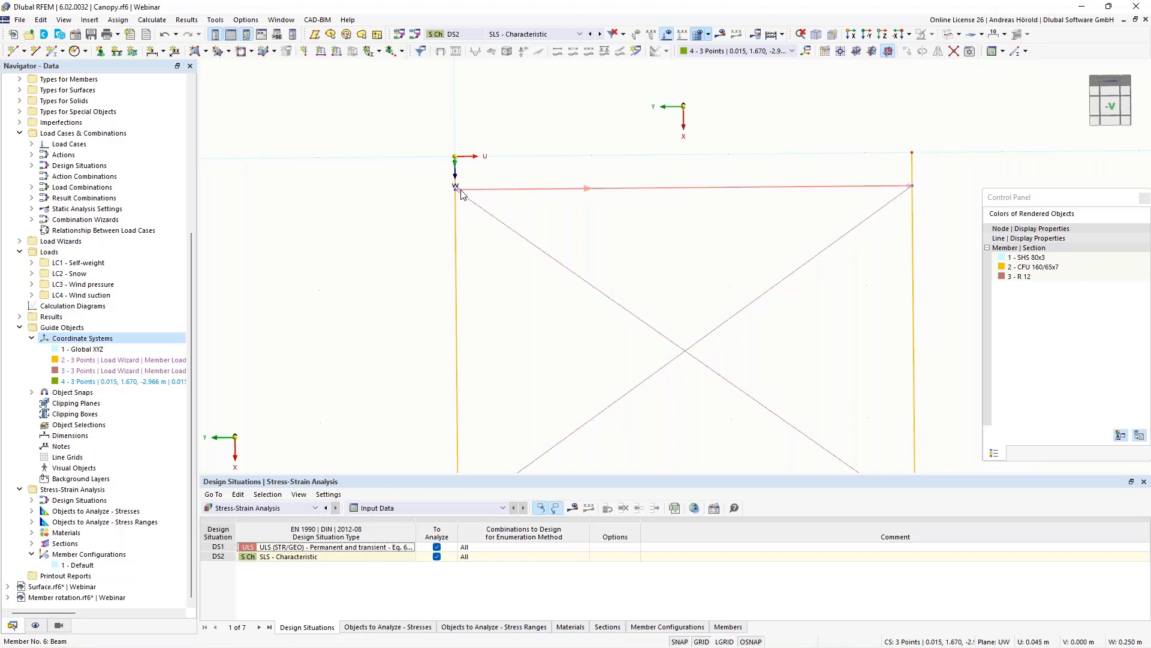
Move the rear beam's ends and the adjoining bracing diagonal ends onto the outer end nodes of the side beams
left_click_drag(458, 189, 455, 157)
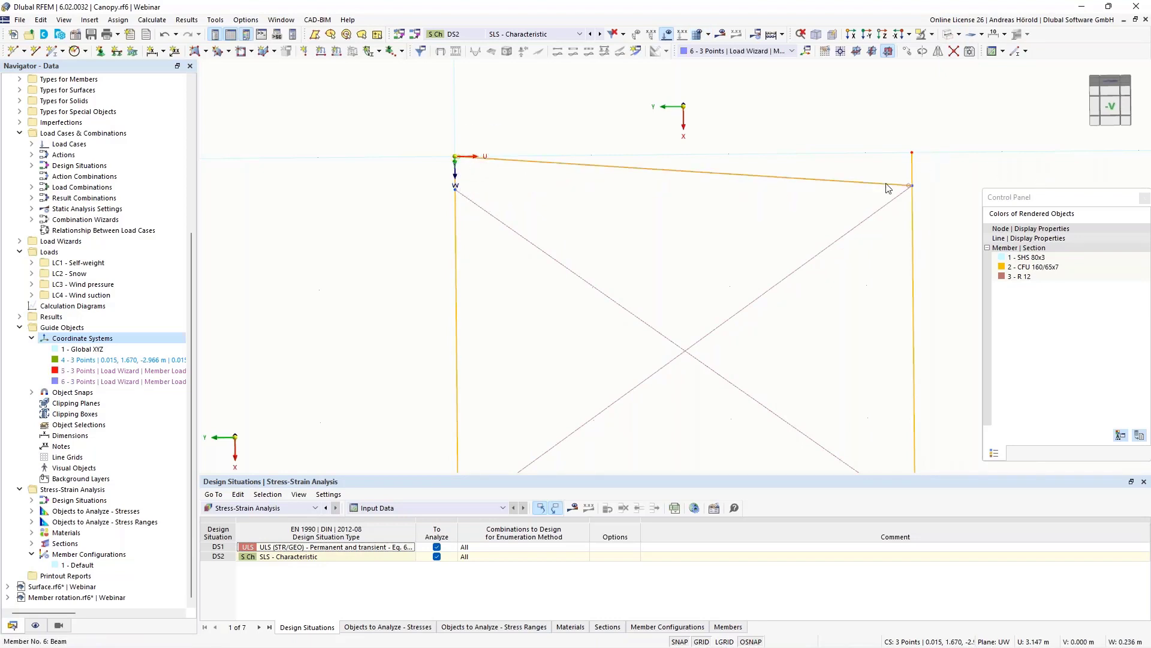
left_click_drag(908, 186, 913, 155)
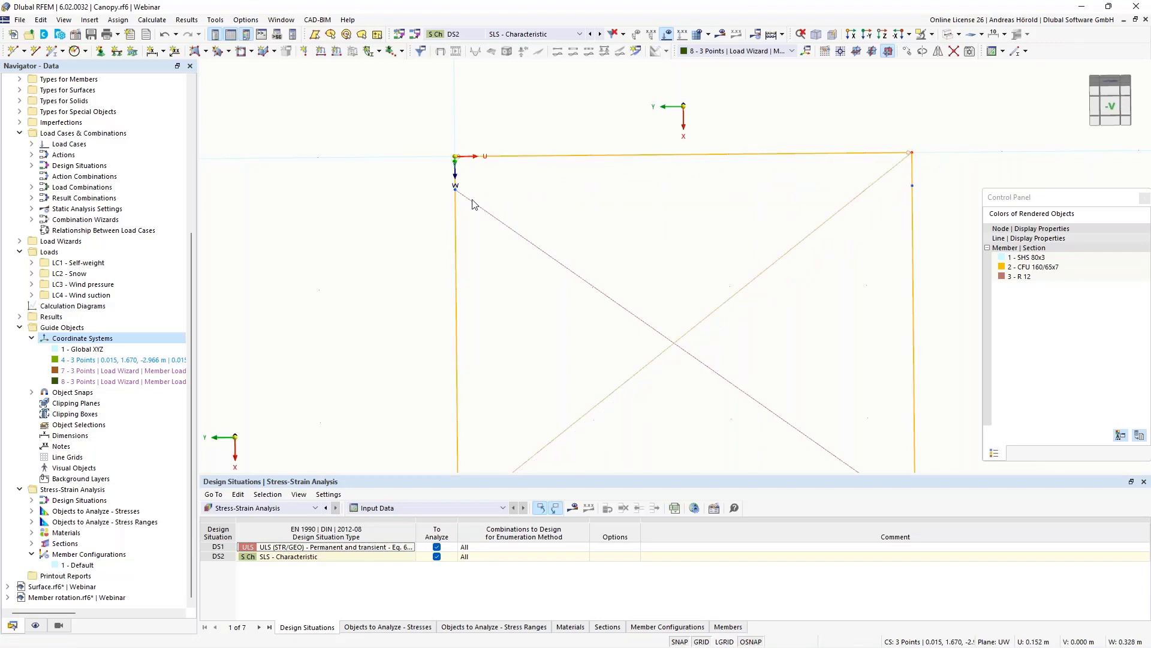
left_click_drag(456, 189, 457, 158)
middle_click_drag(718, 365, 638, 377, "ctrl")
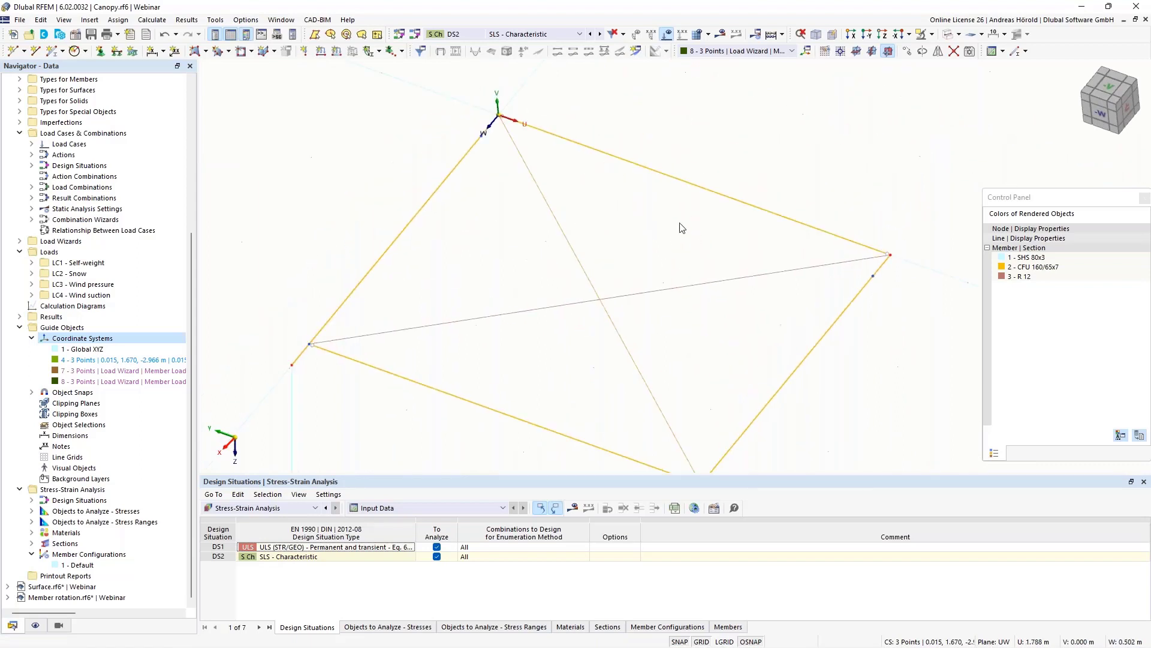
Start assigning a line support and select only line 6, the canopy roof's rear beam, as its target
left_click(117, 51)
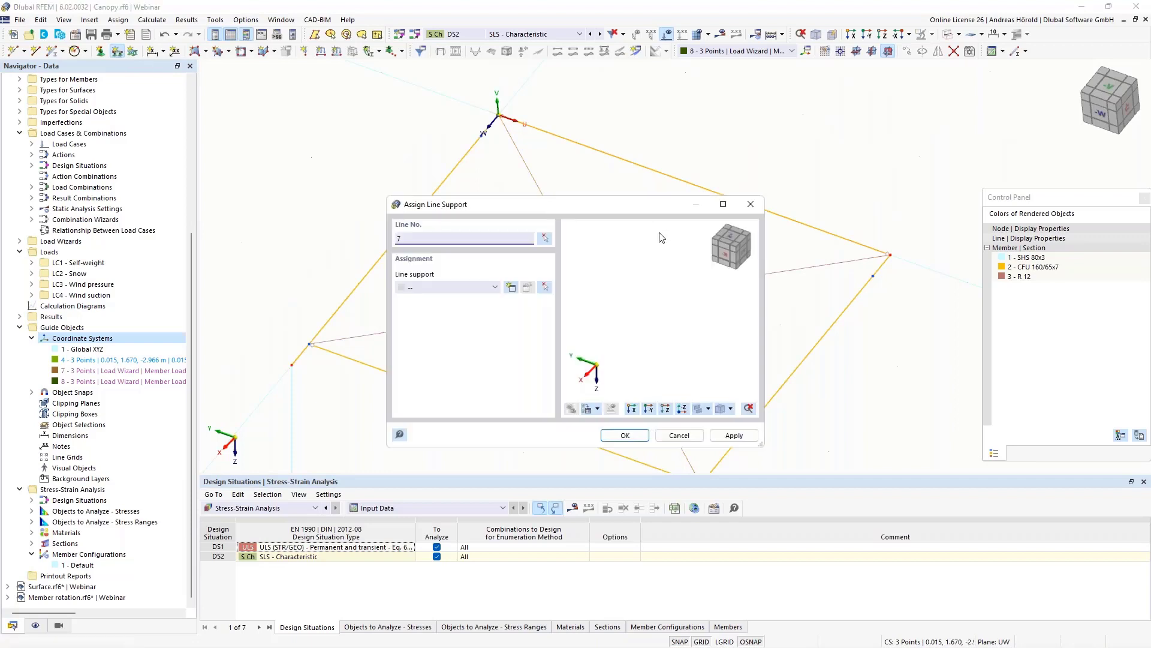
left_click(545, 240)
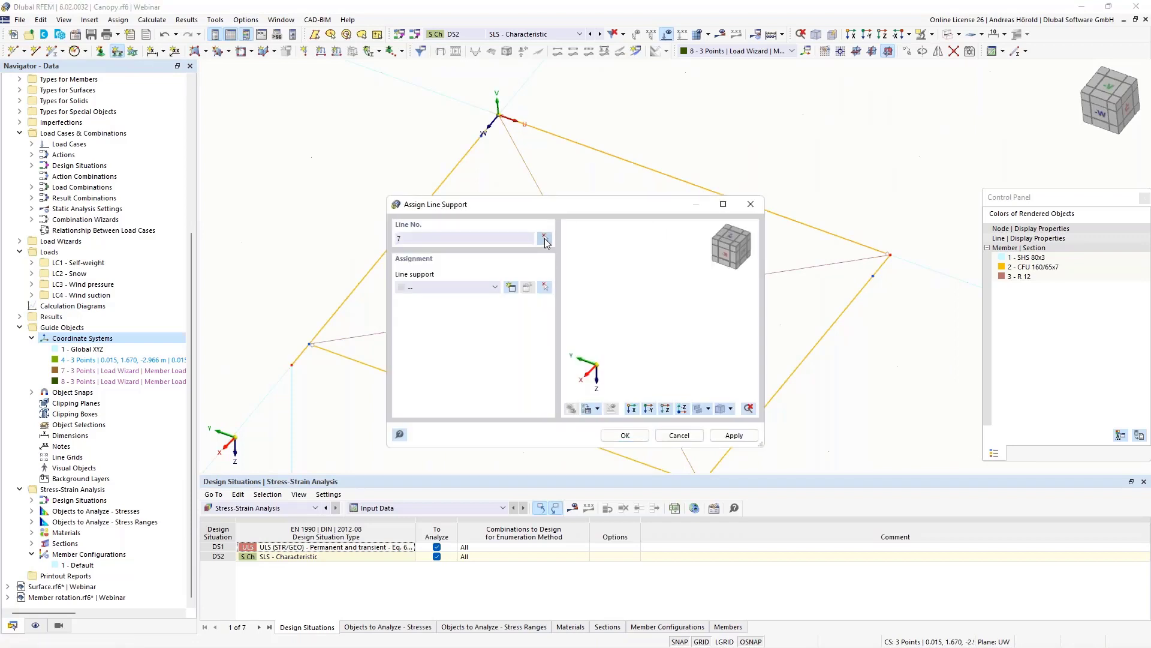
left_click(681, 180)
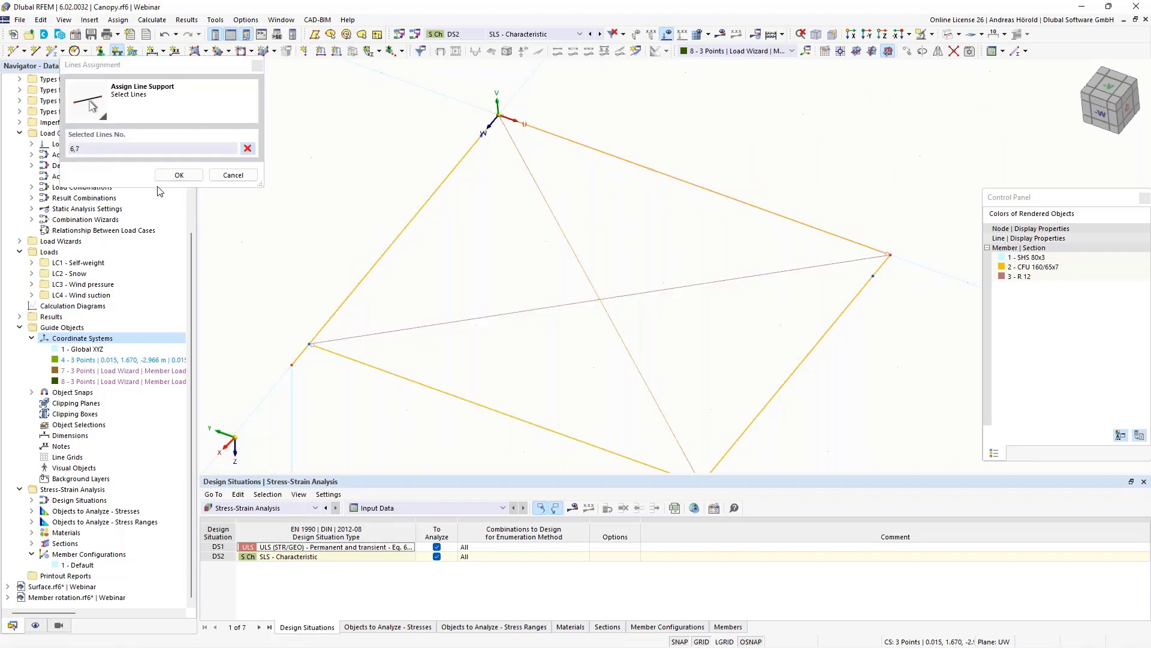
left_click(179, 175)
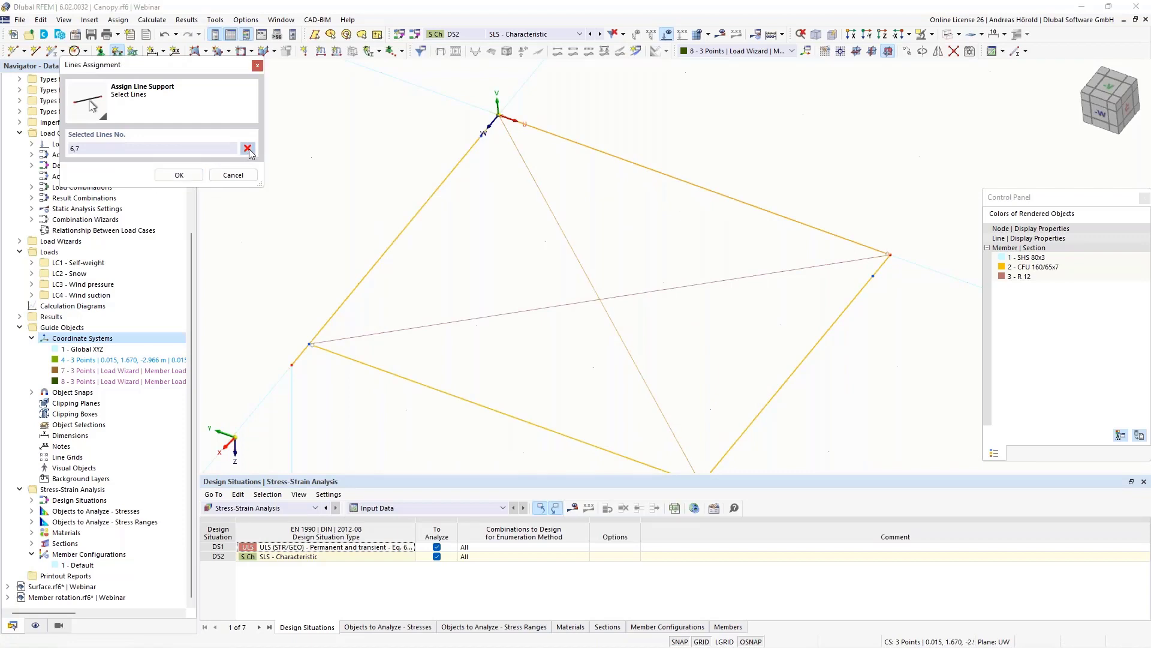
left_click(695, 176)
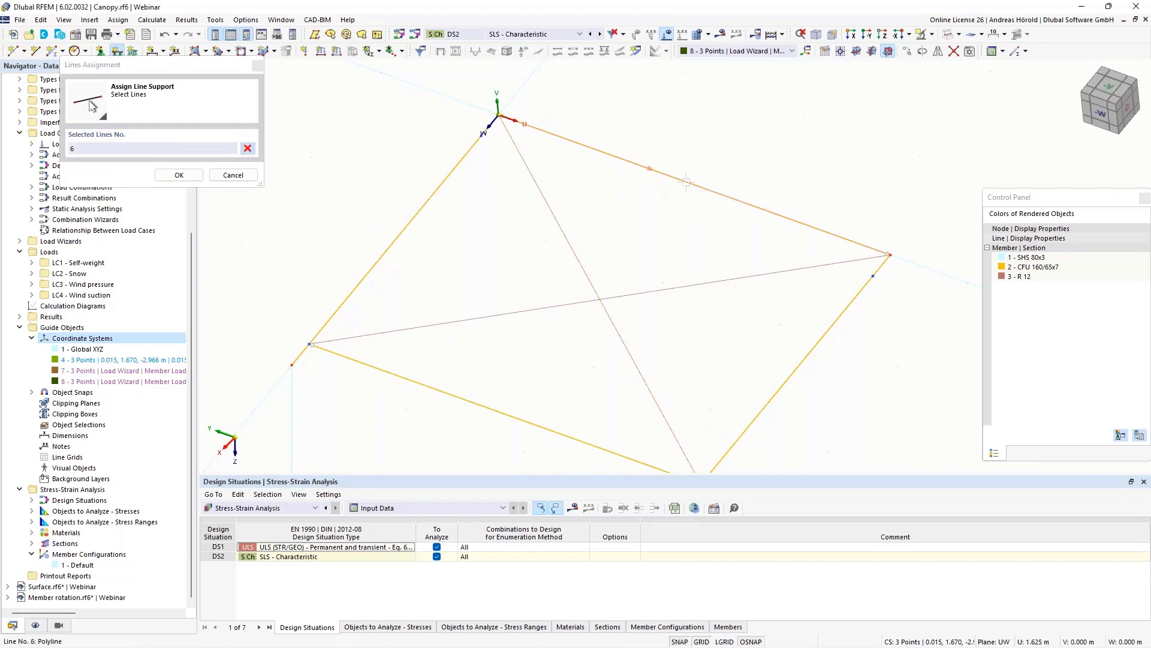
left_click(179, 175)
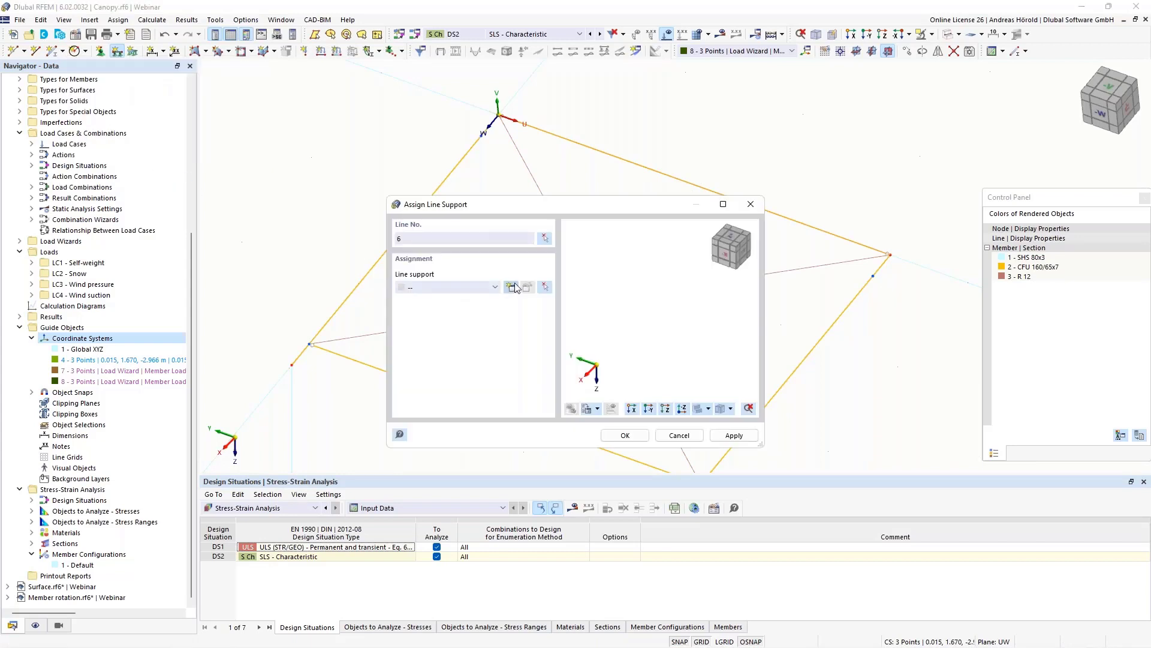
Create a line support on line 6 in Global XYZ with translations uX, uY and uZ fixed
left_click(512, 286)
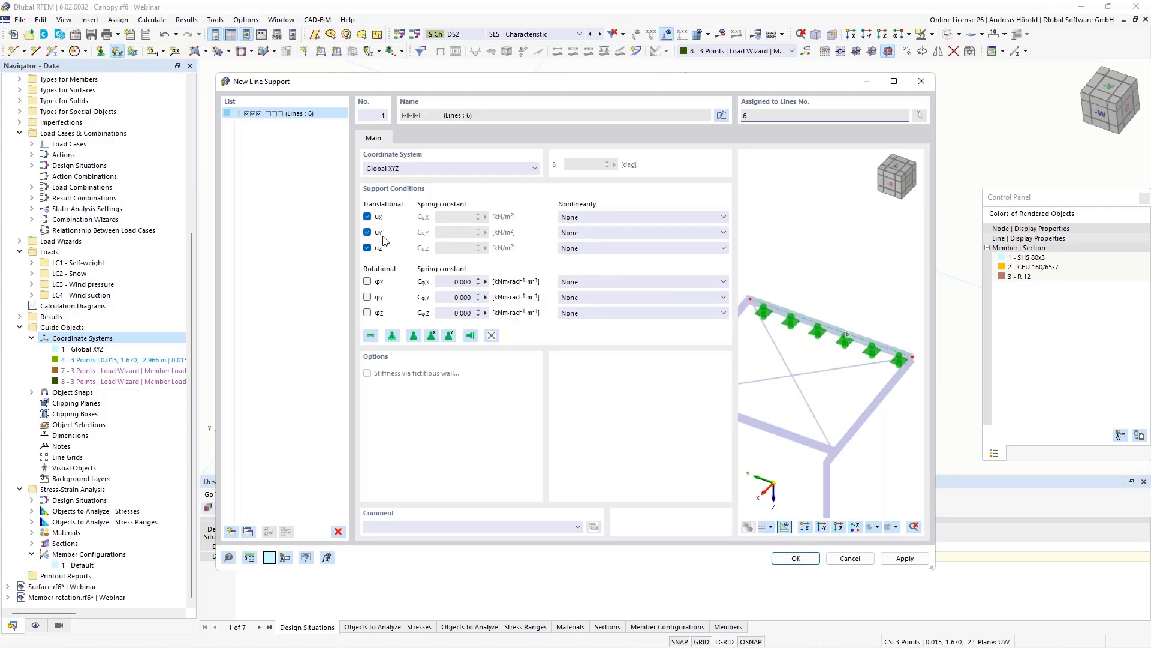
left_click(797, 559)
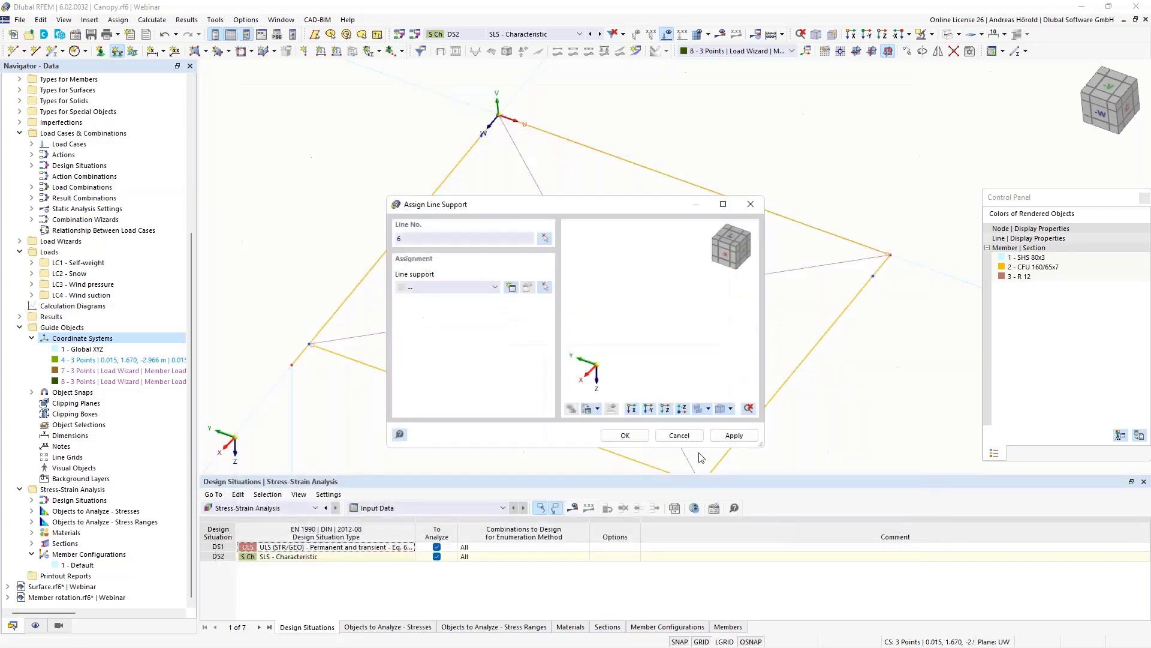
left_click(622, 435)
middle_click_drag(602, 437, 663, 304)
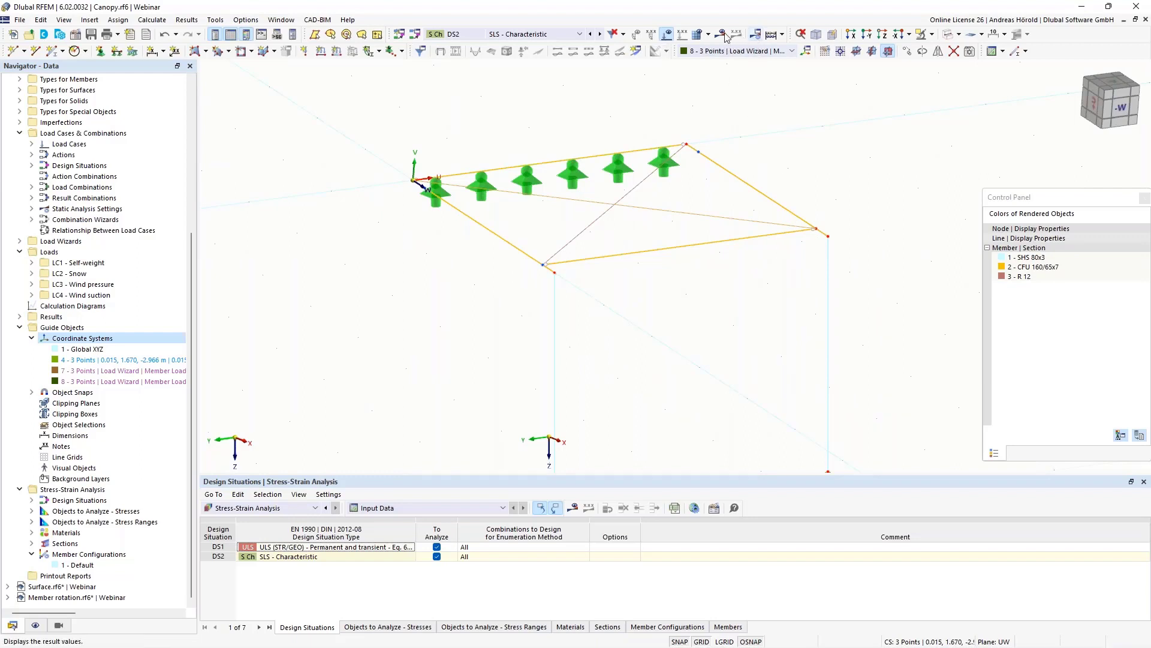
Switch to load case LC1 - Self-weight and try to calculate its results
left_click(571, 34)
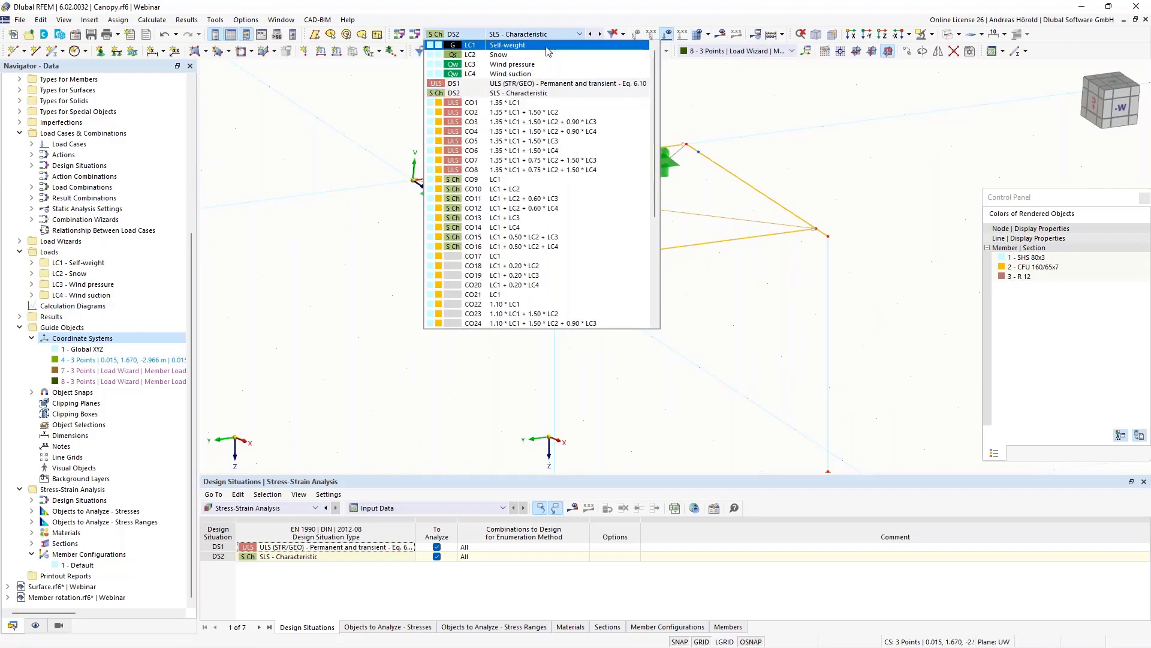
left_click(548, 47)
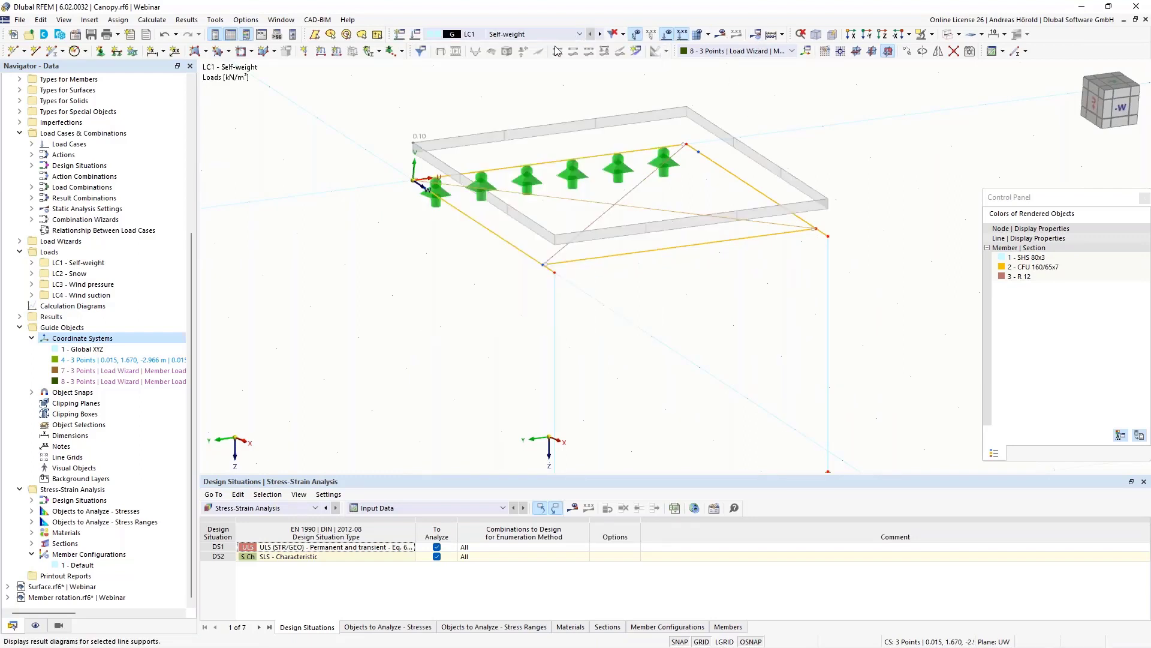
left_click(722, 33)
left_click(623, 380)
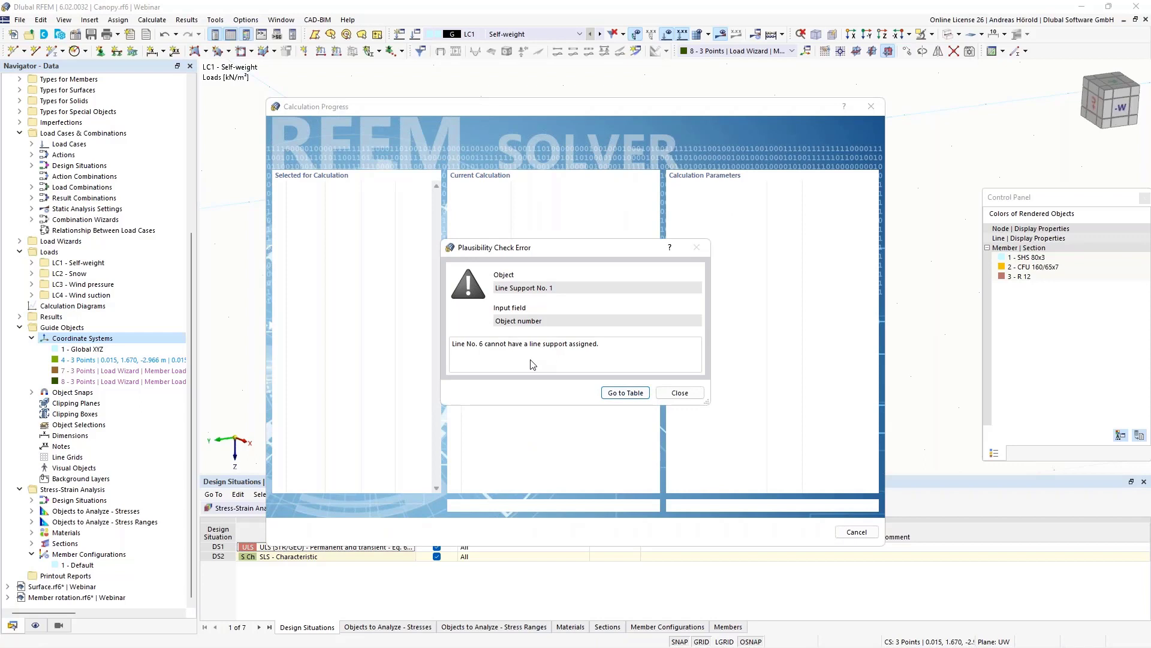
left_click(680, 393)
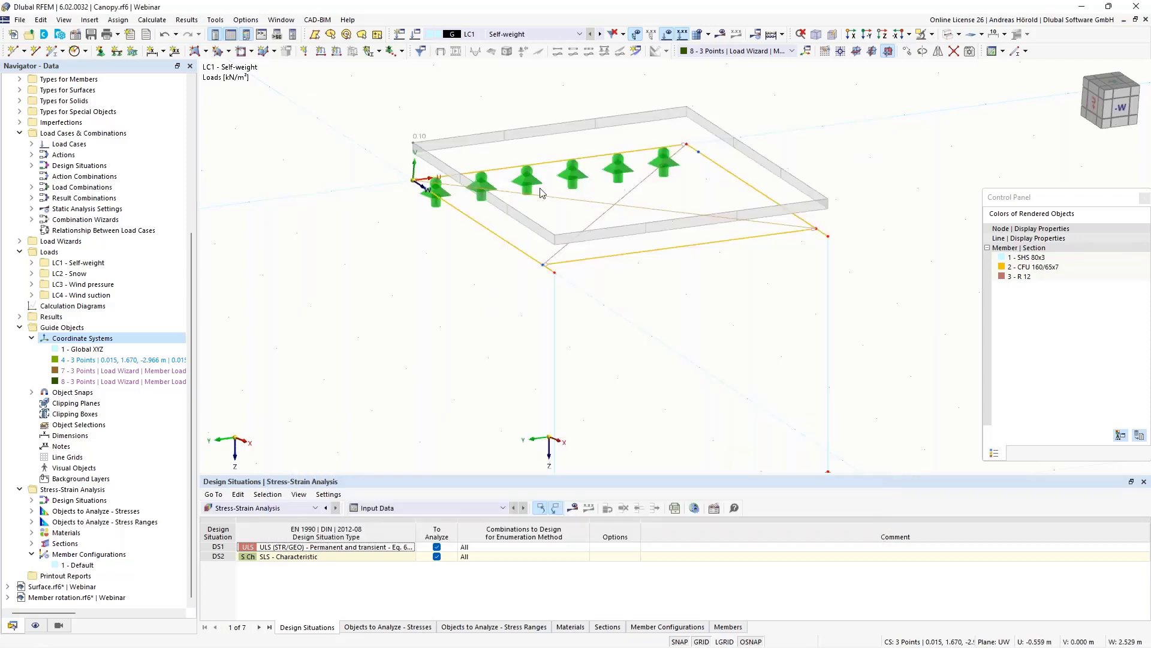
Delete the line support from the rear beam and activate the Support option for member 6 instead
left_click(570, 180)
key("Delete")
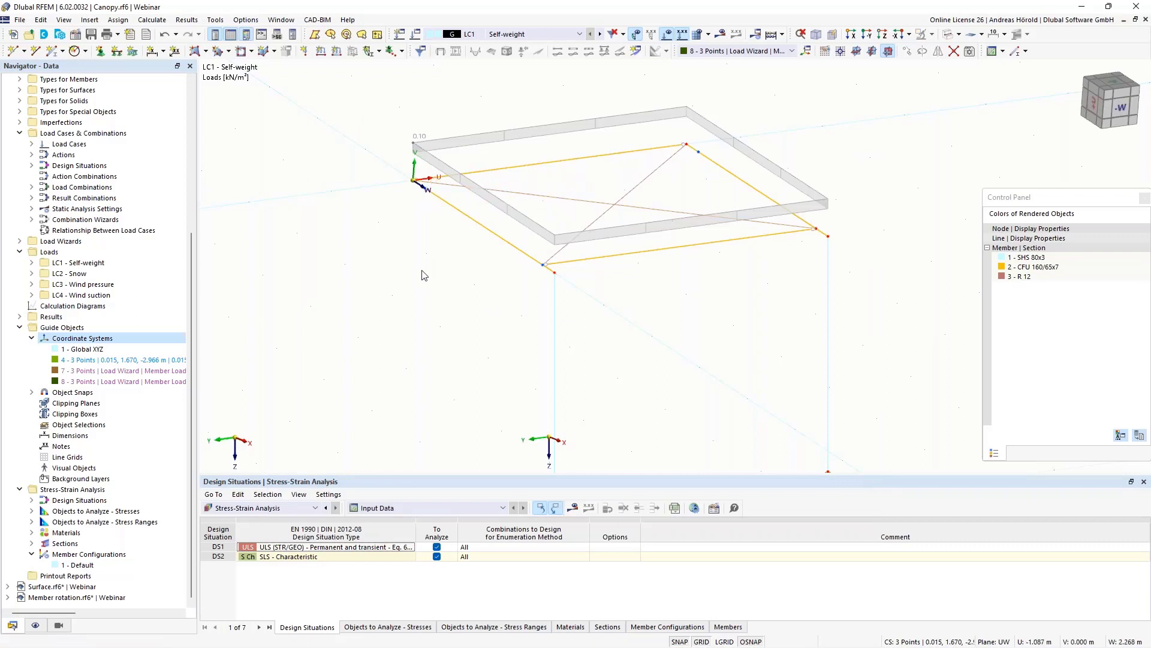
double_click(553, 166)
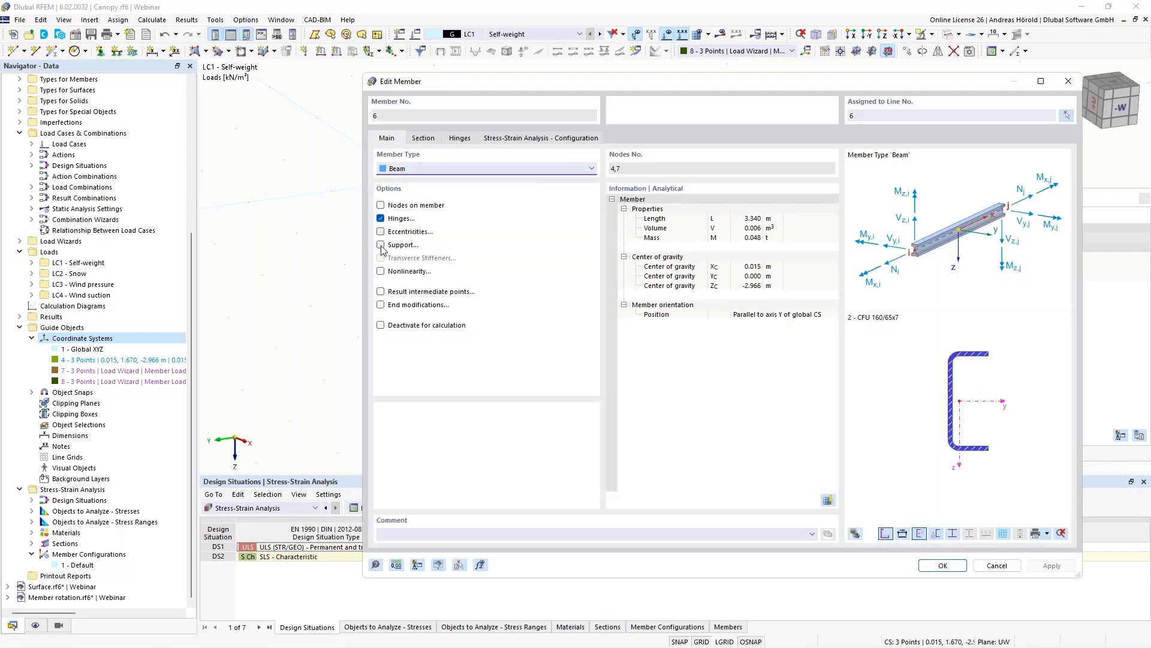
left_click(380, 246)
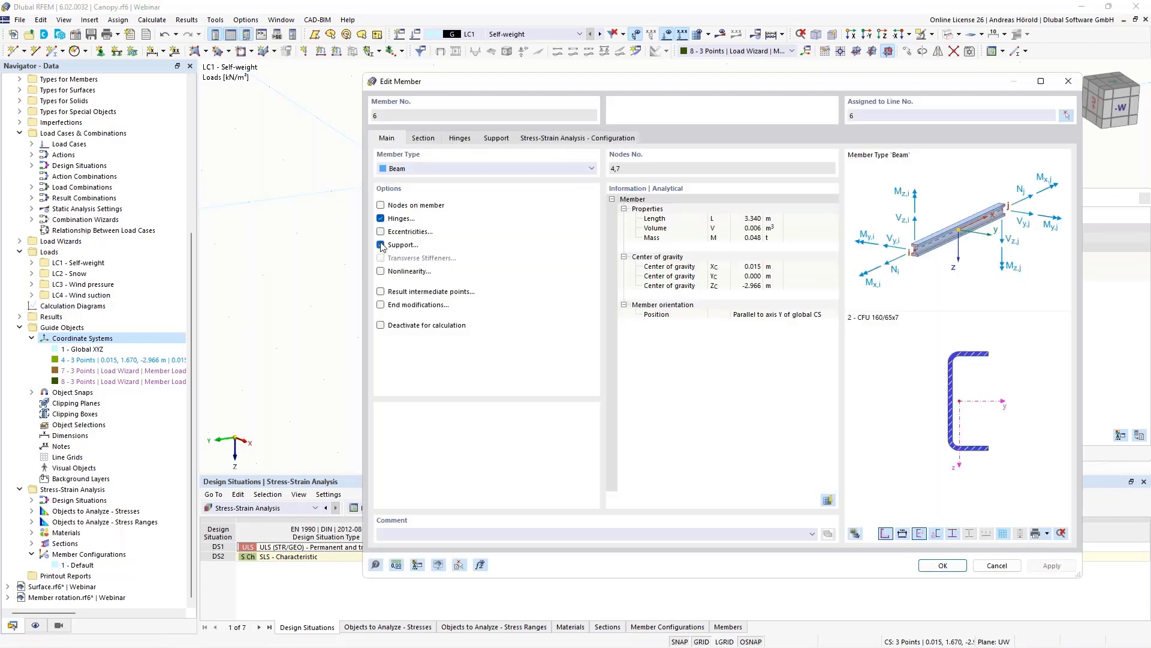
left_click(496, 139)
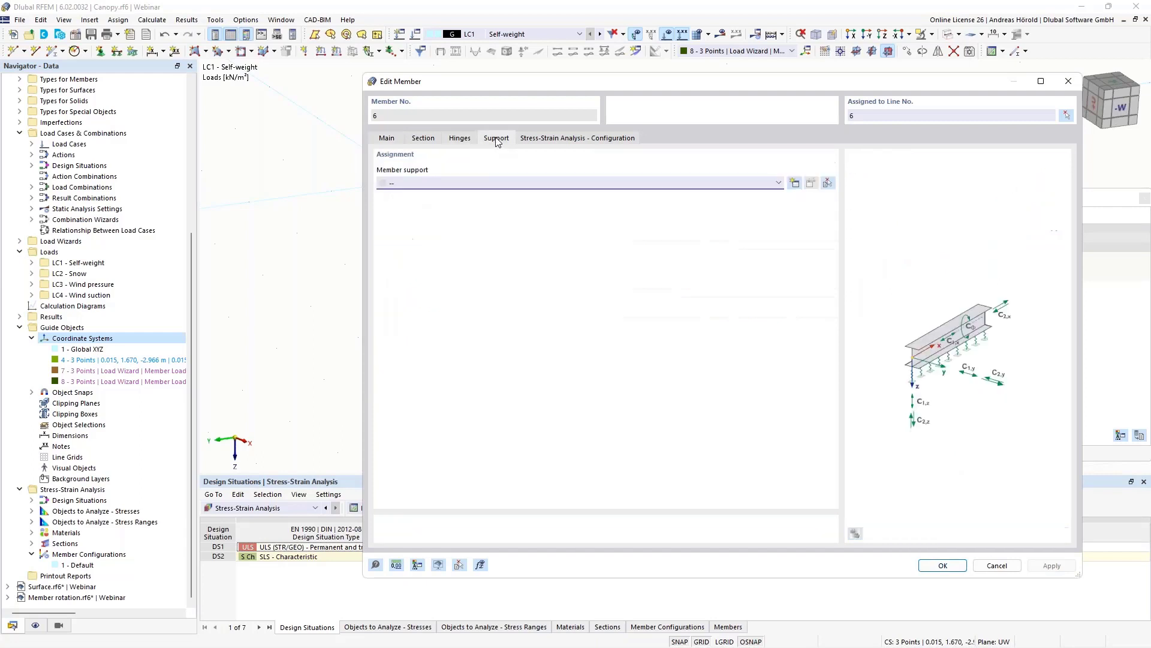
Create a member support with ux, uy and uz fixed on member 6, and calculate the LC1 - Self-weight results
left_click(795, 183)
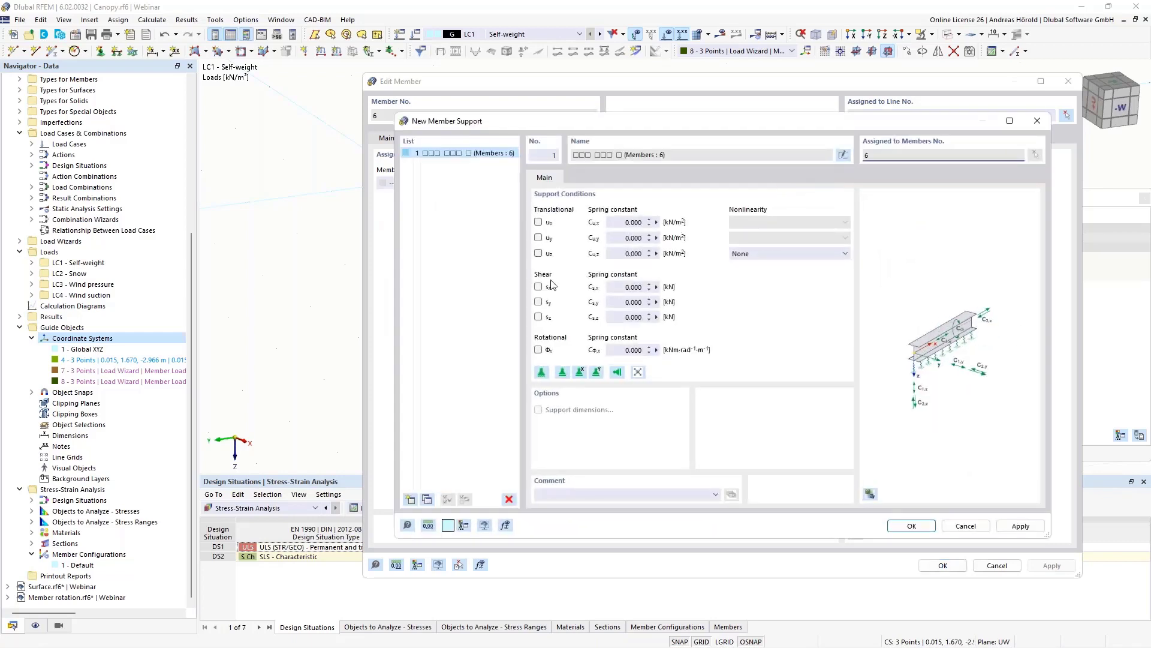
left_click(538, 253)
left_click(538, 237)
left_click(538, 222)
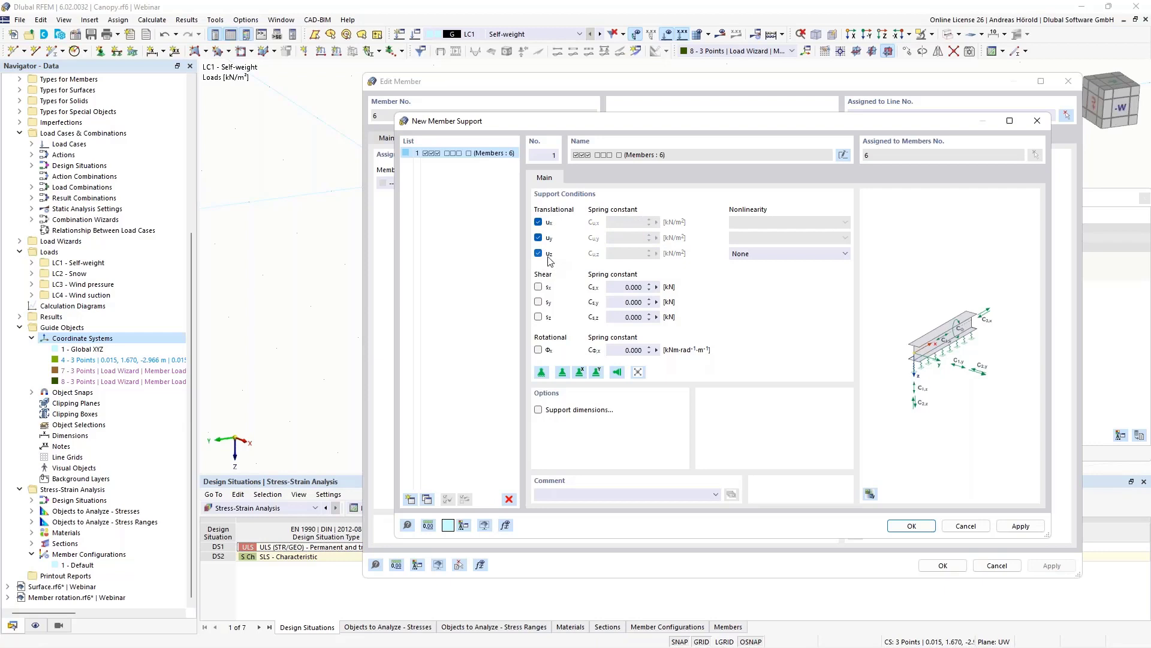
left_click(909, 526)
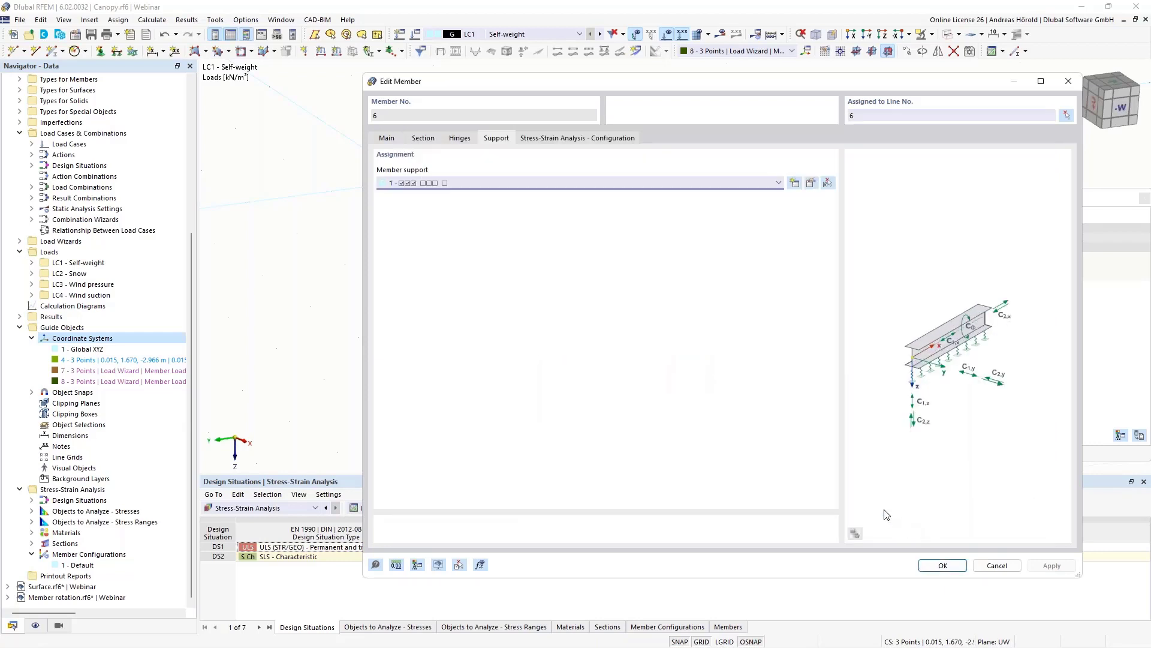
left_click(943, 565)
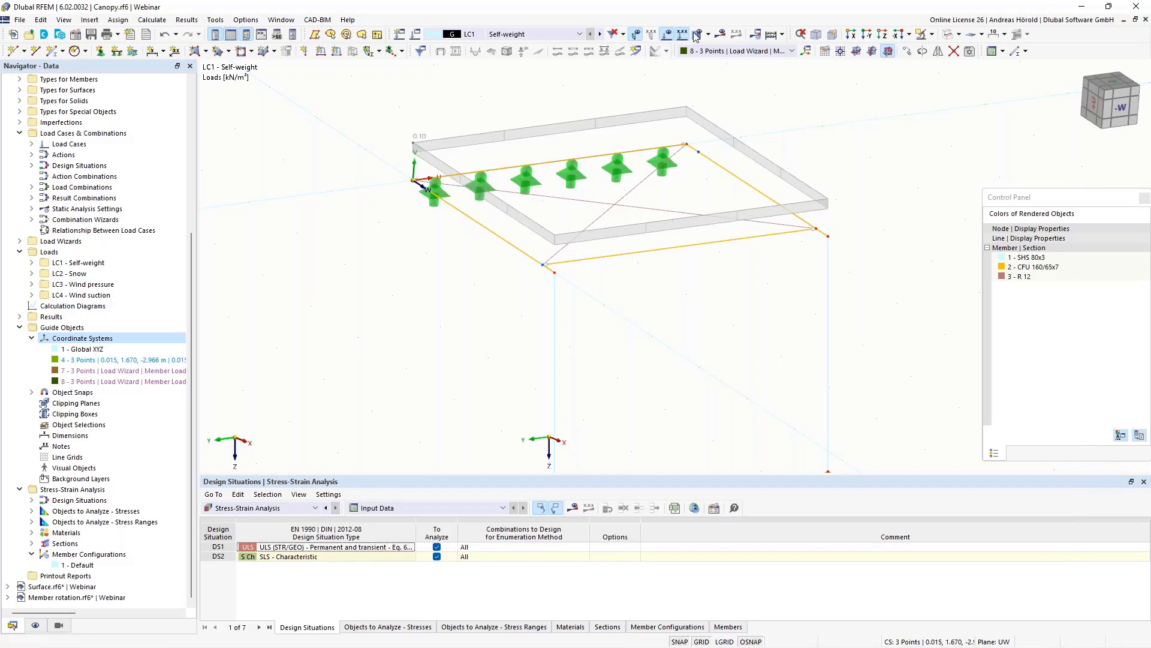
left_click(723, 39)
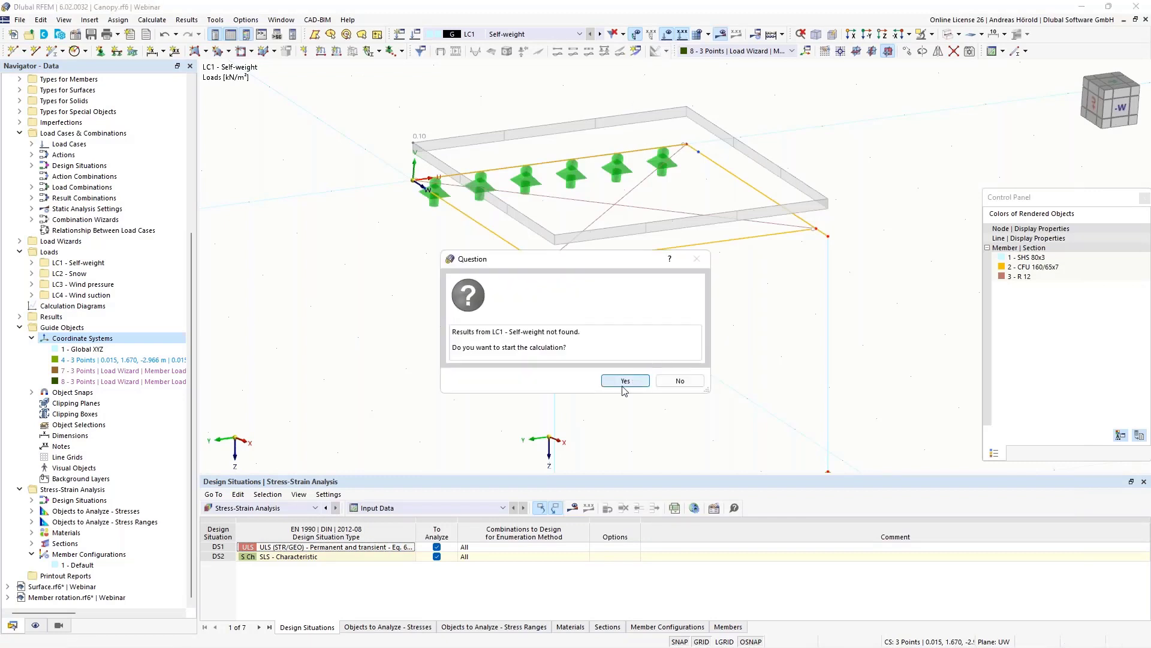
left_click(623, 380)
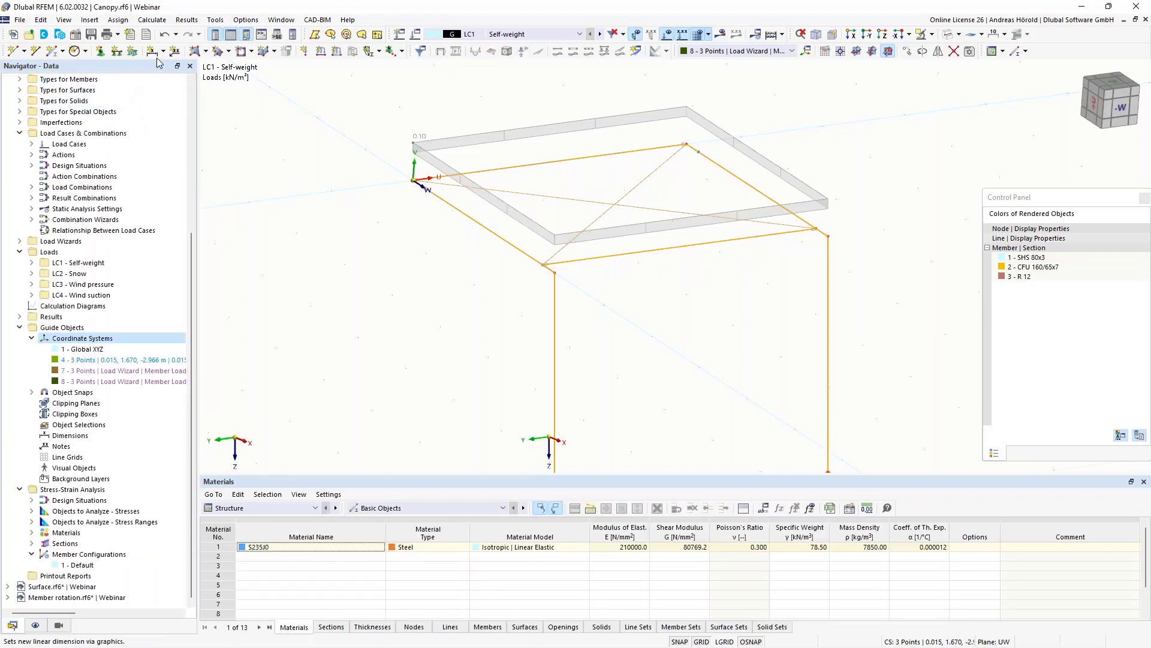
Define a new polygonal surface with the Load Transfer stiffness type, transferring loads in both directions with varying distribution
left_click(194, 52)
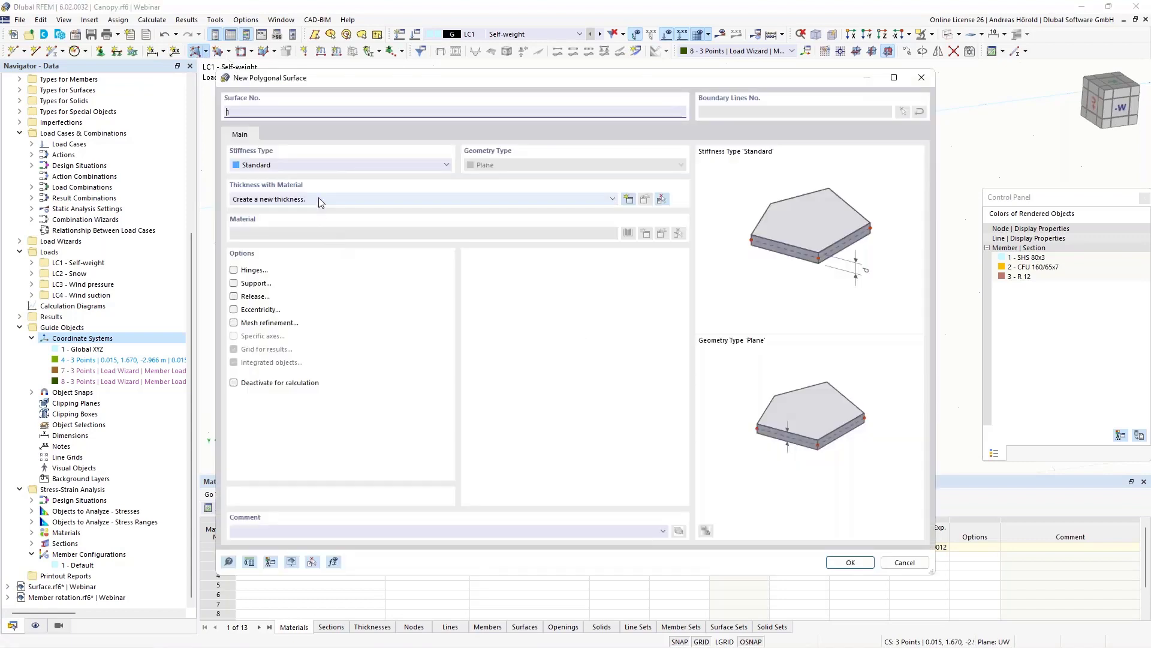
left_click(281, 163)
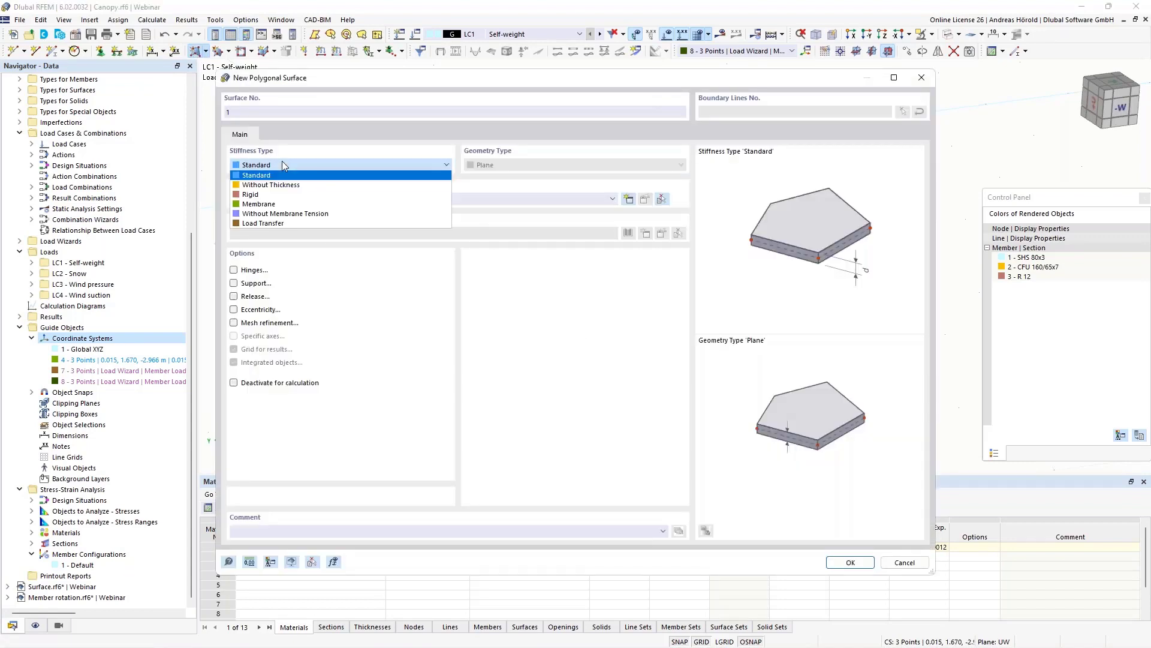
left_click(300, 223)
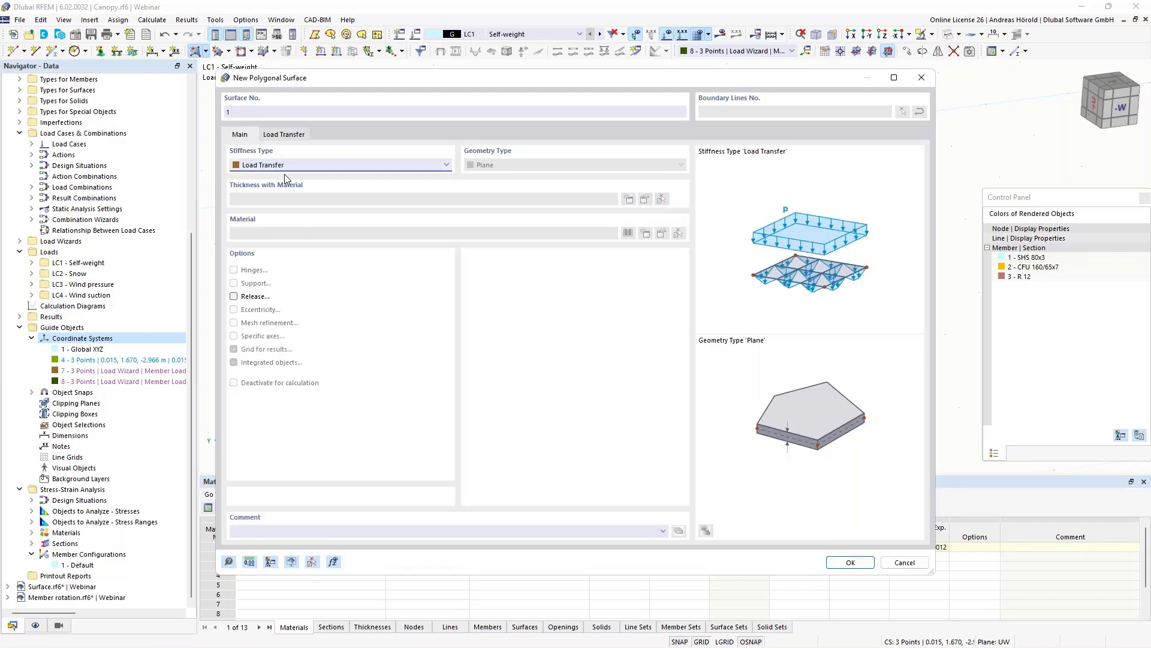
left_click(284, 136)
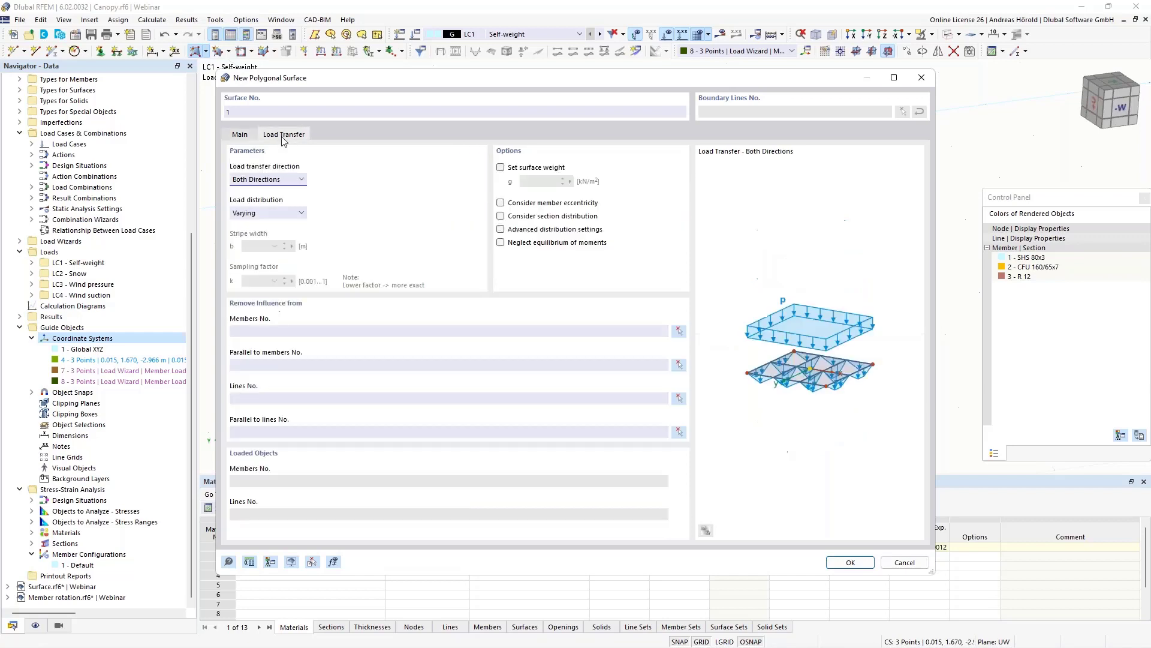
left_click(292, 180)
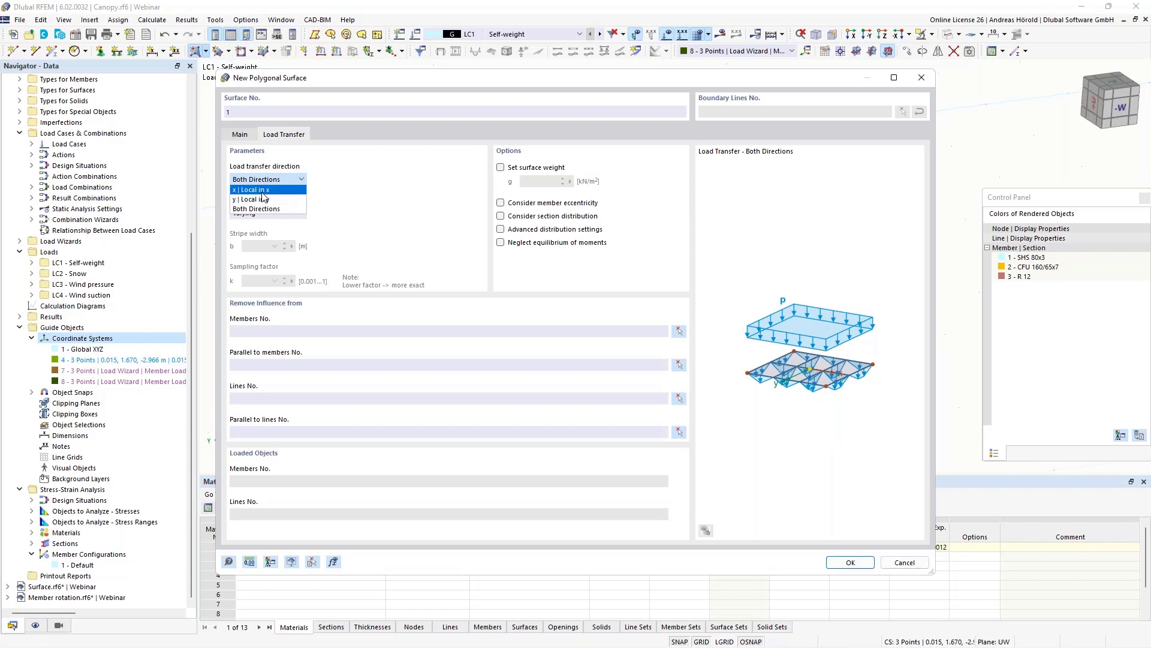
left_click(347, 204)
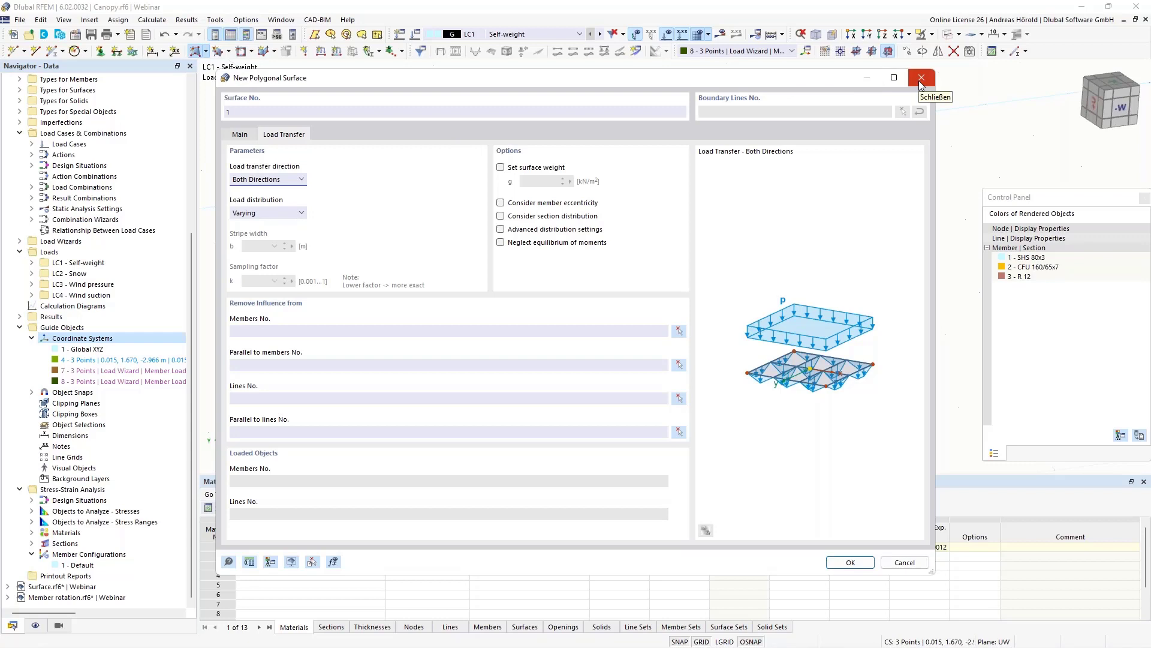
left_click(238, 135)
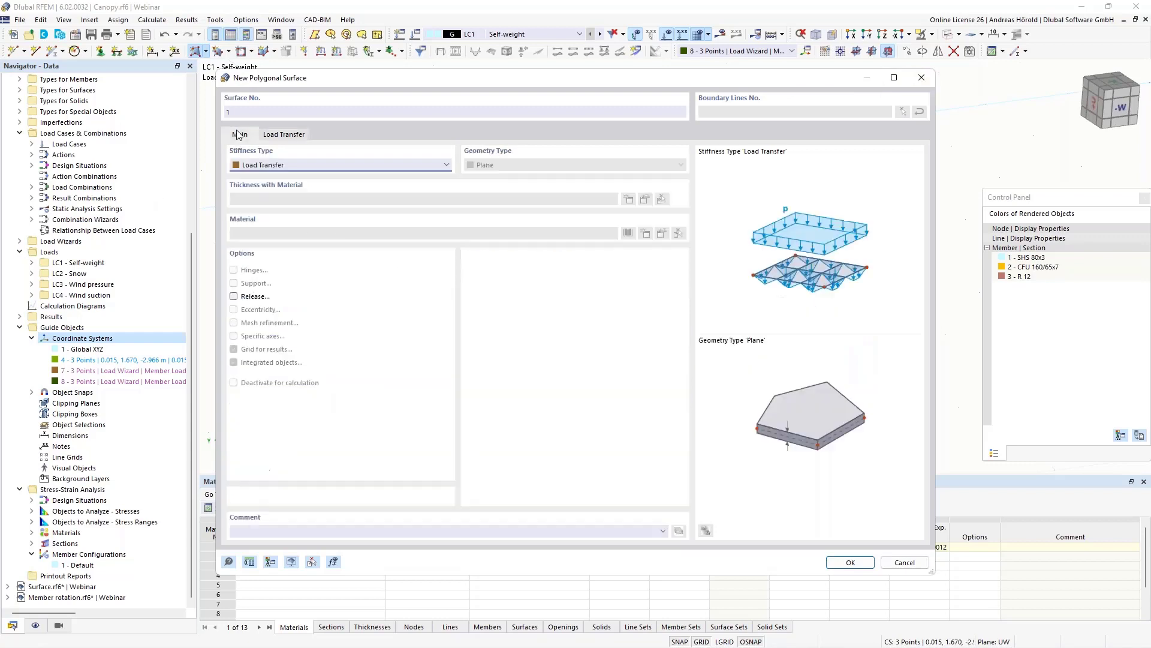
left_click(850, 562)
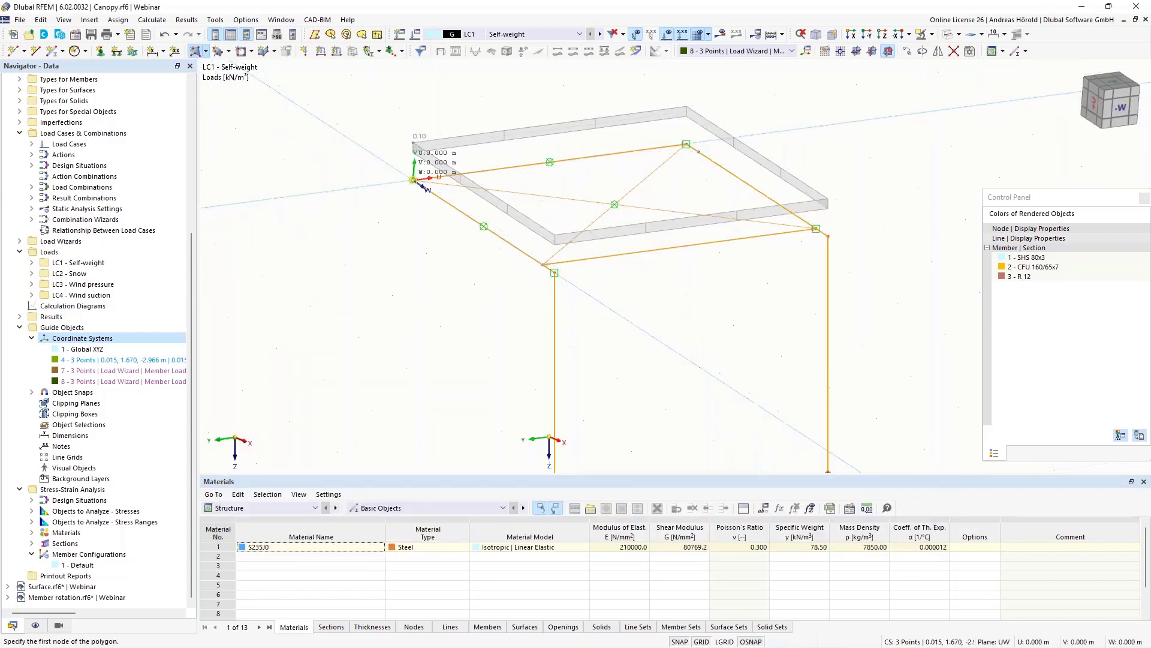
Draw the load transfer surface as a closed polygon through the four outer corner nodes of the canopy roof
left_click(413, 180)
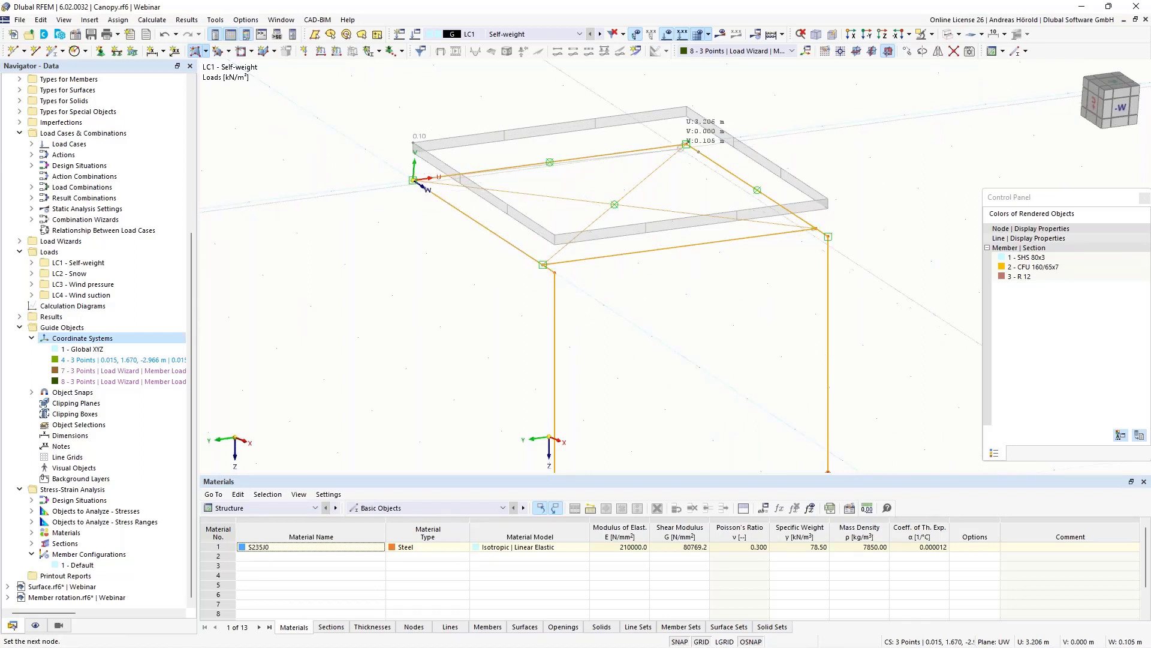
left_click(686, 144)
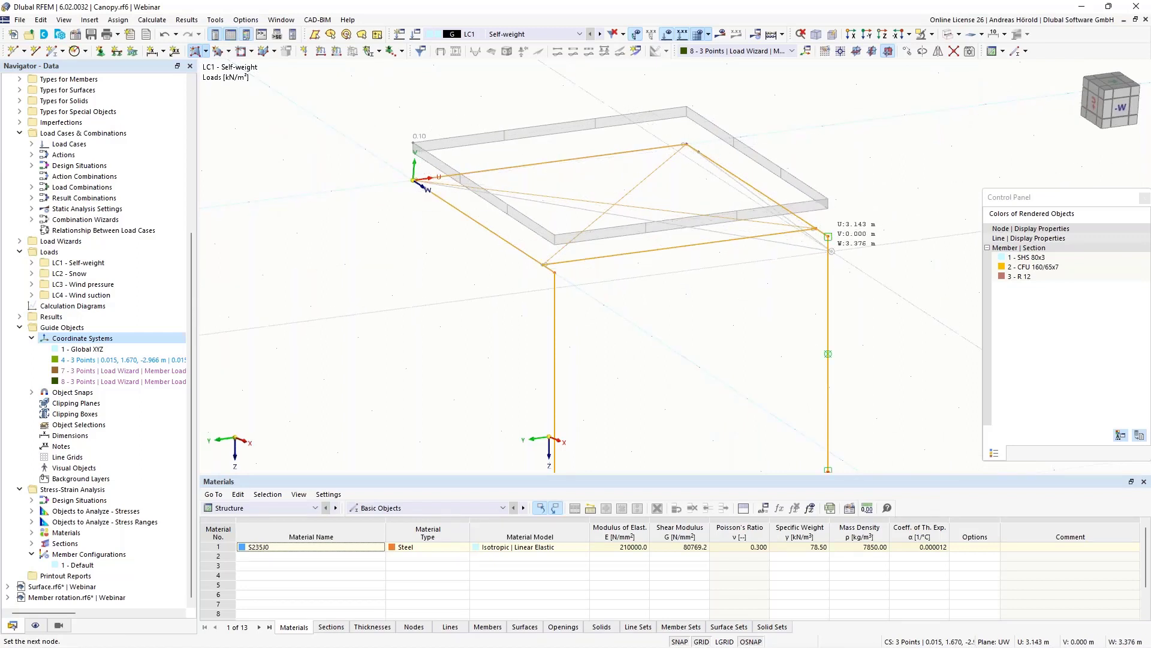
left_click(828, 237)
left_click(554, 272)
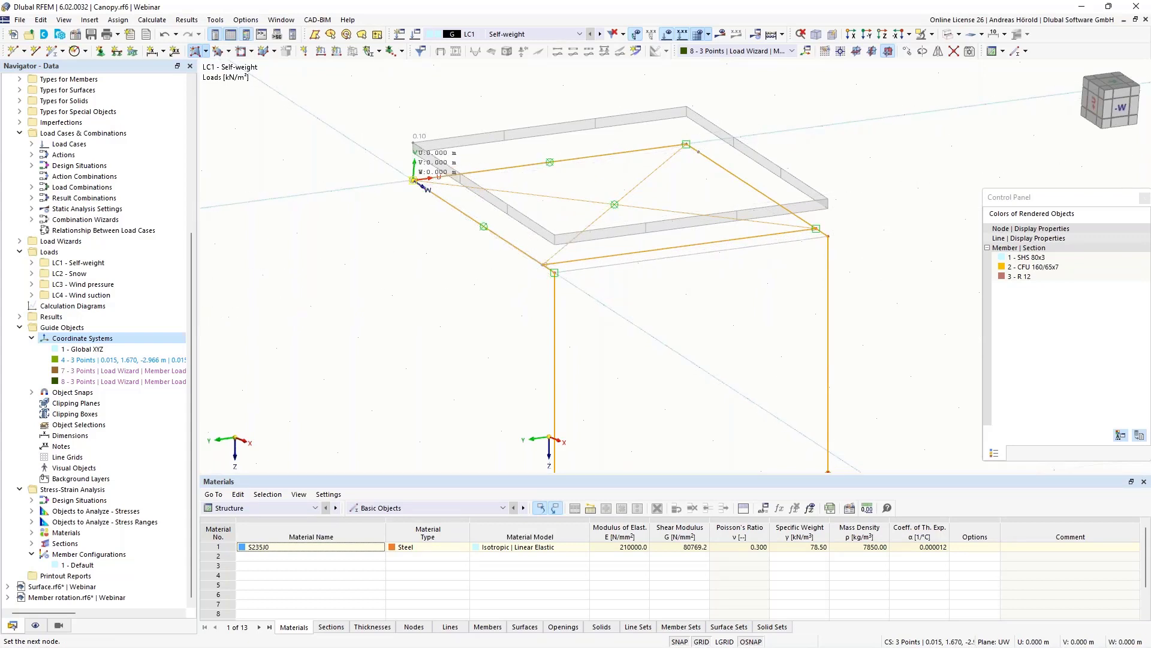
left_click(413, 180)
key("Escape")
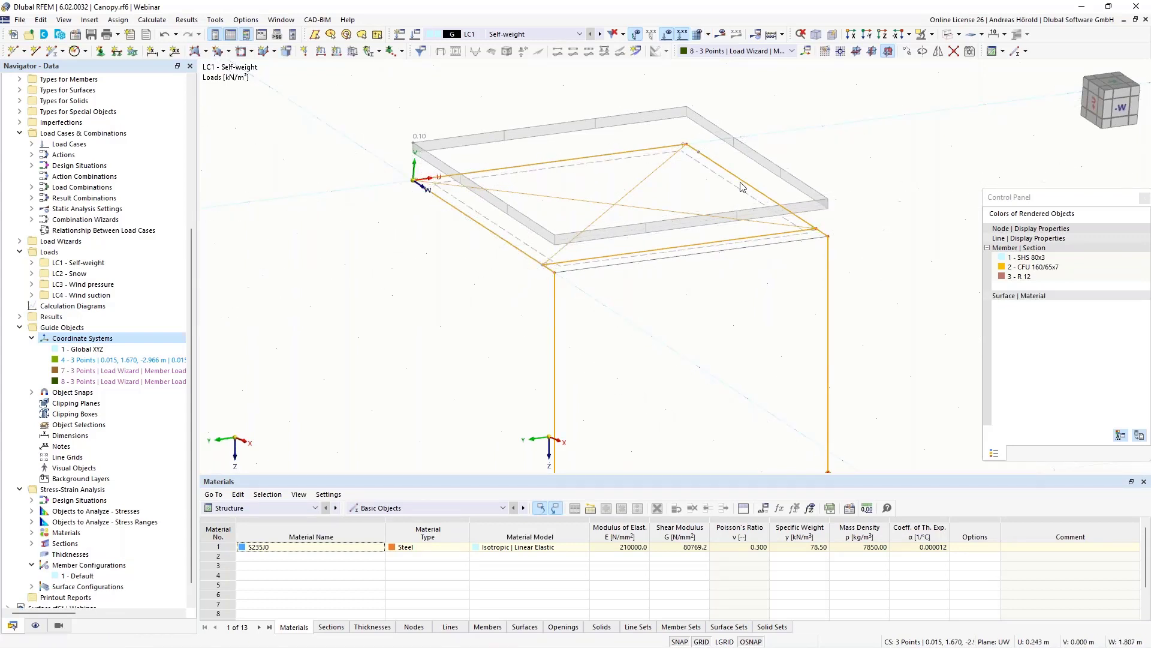
Display the canopy as a solid model instead of the current wireframe rendering
left_click(959, 34)
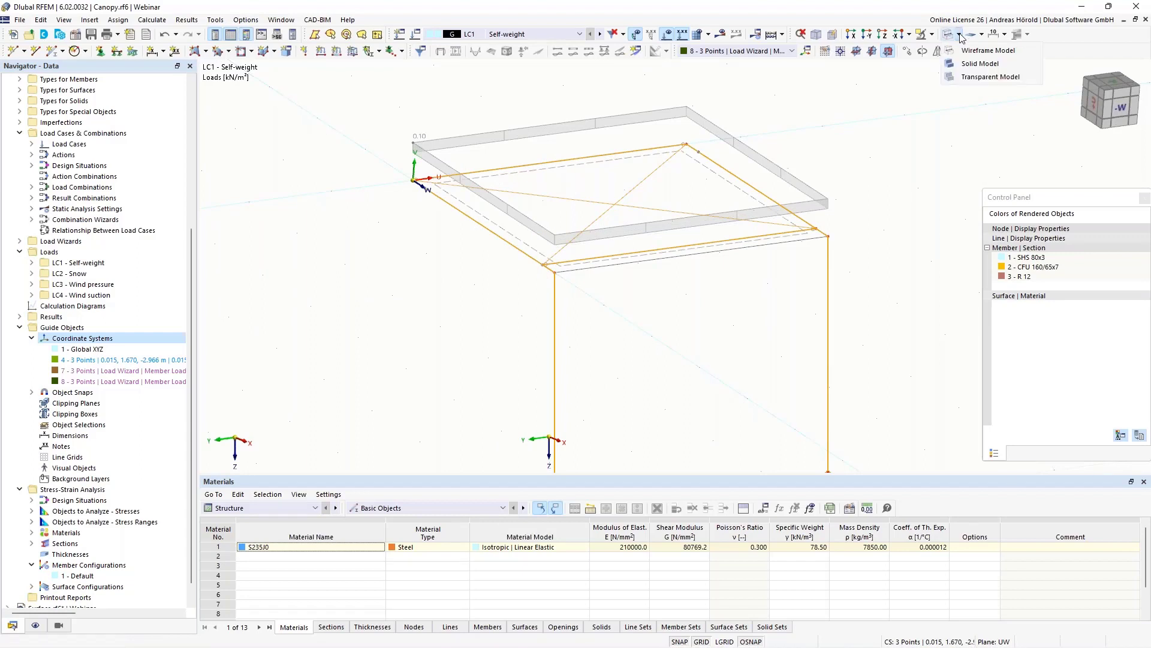
left_click(966, 63)
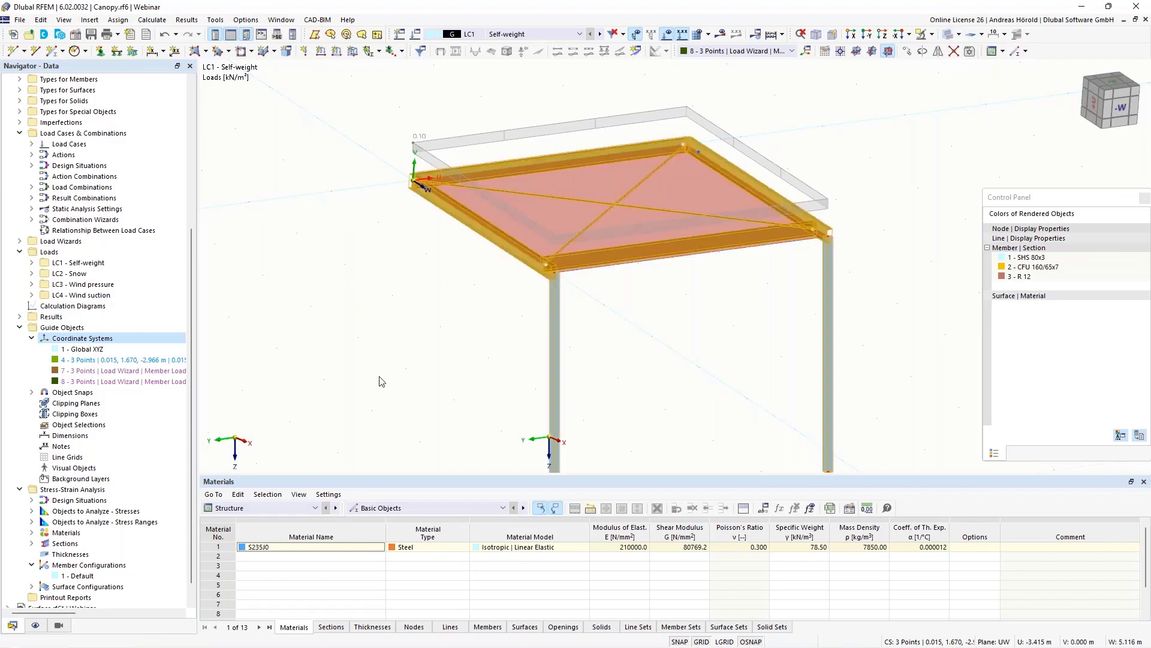
middle_click_drag(411, 363, 521, 191, "ctrl")
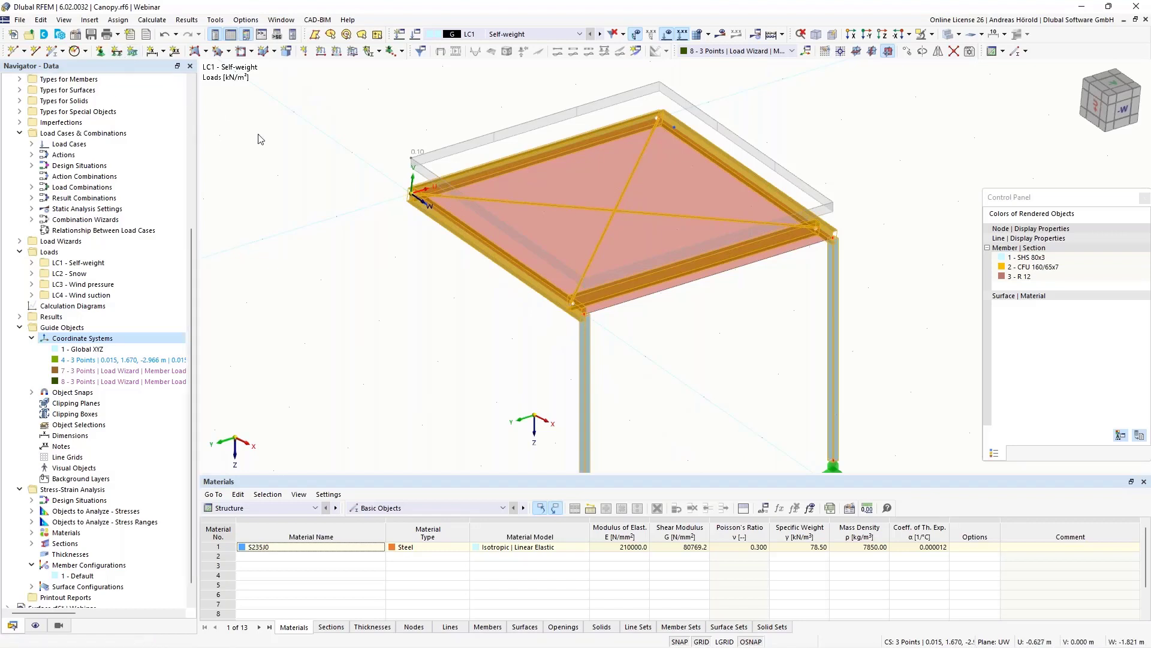
Assign line support 1 to line 6 along the canopy's rear beam
left_click(116, 51)
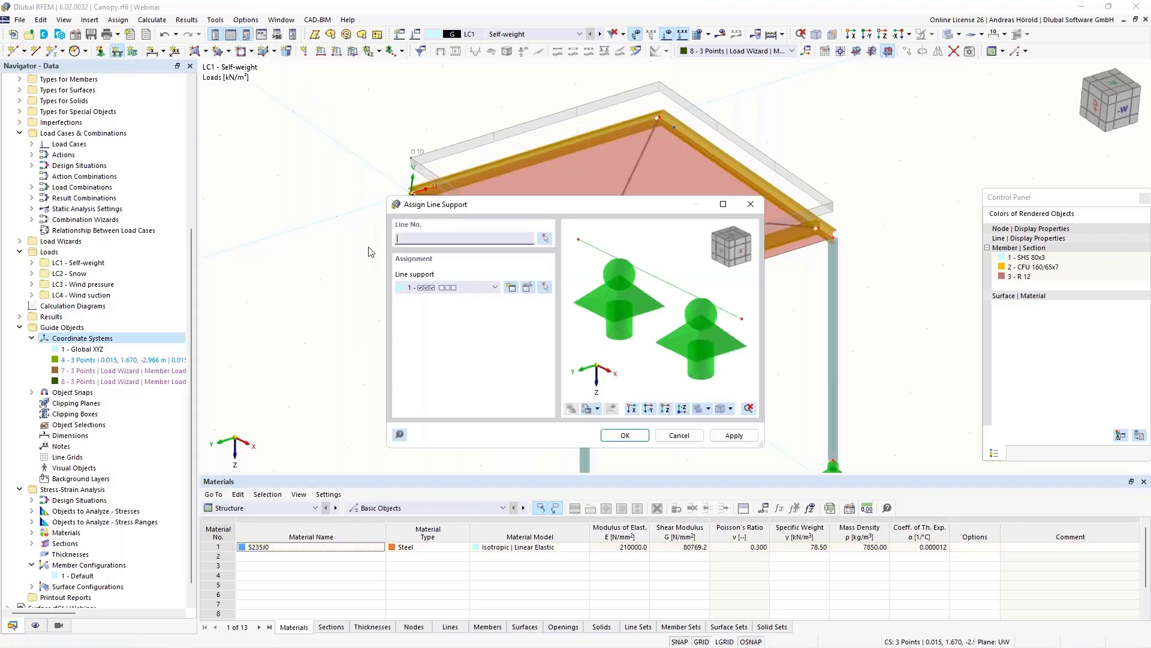
left_click(545, 238)
left_click(519, 157)
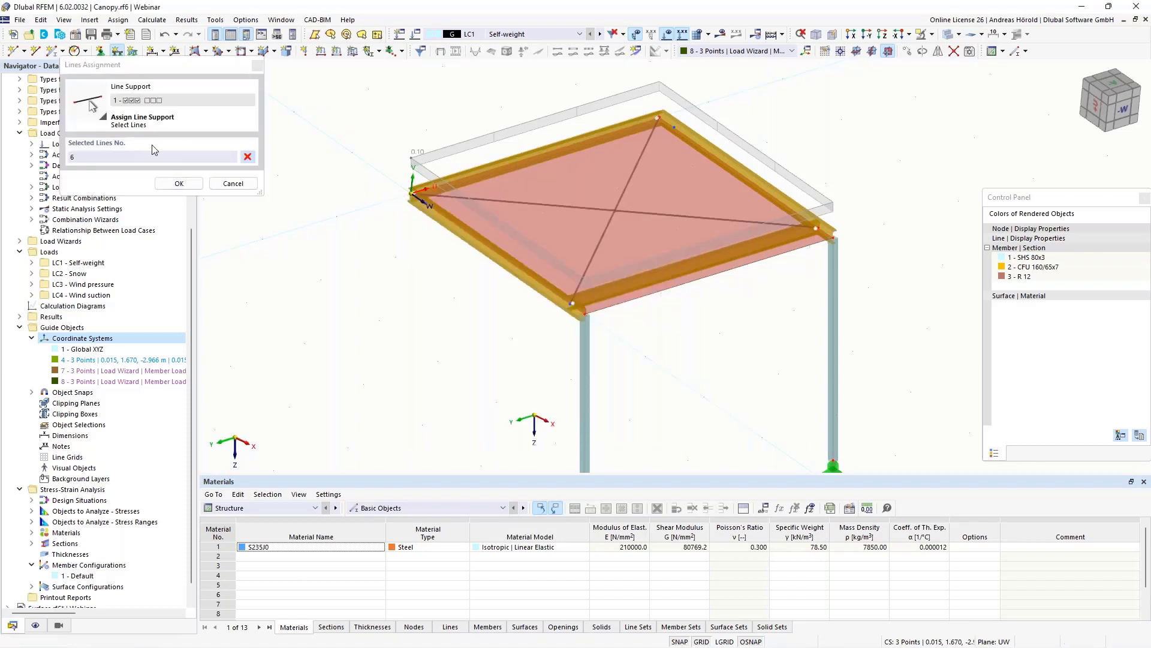
left_click(178, 183)
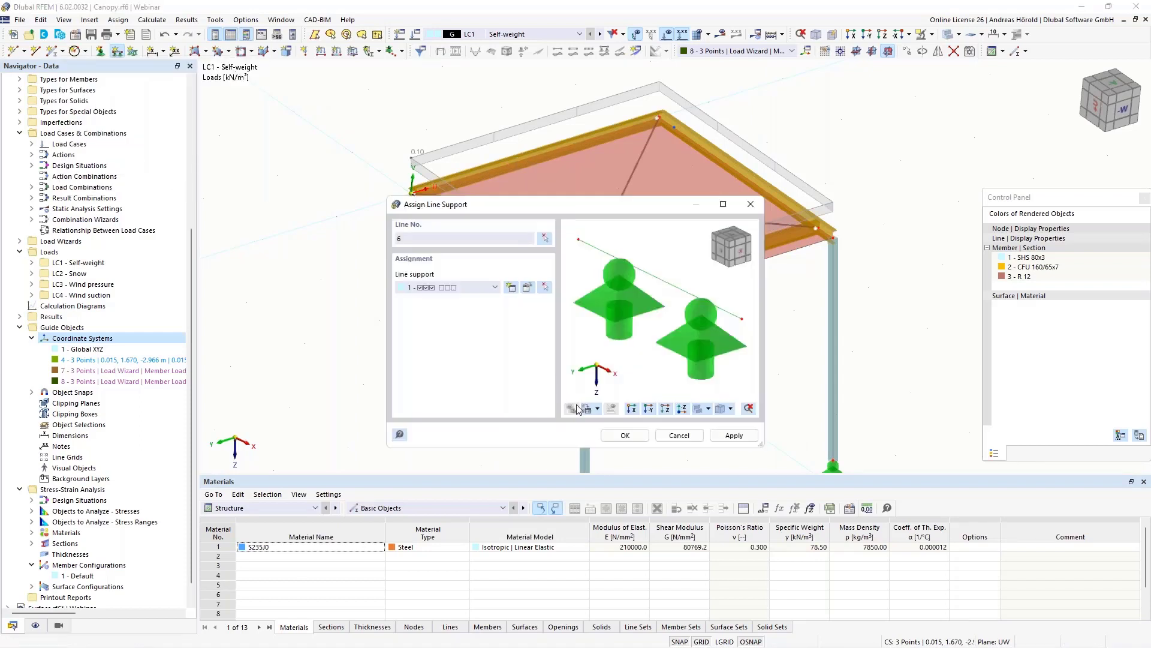
left_click(624, 435)
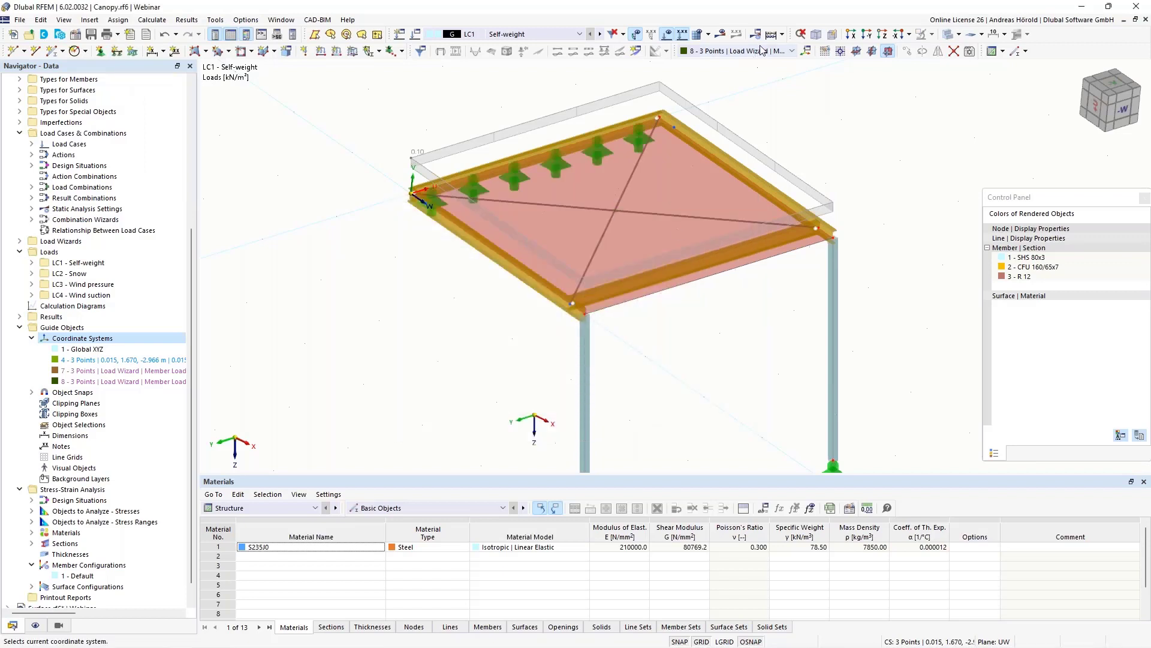
Calculate the LC1 - Self-weight results and view the line support reactions along the rear beam
left_click(720, 35)
left_click(624, 381)
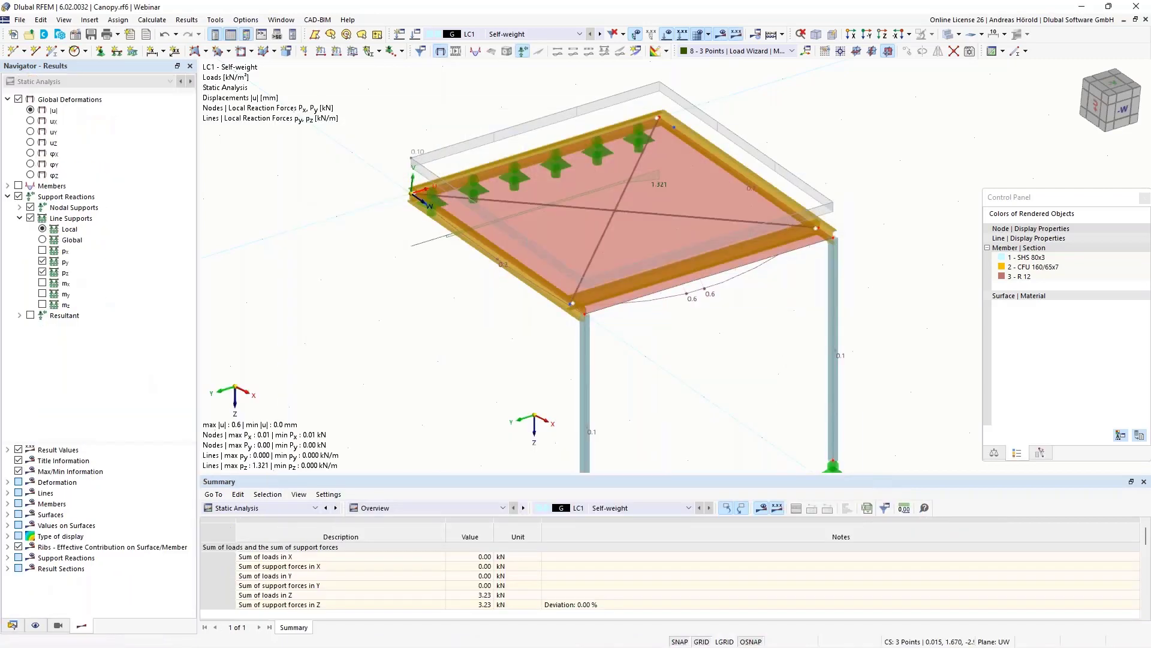
middle_click_drag(430, 402, 678, 376, "ctrl")
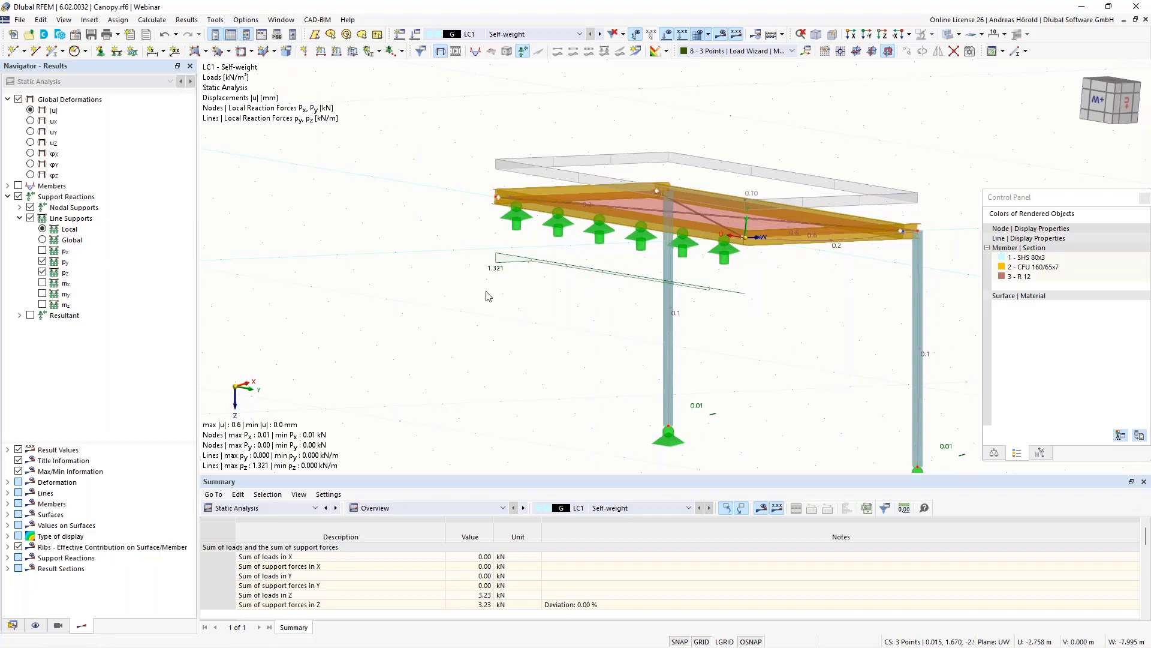
mouse_move(487, 293)
middle_mouse_down("ctrl")
mouse_move(524, 328)
mouse_move(484, 289)
middle_mouse_up("ctrl")
Hide the py reaction of the line supports and display the resultant of the support reactions
left_click(45, 262)
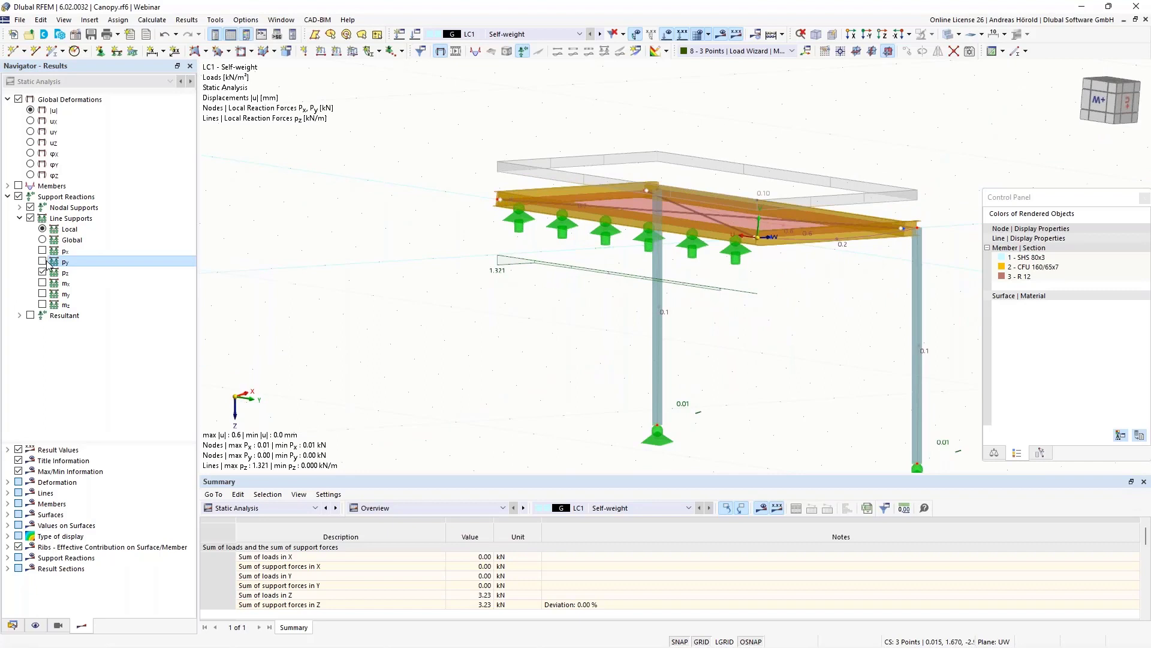
left_click(30, 316)
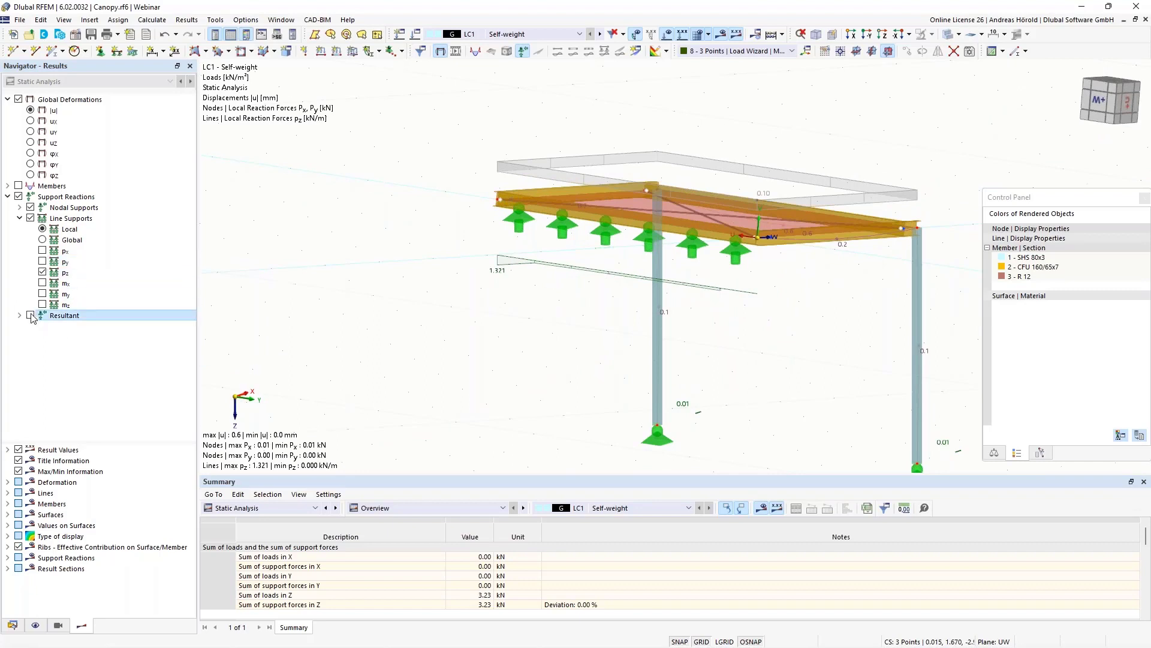
middle_click_drag(818, 331, 709, 308, "ctrl")
middle_click_drag(582, 328, 649, 340, "ctrl")
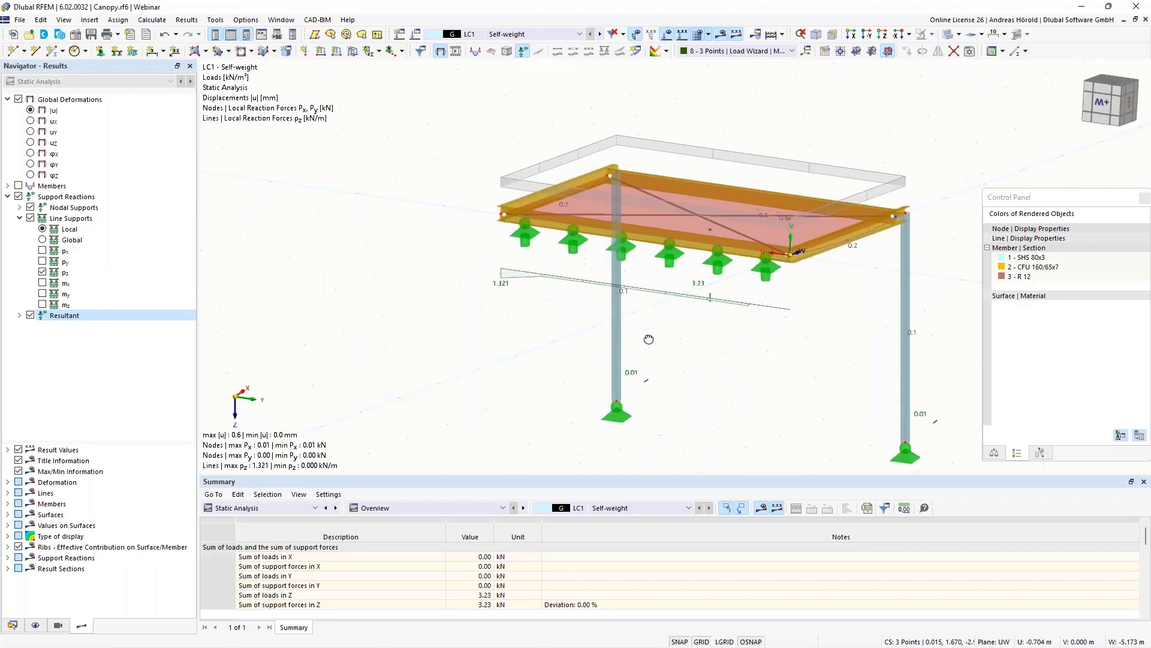
right_click(648, 339)
left_click(325, 284)
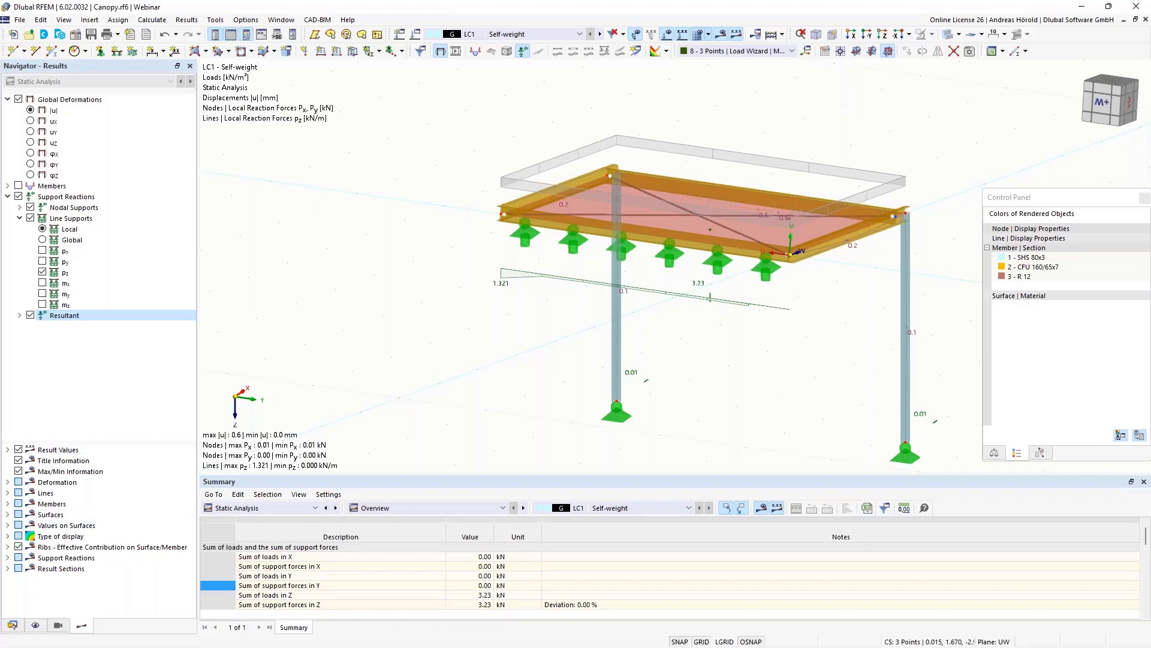
Return to the model data and switch to the Surface.rf6 model
left_click(13, 625)
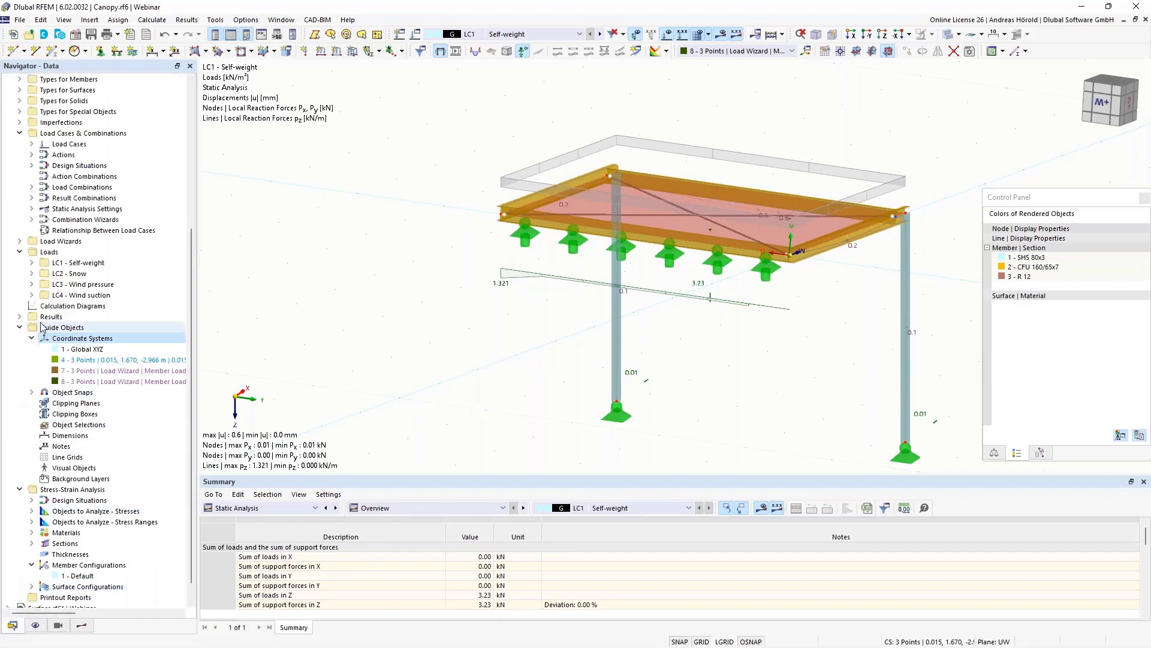
scroll(57, 302, "up", 3)
scroll(57, 303, "down", 7)
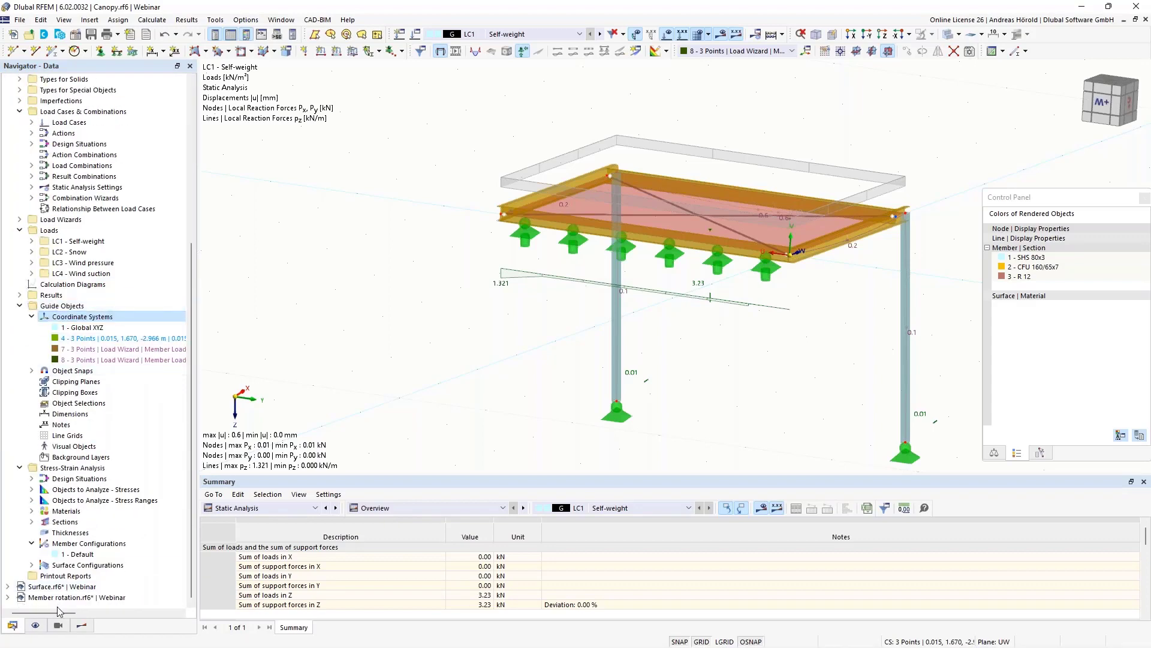
left_click(50, 586)
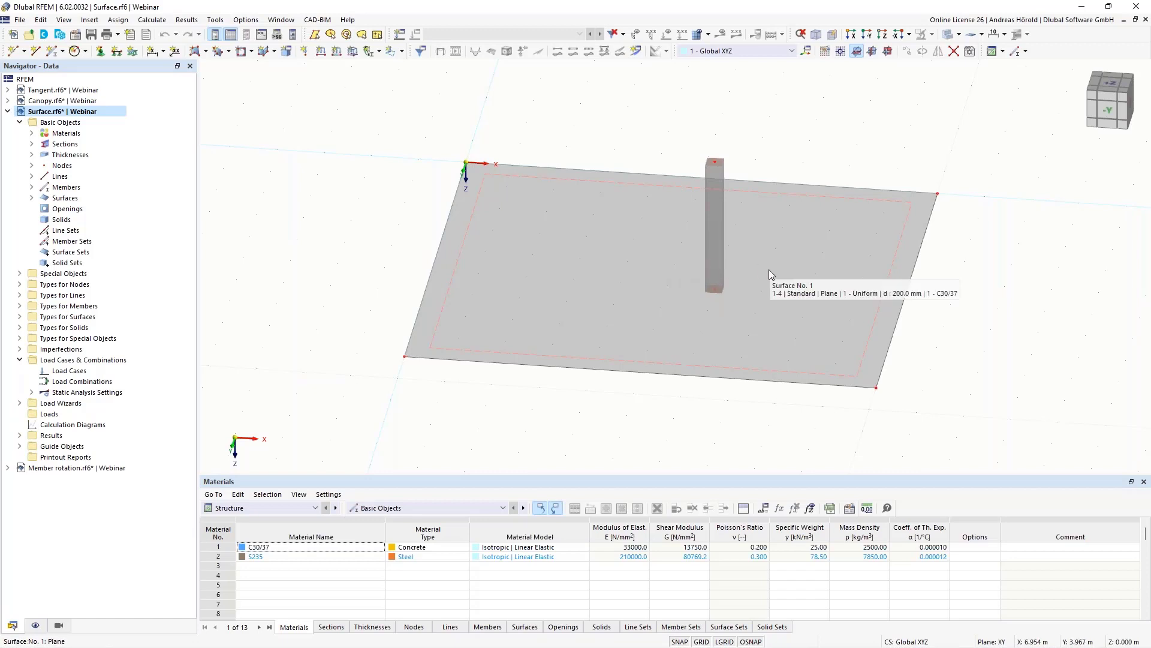
Examine the slab and its column from several angles, ending with a view in the Z-direction
left_click(882, 35)
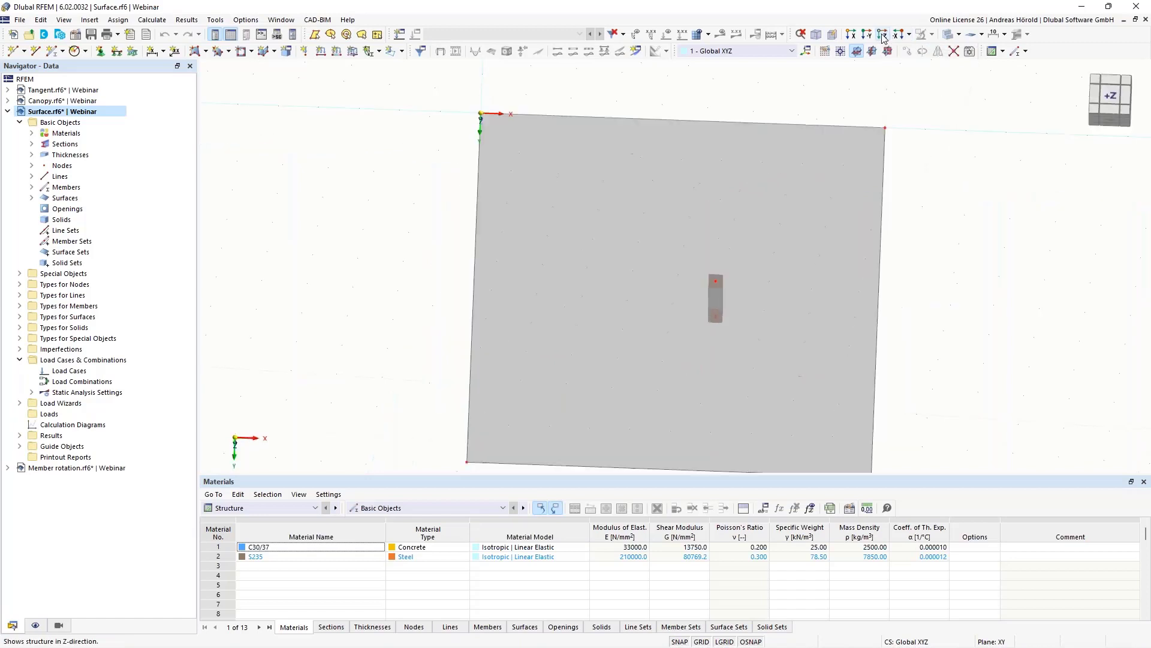
middle_click_drag(946, 354, 937, 177, "ctrl")
scroll(651, 413, "up", 5)
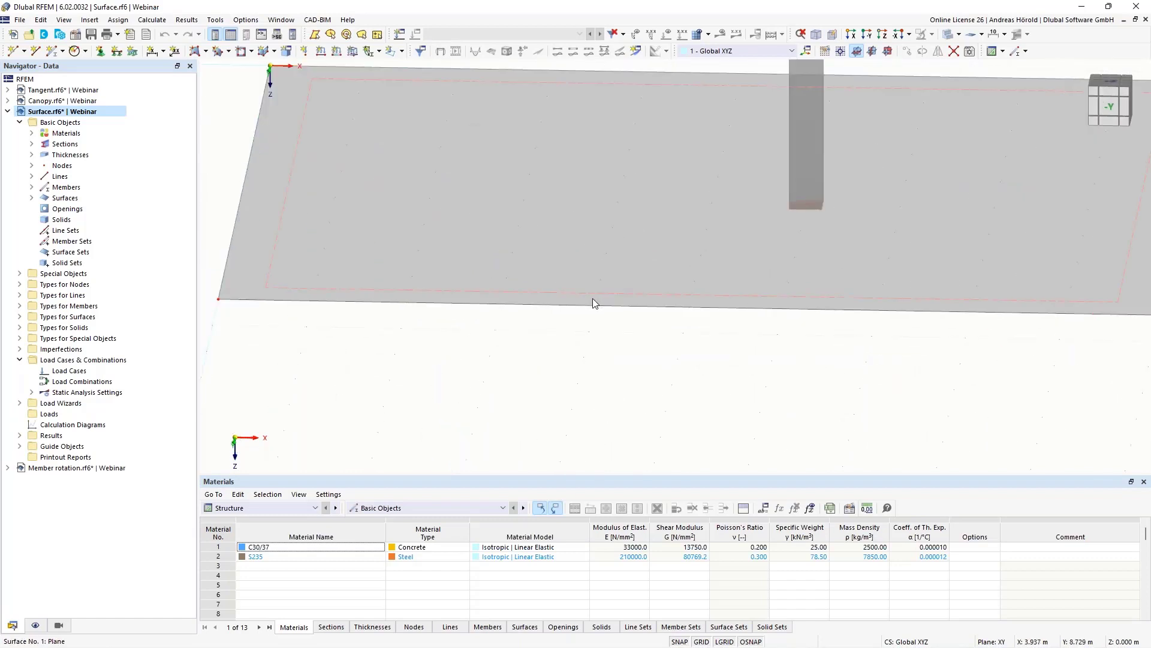
scroll(595, 298, "down", 4)
middle_click_drag(689, 365, 663, 440)
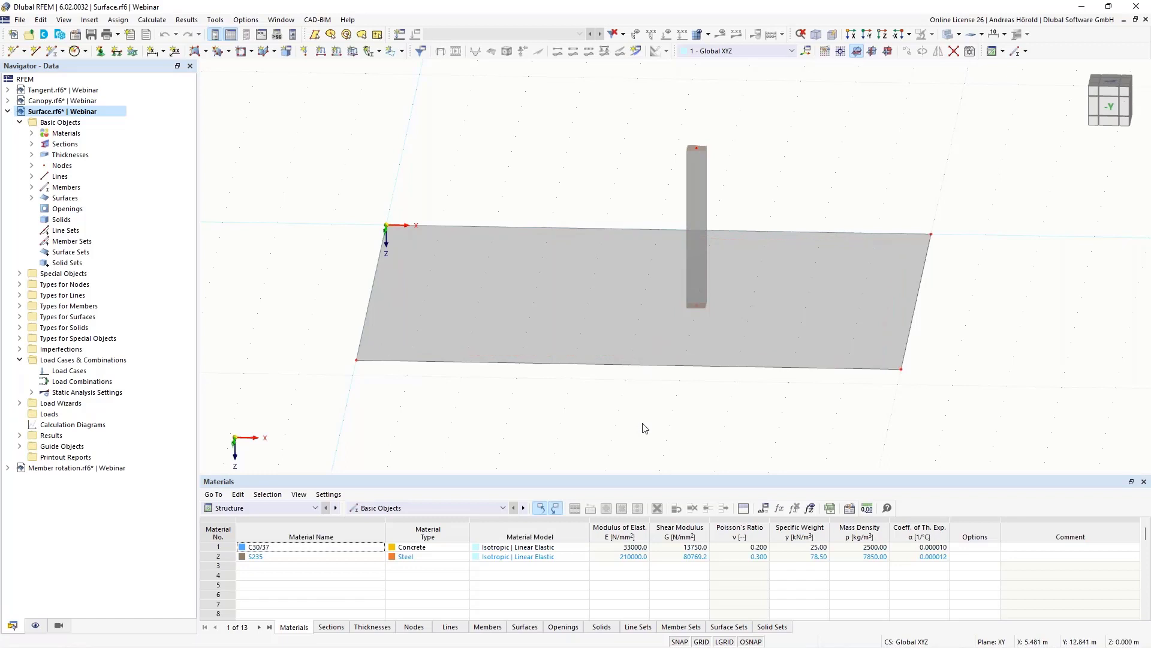
middle_click_drag(697, 415, 702, 492, "ctrl")
left_click(879, 37)
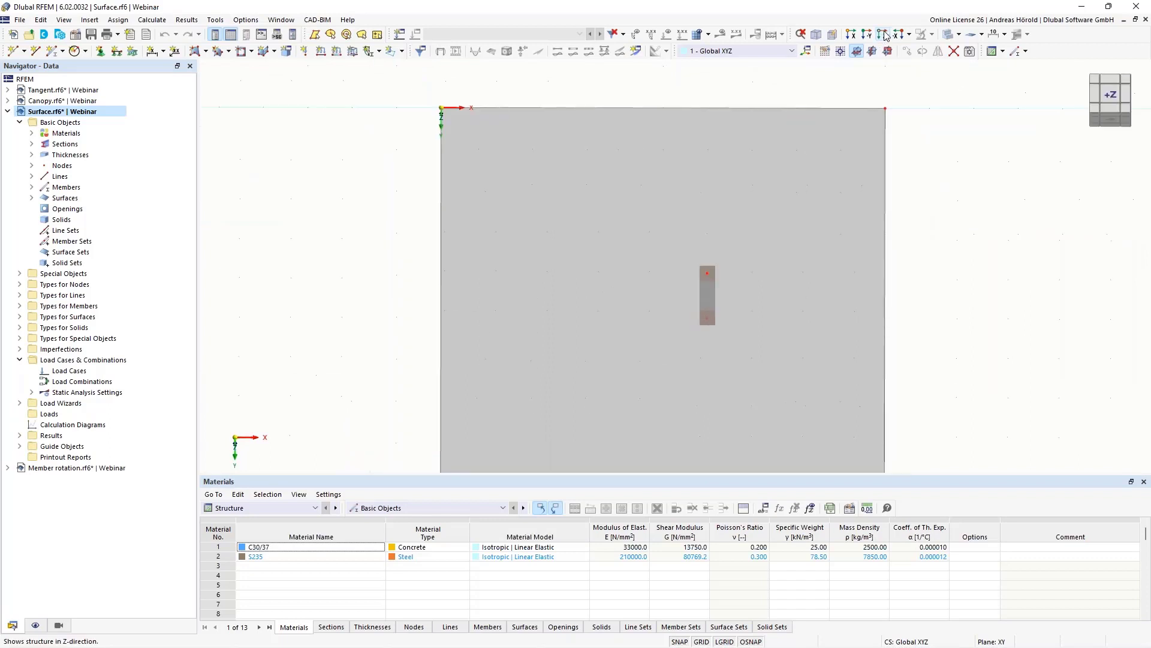
scroll(889, 322, "up", 3)
middle_click_drag(887, 311, 923, 315)
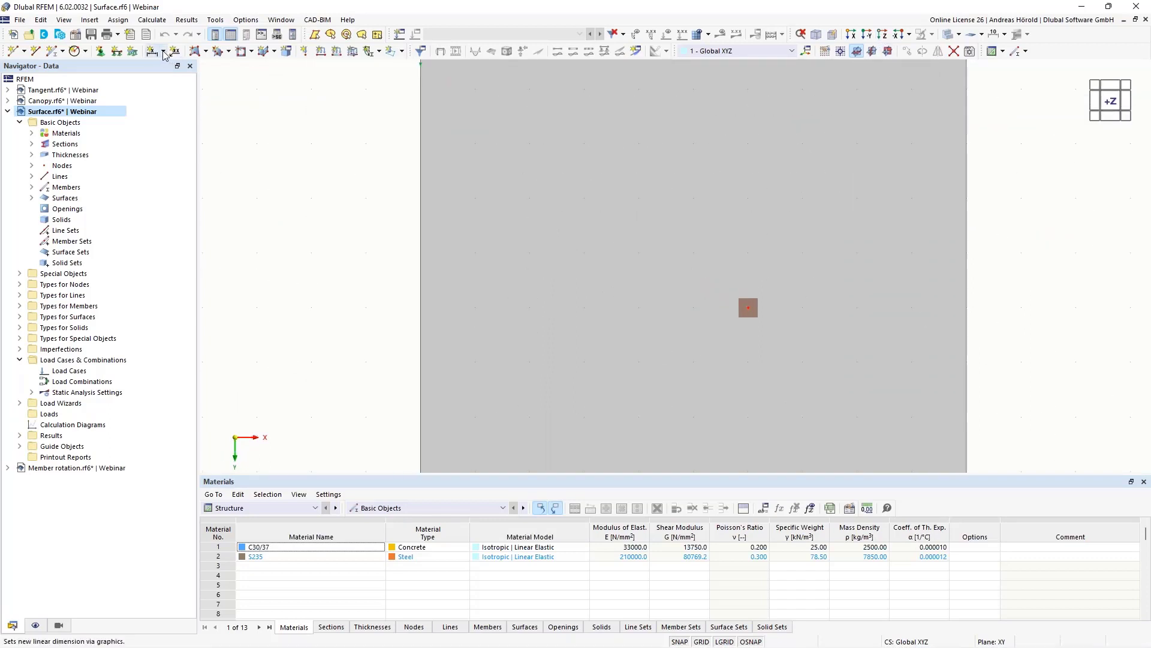
Draw a closed 2 m by 2 m square of single lines on the slab, centred around the column
left_click(35, 51)
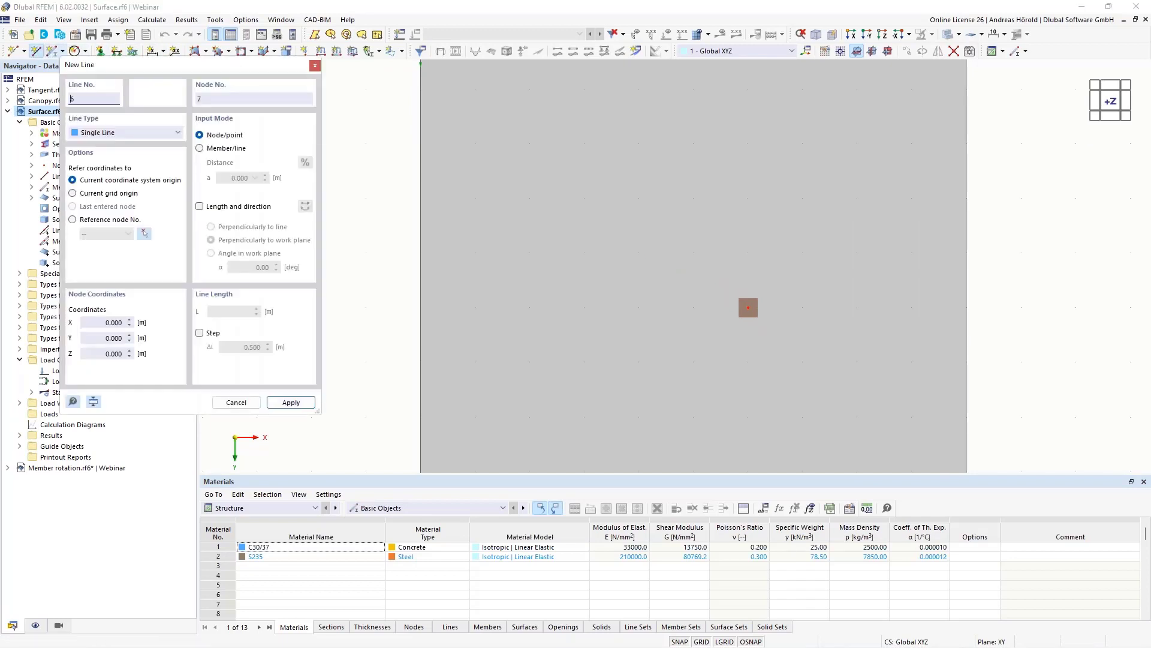
left_click(315, 66)
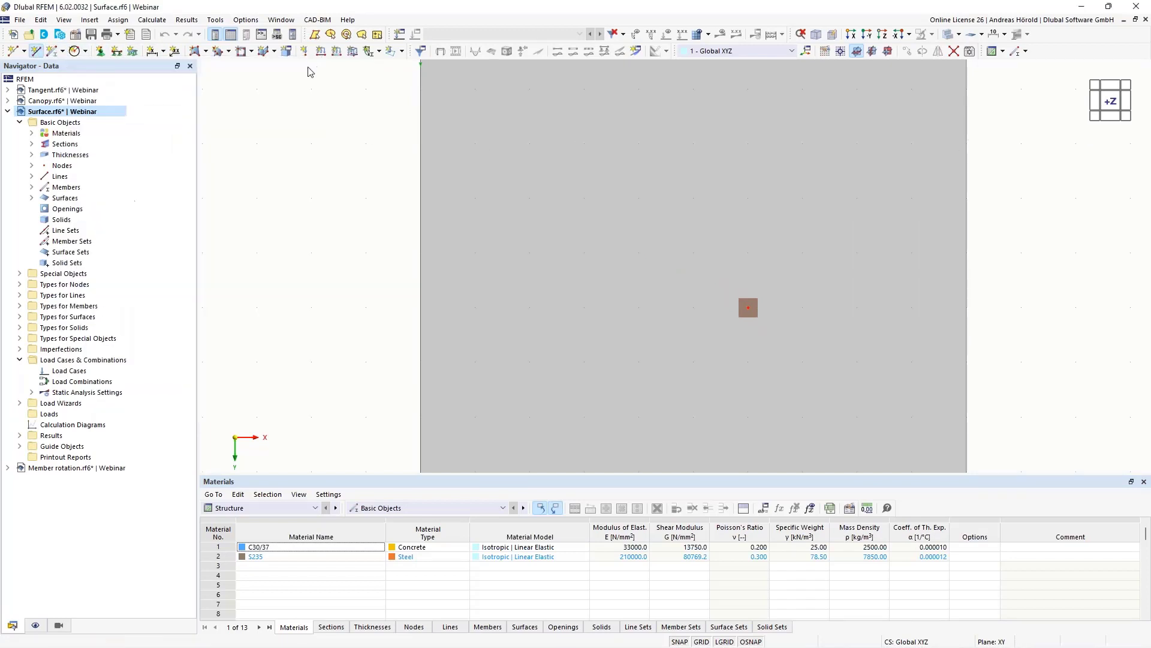
left_click(35, 52)
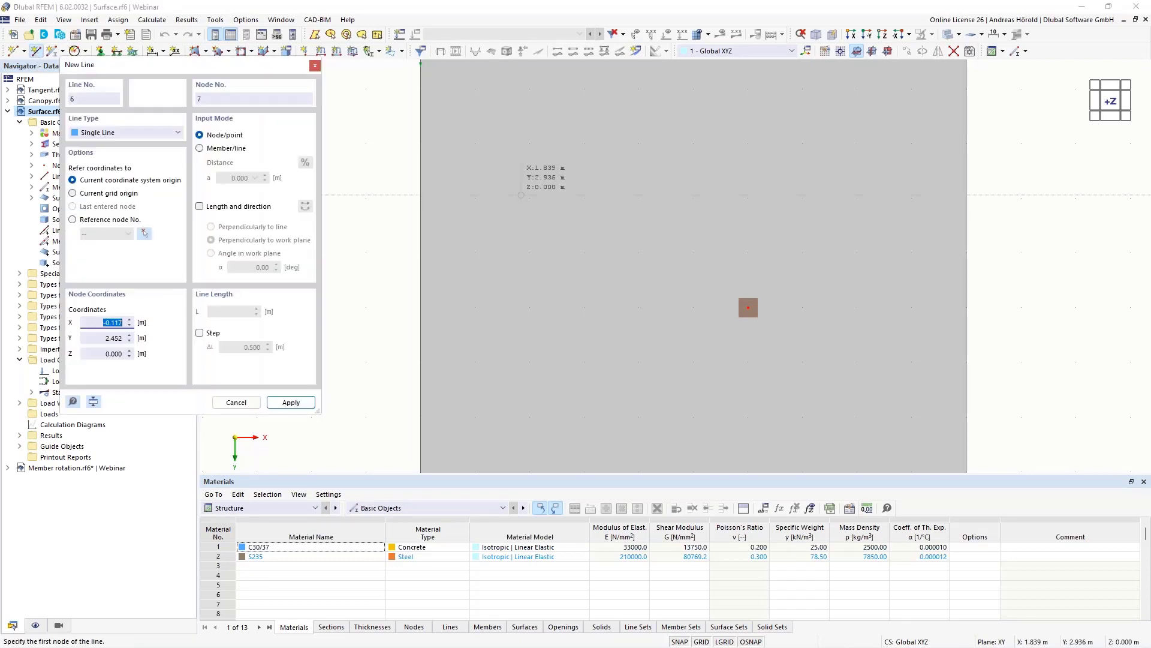
left_click(748, 308)
left_click(816, 239)
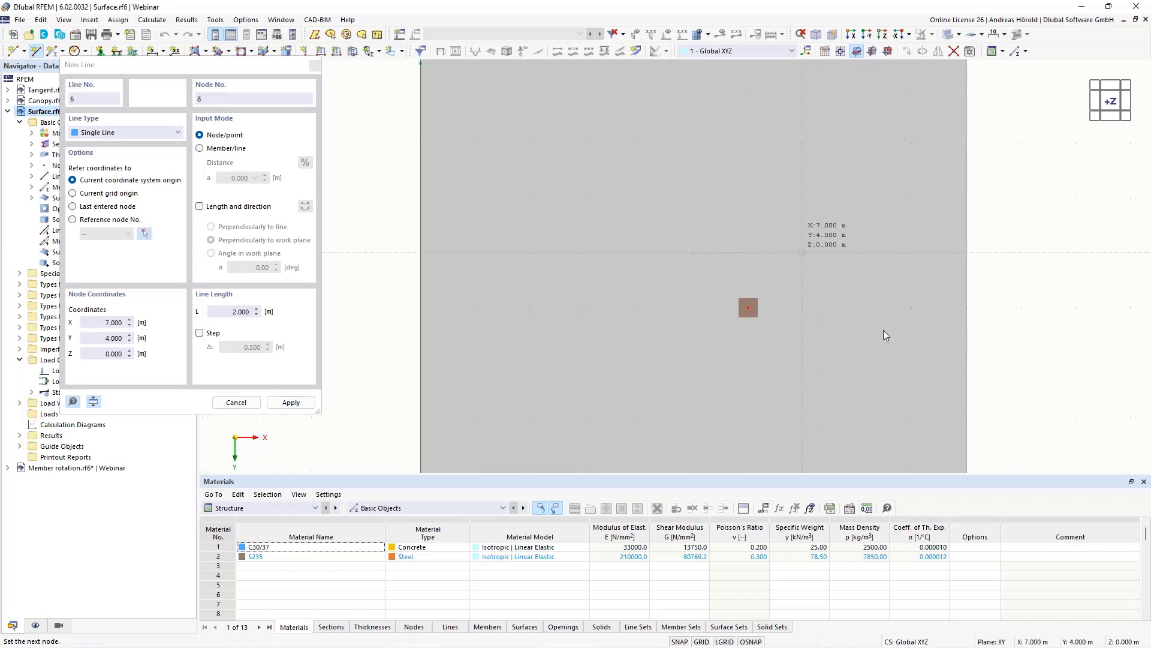
left_click(803, 362)
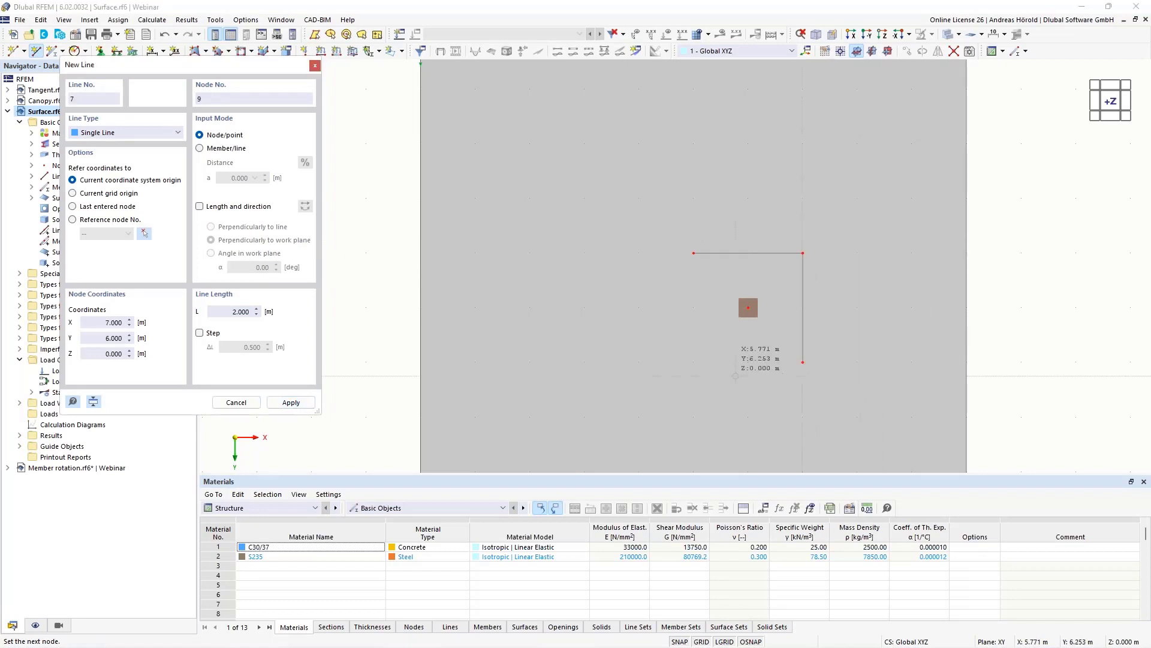
left_click(694, 362)
left_click(694, 253)
right_click(925, 293)
key("Escape")
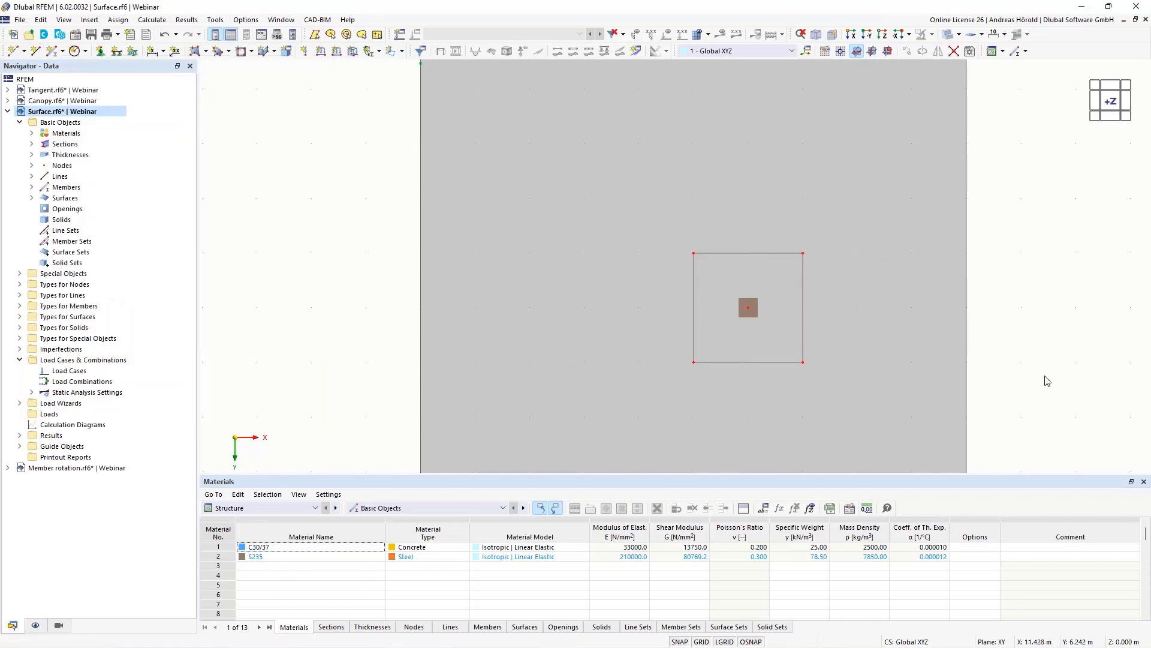
Divide the slab surface with its intersecting lines to separate the square around the column
middle_click_drag(961, 378, 945, 303, "ctrl")
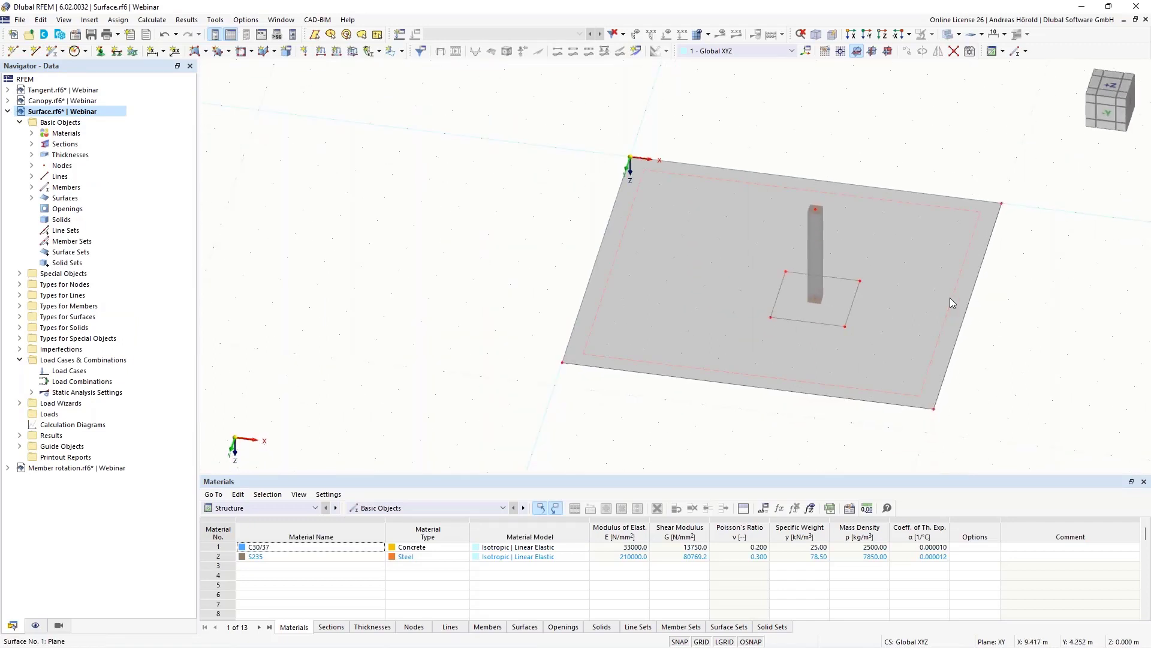
right_click(950, 303)
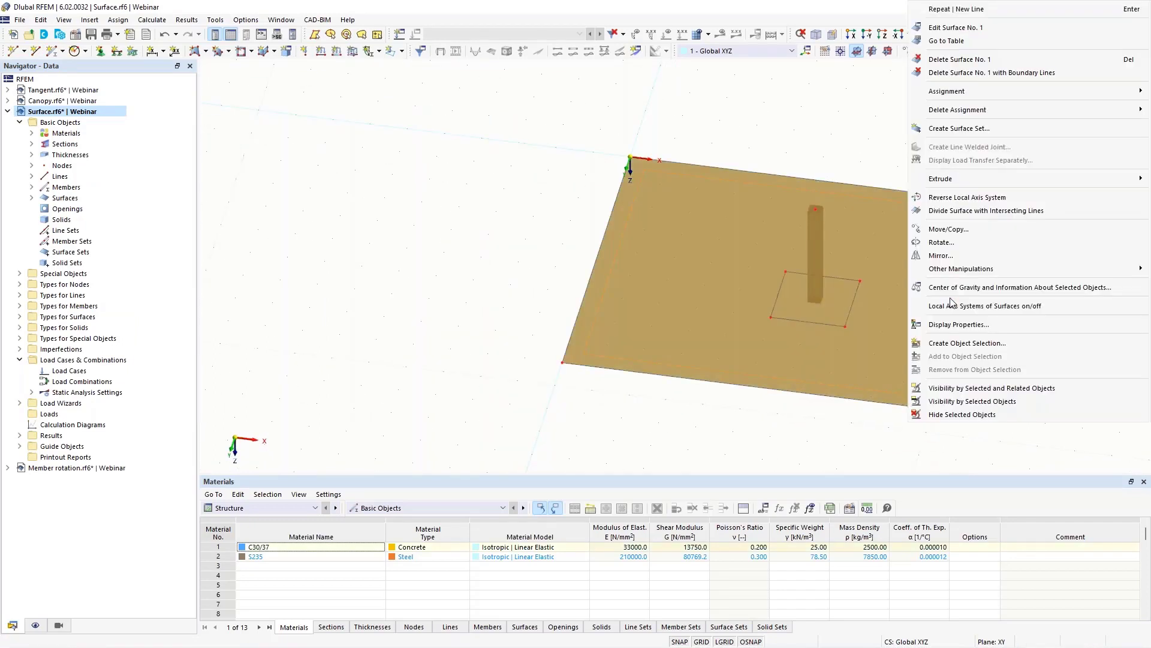
left_click(952, 213)
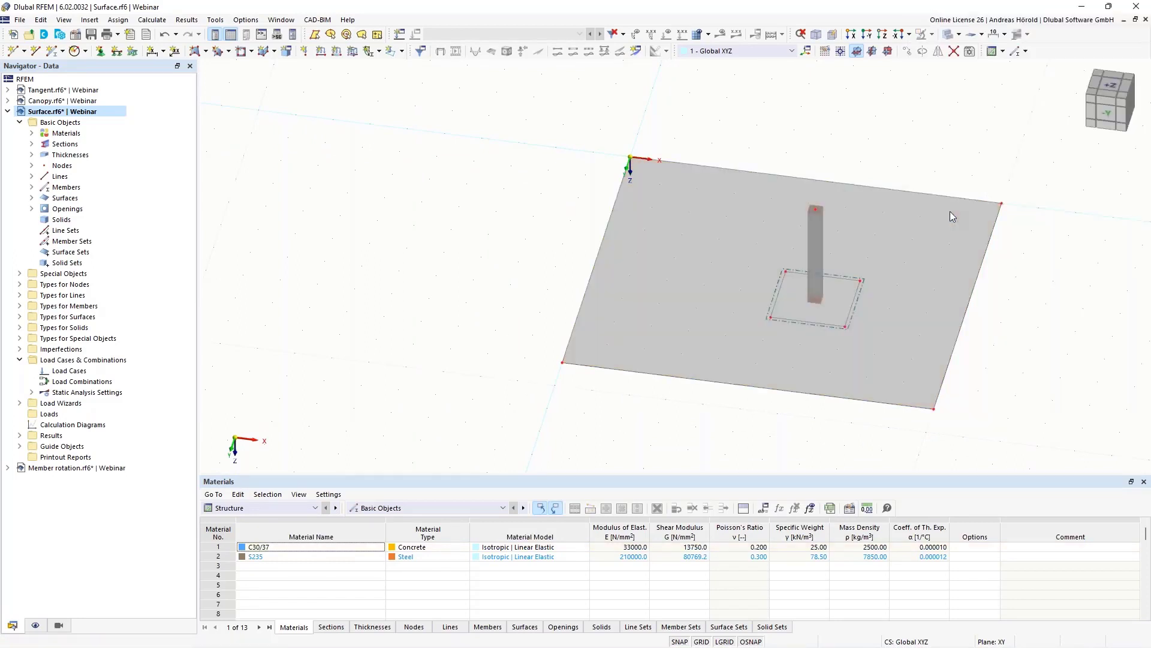
Assign a new uniform 500 mm thickness in C30/37 to the square surface around the column
scroll(883, 318, "up", 3)
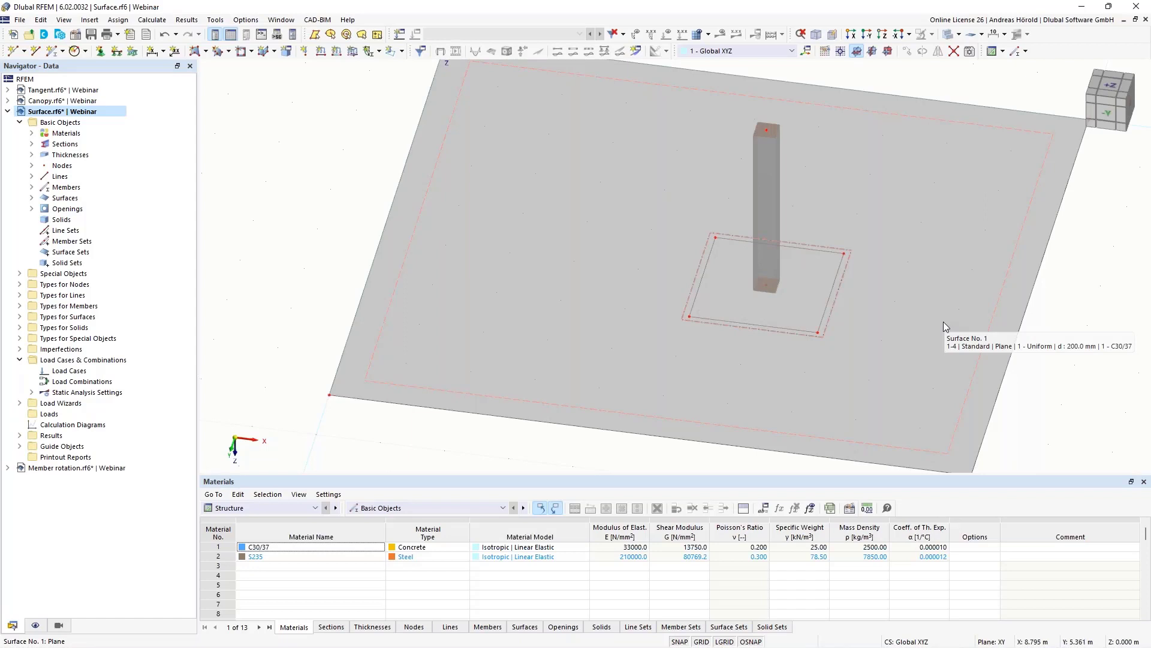
scroll(781, 359, "up", 1)
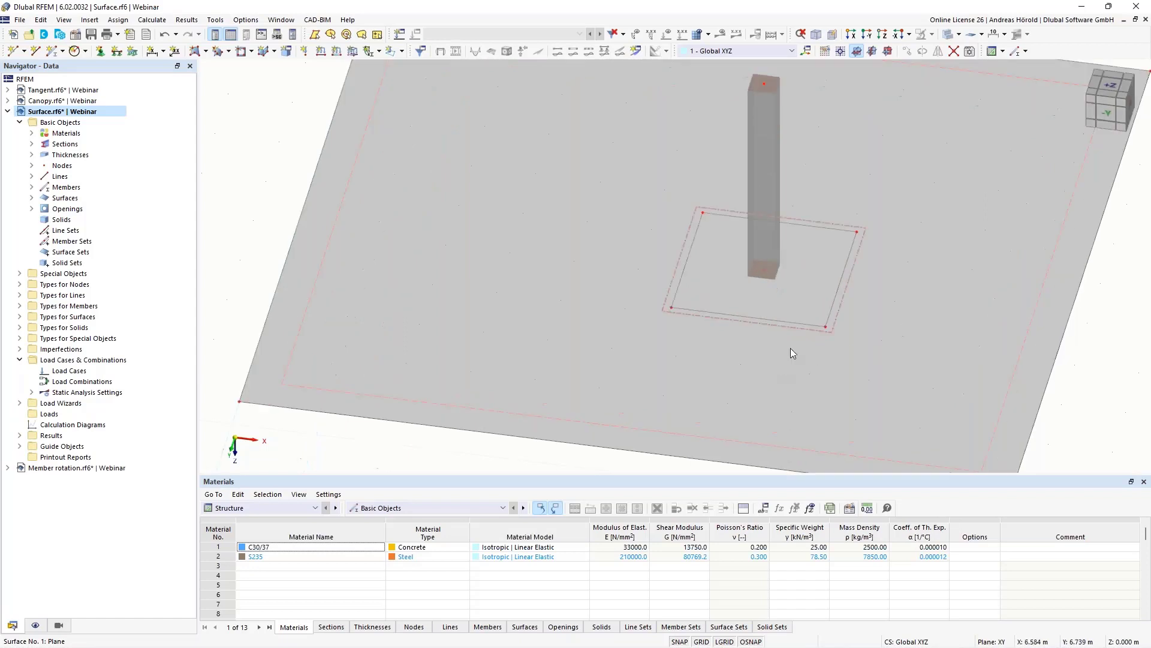
double_click(810, 290)
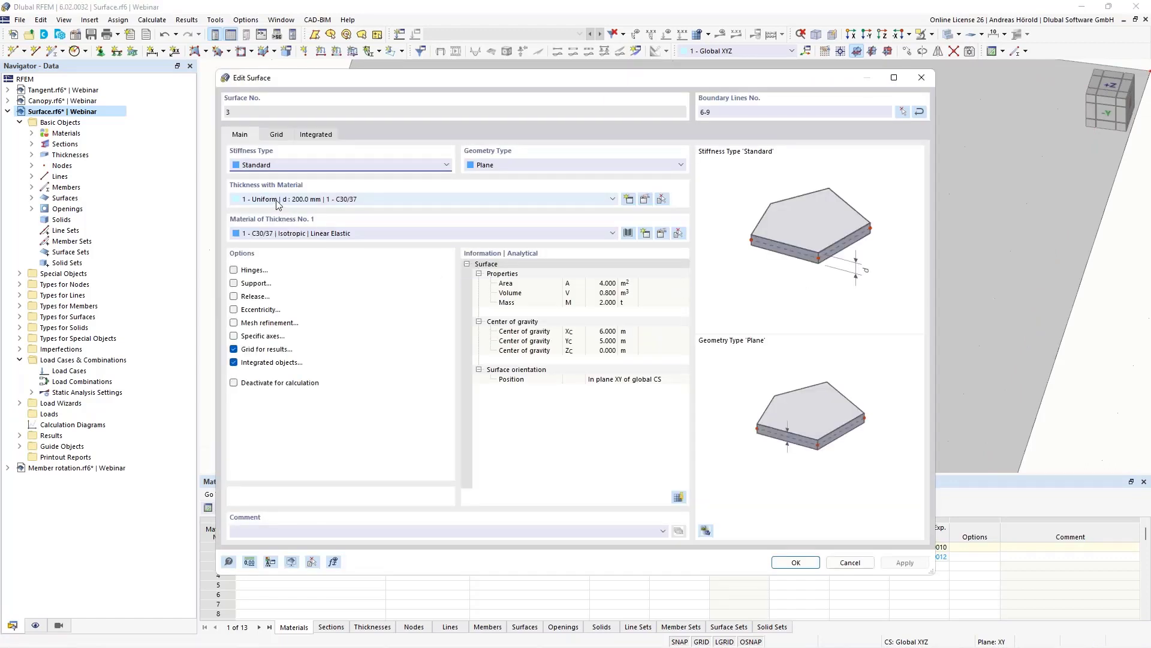
left_click(584, 198)
left_click(258, 220)
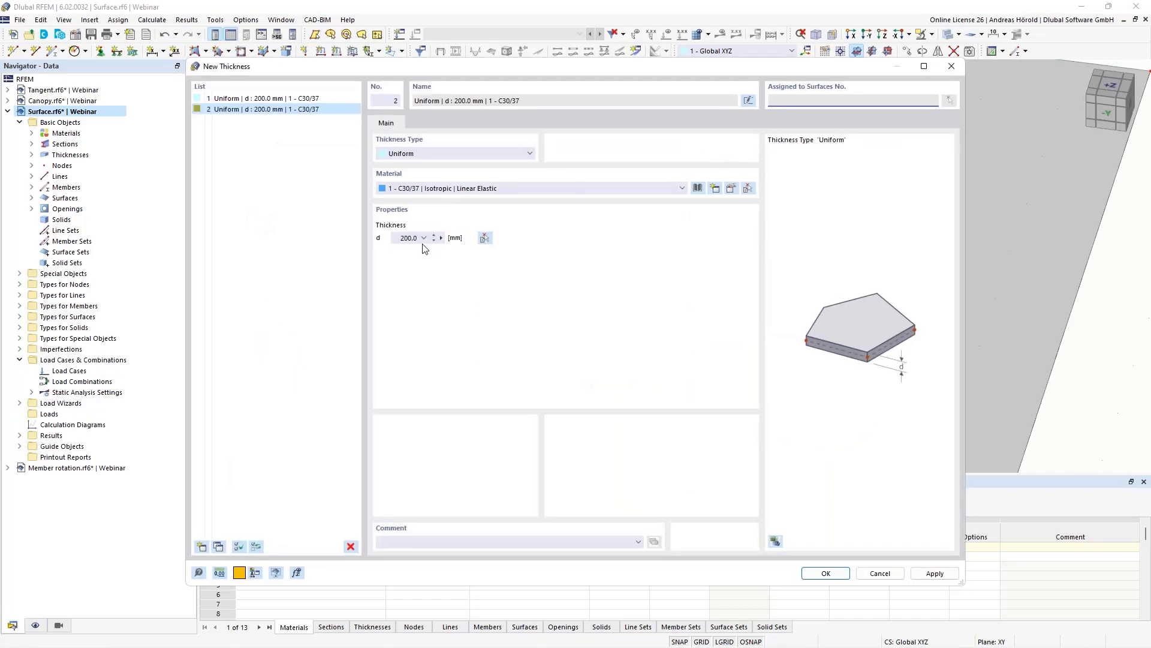
left_click(394, 238)
type("500")
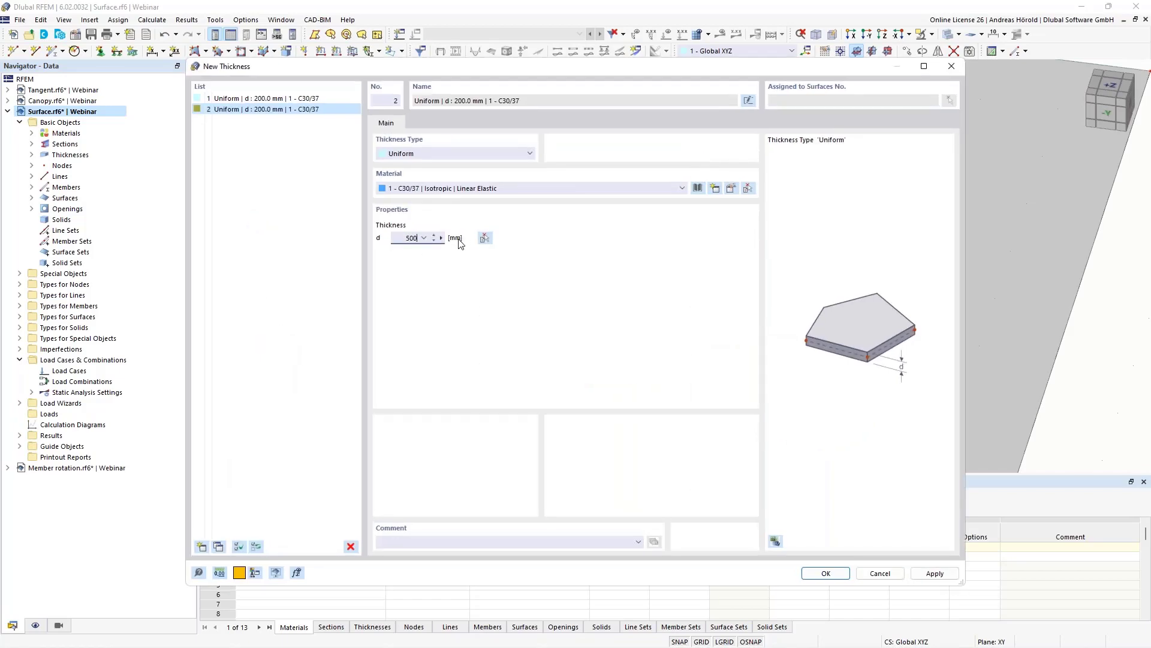
left_click(832, 573)
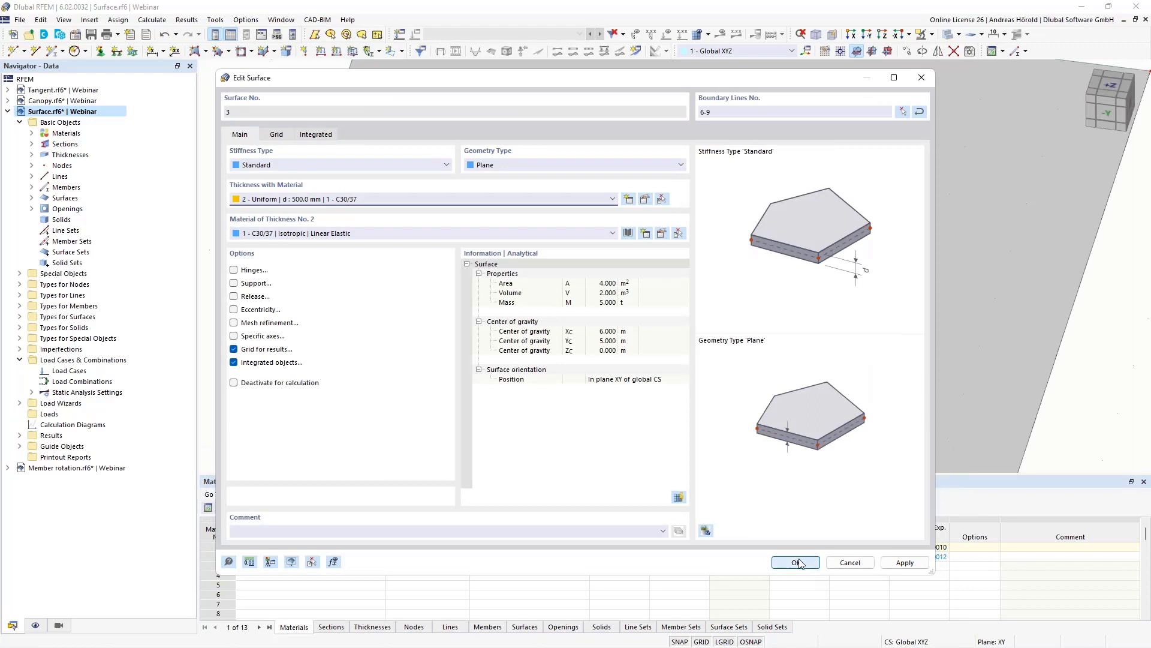
left_click(797, 563)
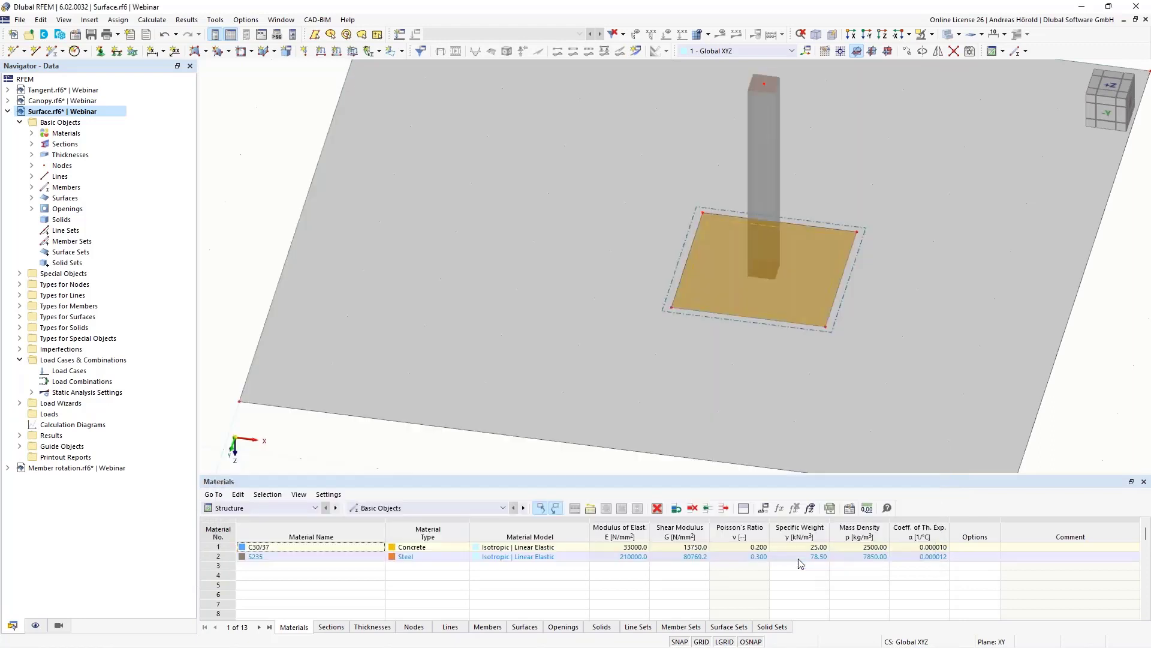
Render the surfaces filled including thickness and view the slab edge-on in the Y-direction, close to the column
middle_click_drag(1109, 378, 1103, 300, "ctrl")
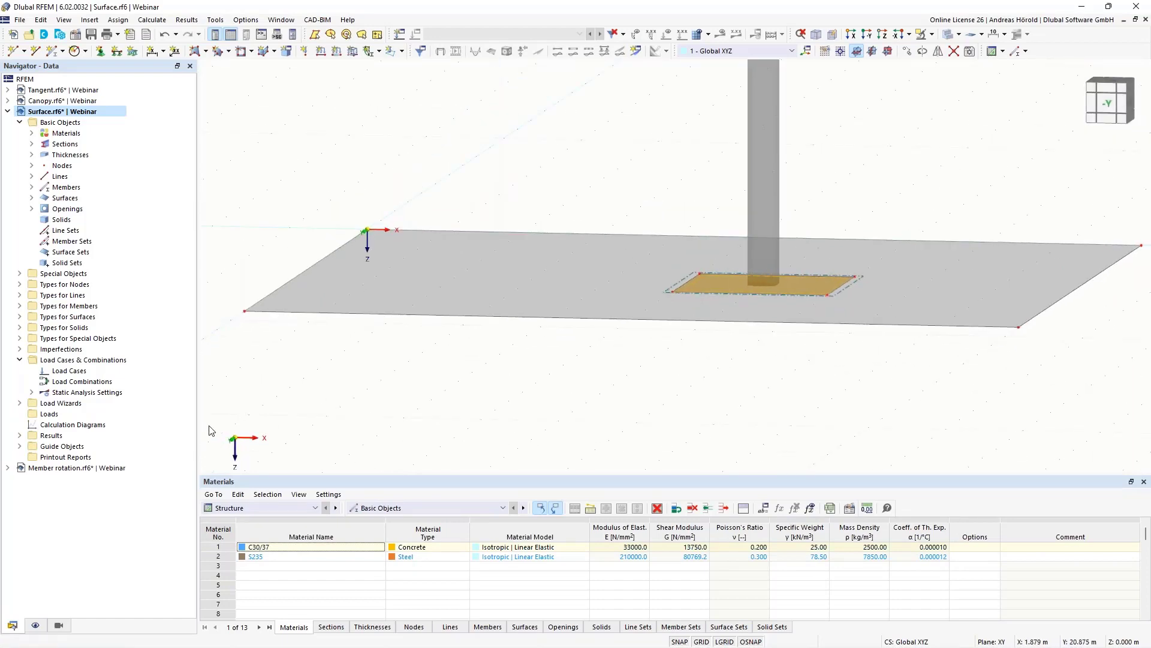
left_click(35, 624)
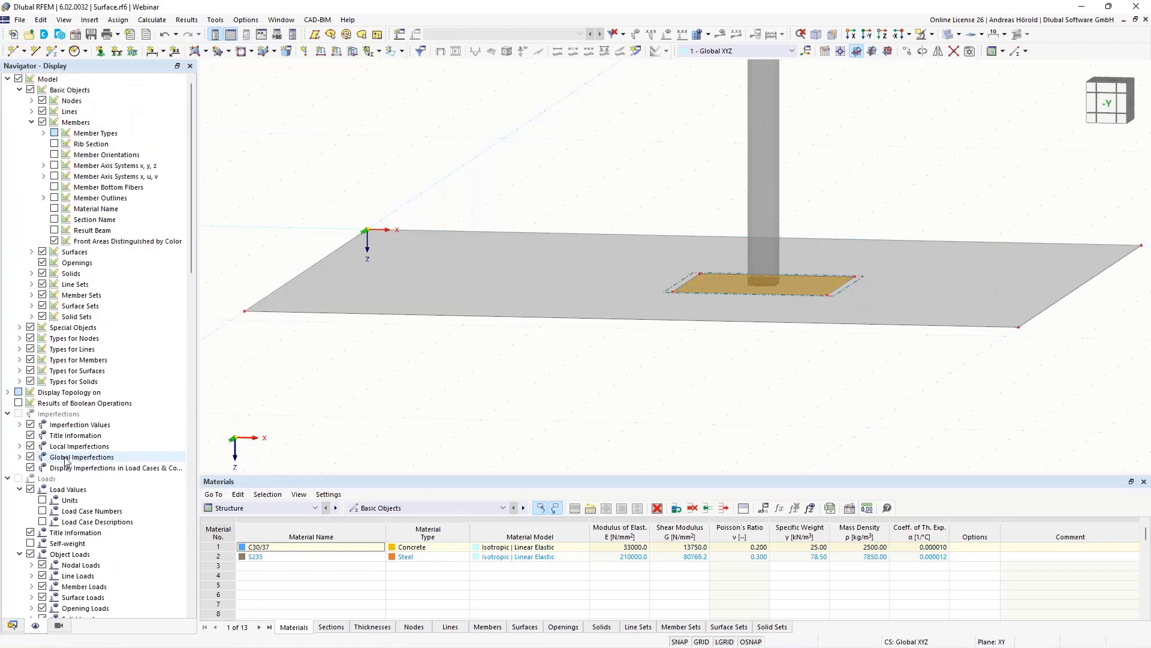
scroll(55, 476, "down", 2)
scroll(55, 477, "down", 15)
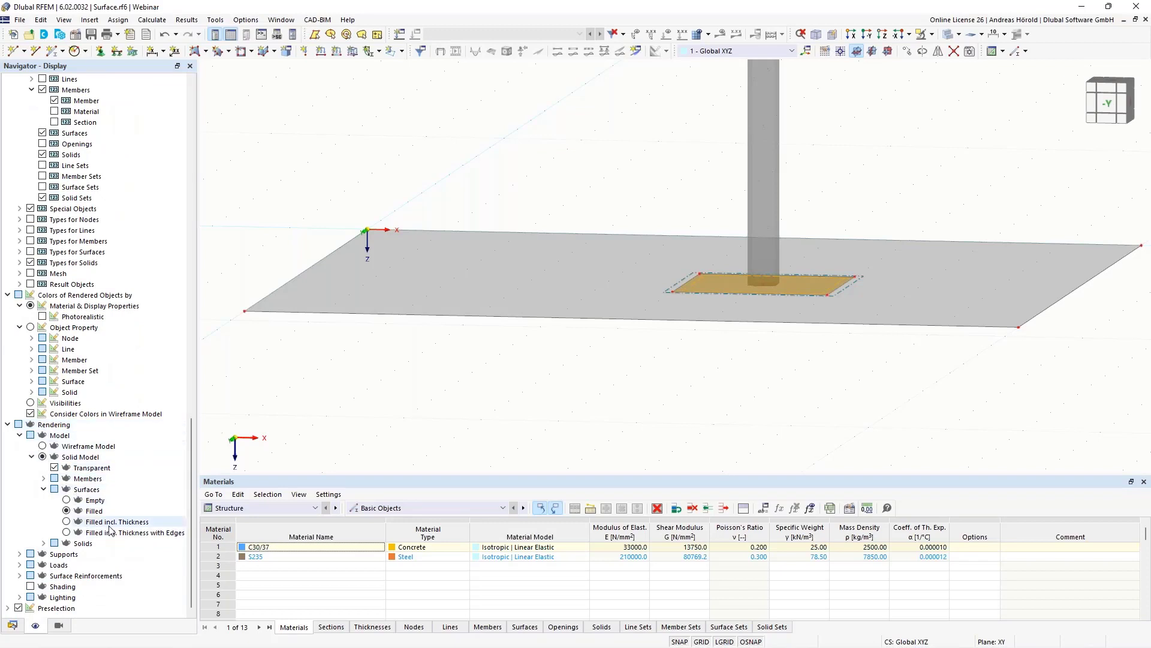
left_click(67, 521)
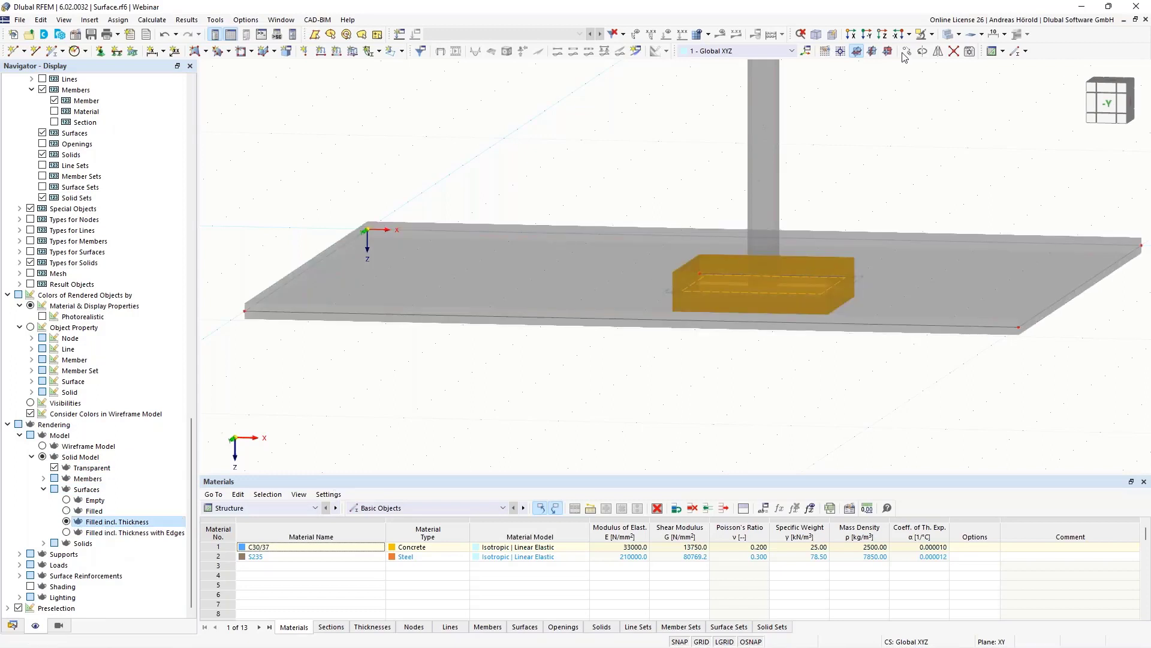
left_click(867, 35)
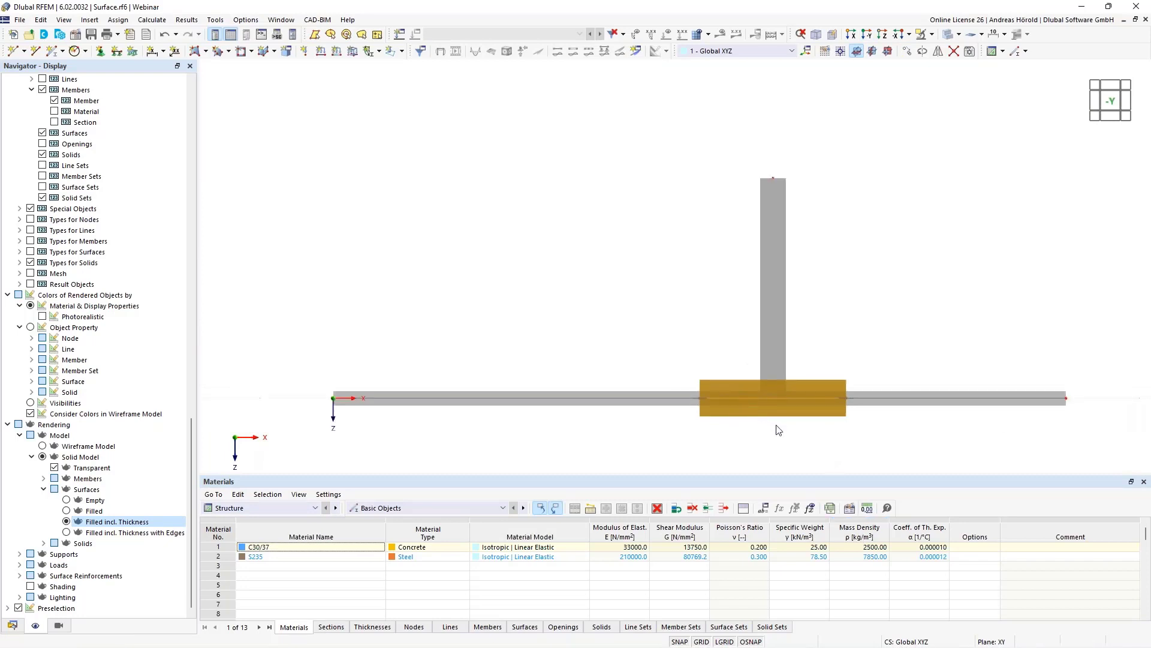
scroll(778, 427, "up", 3)
middle_click_drag(762, 421, 776, 352)
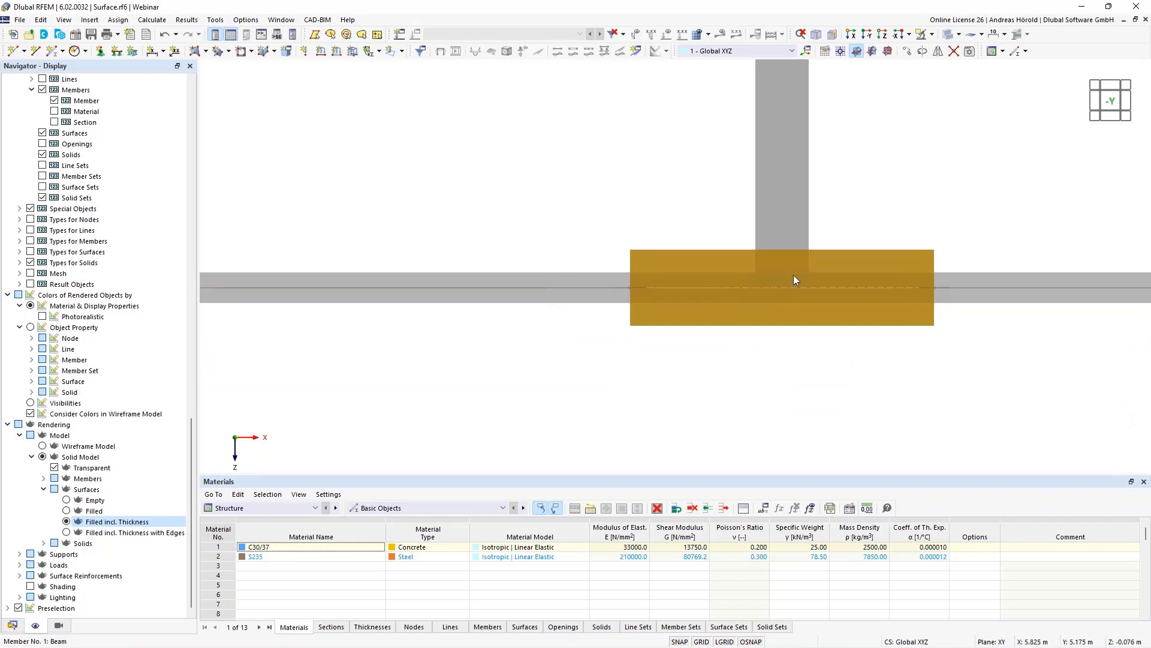
Create an eccentricity for the thickened square surface with a transverse offset from another object, setting thickness assignment and axis offset to Top
double_click(721, 267)
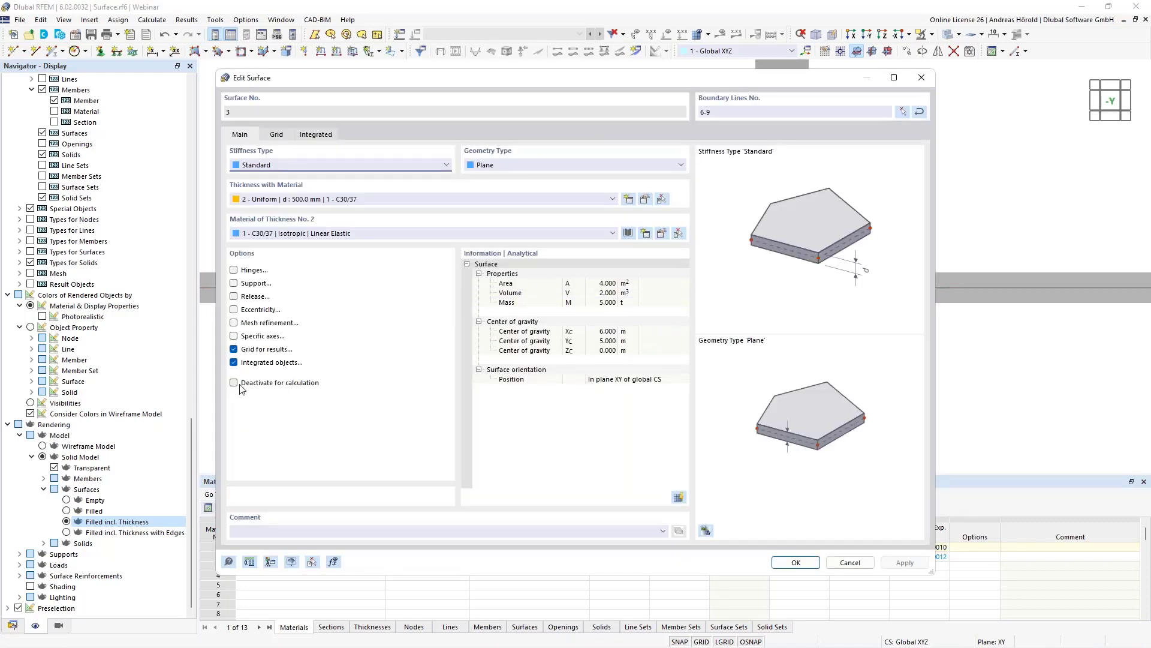
left_click(234, 309)
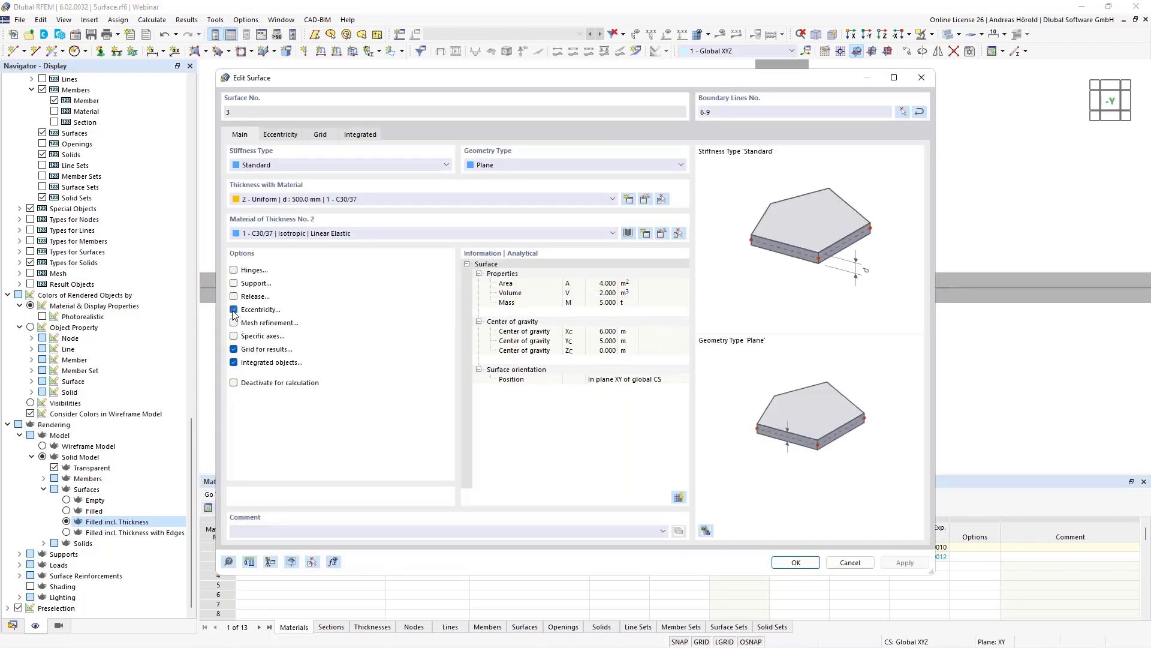
left_click(281, 135)
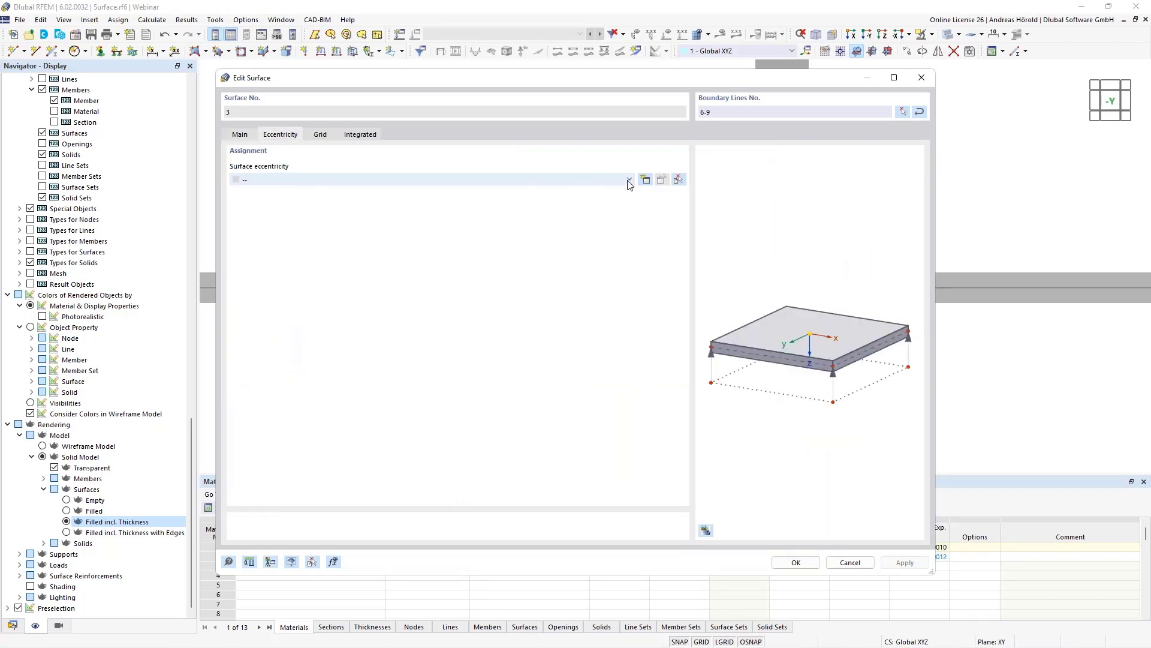
left_click(645, 180)
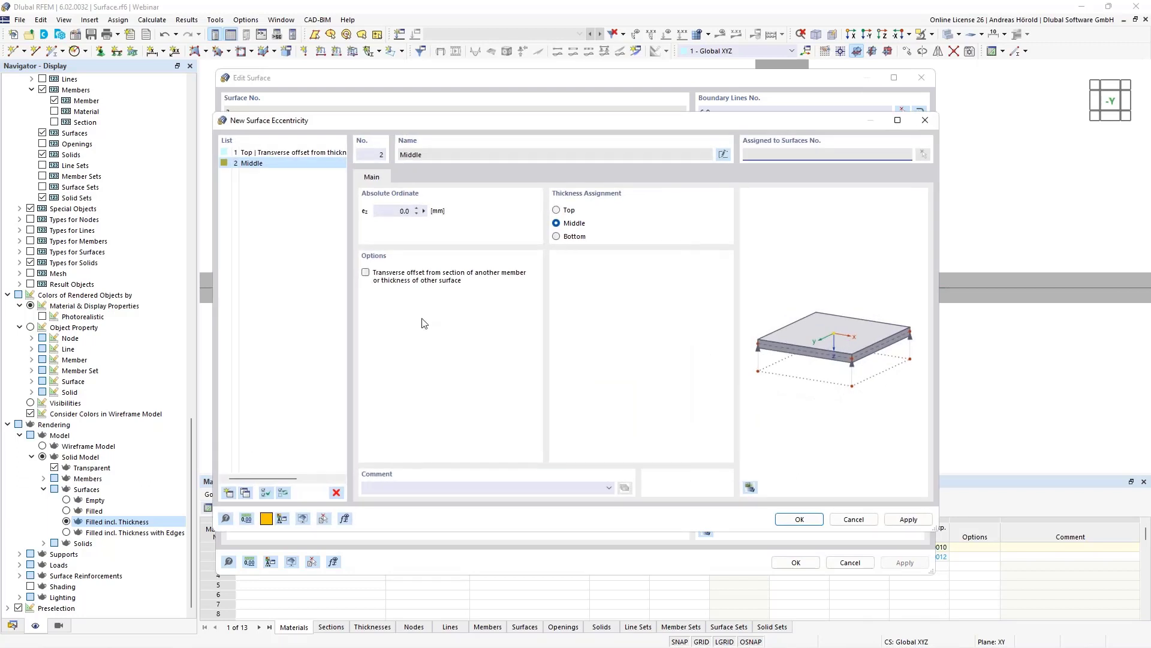
left_click(365, 273)
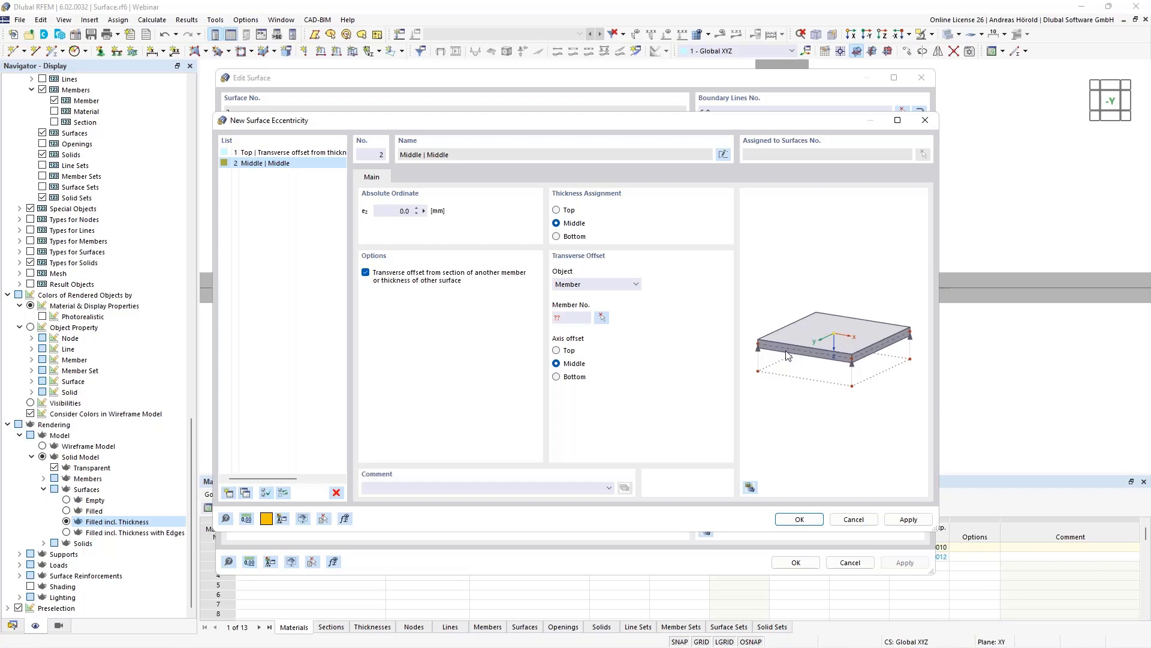
left_click(557, 210)
left_click(557, 351)
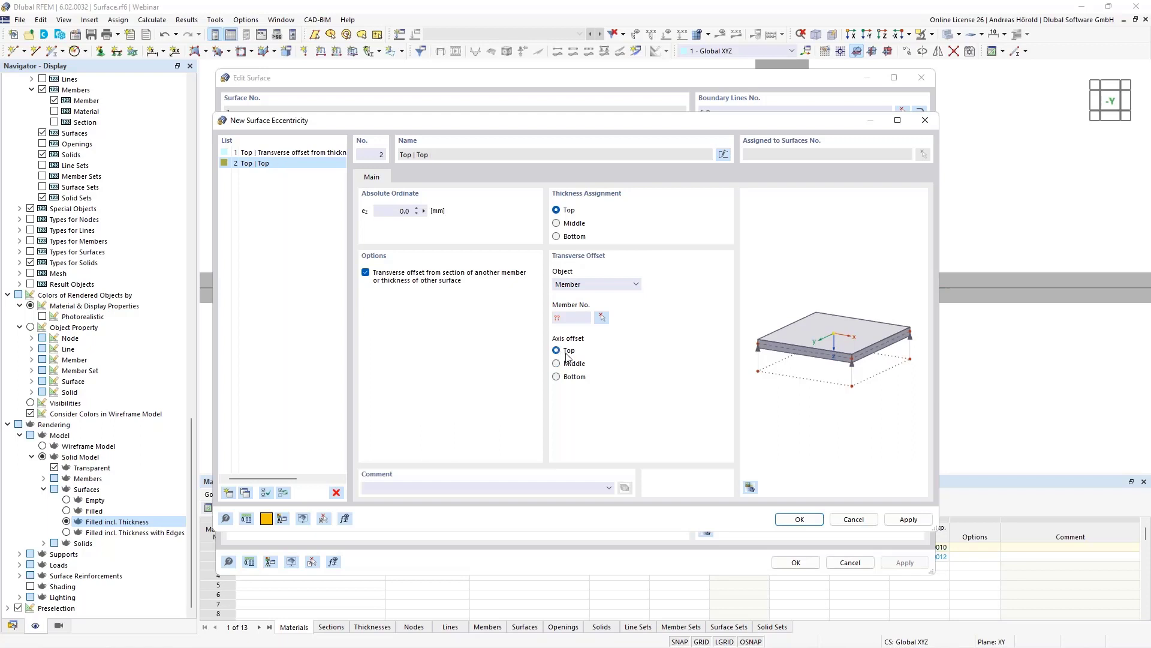
left_click(602, 318)
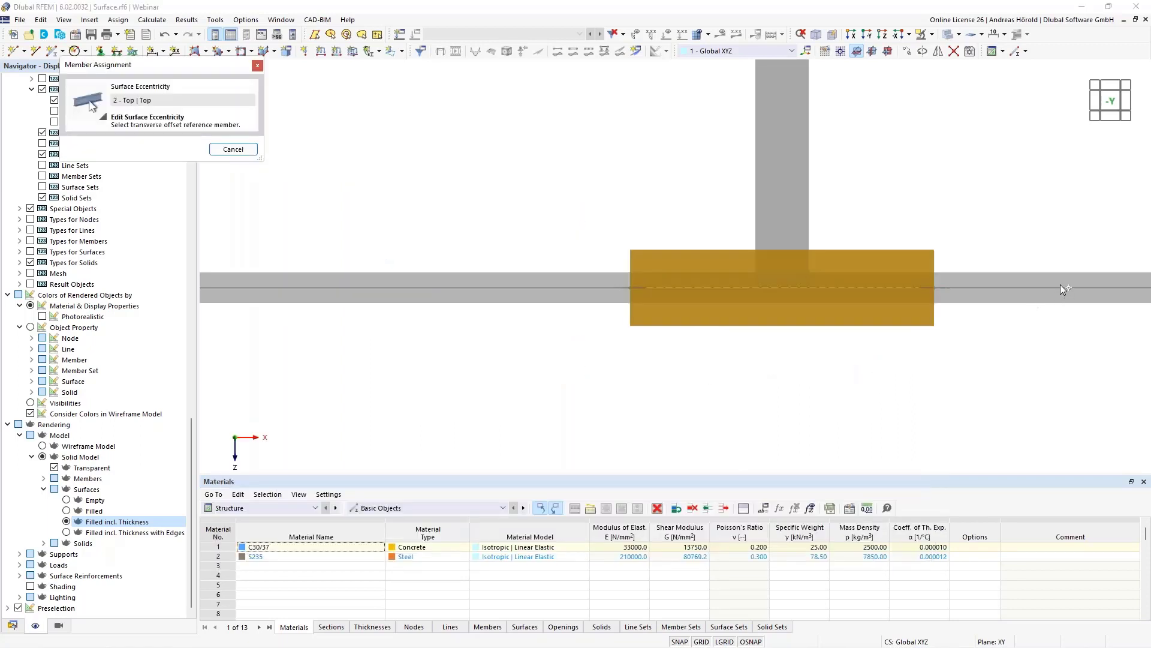
middle_click_drag(1029, 196, 1026, 229, "ctrl")
middle_click_drag(1018, 271, 758, 234)
scroll(758, 234, "down", 3)
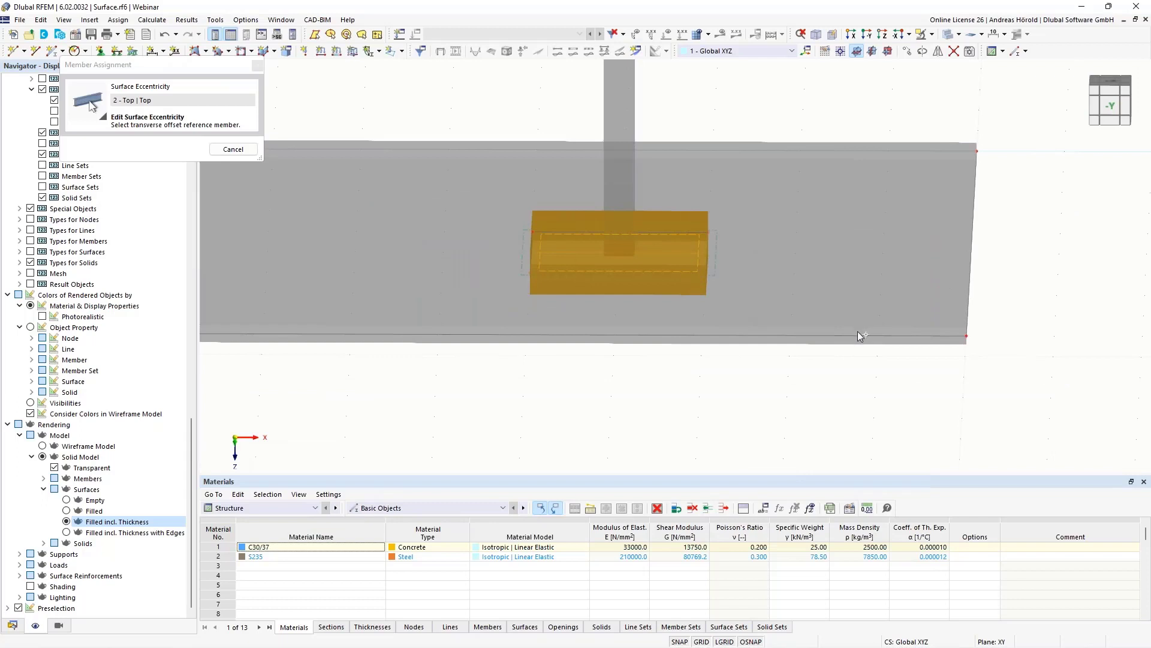
middle_click_drag(856, 399, 809, 376, "ctrl")
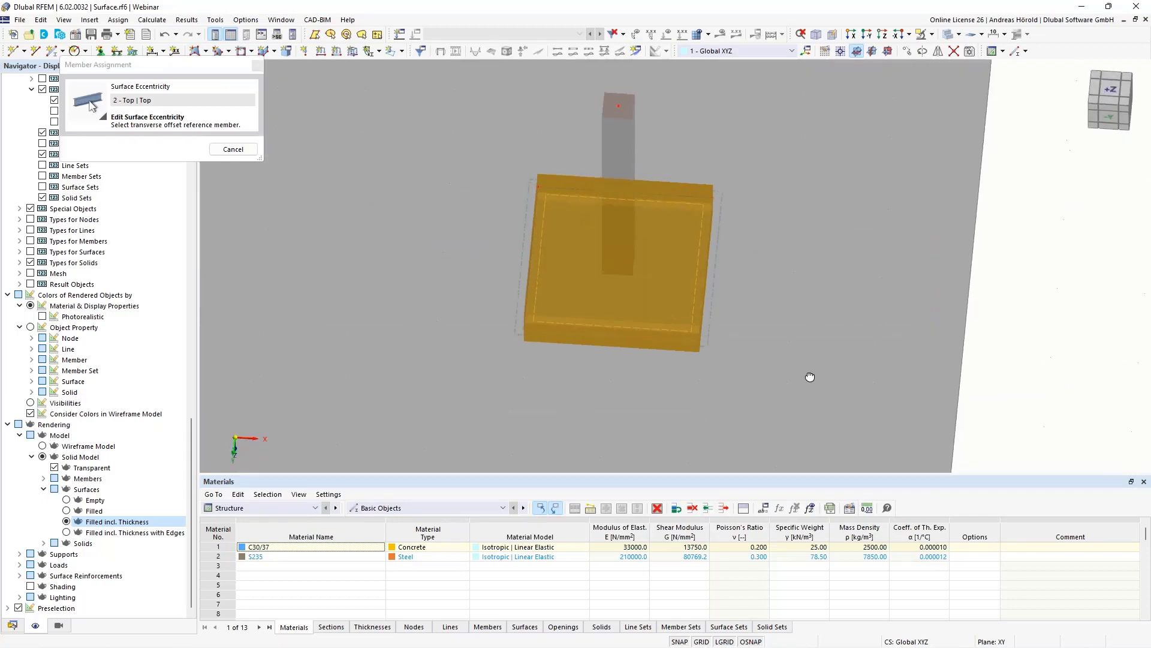
scroll(810, 373, "down", 3)
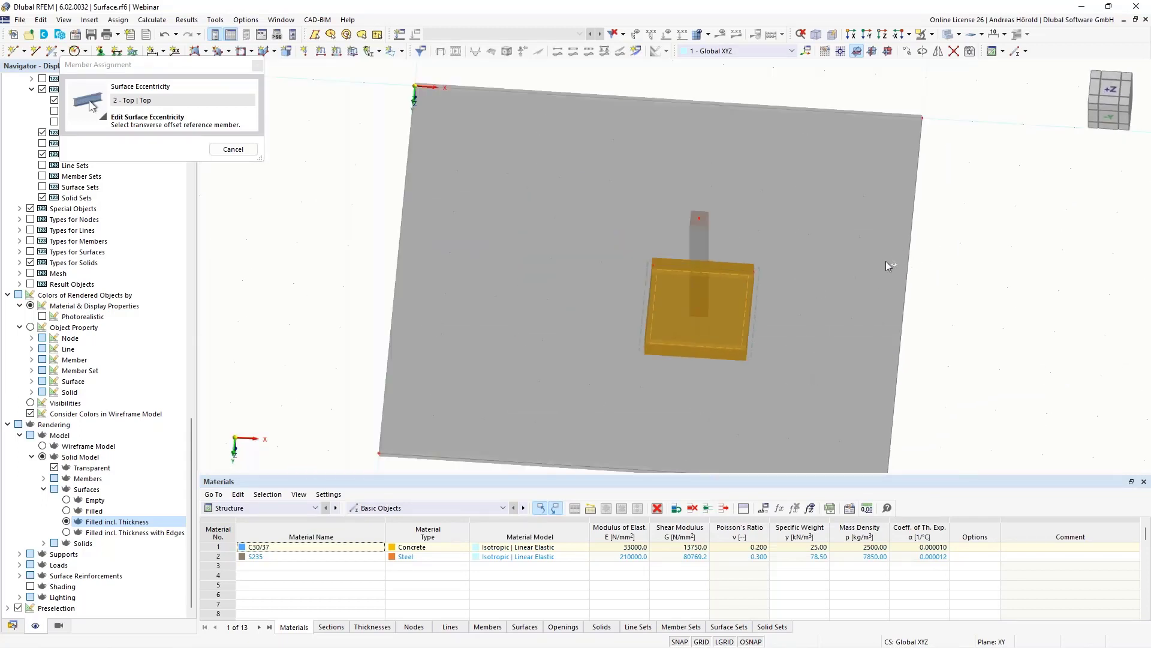
left_click(234, 149)
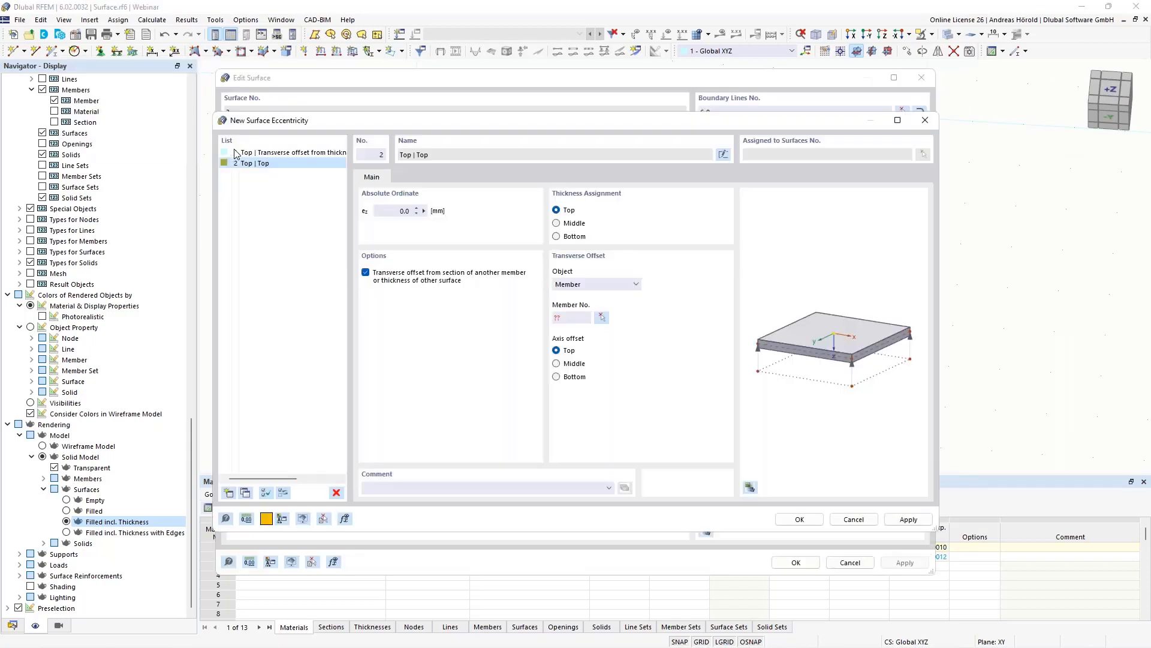
Reference the transverse offset to the main slab surface, apply the eccentricity to the square, and view the model in the Y-direction
left_click(580, 286)
left_click(581, 305)
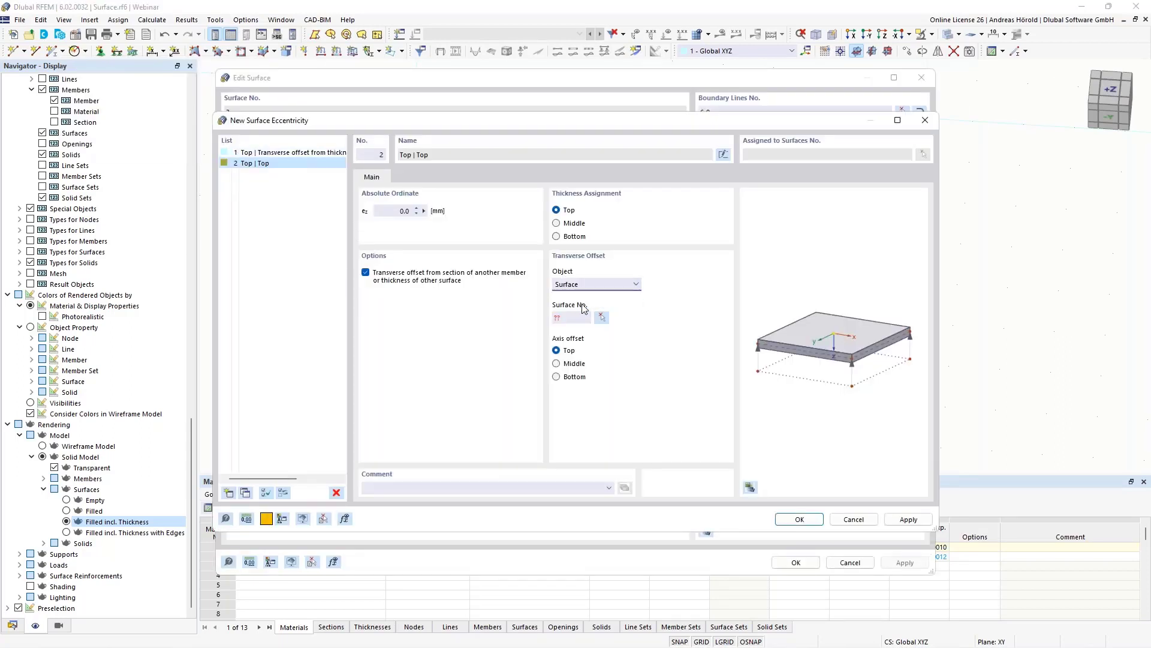
left_click(602, 319)
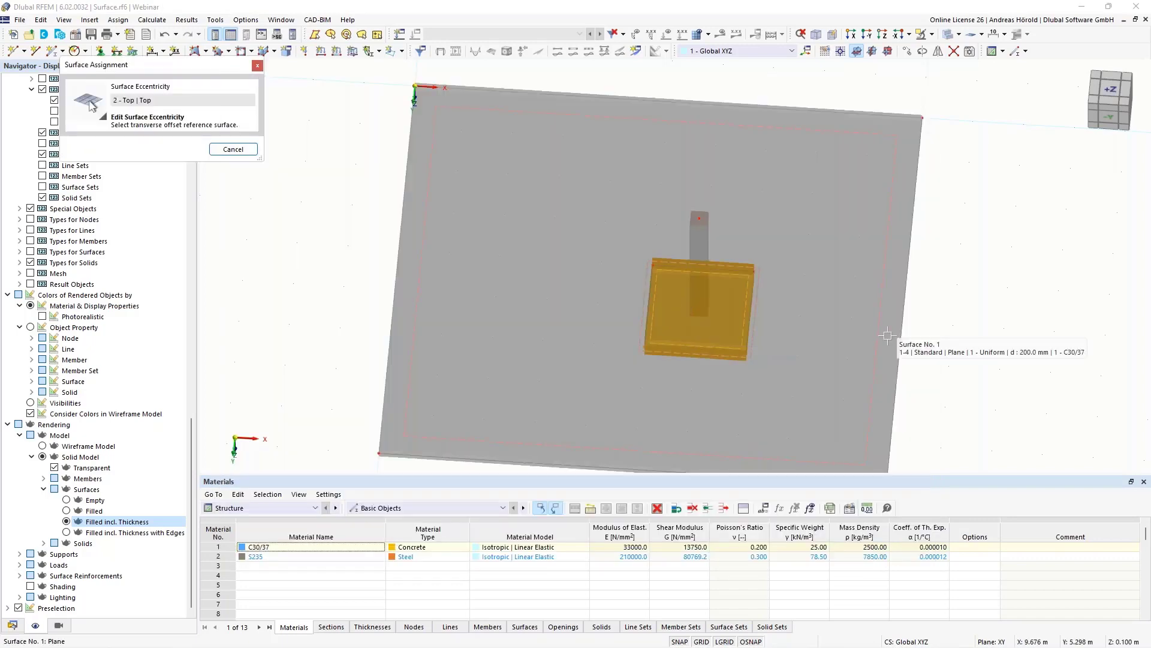
left_click(876, 336)
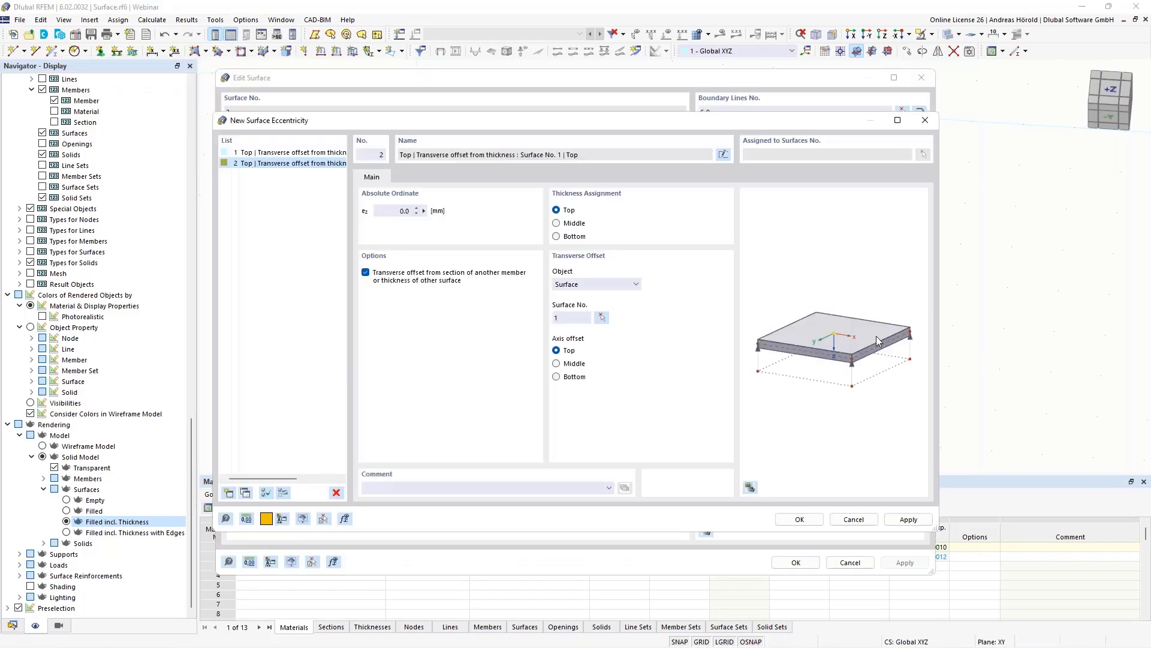
left_click(801, 520)
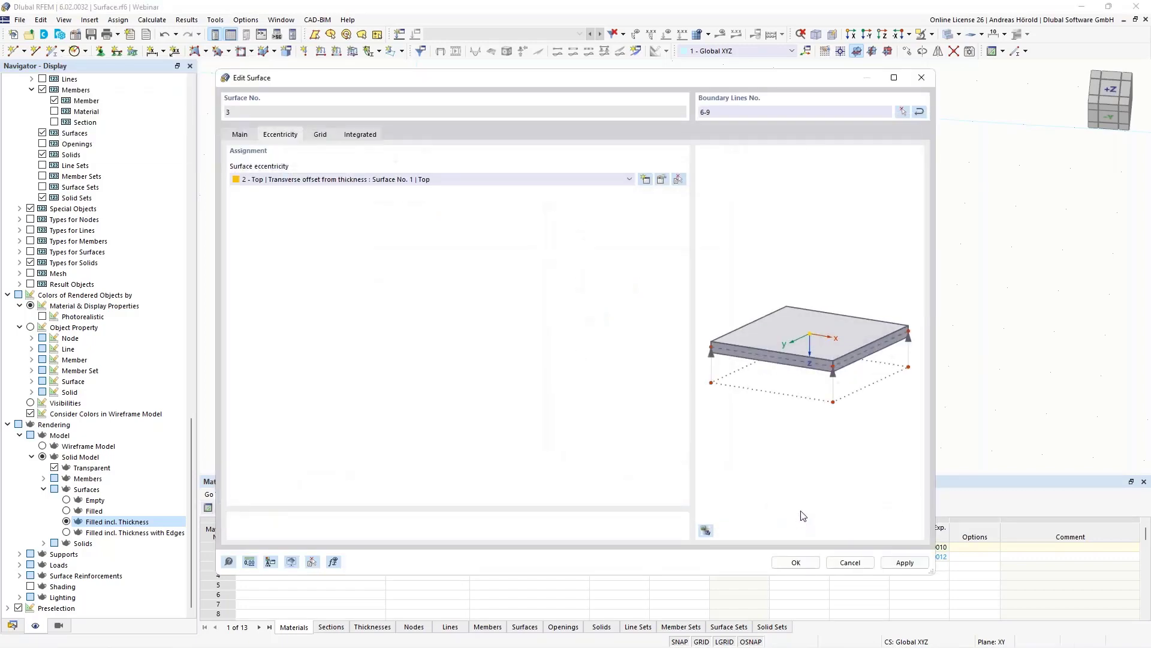
left_click(794, 562)
left_click(867, 37)
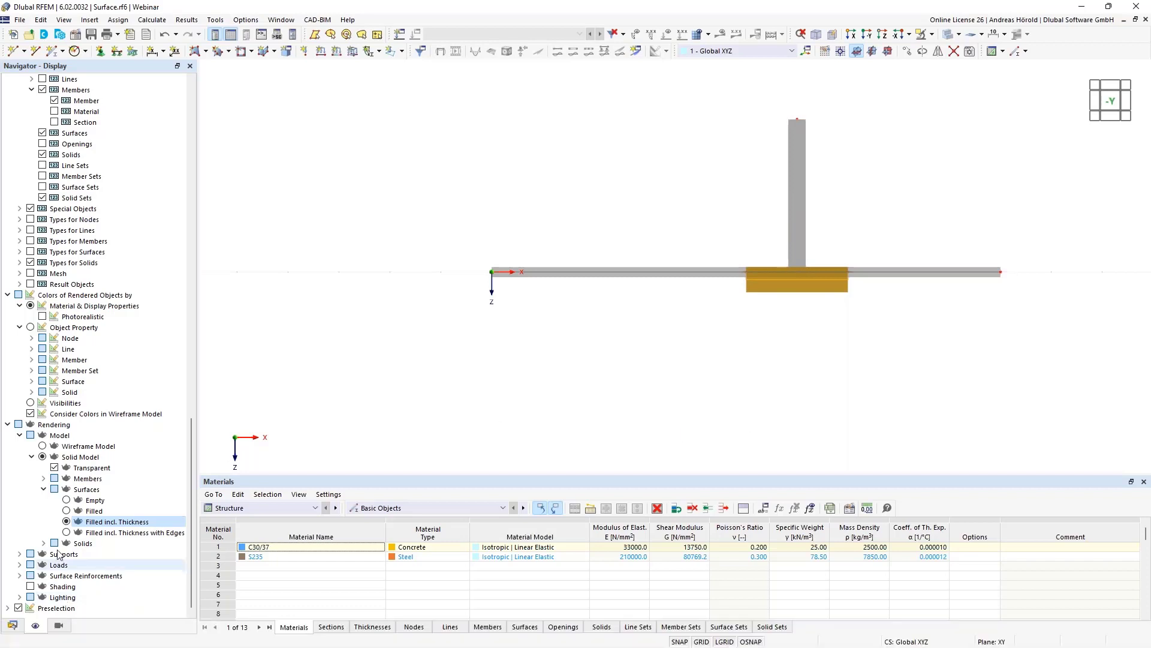
Return to the model data, switch to the Member rotation.rf6 model, and reduce the table area to enlarge the graphics
mouse_move(12, 637)
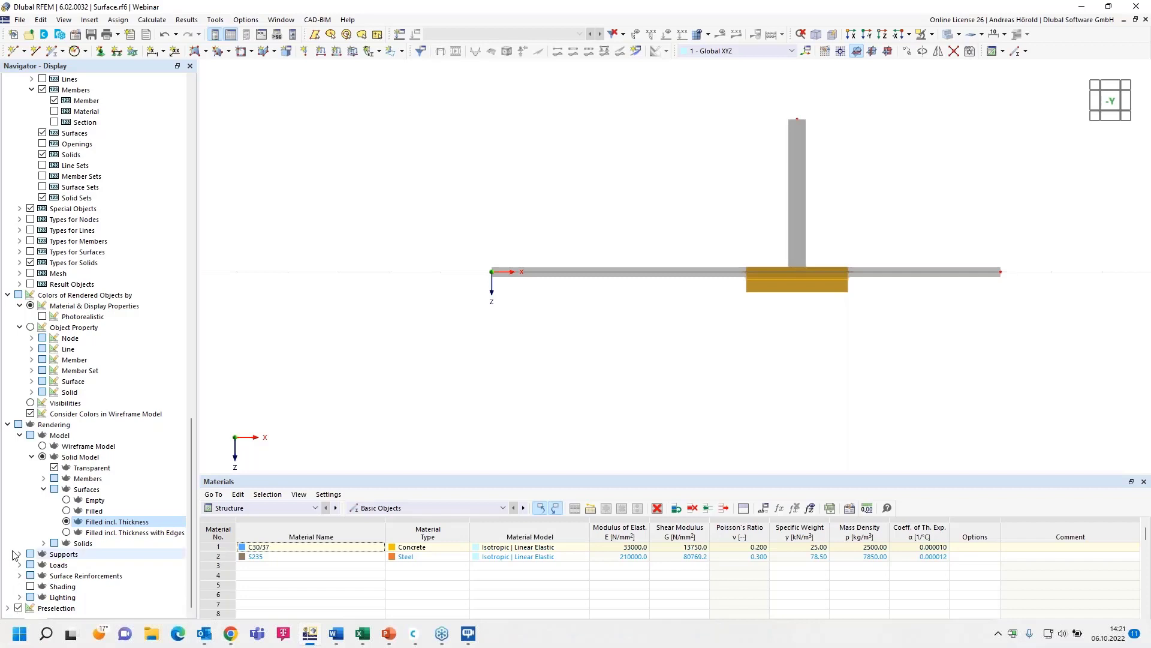
left_click(12, 625)
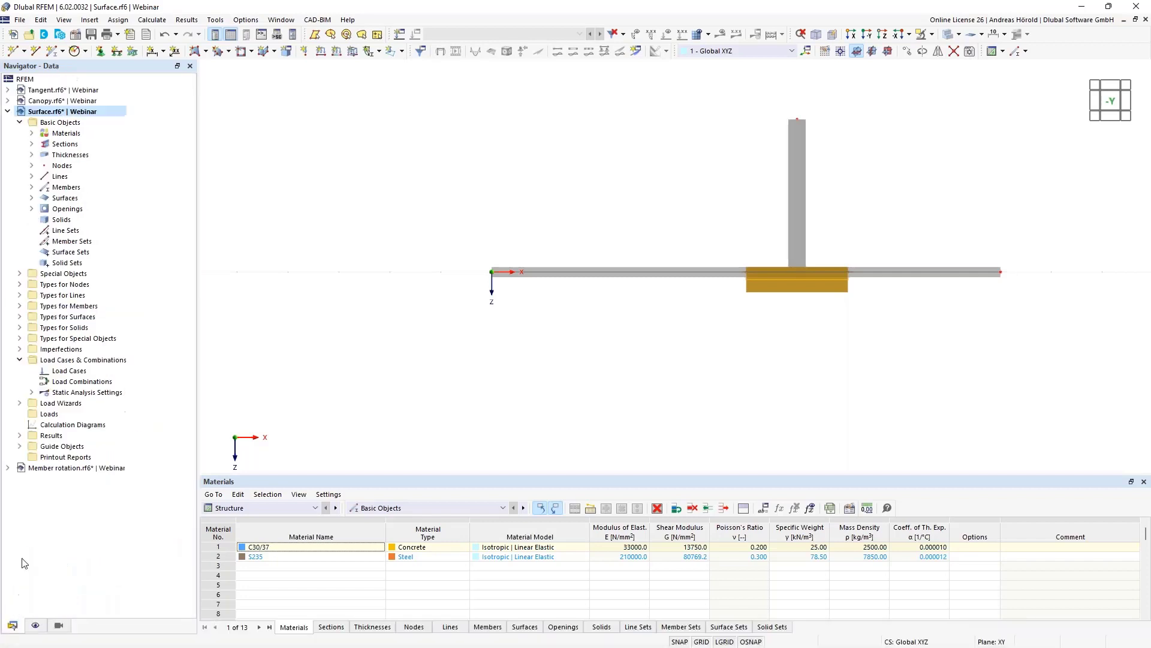
left_click(46, 469)
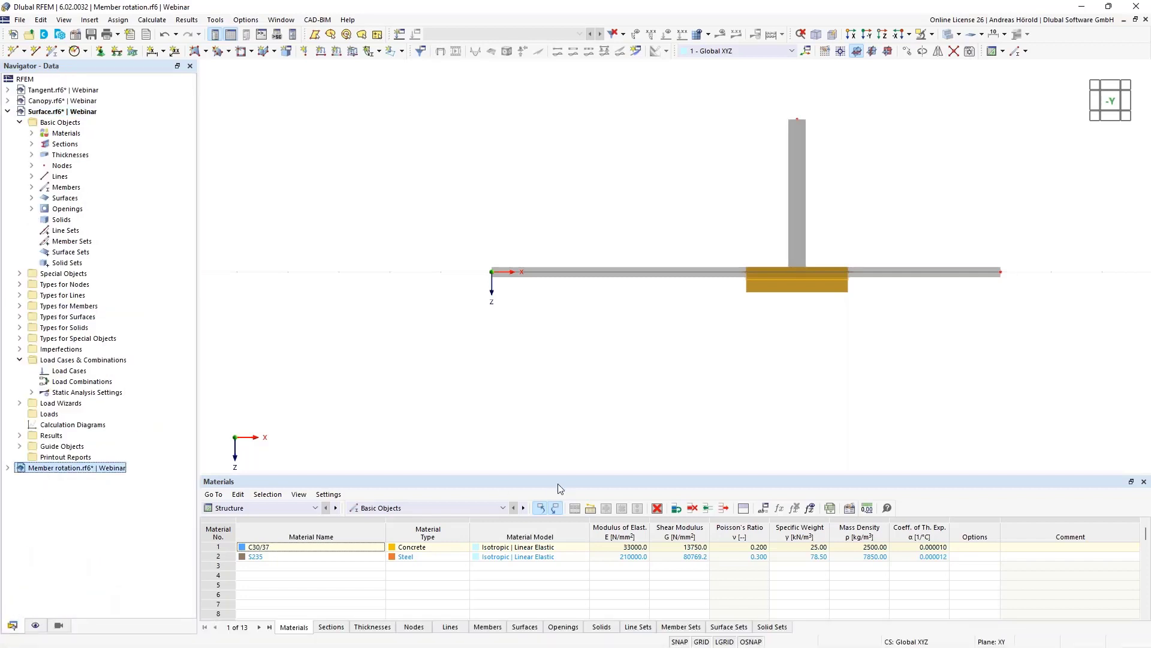
left_click_drag(563, 476, 561, 538)
scroll(553, 461, "down", 1)
middle_click_drag(552, 461, 554, 405)
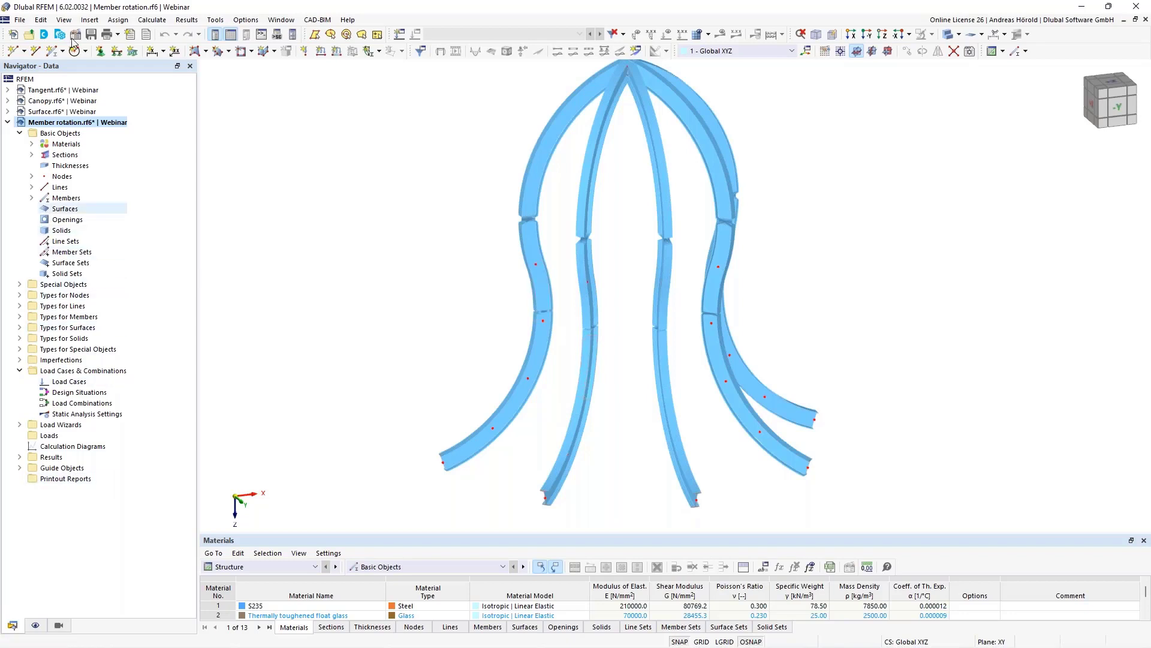
Display the member axis systems x, y, z and examine the member orientations at the arch joints
left_click(35, 626)
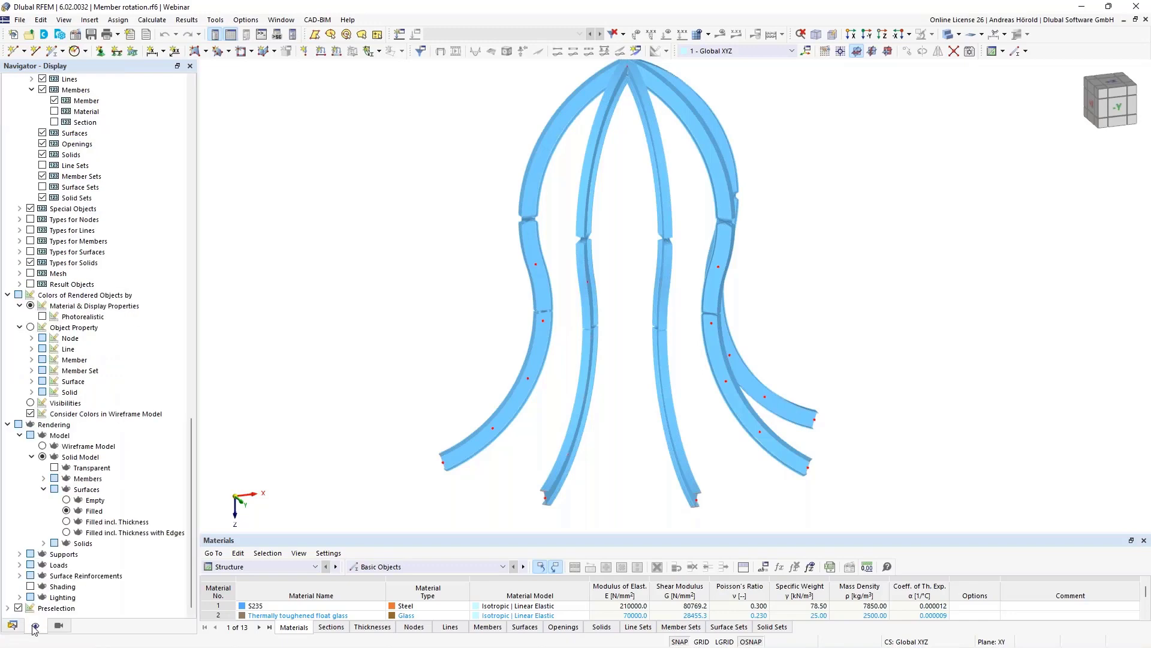
scroll(90, 198, "up", 20)
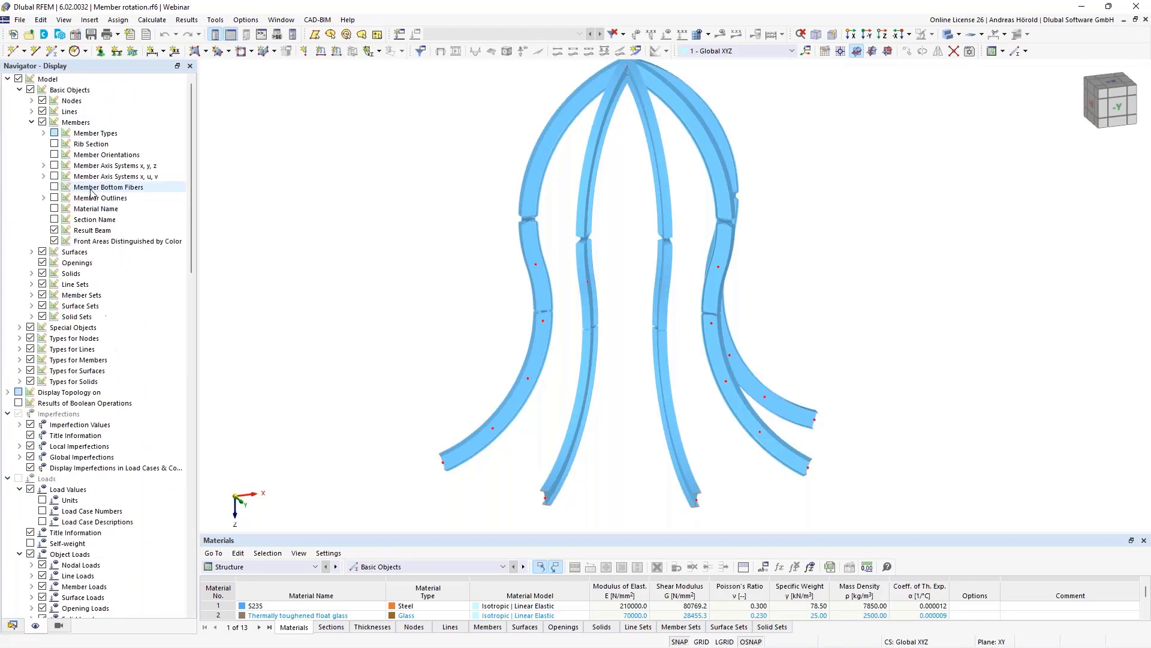
left_click(32, 122)
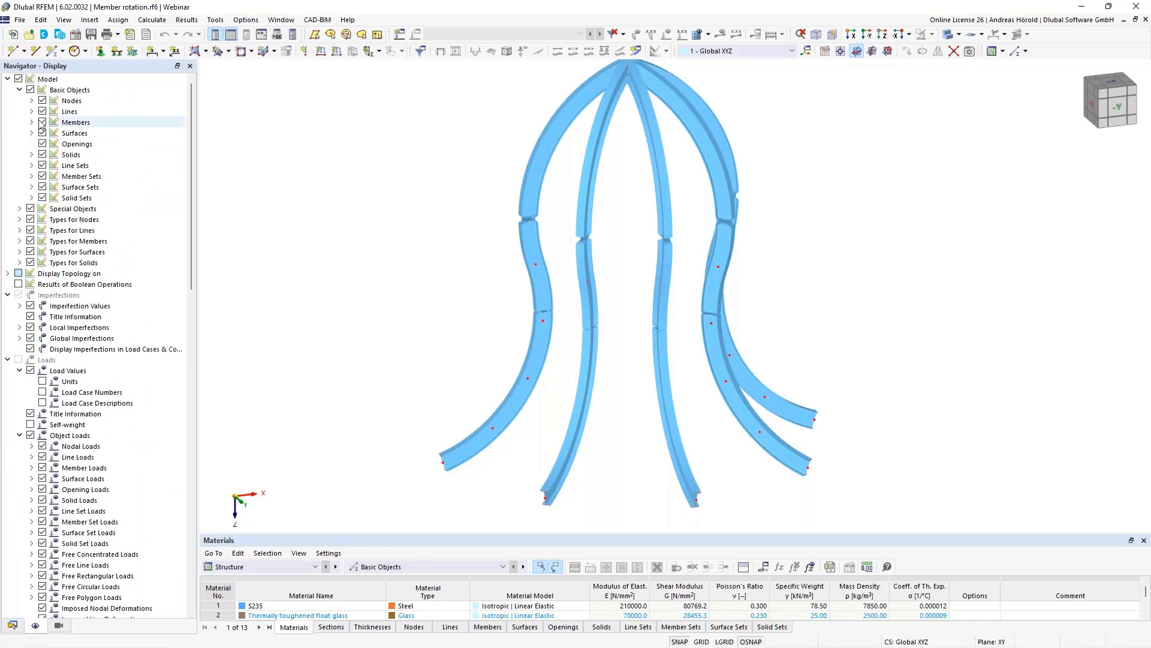
left_click(32, 122)
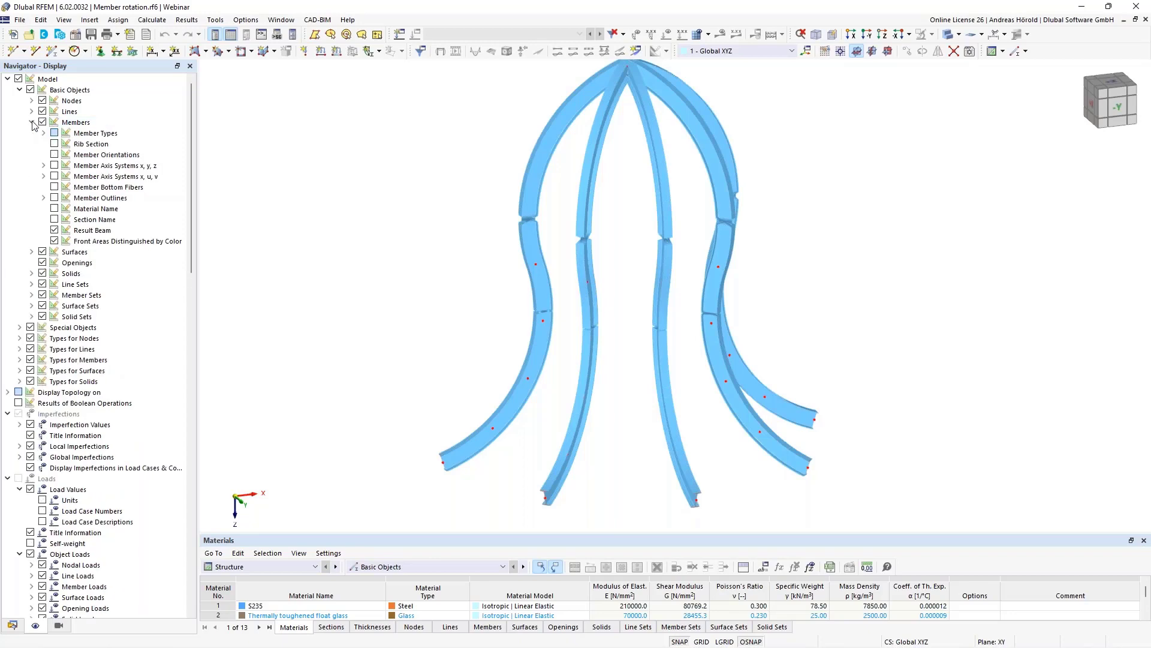
left_click(54, 166)
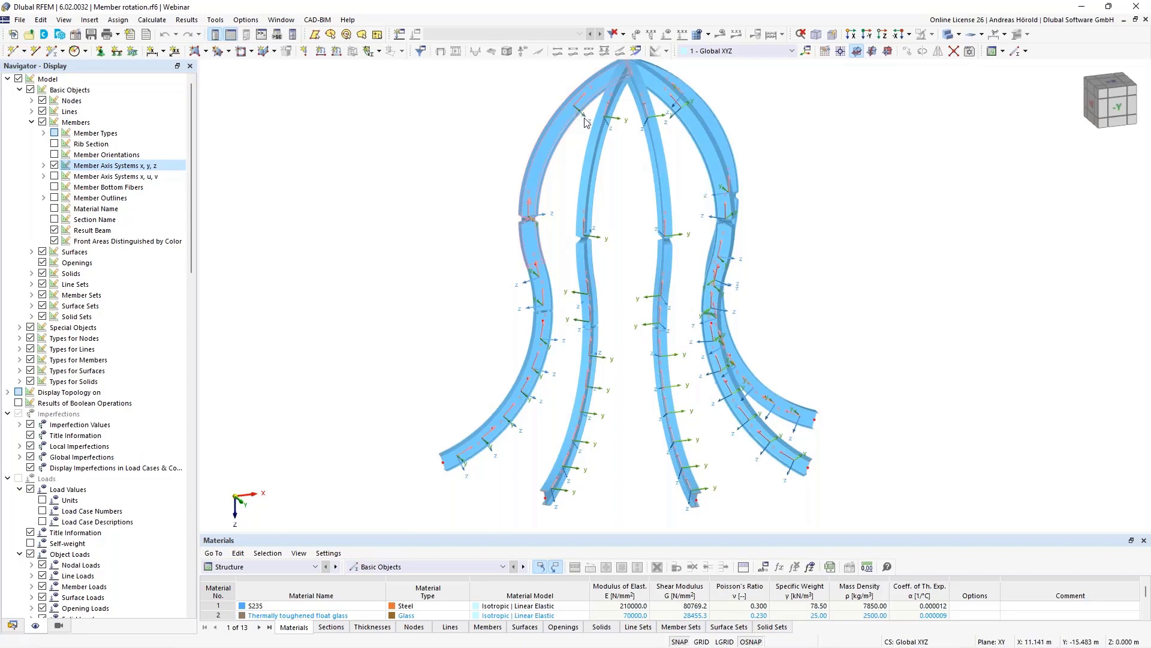
scroll(574, 145, "up", 3)
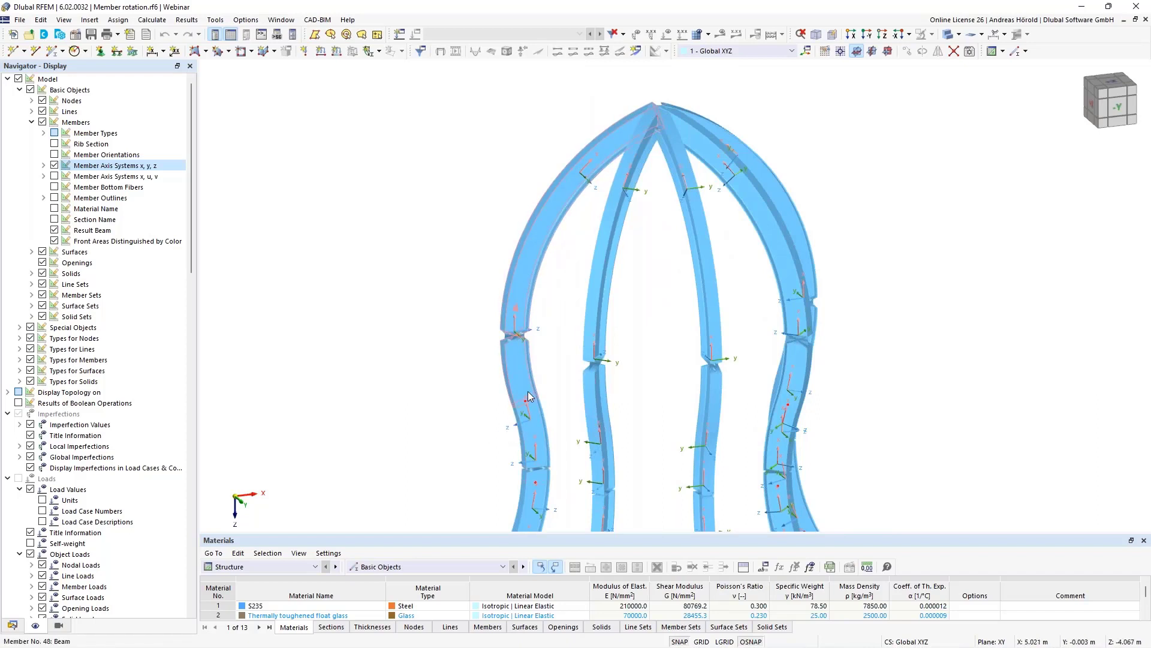
scroll(522, 360, "up", 3)
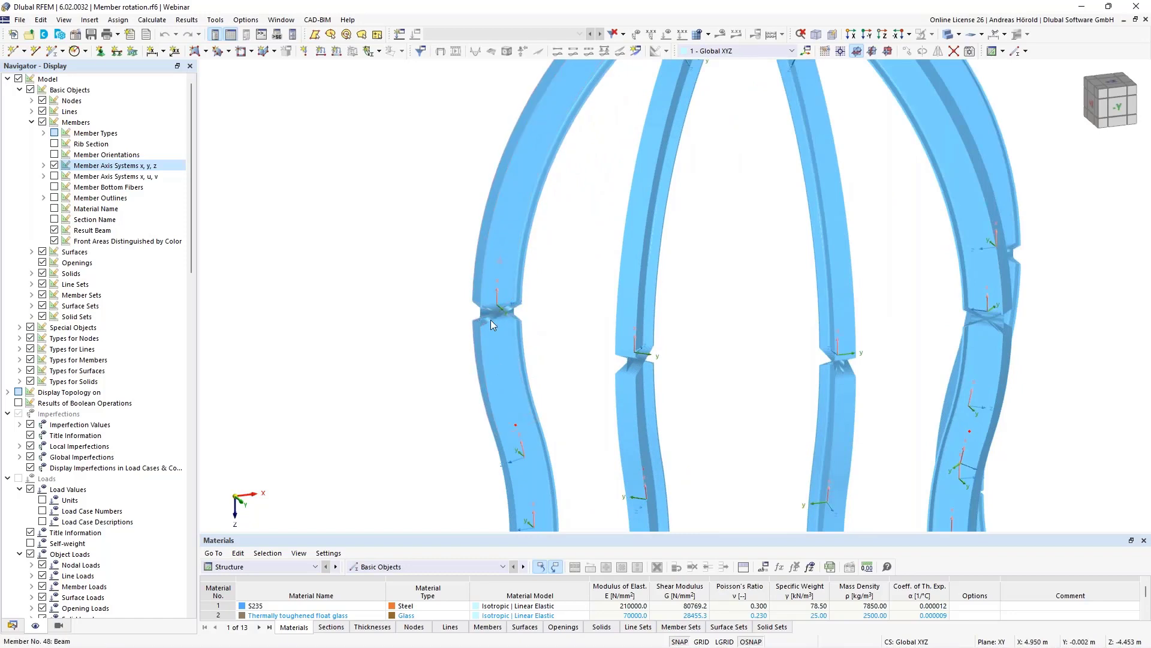
scroll(539, 342, "down", 4)
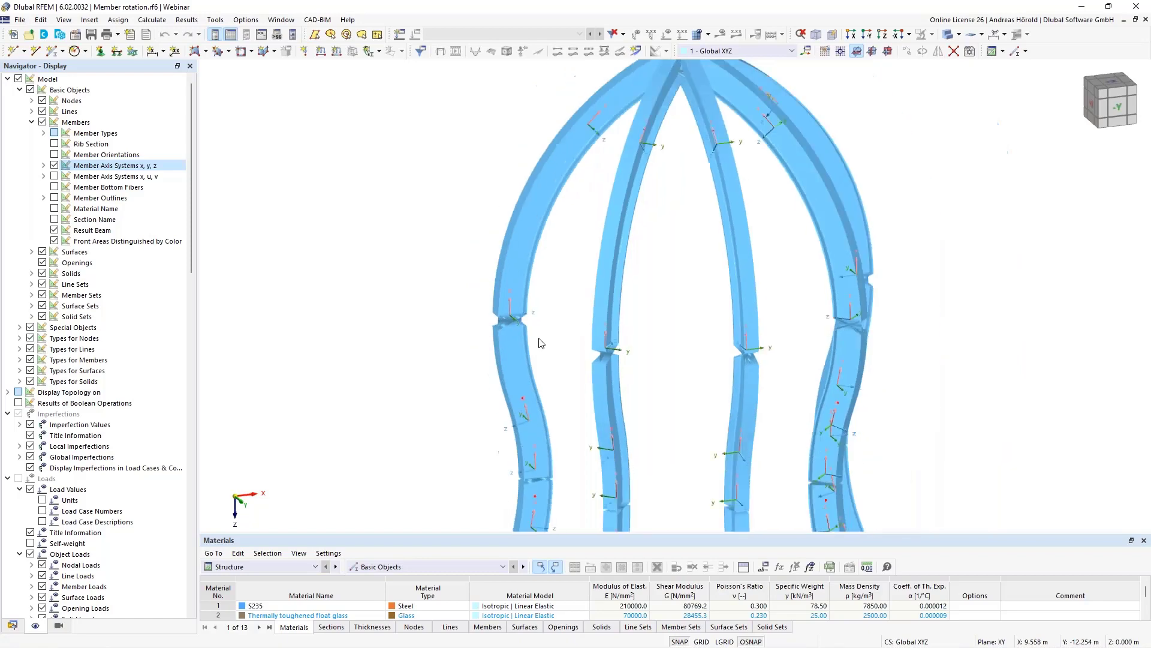
middle_click_drag(619, 416, 624, 308)
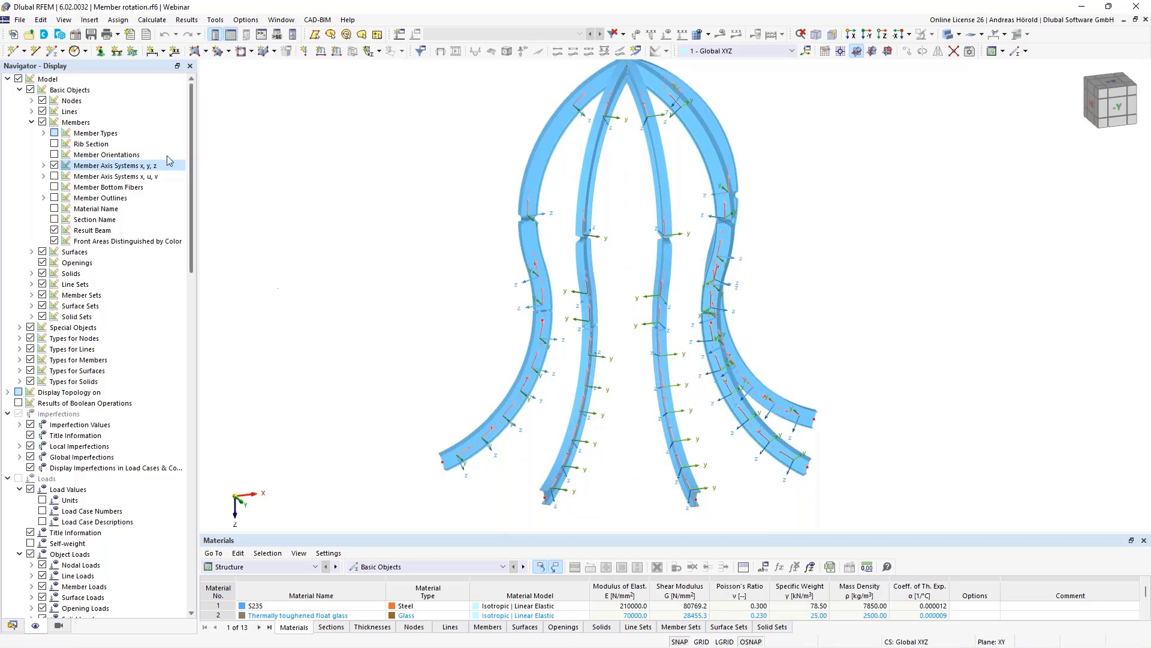
Create a node between two nodes, at 50% of the distance between the foot nodes of two opposite curved legs
left_click(24, 52)
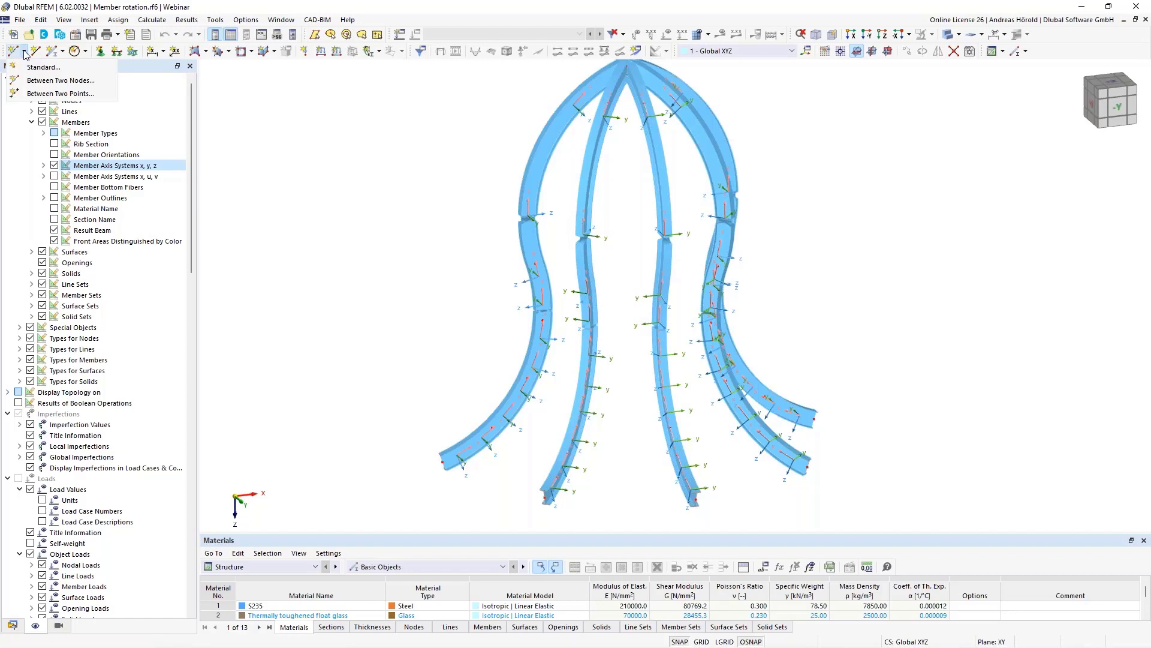
left_click(52, 81)
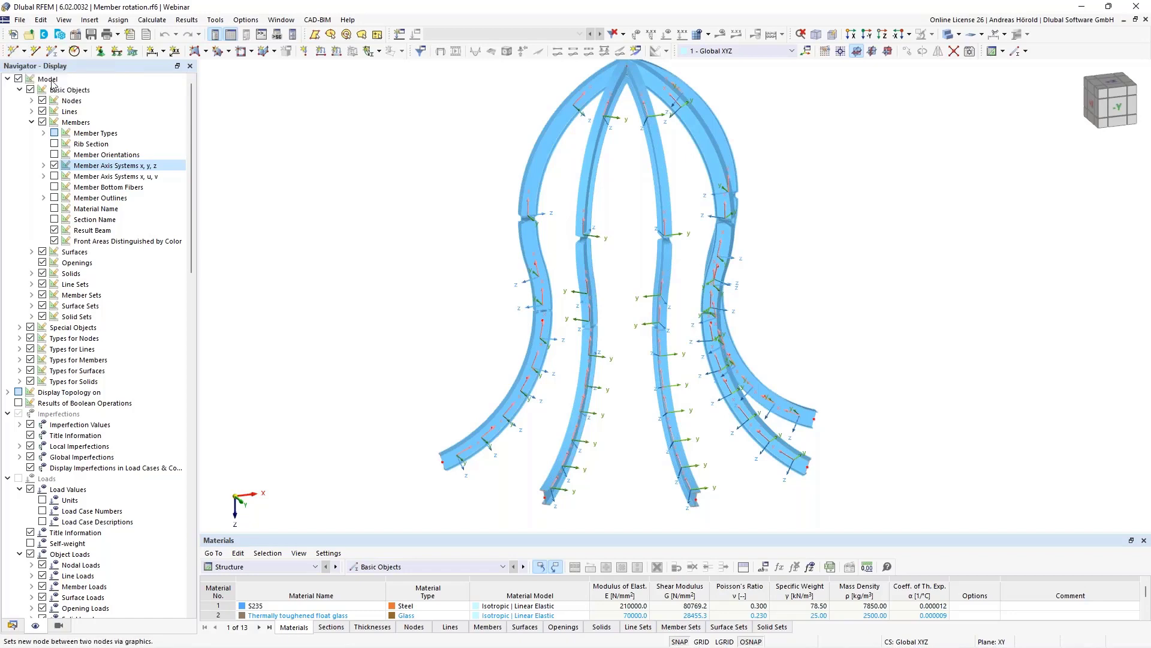
left_click(443, 461)
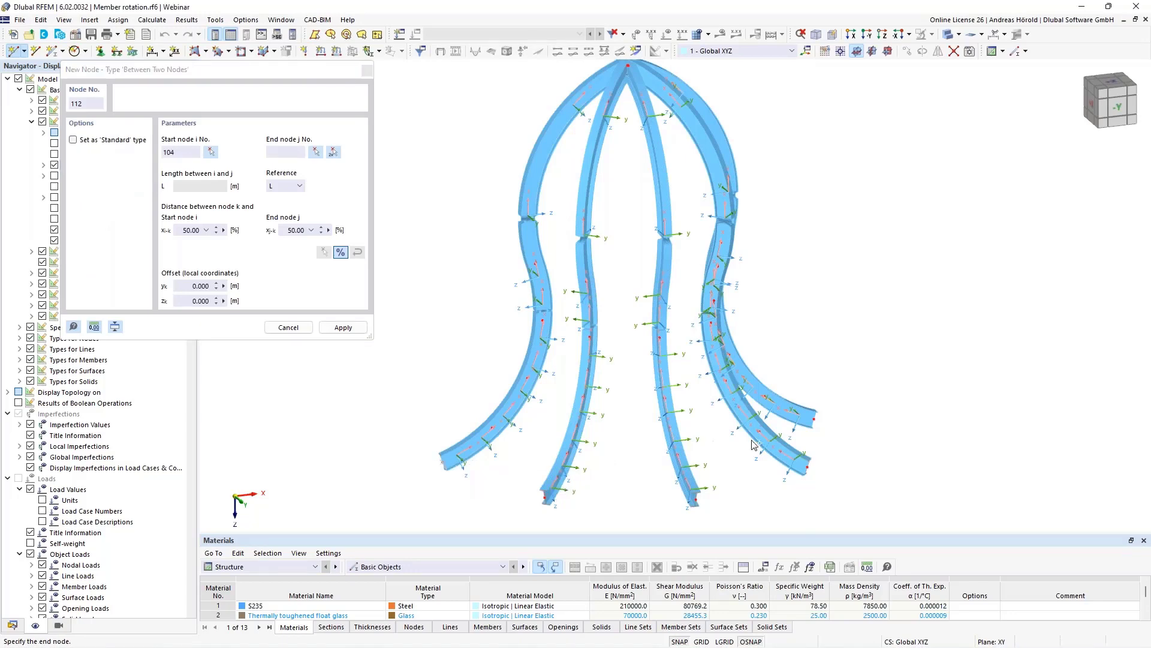
left_click(813, 418)
key("Escape")
Edit all members of the structure together and set their member rotation type to Help node
left_click_drag(408, 520, 846, 150)
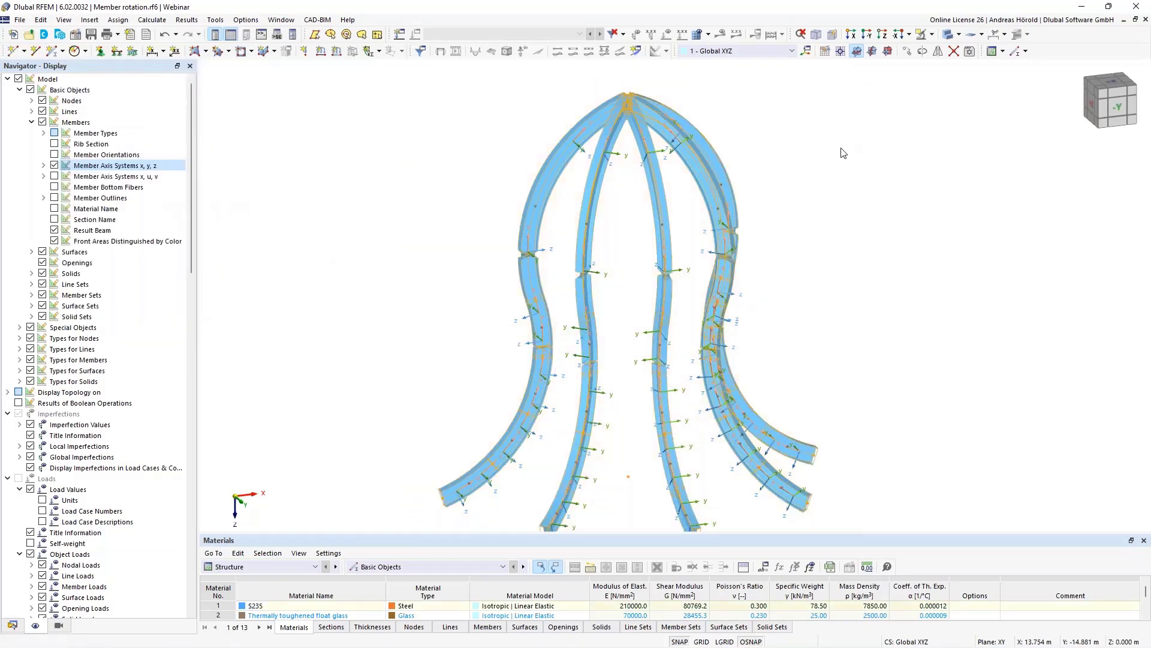
double_click(711, 190)
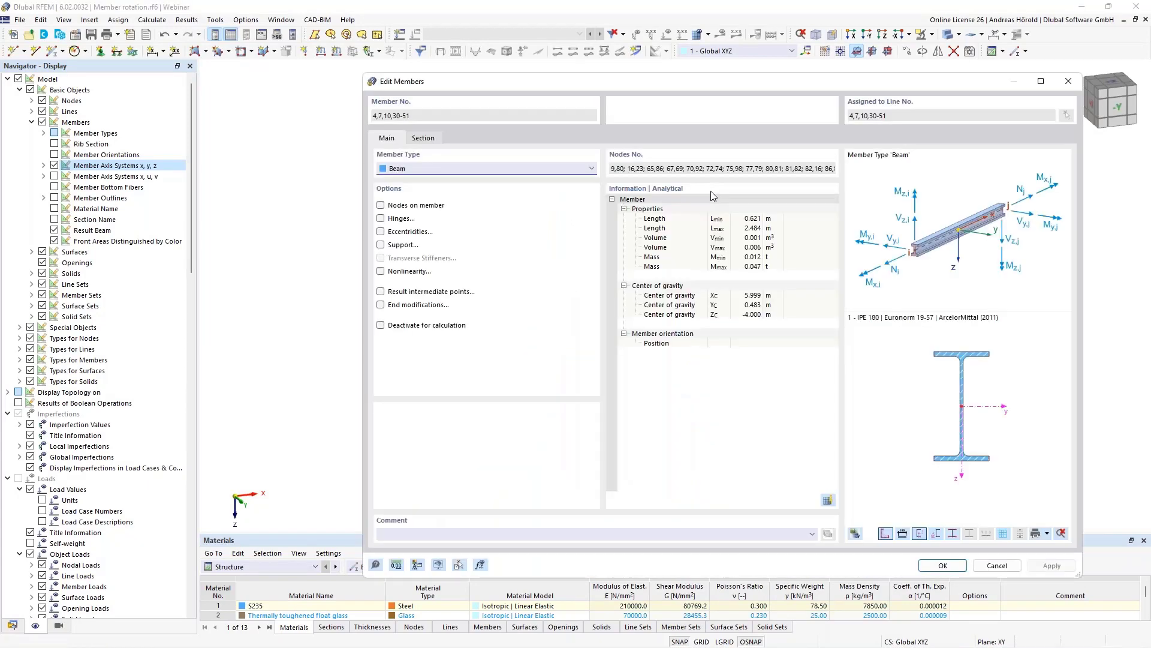
left_click(423, 142)
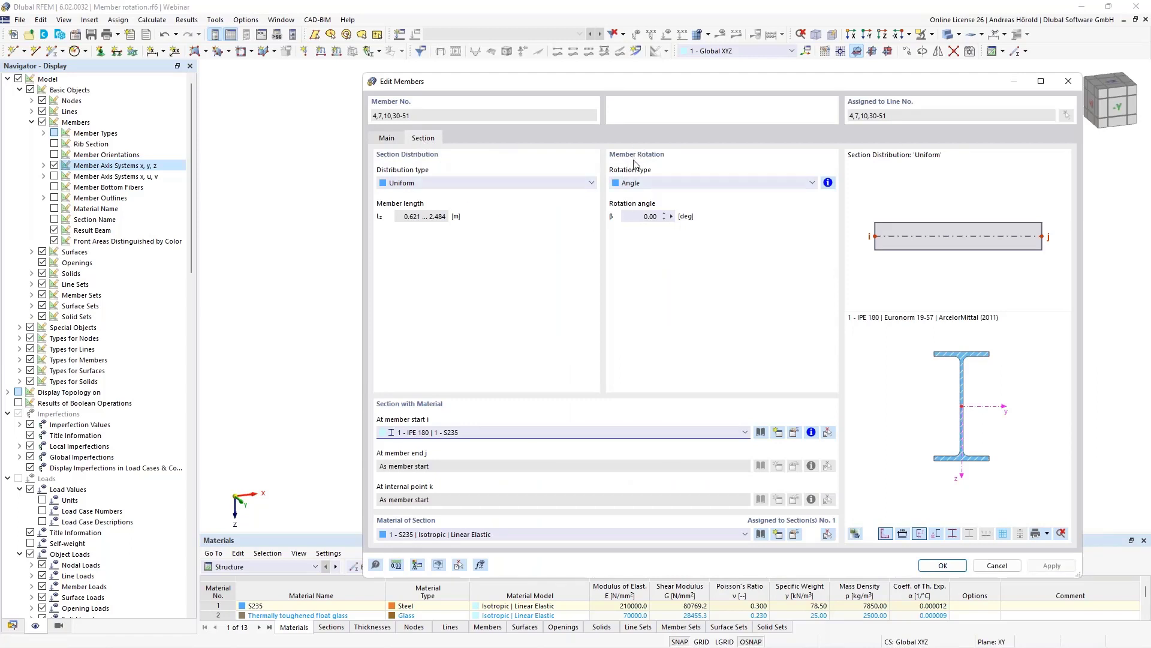
left_click(651, 182)
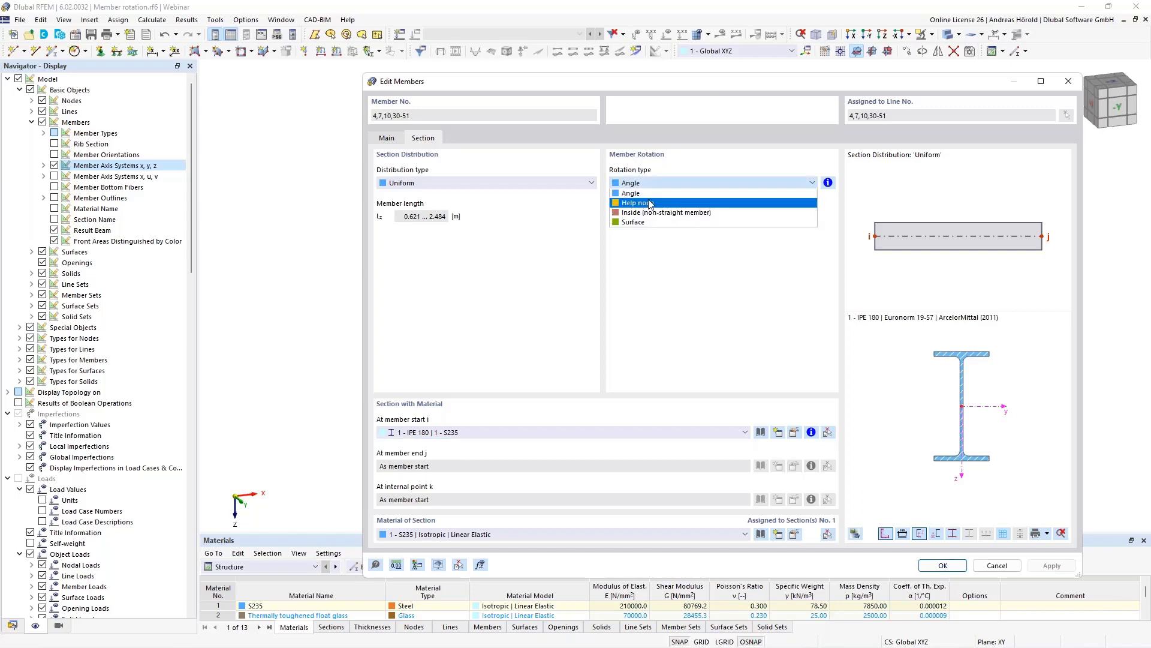
left_click(651, 204)
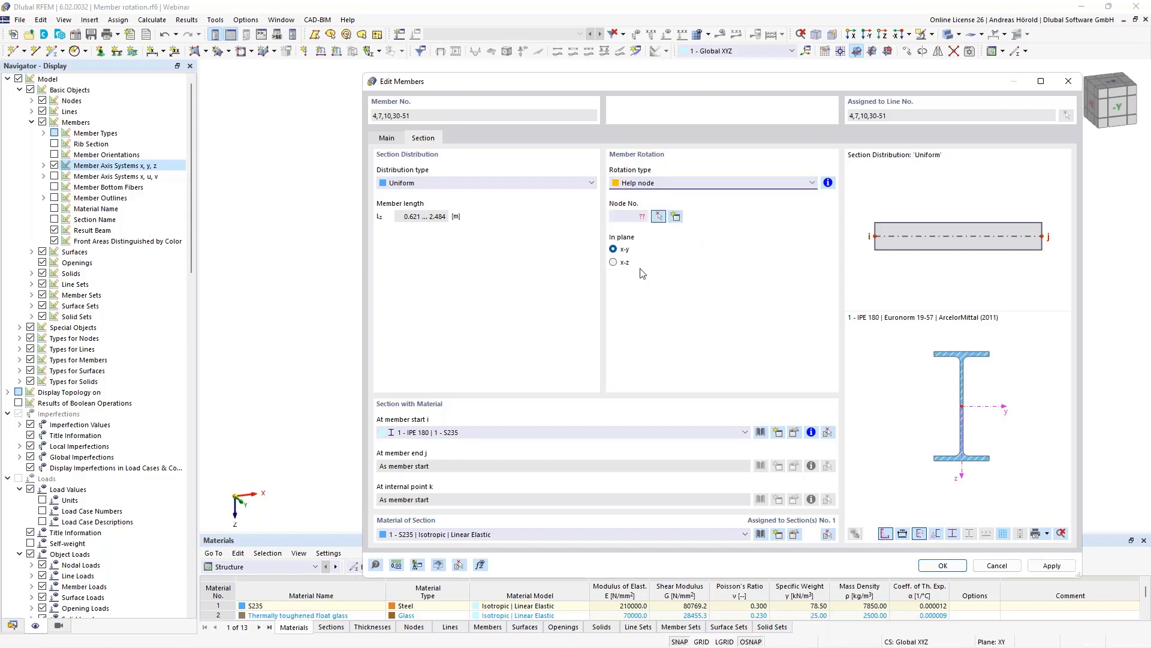
Orient the members in plane x-z towards help node 112 between the legs, apply the change and check the aligned joints
left_click(613, 263)
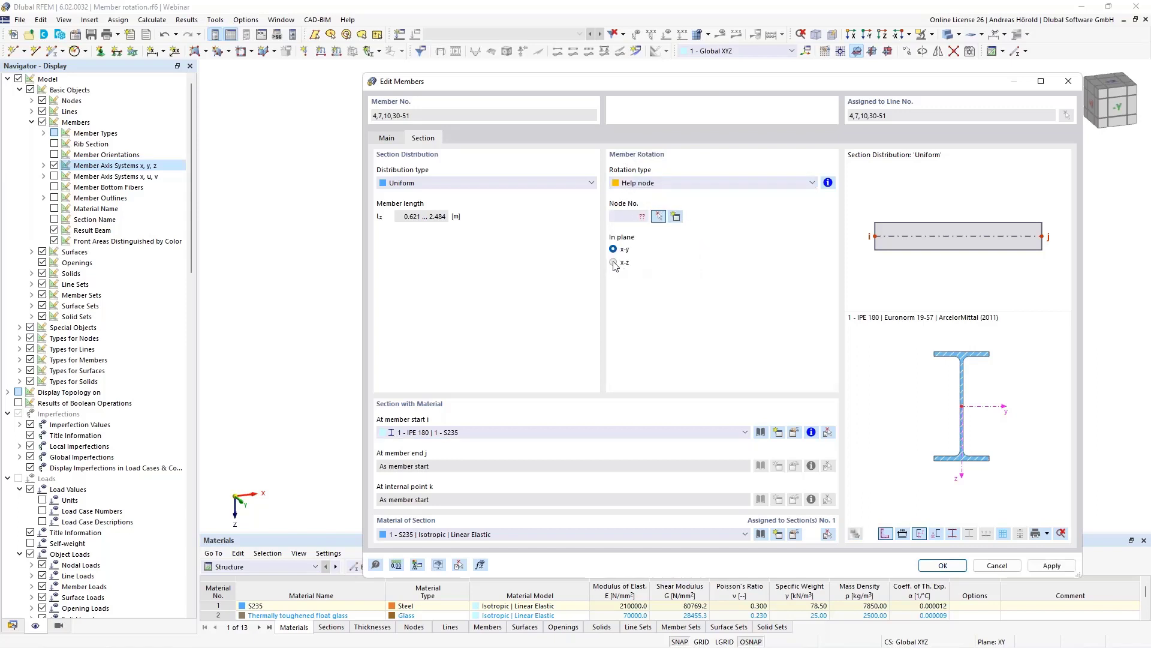
left_click(658, 216)
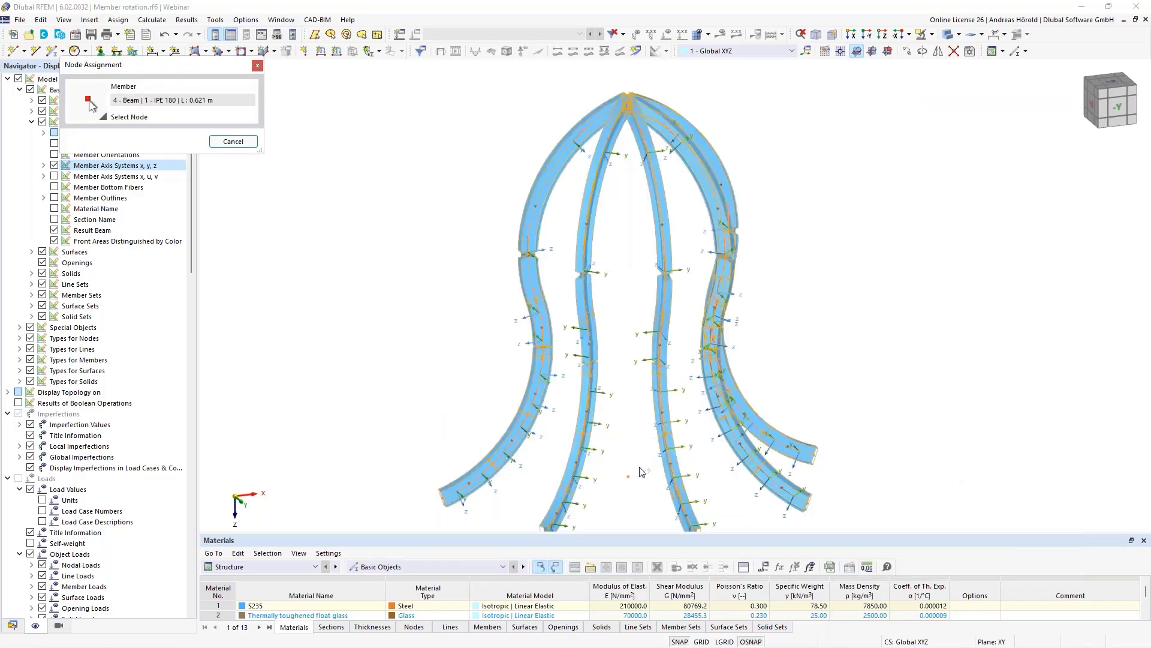
left_click(629, 481)
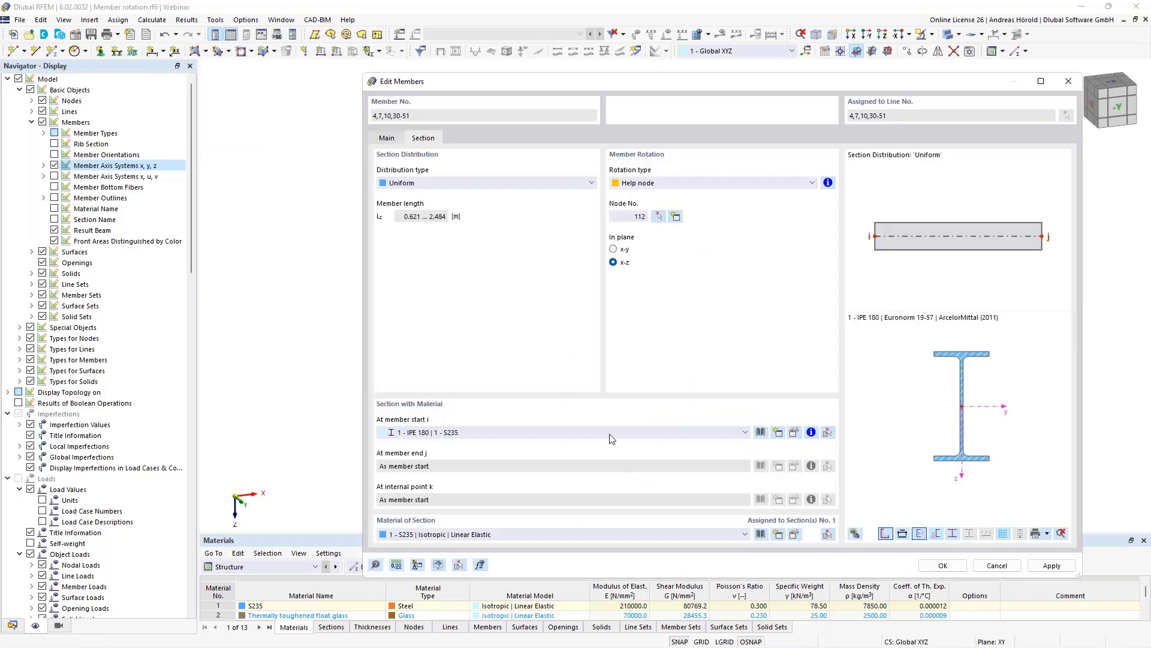
left_click(943, 566)
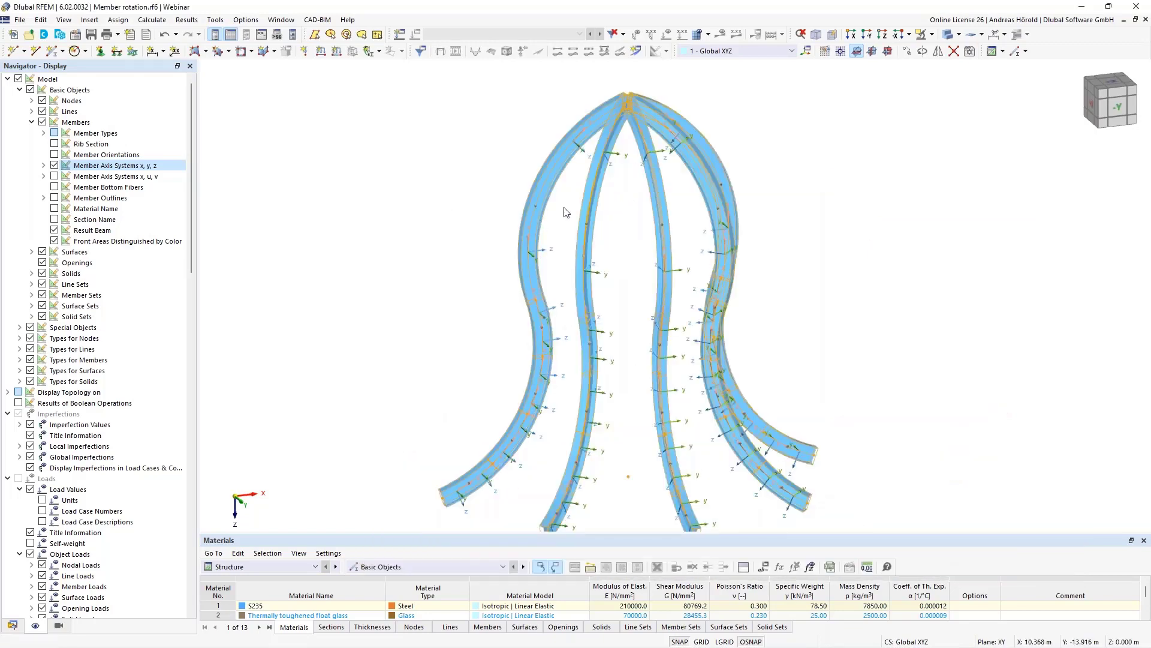
scroll(536, 342, "up", 5)
scroll(537, 342, "down", 6)
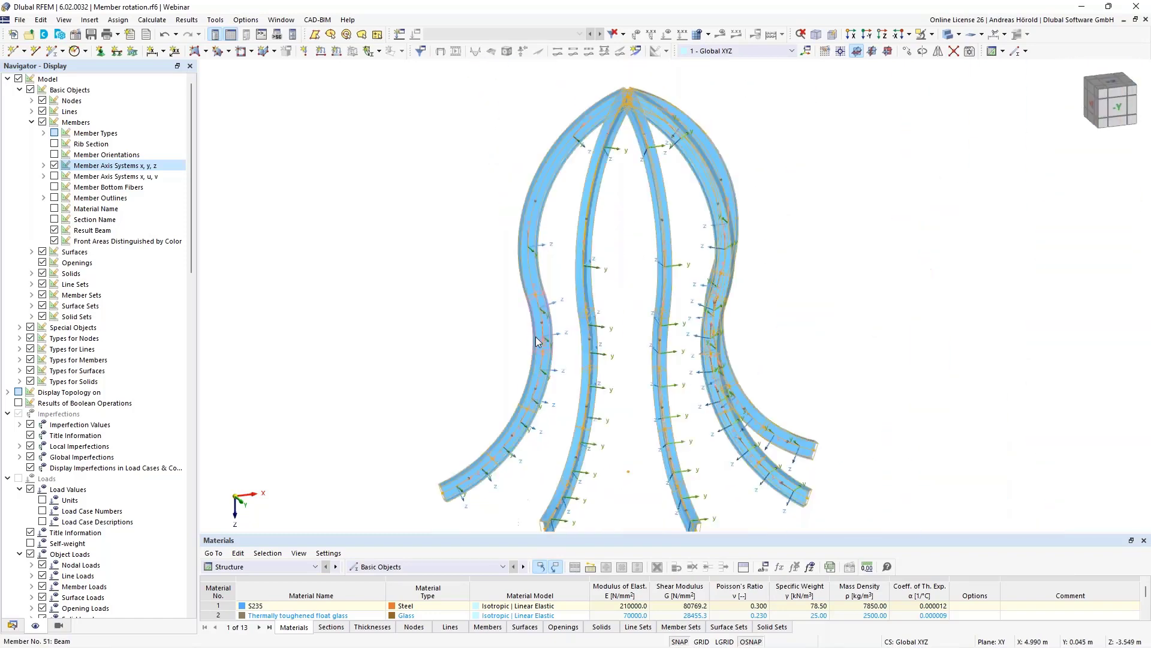
scroll(536, 342, "up", 1)
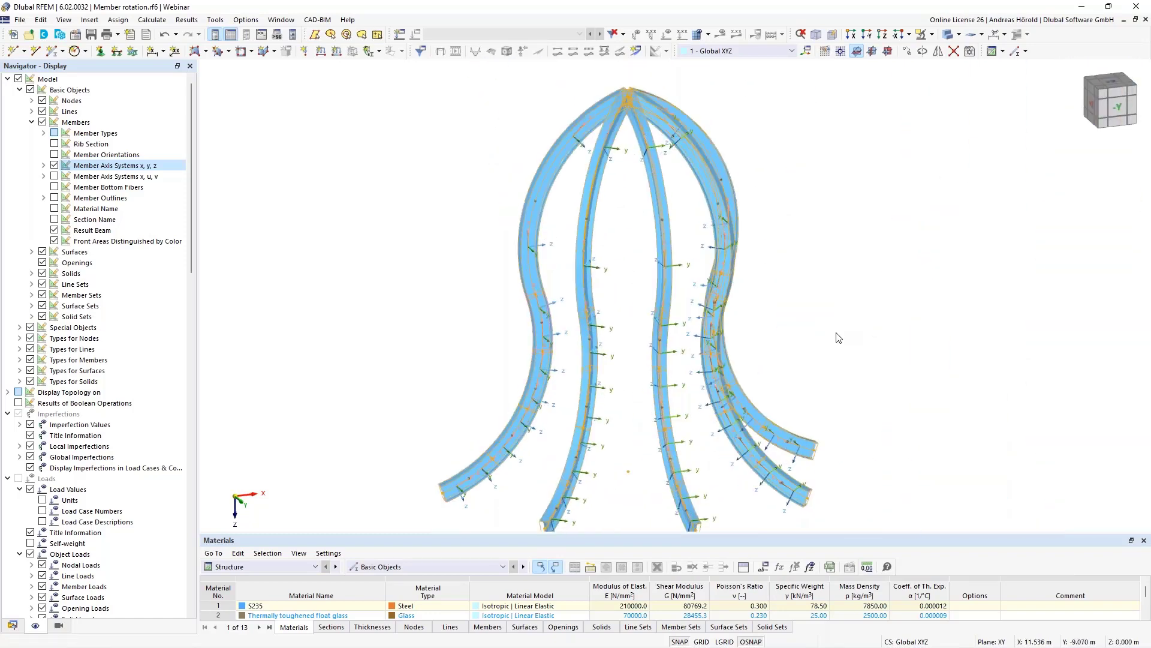
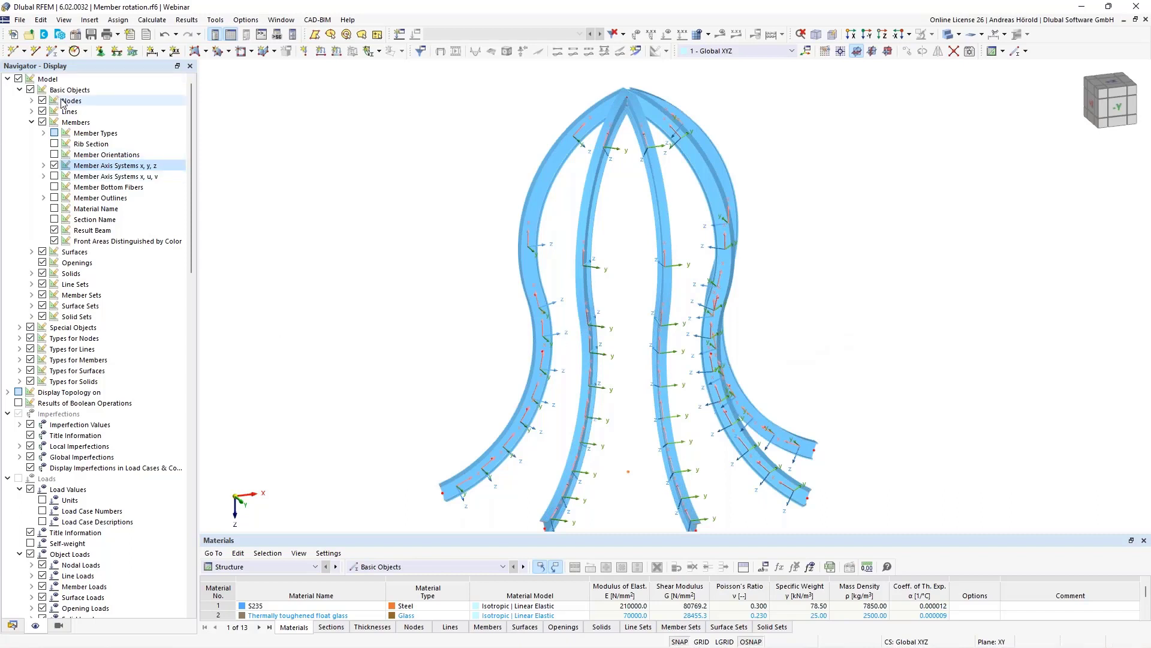
Examine which file formats are offered for exporting and importing the model
left_click(19, 21)
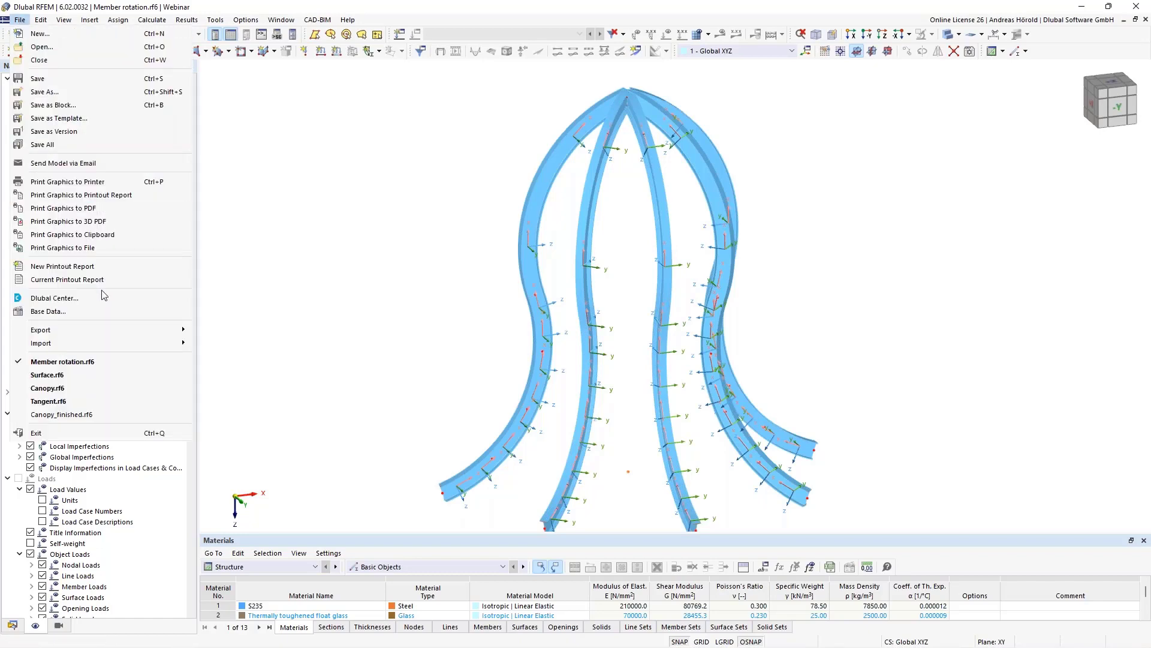
mouse_move(108, 330)
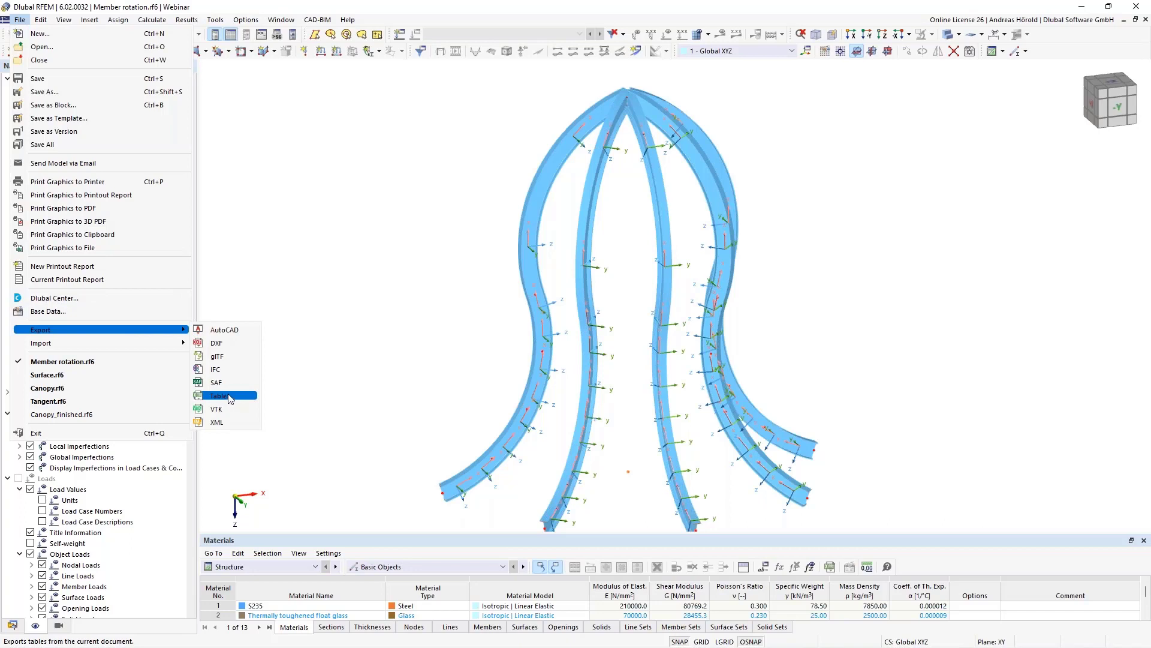
mouse_move(141, 346)
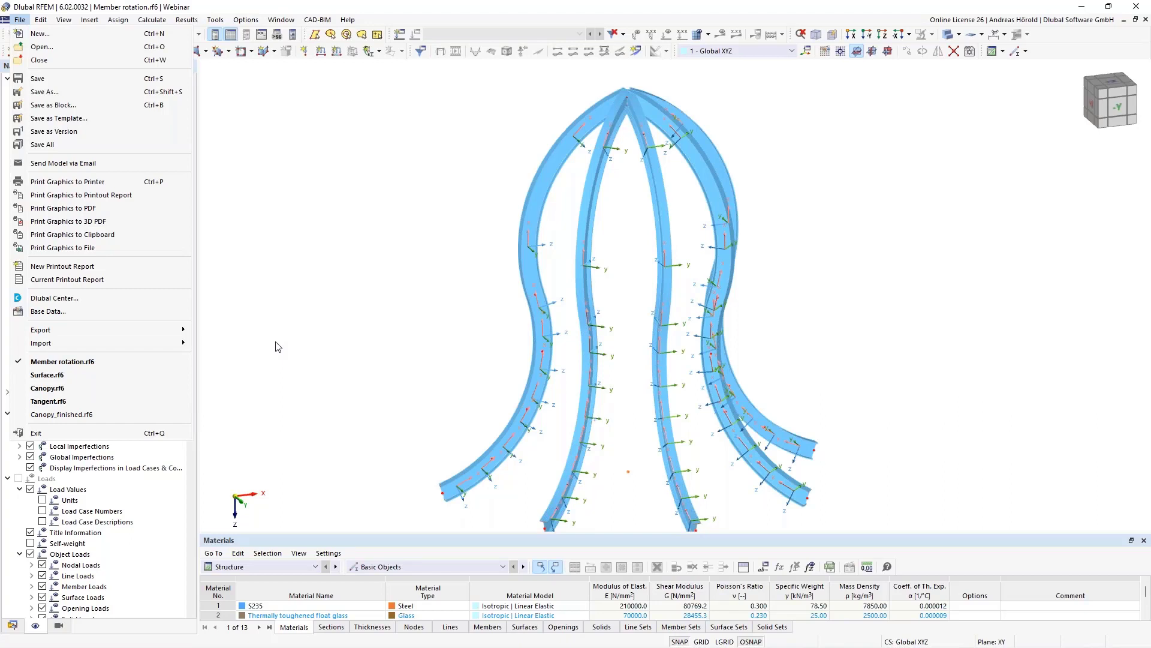
Switch to the browser and open the Frequently Asked Questions (FAQ) page of the Dlubal website
left_click(110, 631)
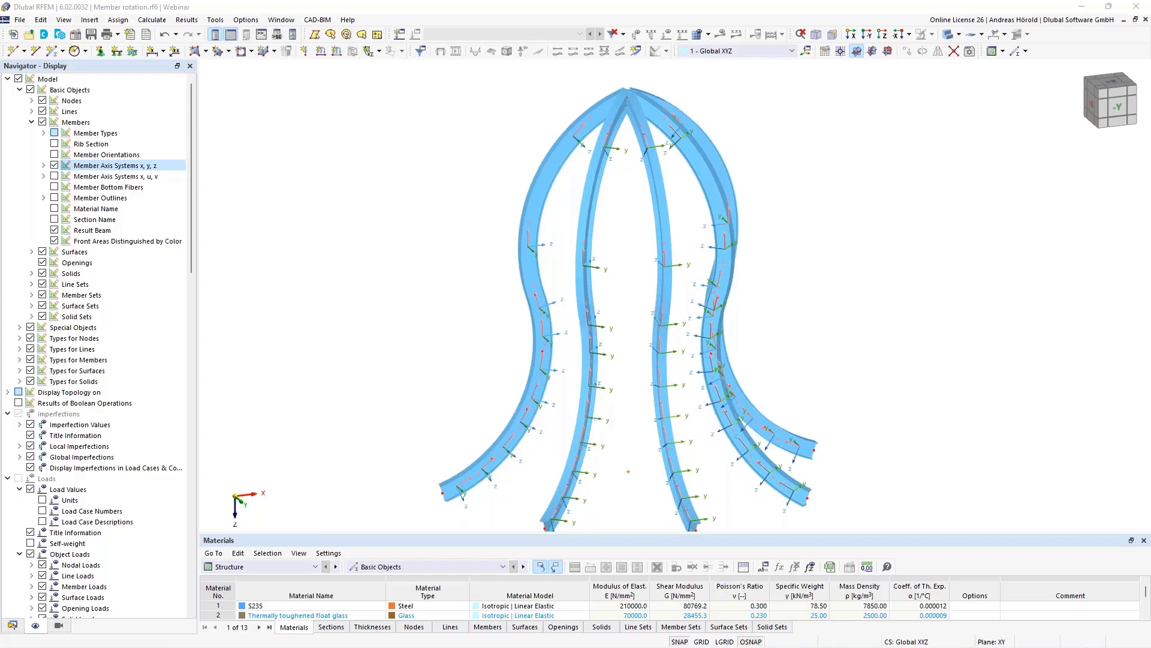
left_click(231, 633)
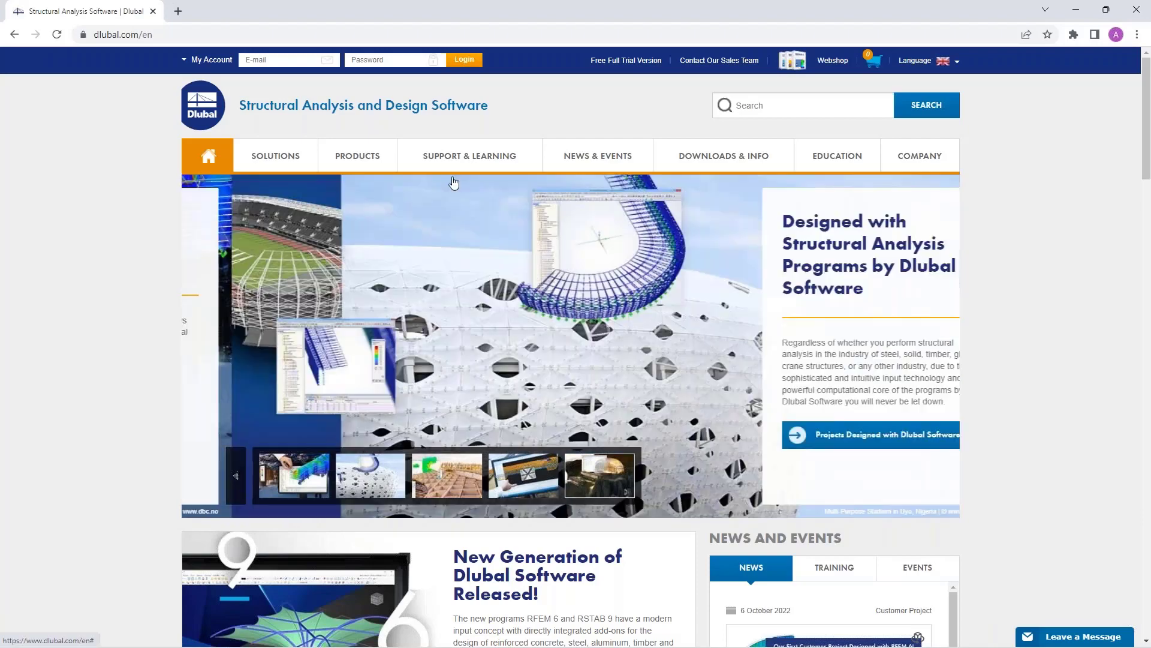
mouse_move(485, 157)
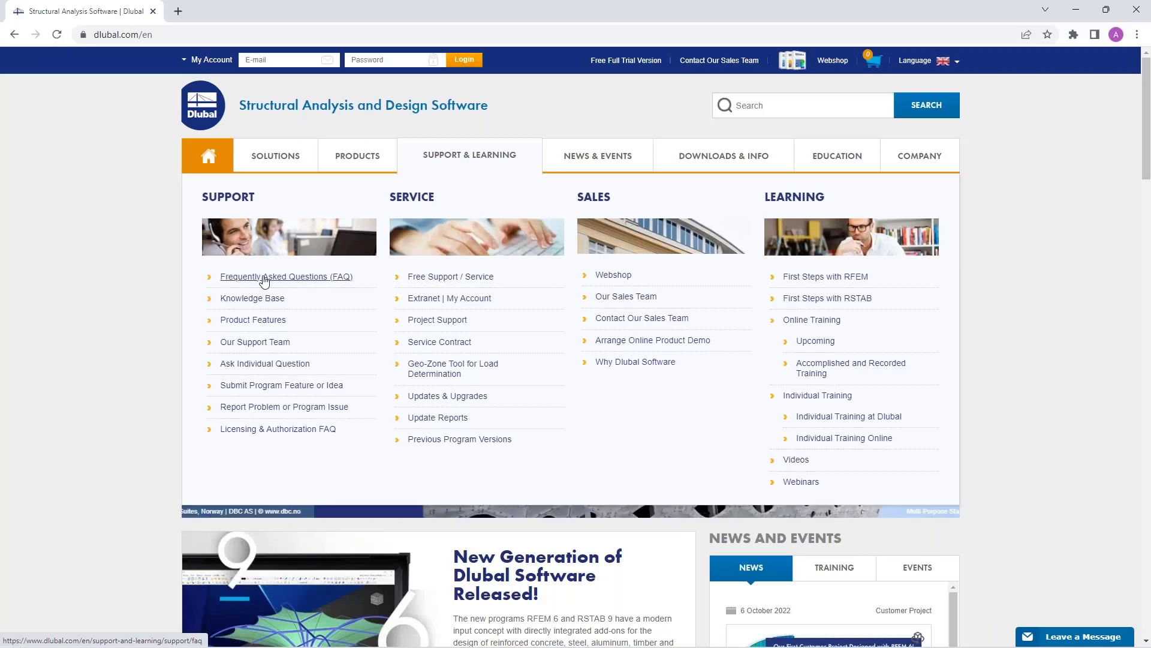
left_click(264, 278)
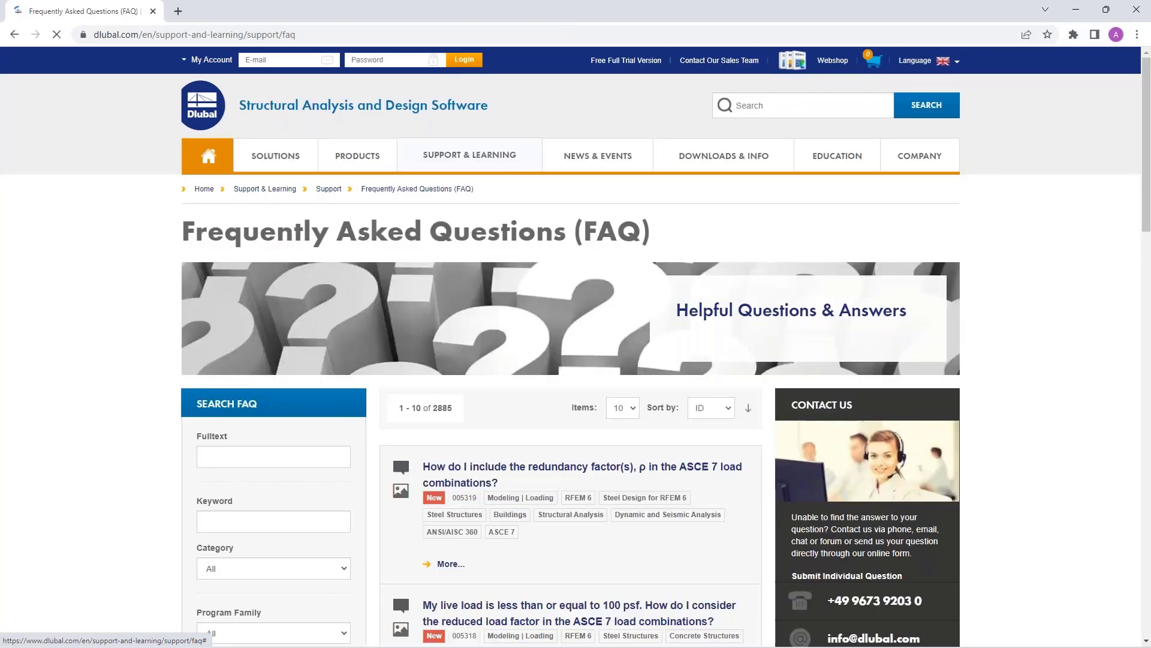
Search the full text of the FAQ for "excel"
left_click(249, 459)
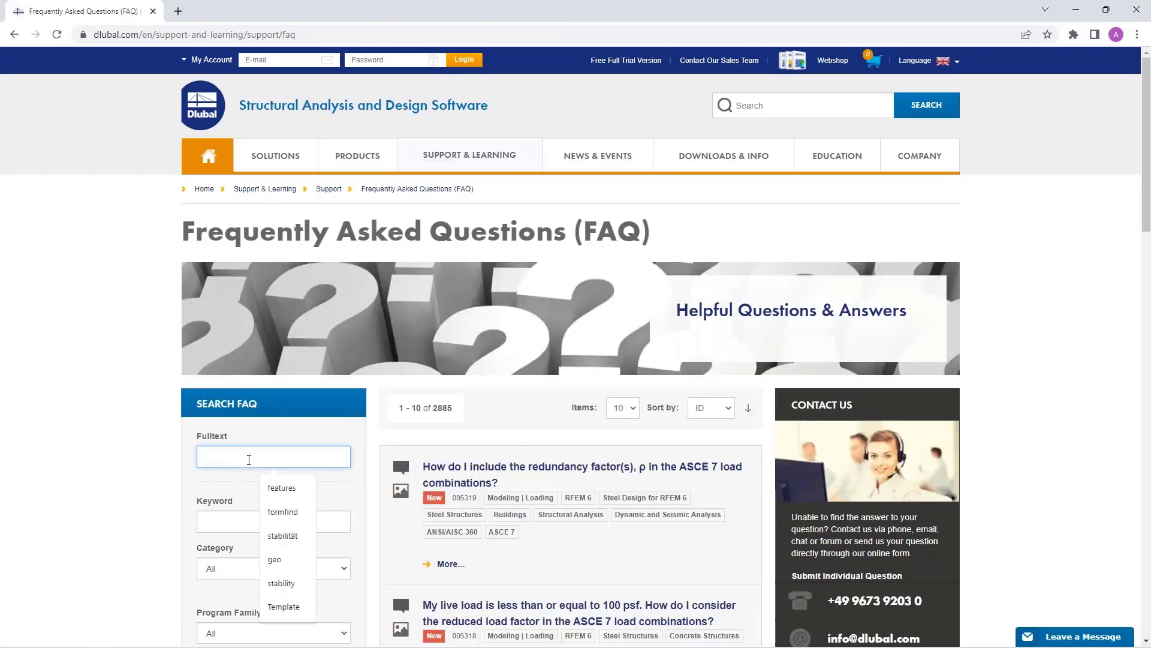
type("exc")
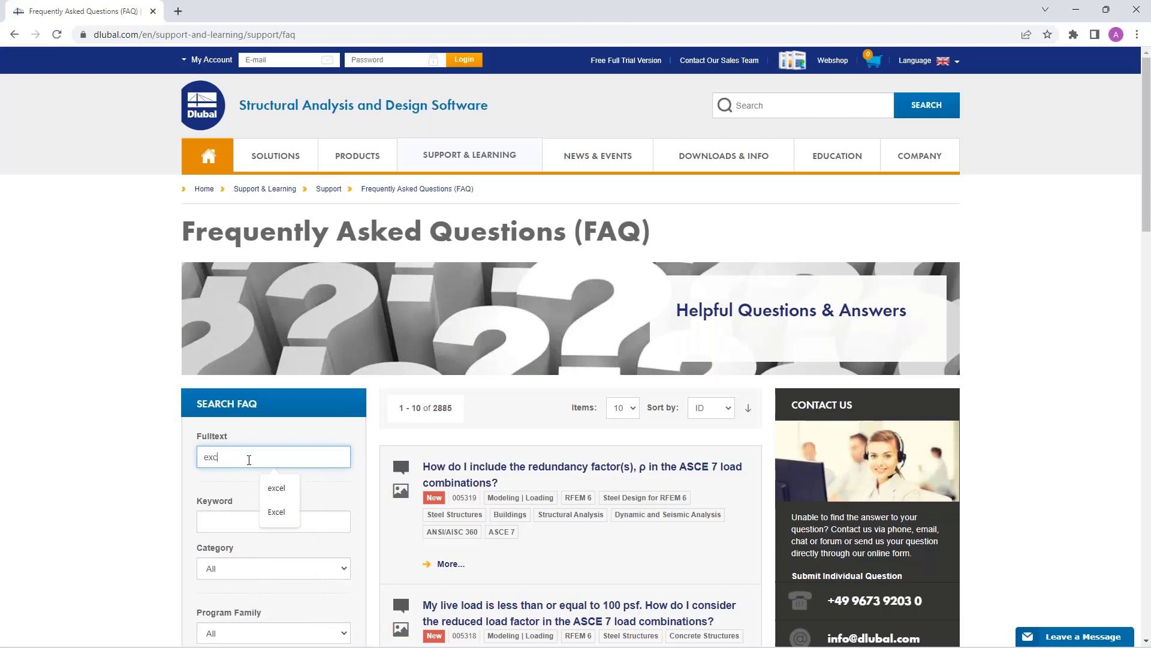
type("el")
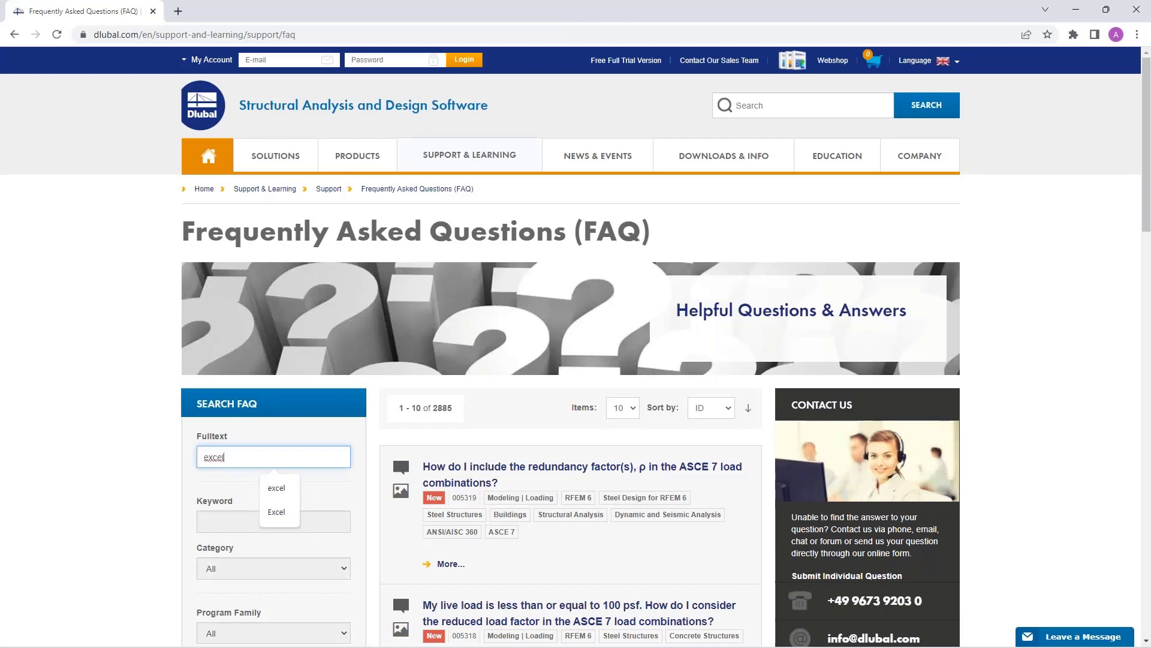
key("Return")
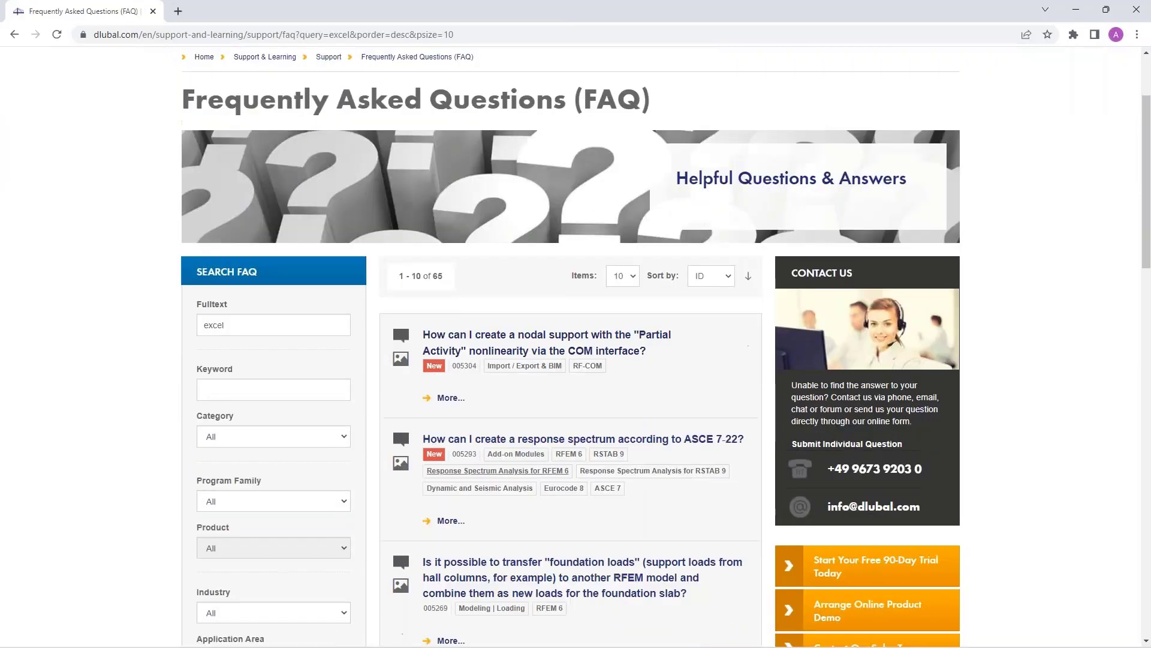
Open the FAQ entry on whether the import from Microsoft Excel is still available in RFEM 6 and RSTAB 9
scroll(570, 360, "down", 4)
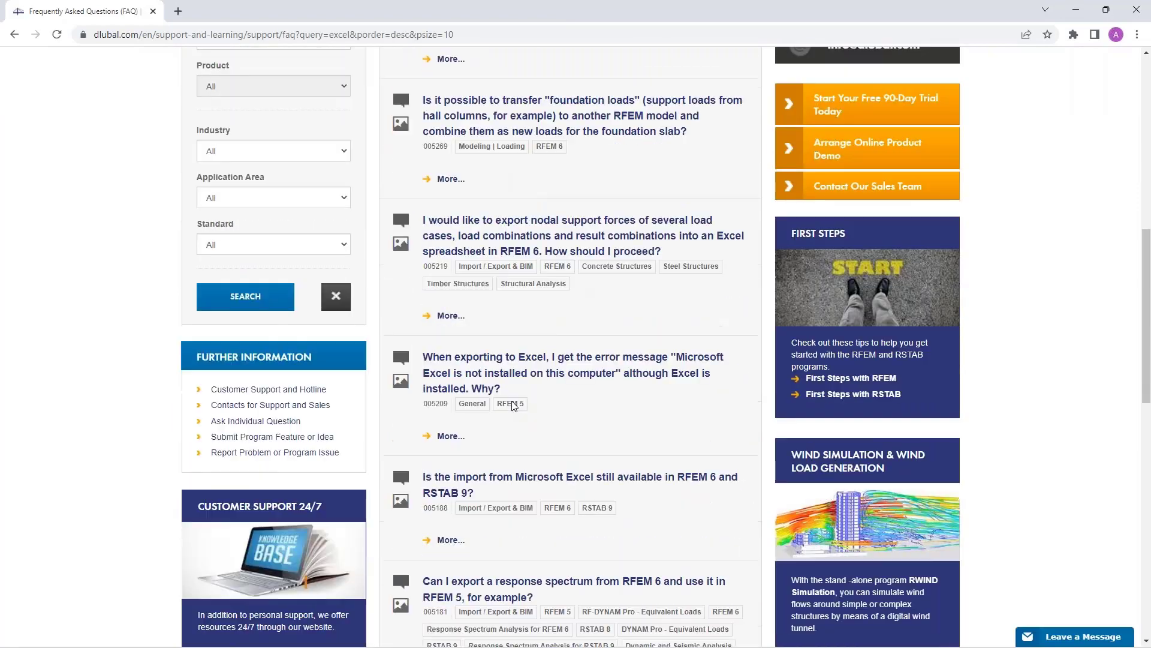
scroll(390, 375, "down", 1)
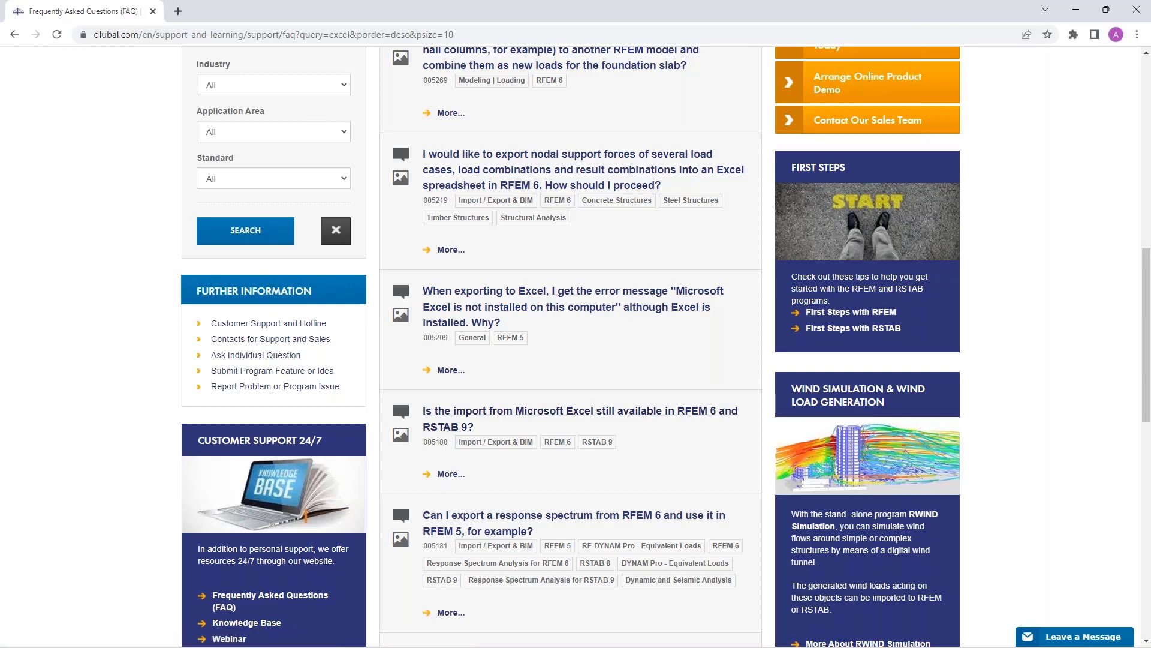
left_click(451, 474)
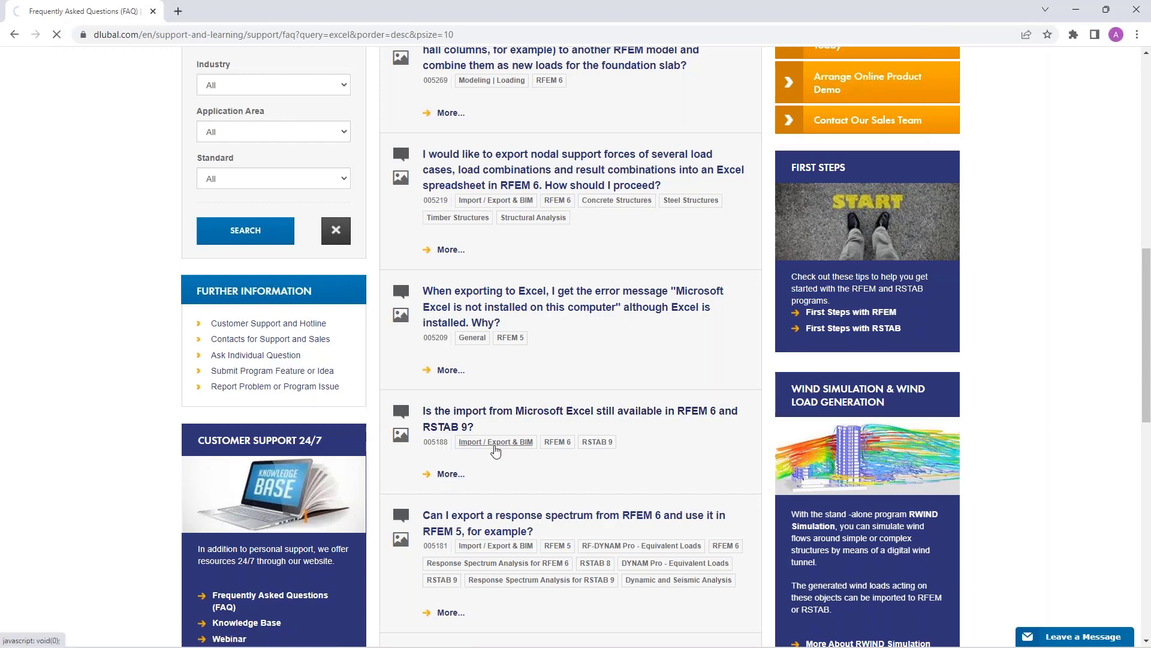
scroll(530, 248, "down", 4)
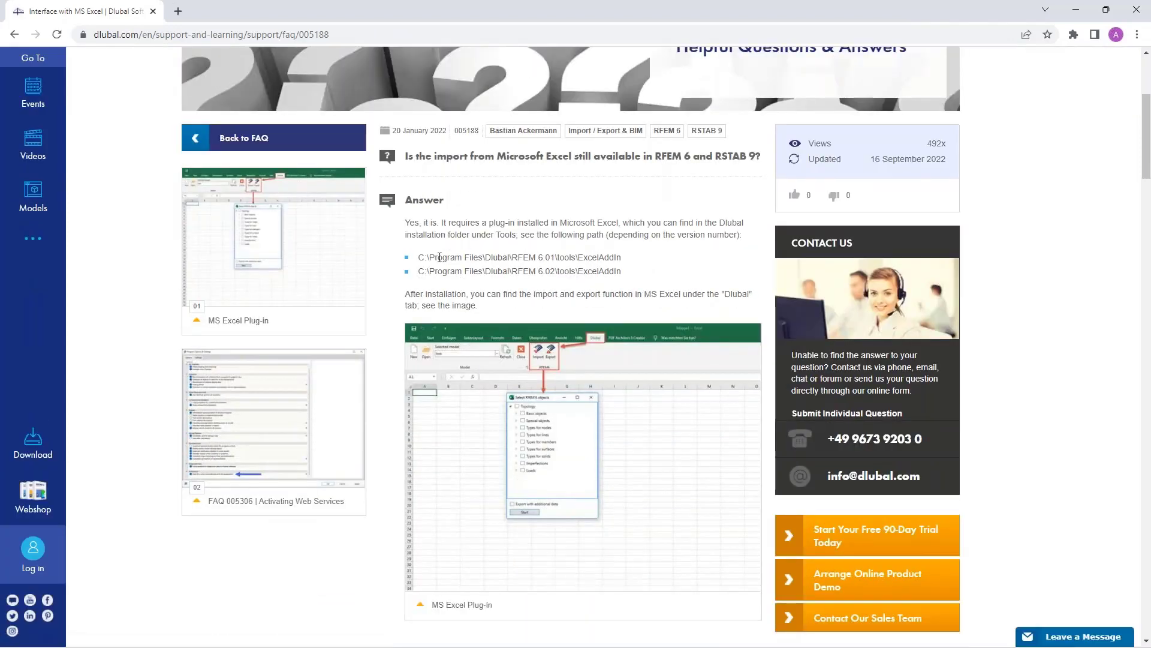
Copy the installation path of the Excel add-in for RFEM 6.02 from the FAQ answer
left_click_drag(420, 255, 636, 259)
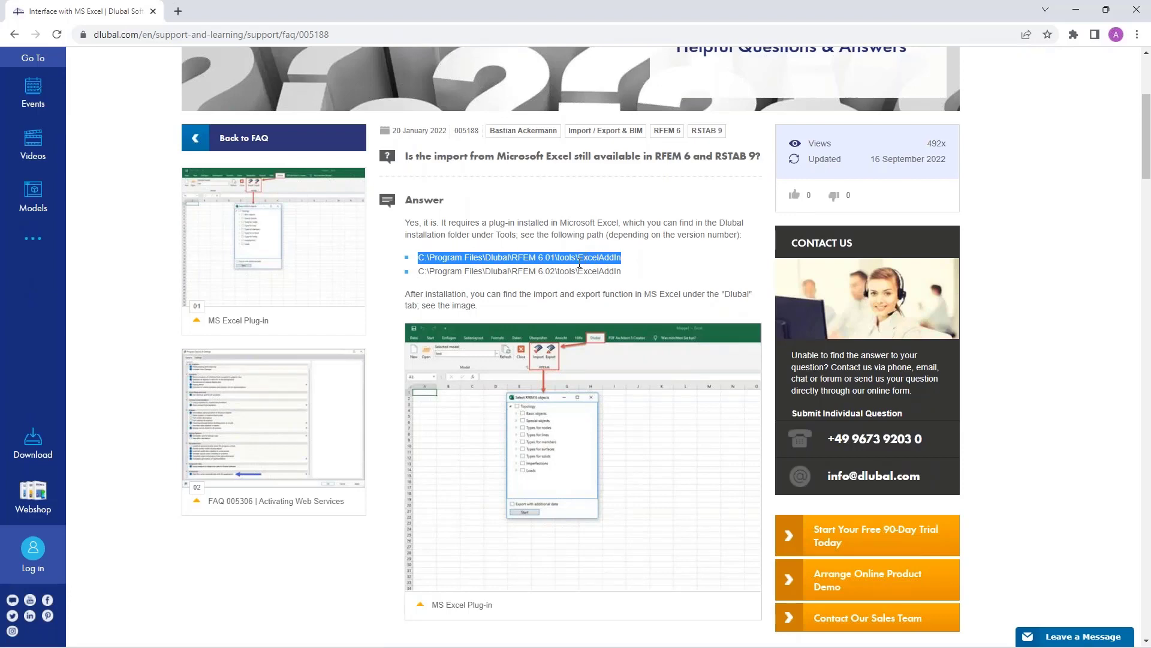
left_click(418, 274)
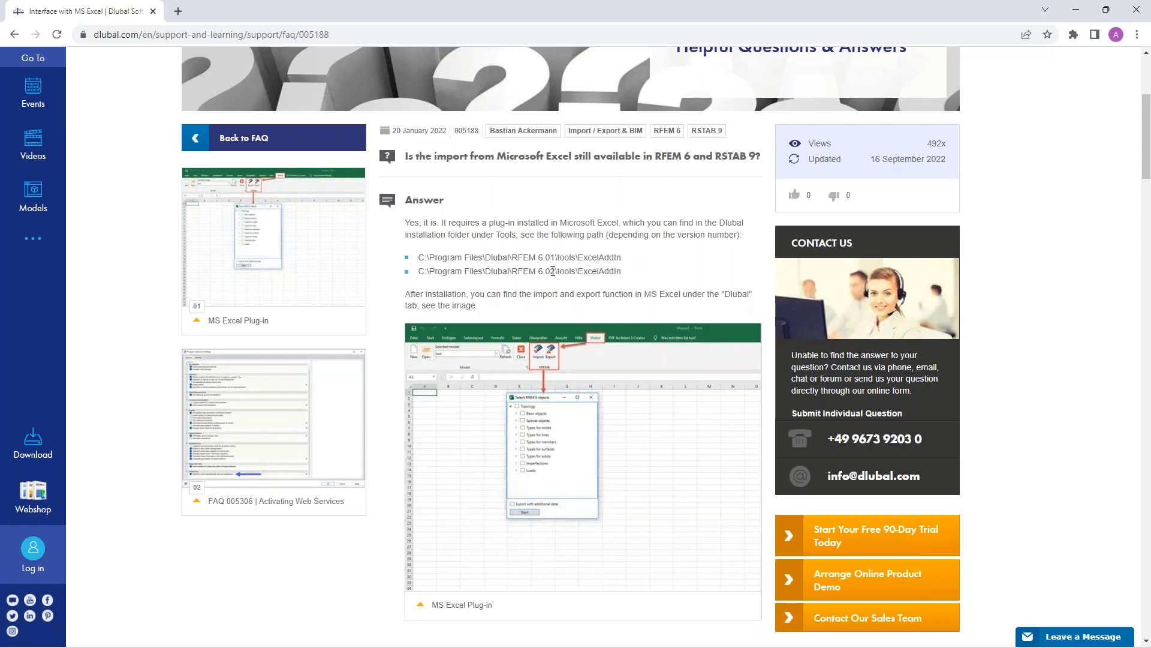
left_click_drag(419, 274, 626, 276)
right_click(598, 277)
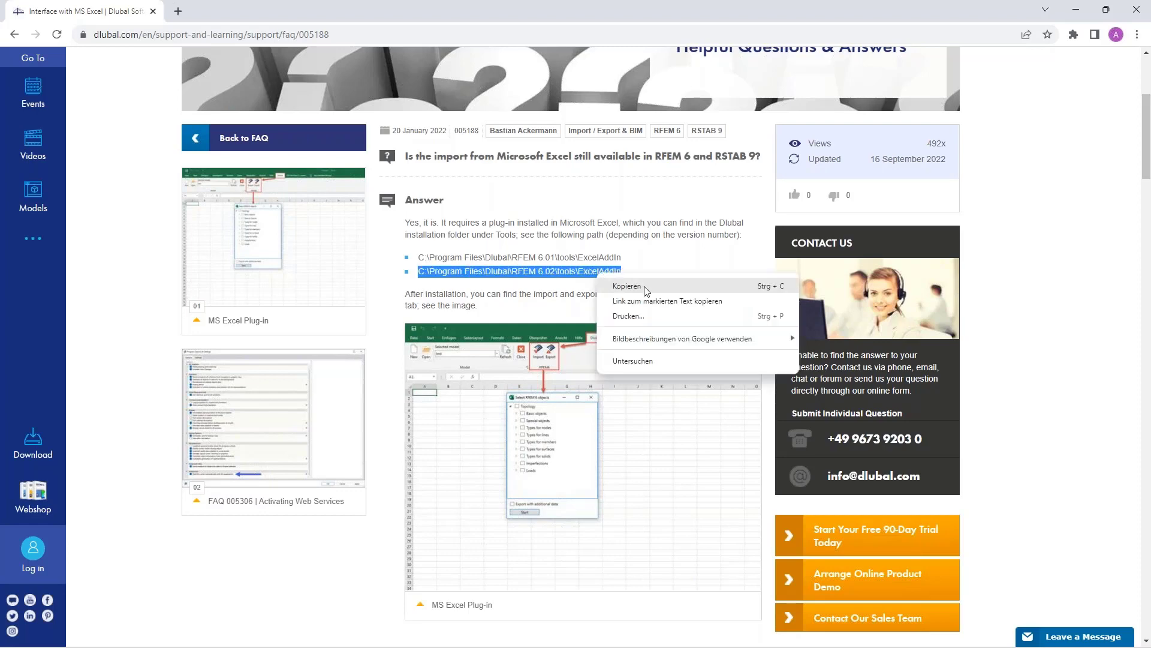
left_click(627, 288)
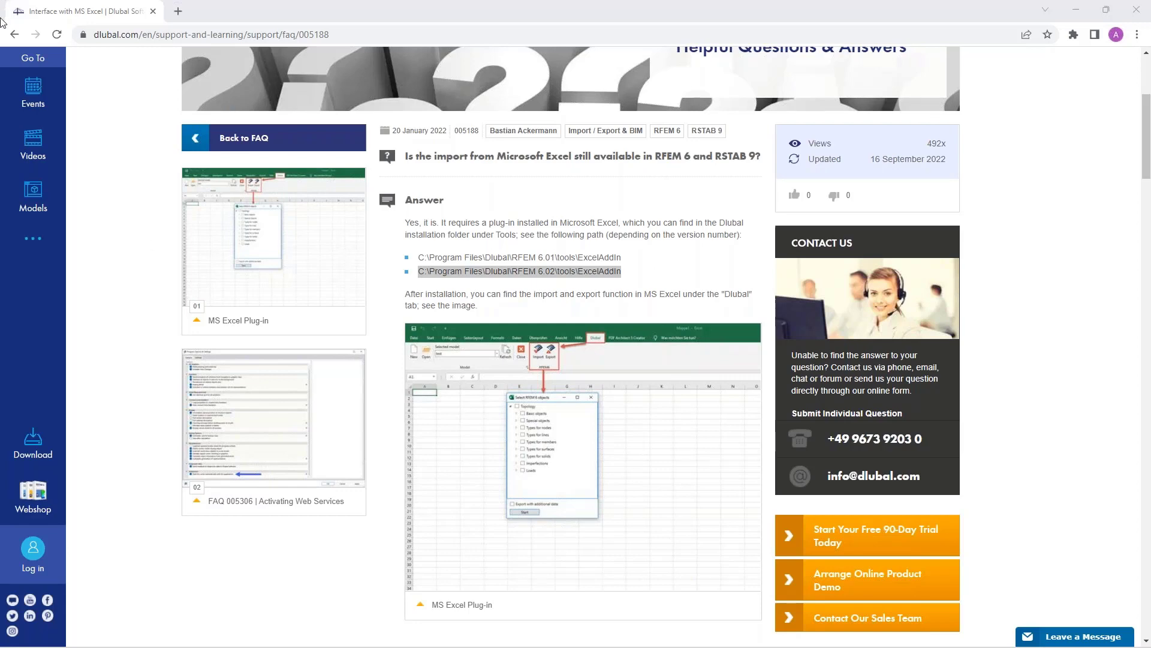
Switch to File Explorer, enlarge the RFEM 6.02 ExcelAddIn folder window and locate setup.exe
left_click_drag(1, 19, 682, 210)
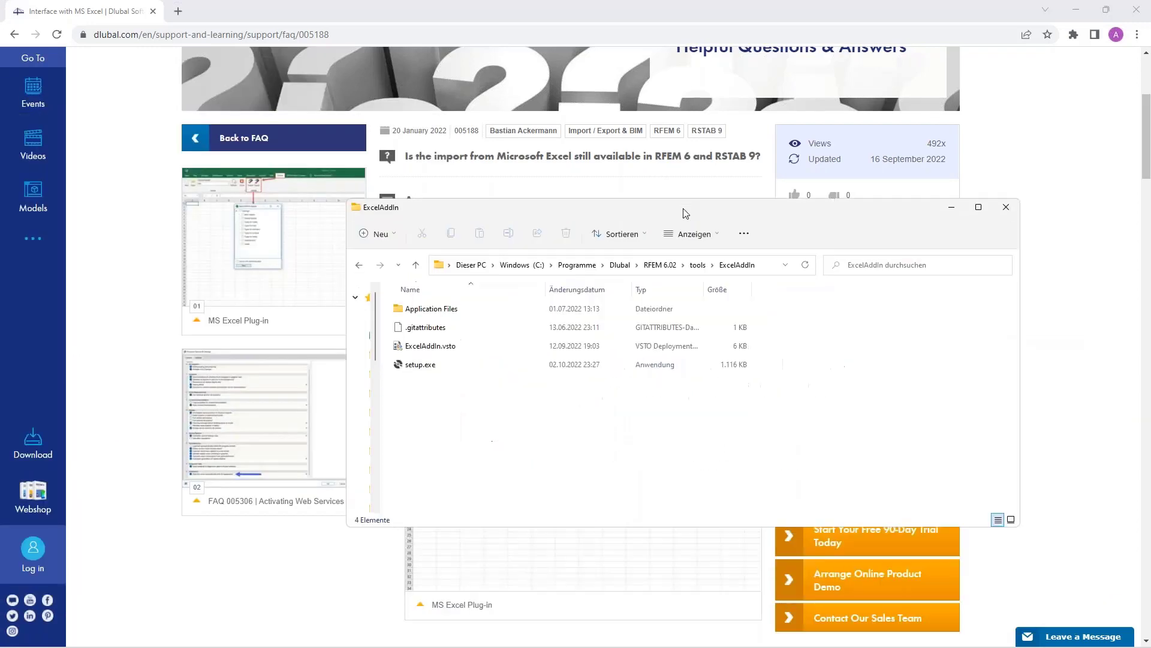
left_click(979, 208)
left_click(60, 167)
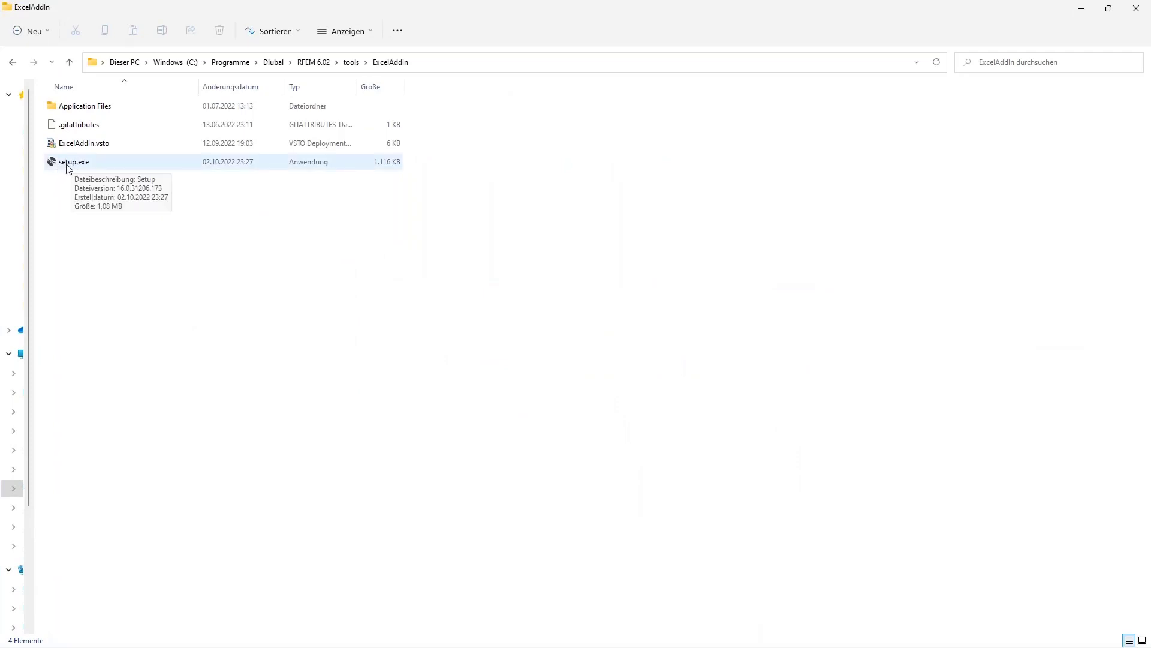
left_click(91, 181)
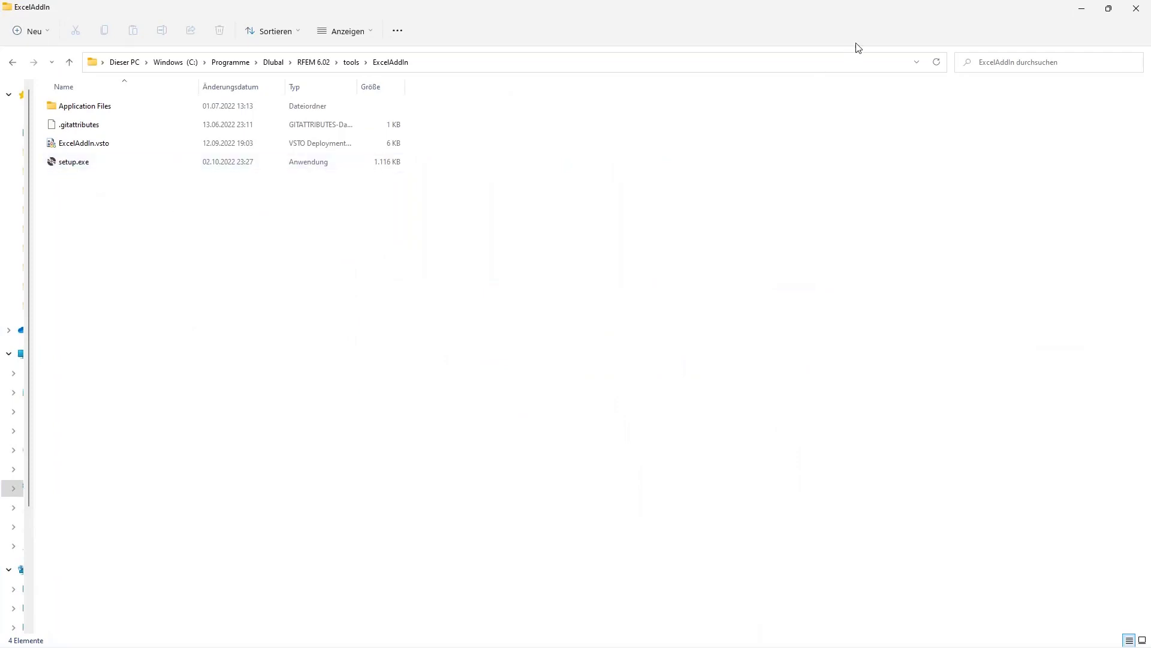
left_click(873, 27)
left_click(181, 181)
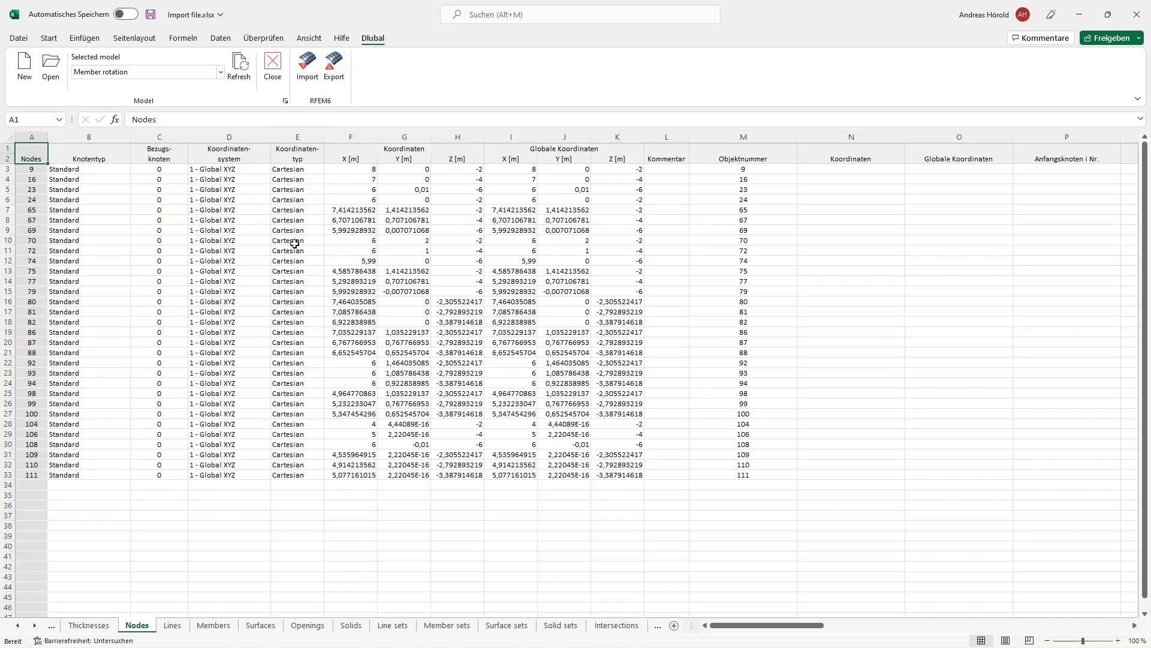
Switch to RFEM and delete all members of the Member rotation model
mouse_move(293, 645)
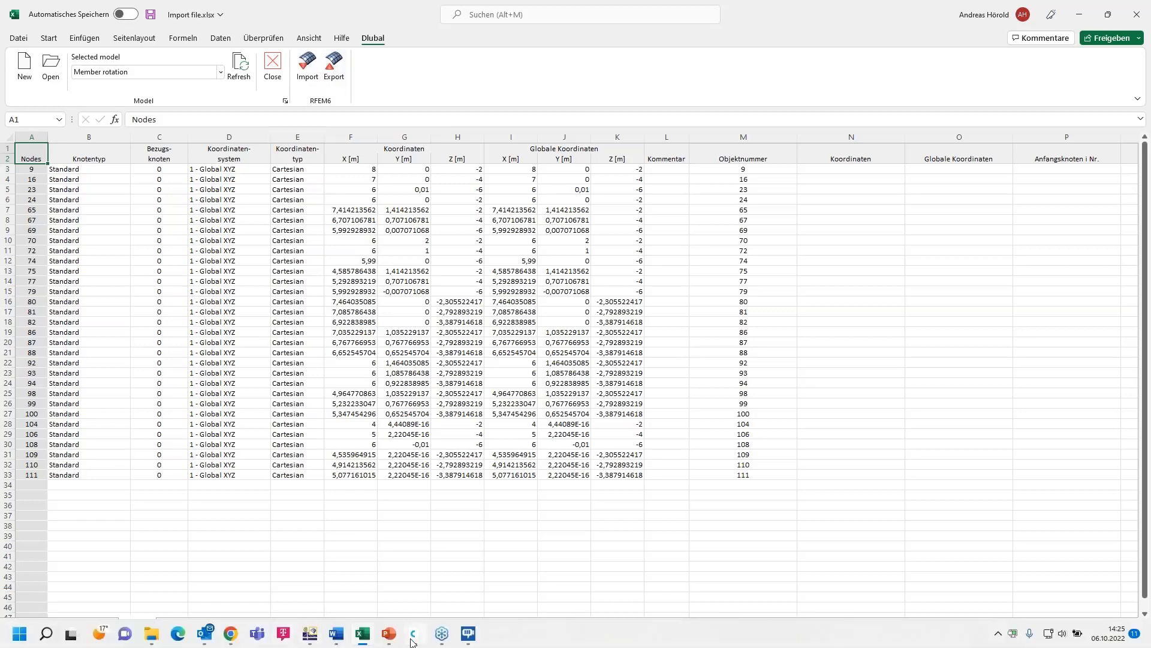
left_click(310, 634)
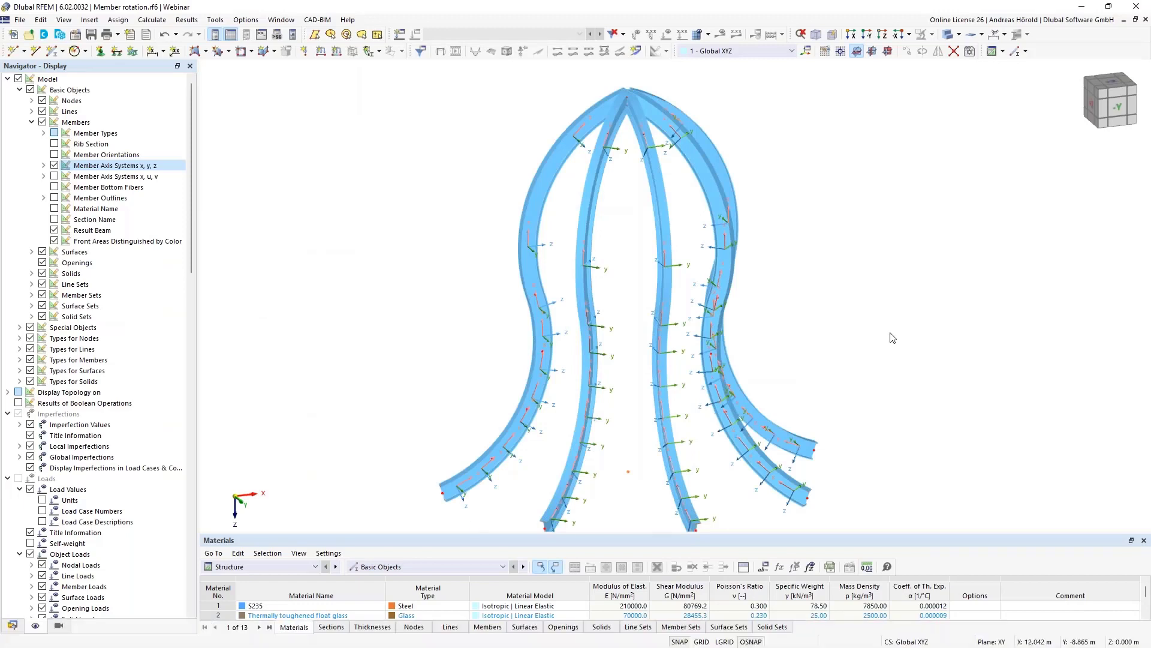
scroll(887, 330, "down", 2)
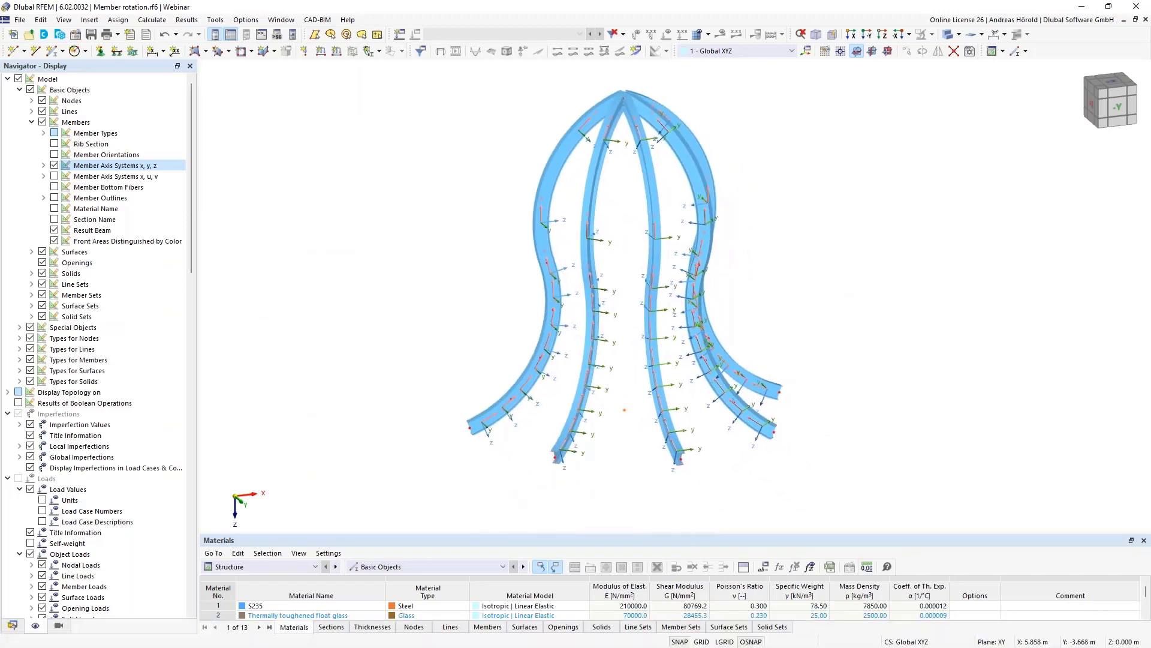
middle_click_drag(510, 477, 502, 499)
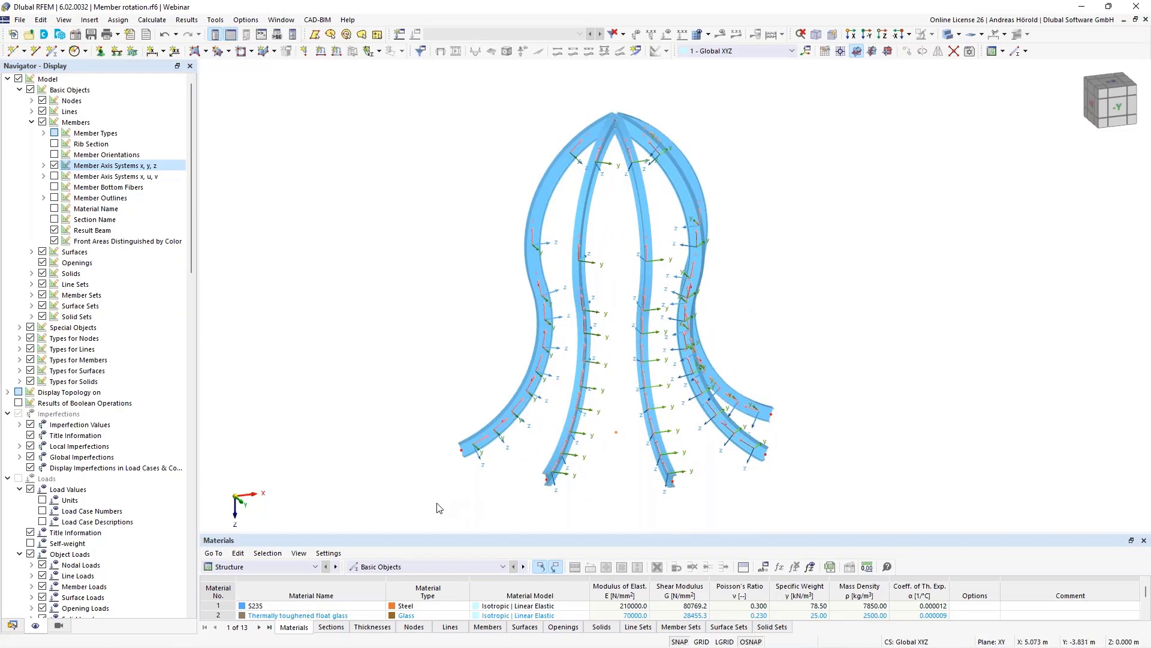
left_click_drag(433, 522, 864, 82)
key("Delete")
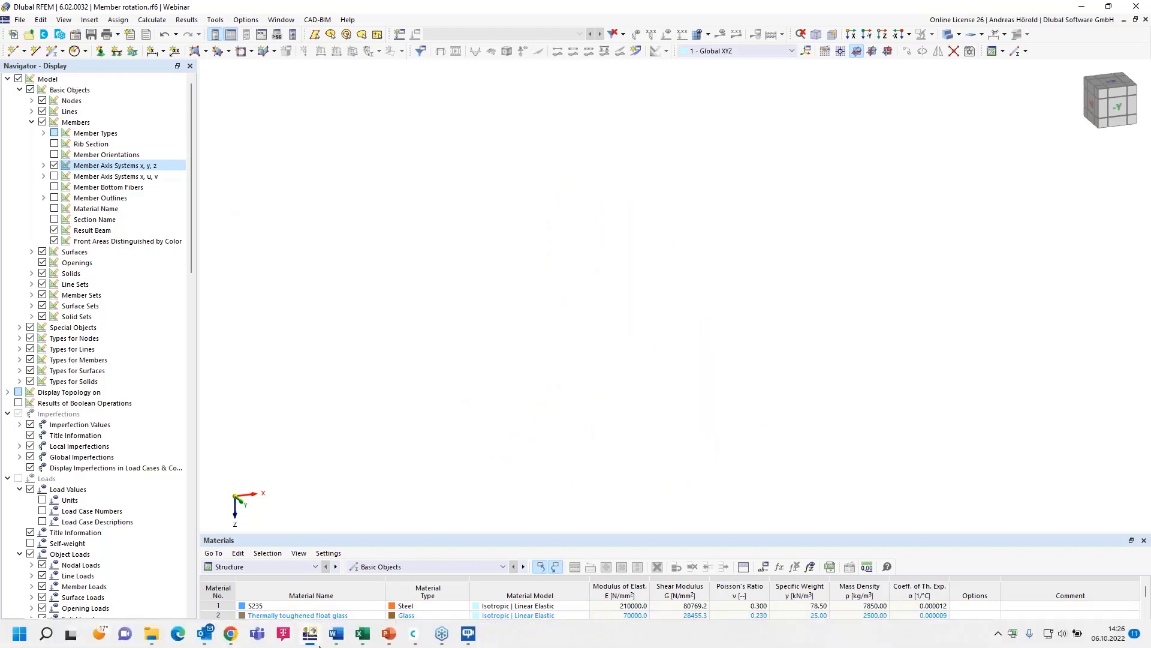
Switch to Excel and export the workbook to RFEM 6 with additional data, excluding types for surfaces, types for solids, imperfections and loads
left_click(359, 635)
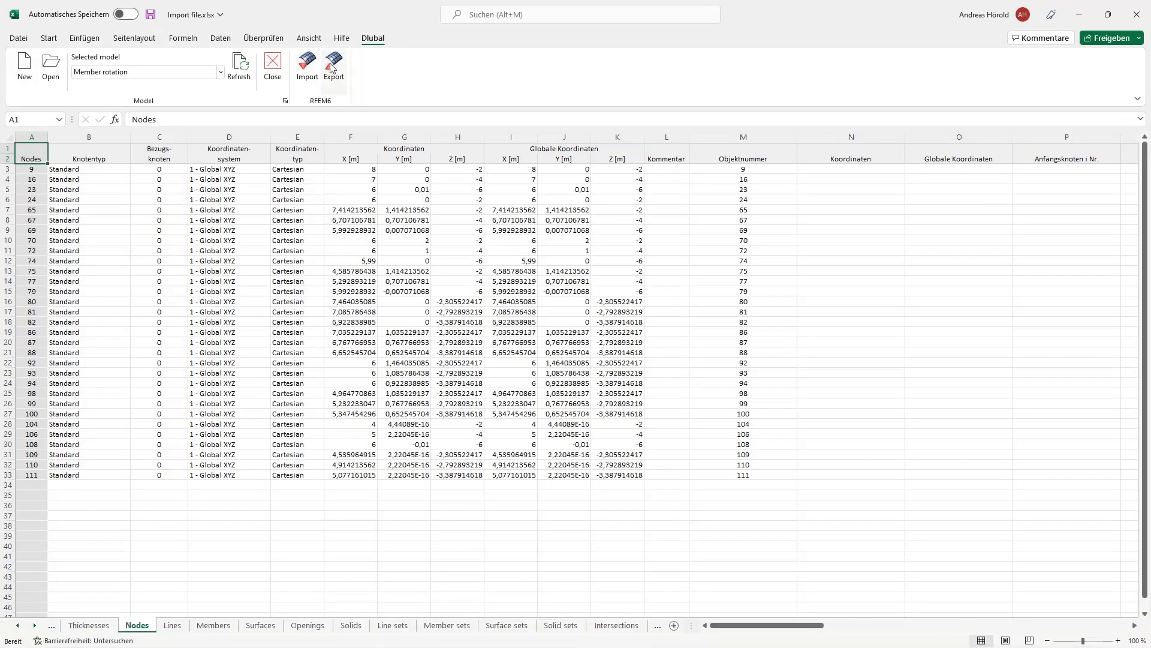
left_click(333, 67)
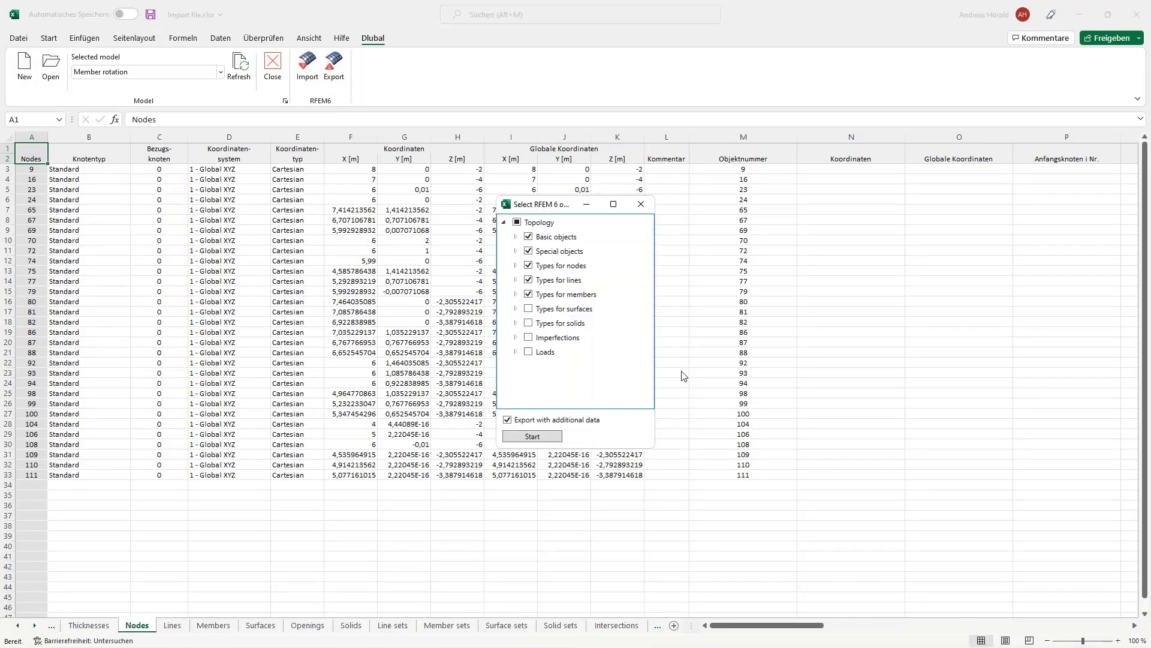
left_click(517, 223)
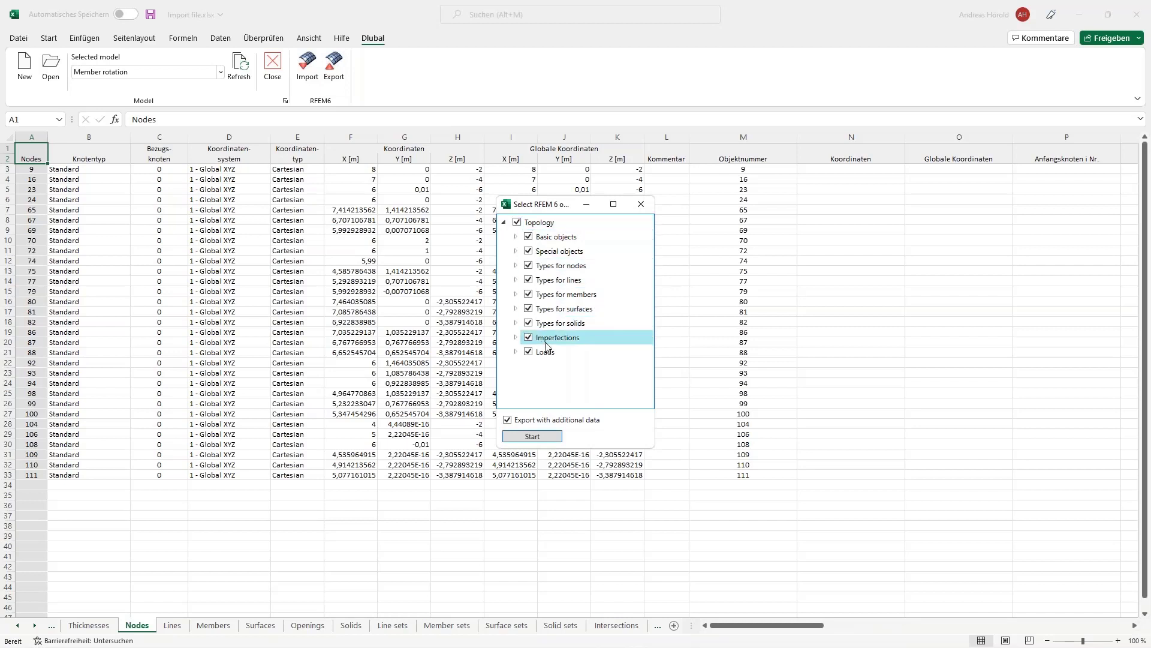
left_click(528, 352)
left_click(529, 338)
left_click(528, 322)
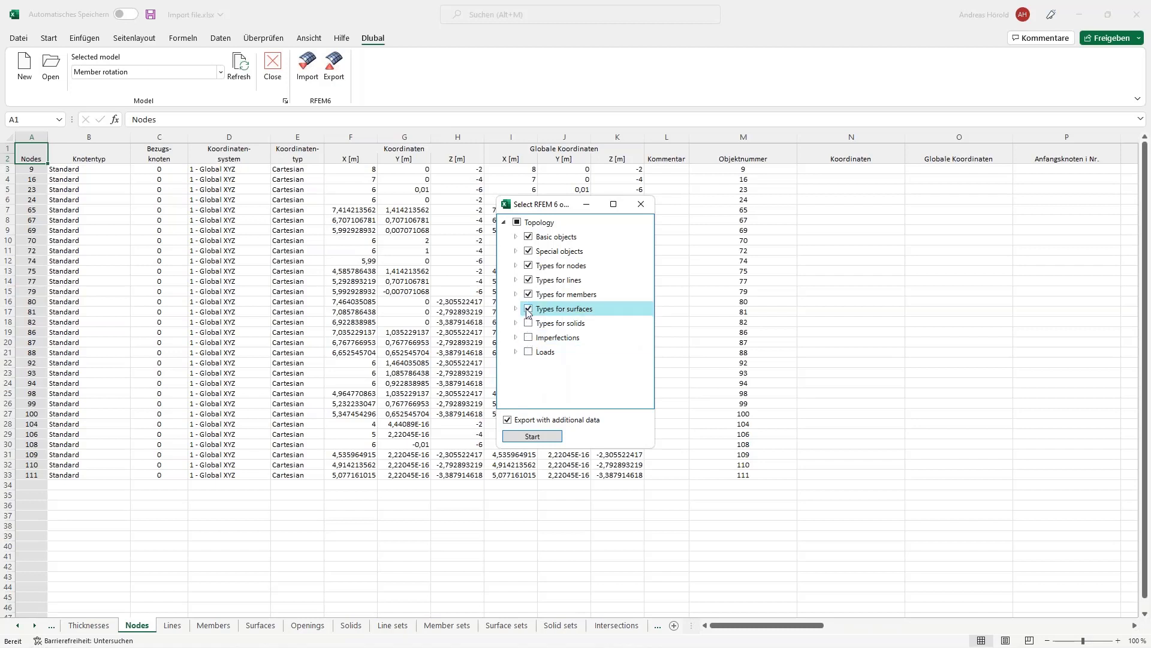
left_click(528, 309)
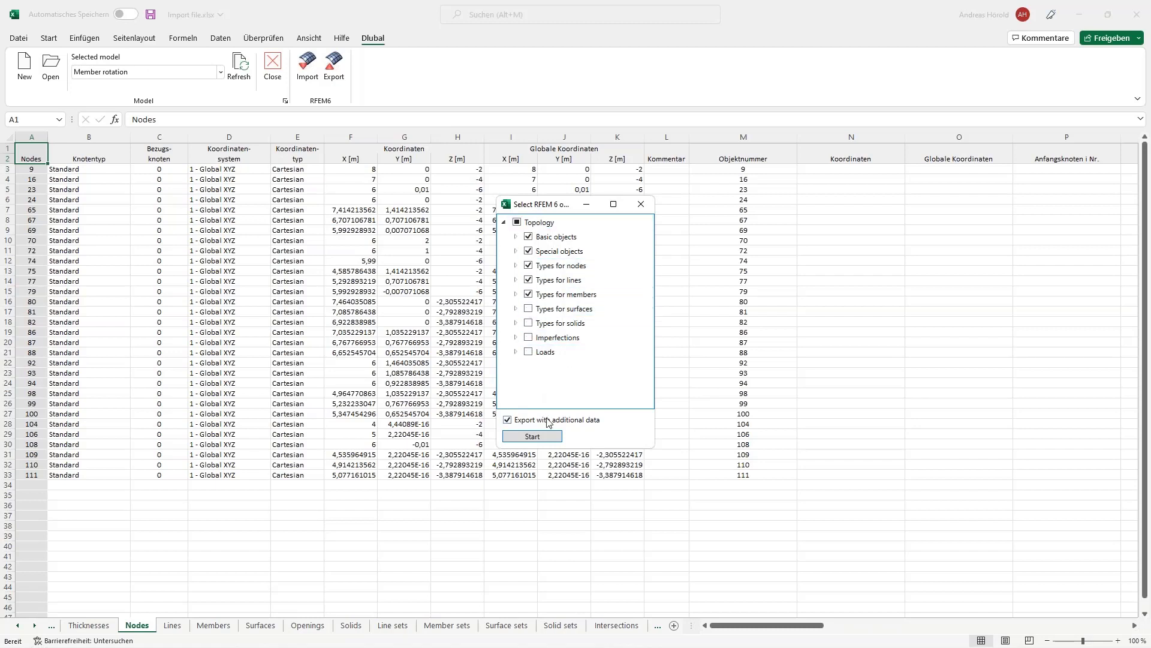
left_click(532, 436)
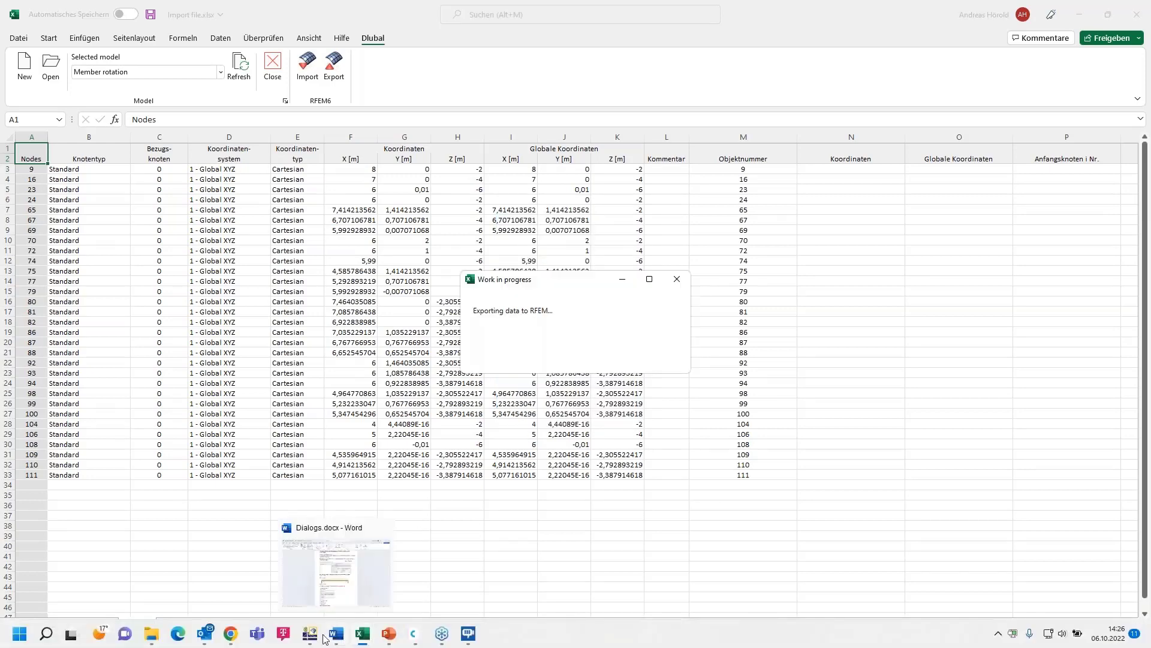
Switch to RFEM and abort the connection with the external application
left_click(310, 634)
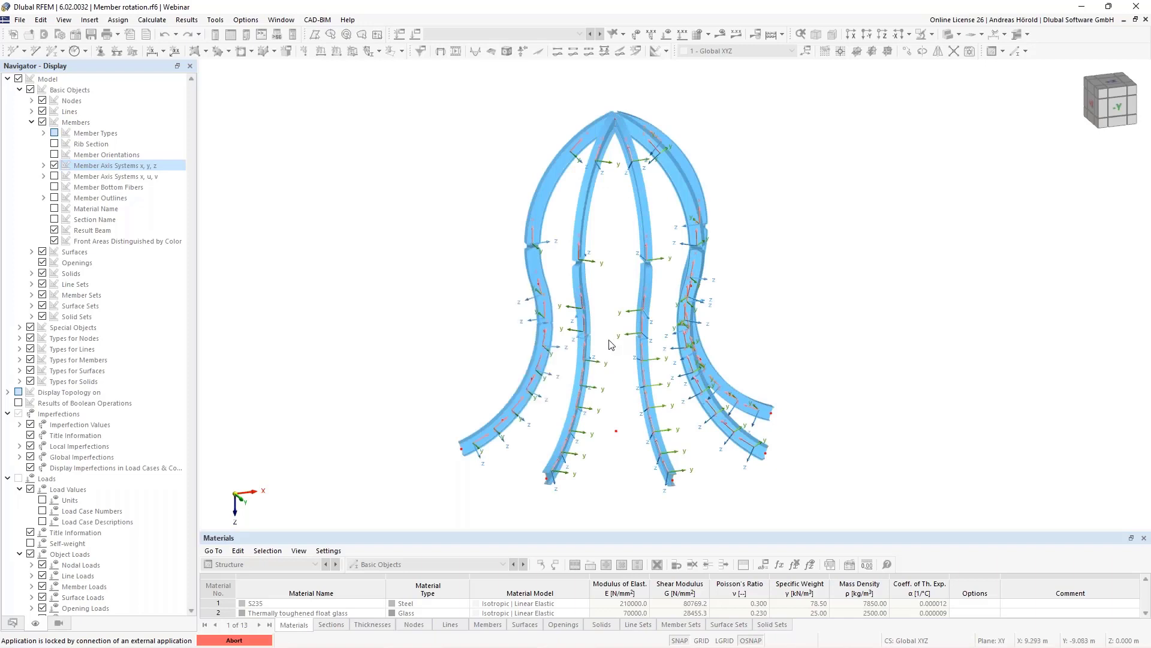
mouse_move(231, 632)
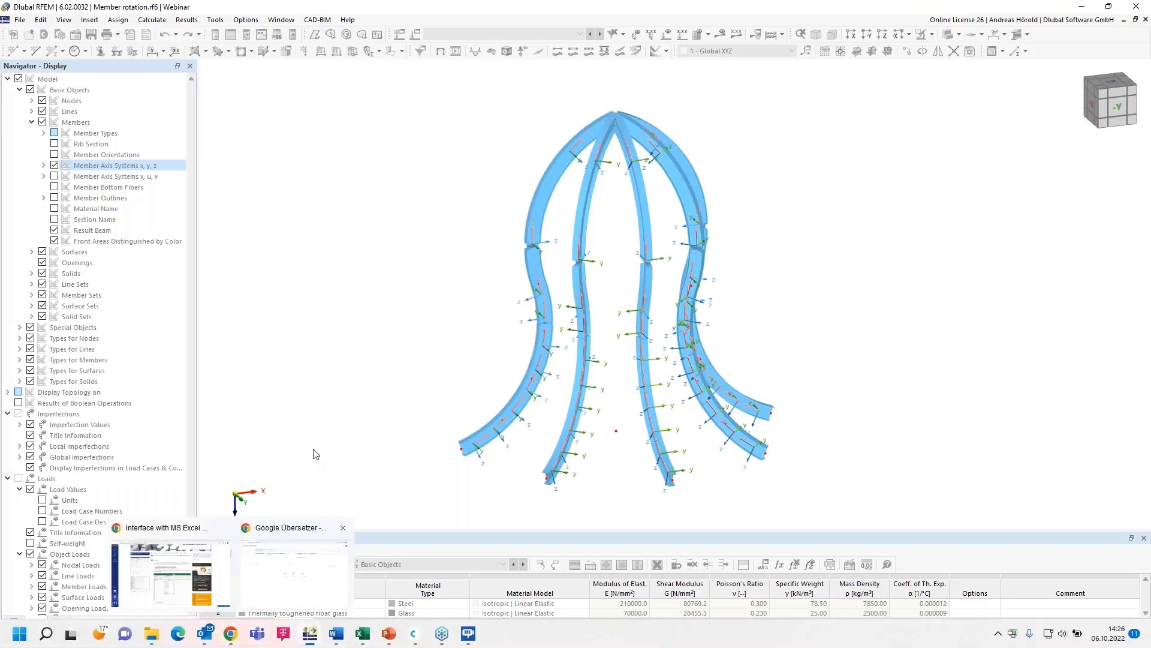
left_click(250, 640)
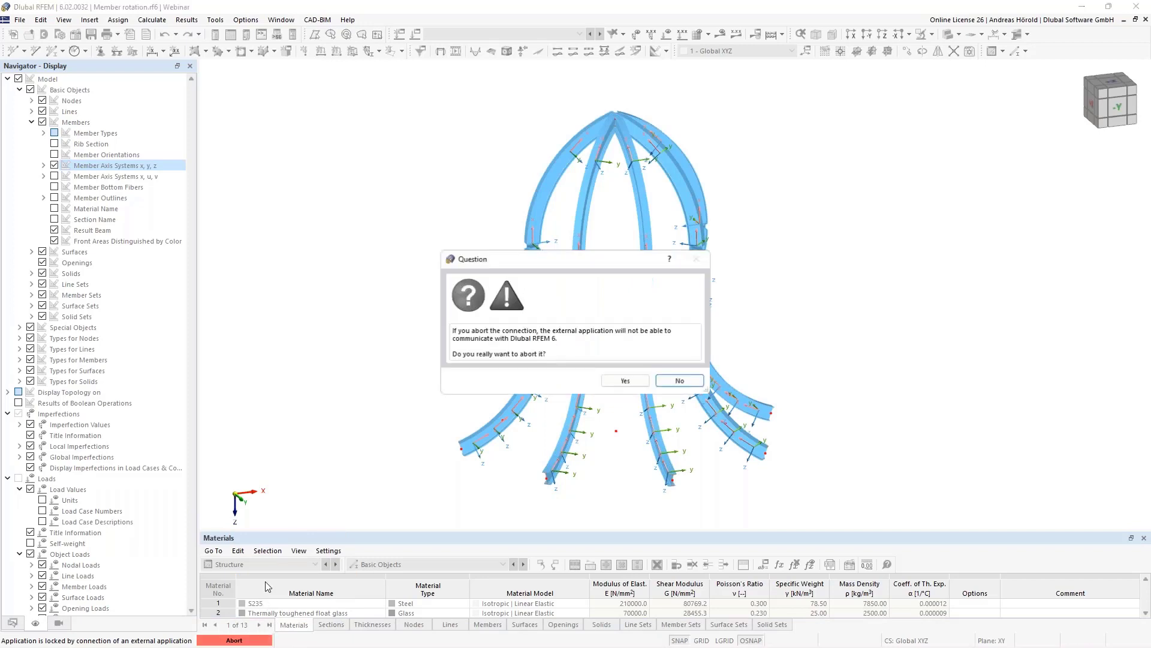
left_click(625, 381)
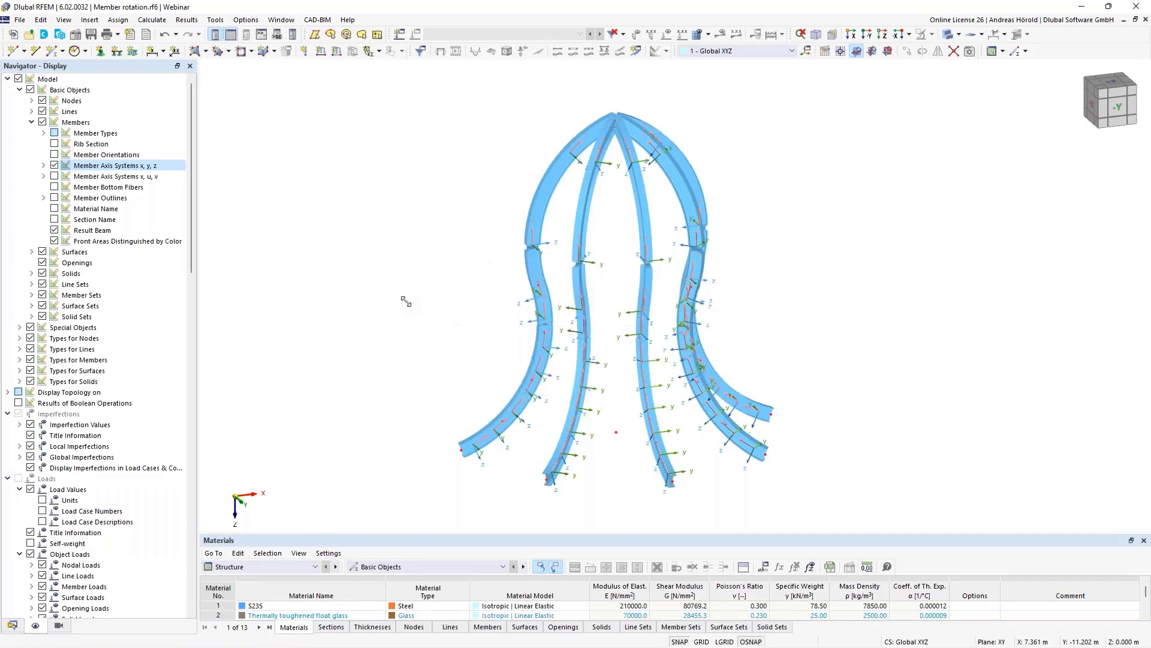
Examine the WebService program option for starting the server automatically with the application and leave the settings without applying changes
left_click(247, 19)
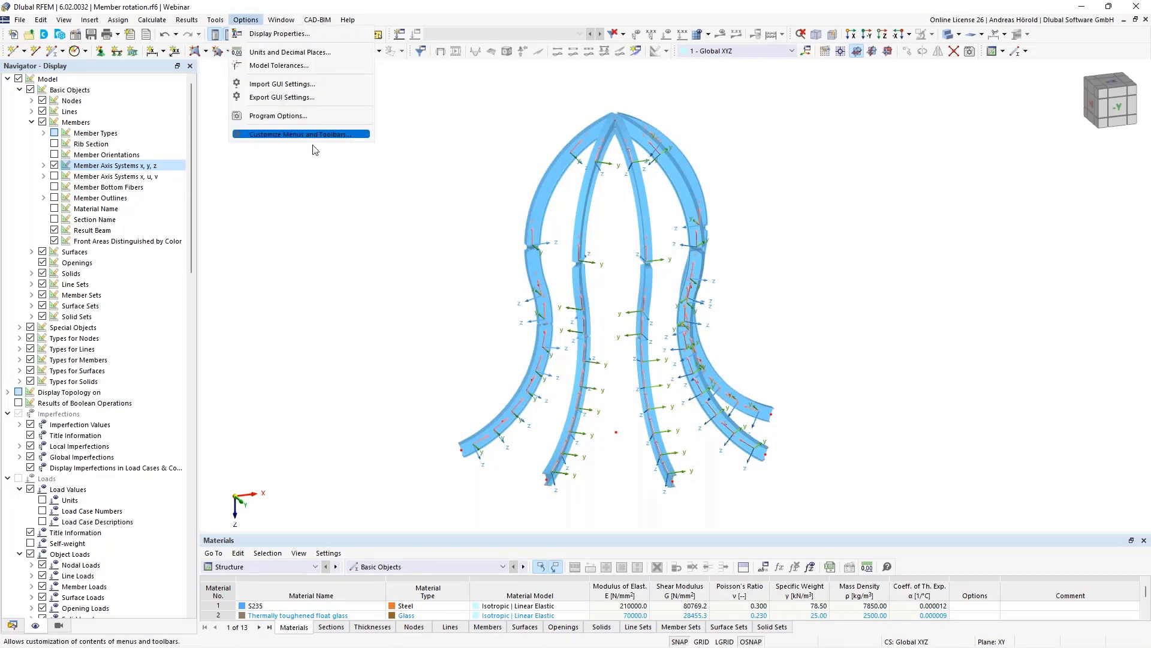
left_click(307, 116)
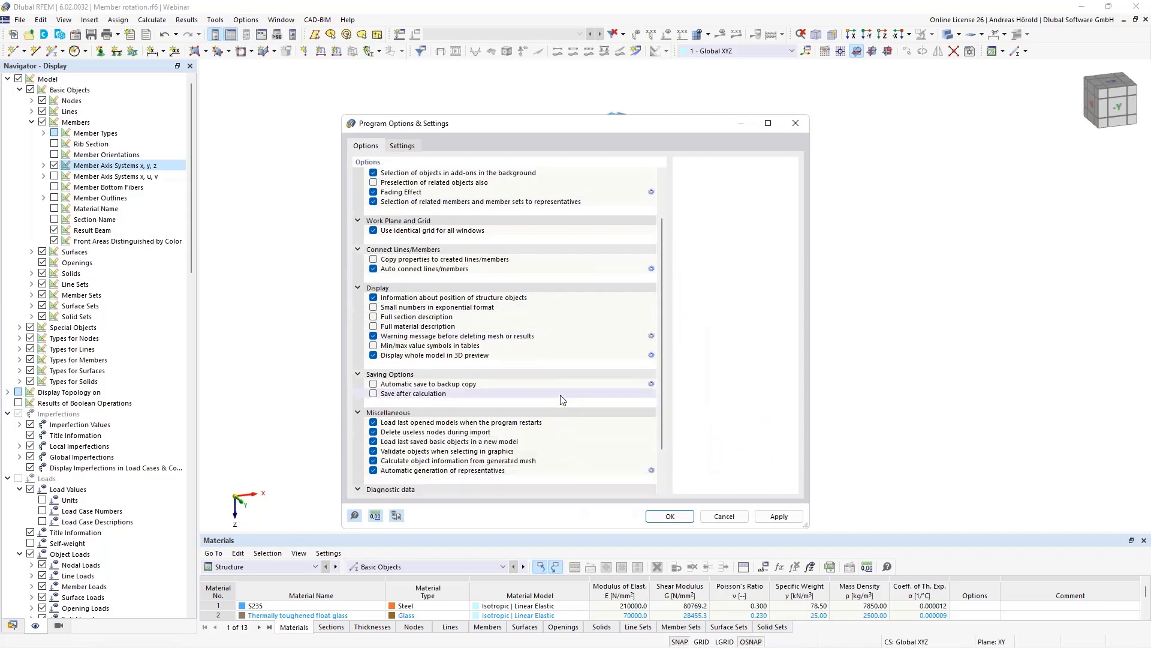
scroll(563, 400, "down", 2)
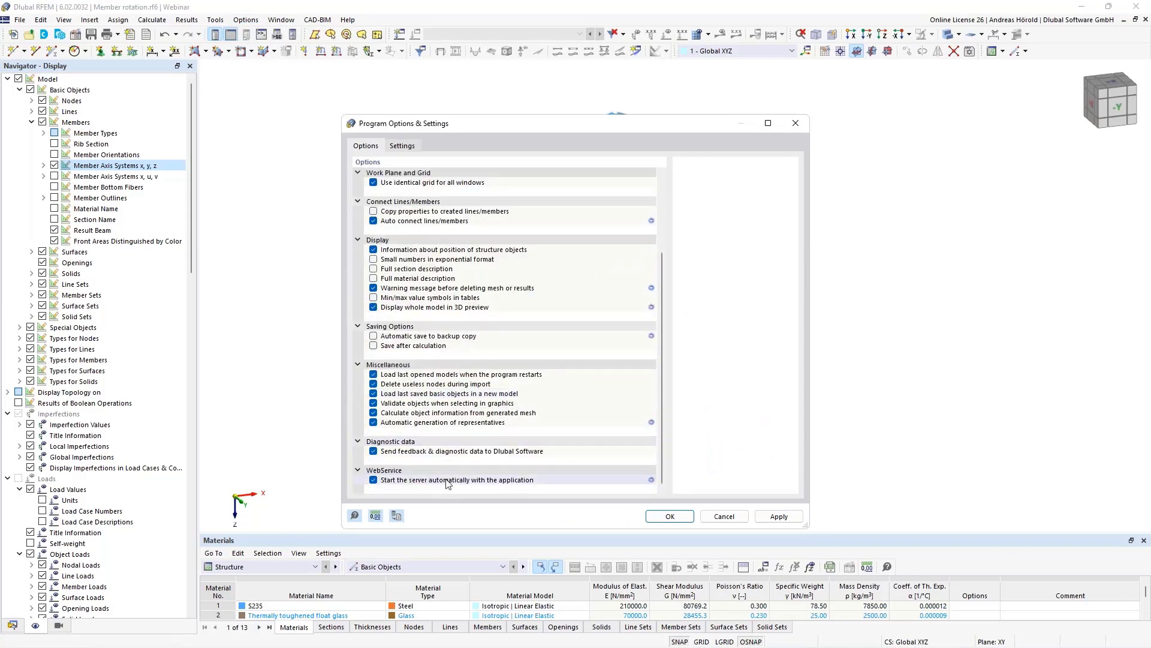
left_click(372, 481)
left_click(373, 481)
left_click(373, 480)
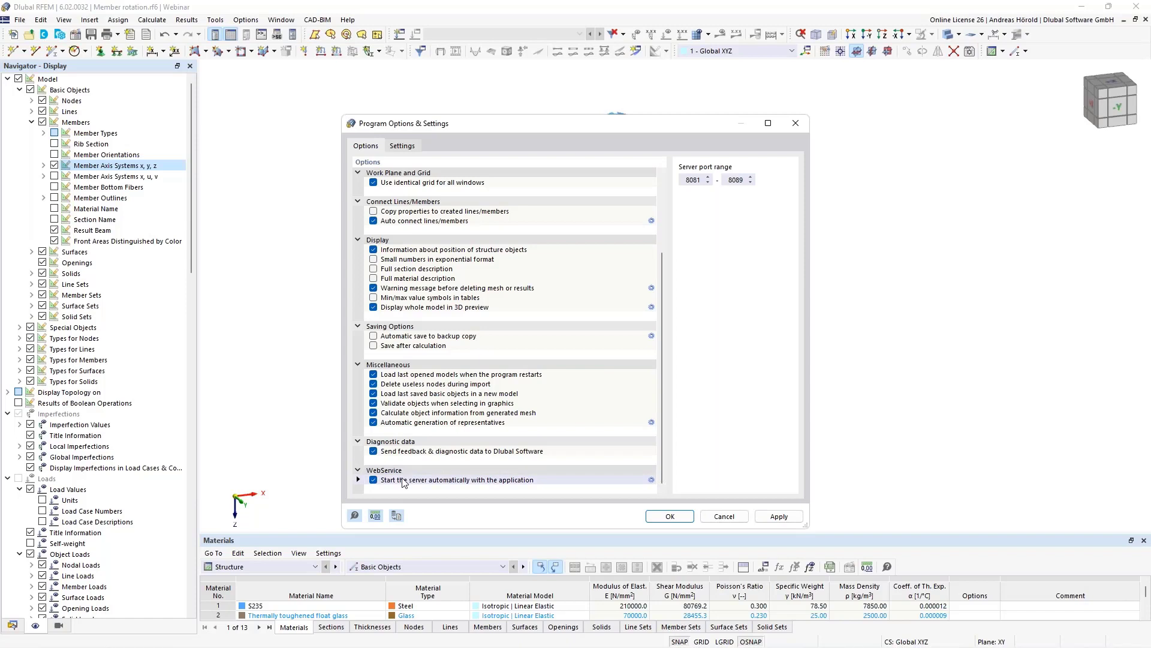
left_click(721, 518)
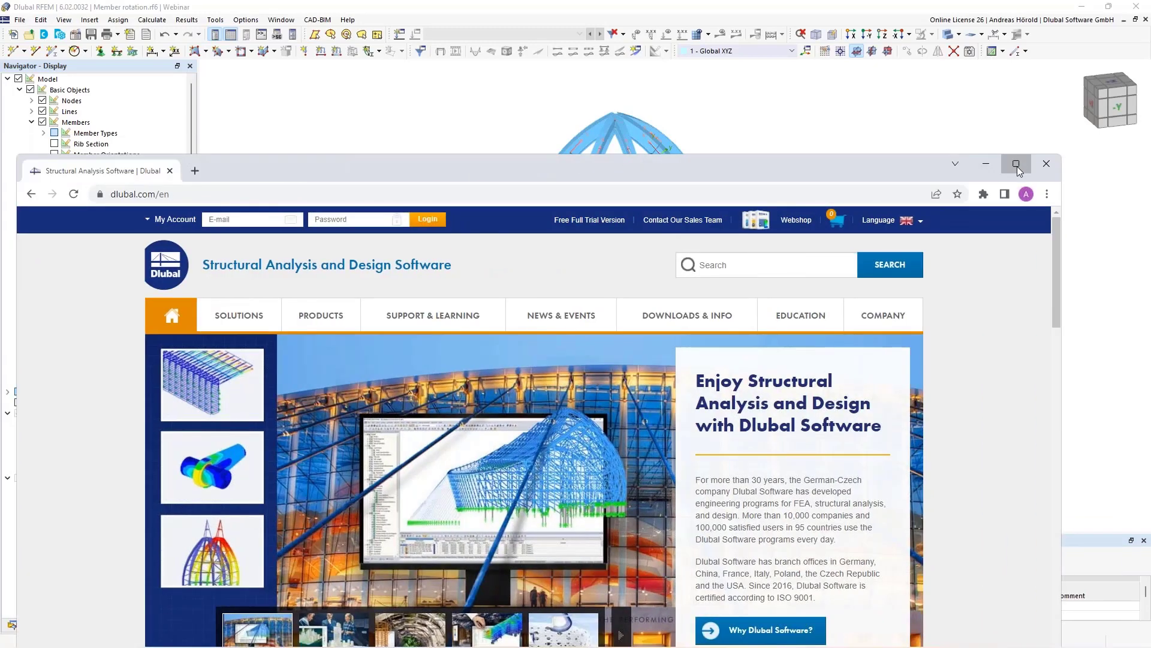
Switch to the browser and open the Webinars page under the events of the Dlubal website
left_click(1016, 164)
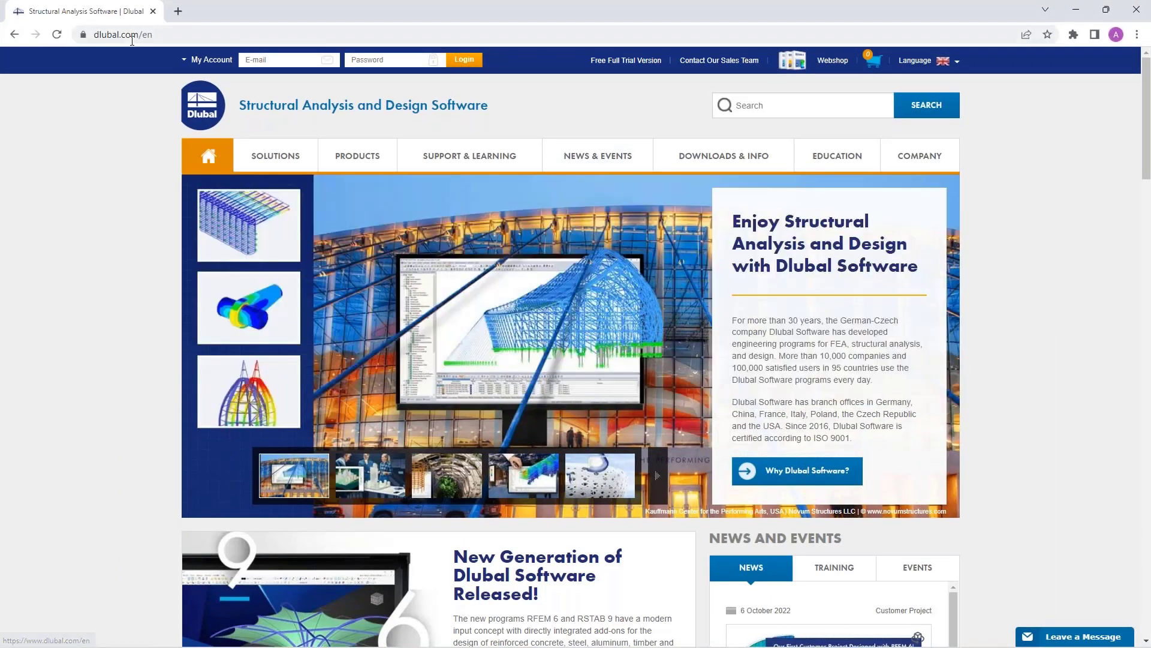
mouse_move(657, 166)
mouse_move(596, 159)
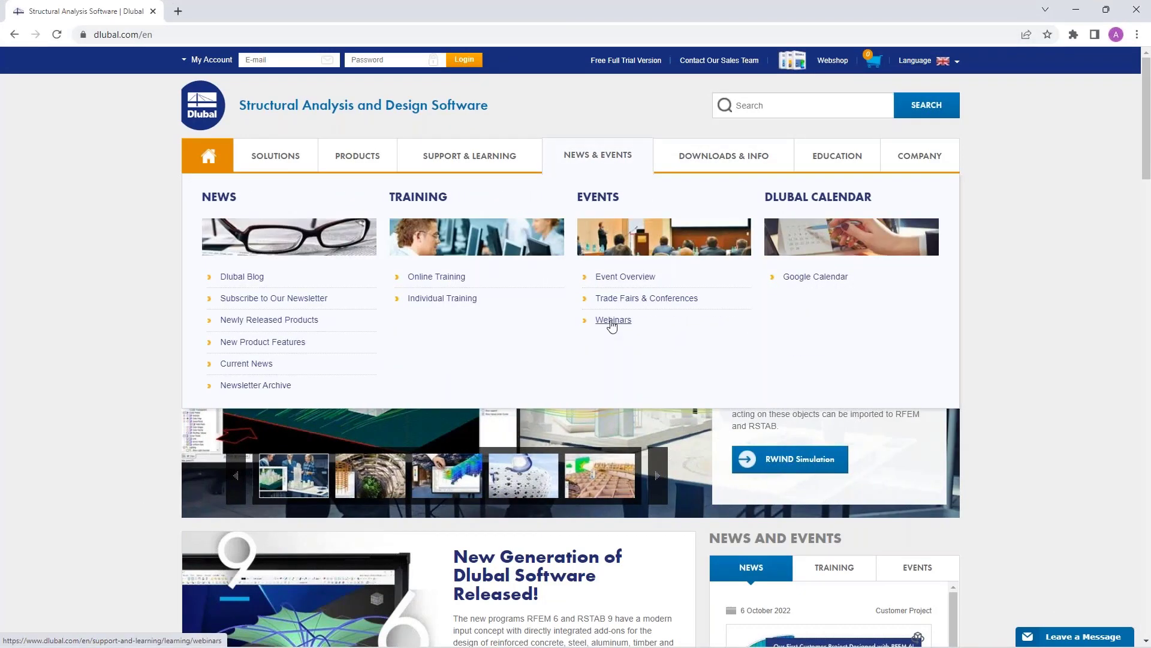
left_click(612, 324)
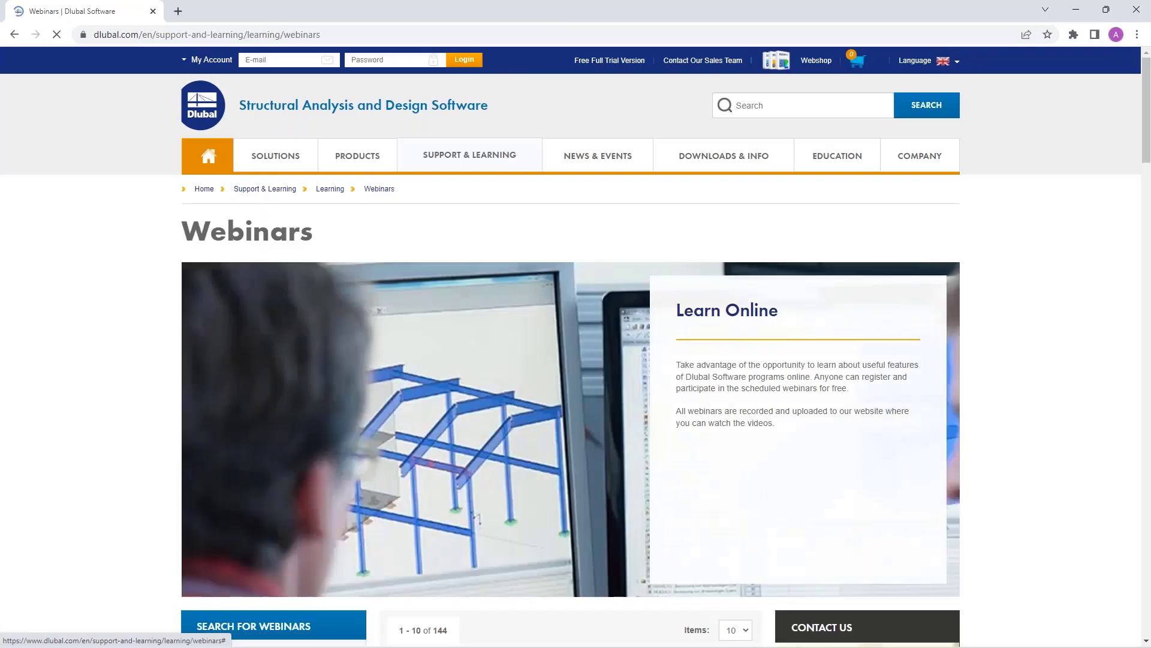
Look through the listed webinars and open the Most Frequently Asked Questions Answered by Dlubal Support Team webinar of October 2022
scroll(610, 459, "down", 7)
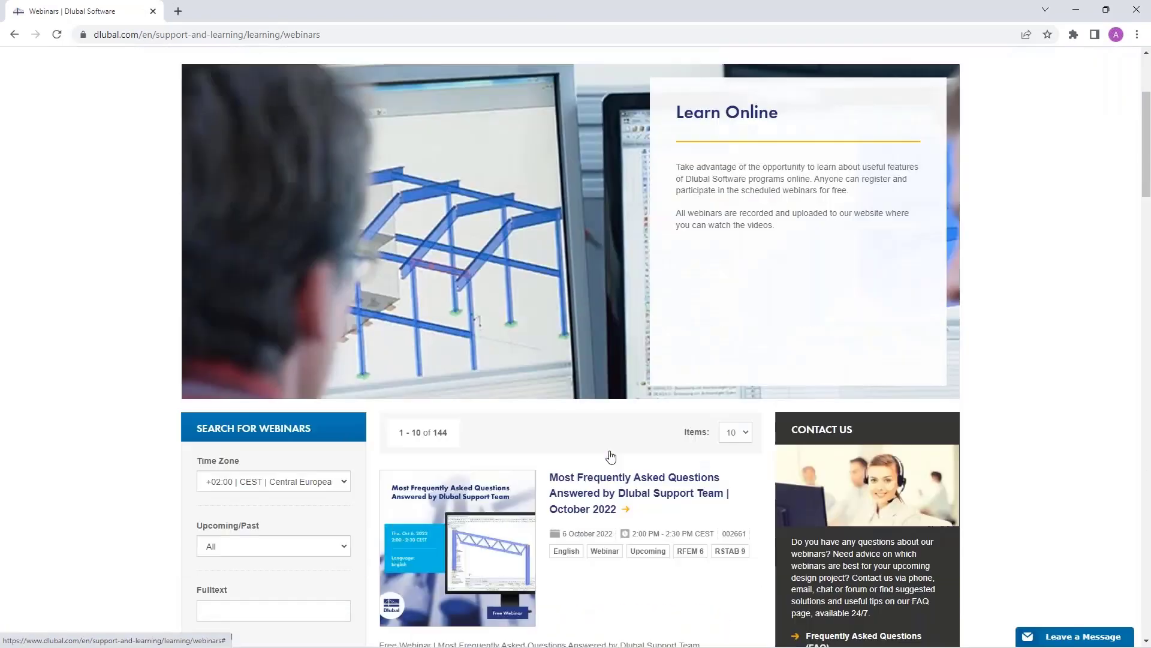
scroll(610, 459, "down", 1)
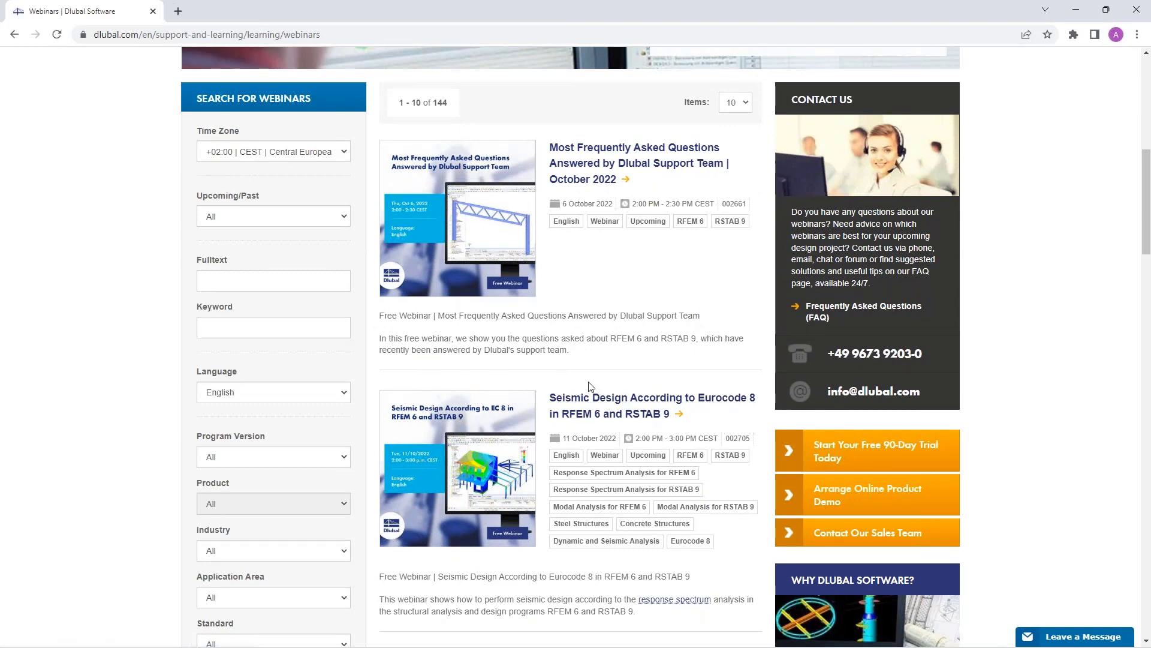
scroll(584, 402, "down", 1)
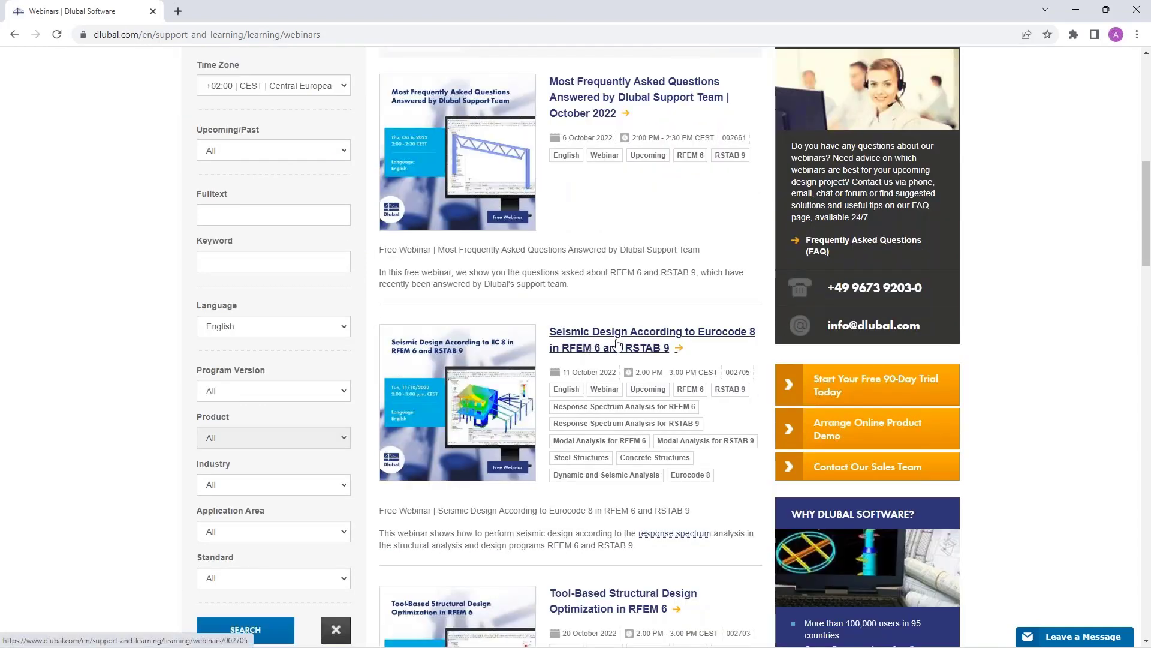
scroll(621, 346, "down", 1)
scroll(621, 346, "down", 1)
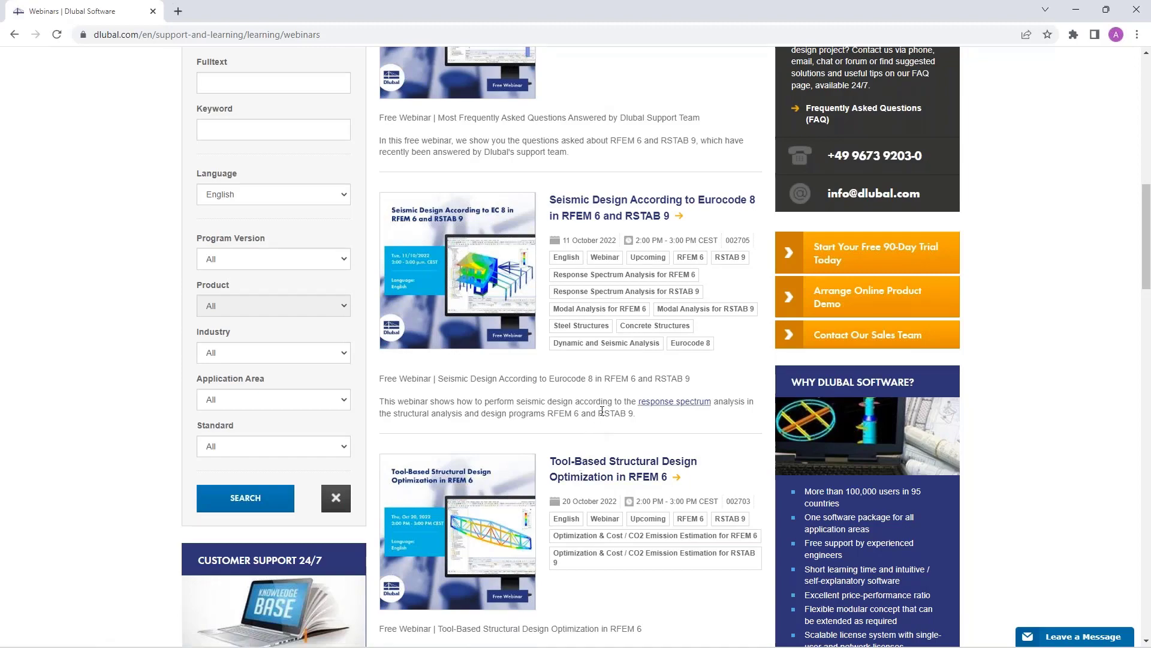
scroll(602, 410, "up", 4)
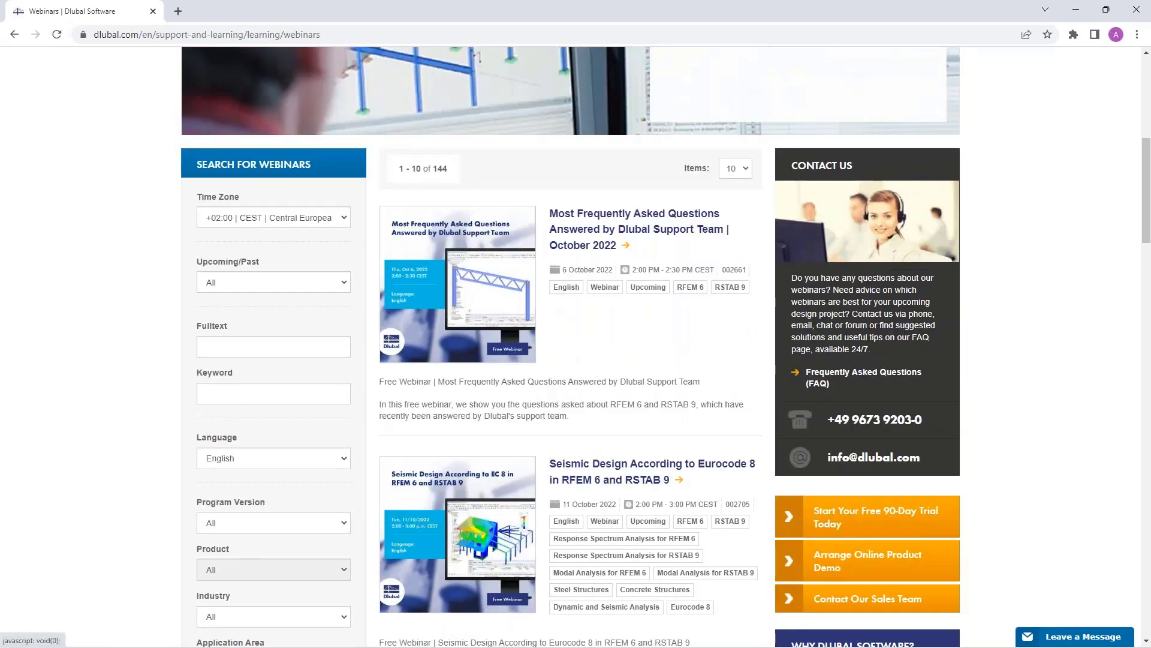
left_click(587, 225)
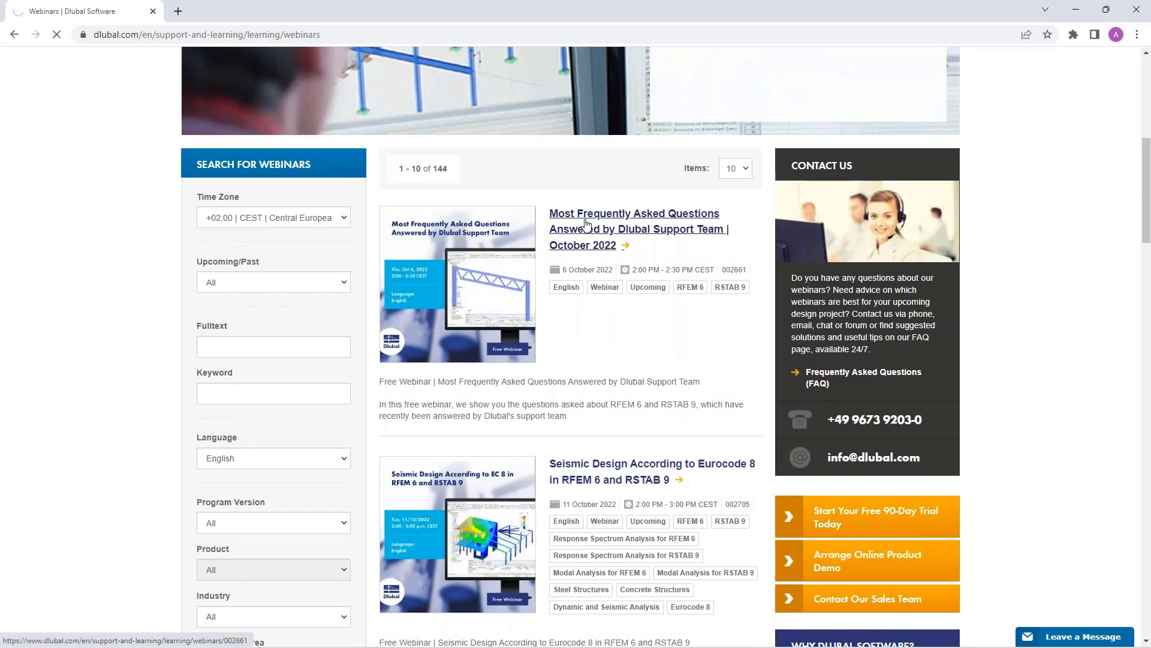
Examine the webinar's event information, recommended events and models to download
scroll(585, 350, "down", 1)
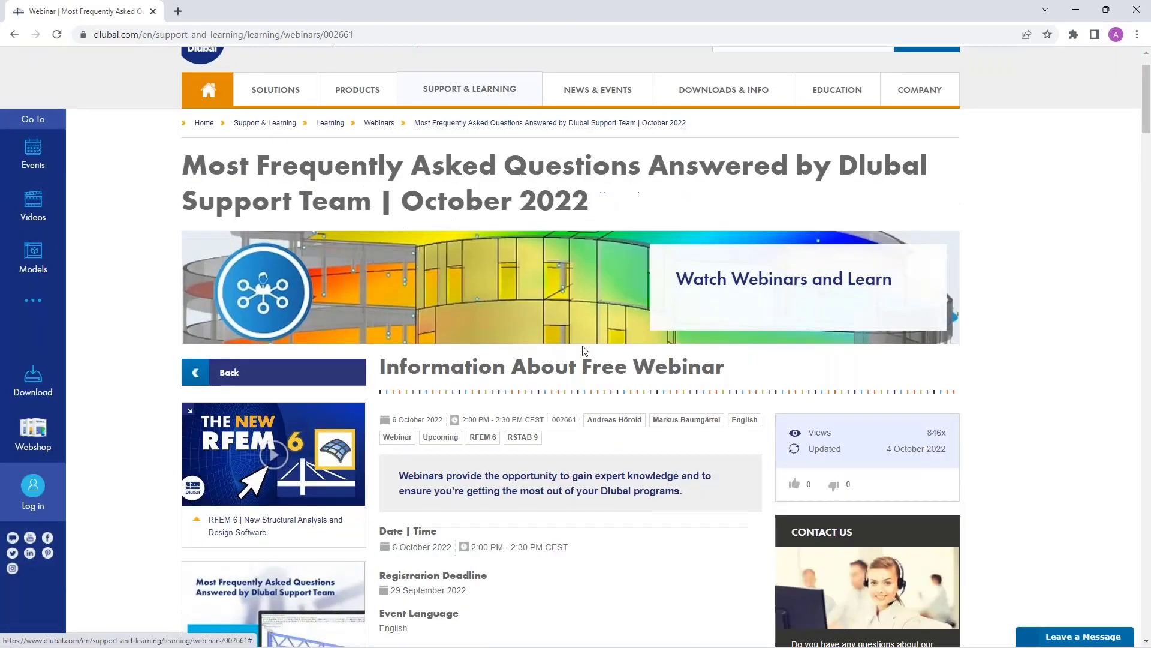
scroll(585, 350, "down", 4)
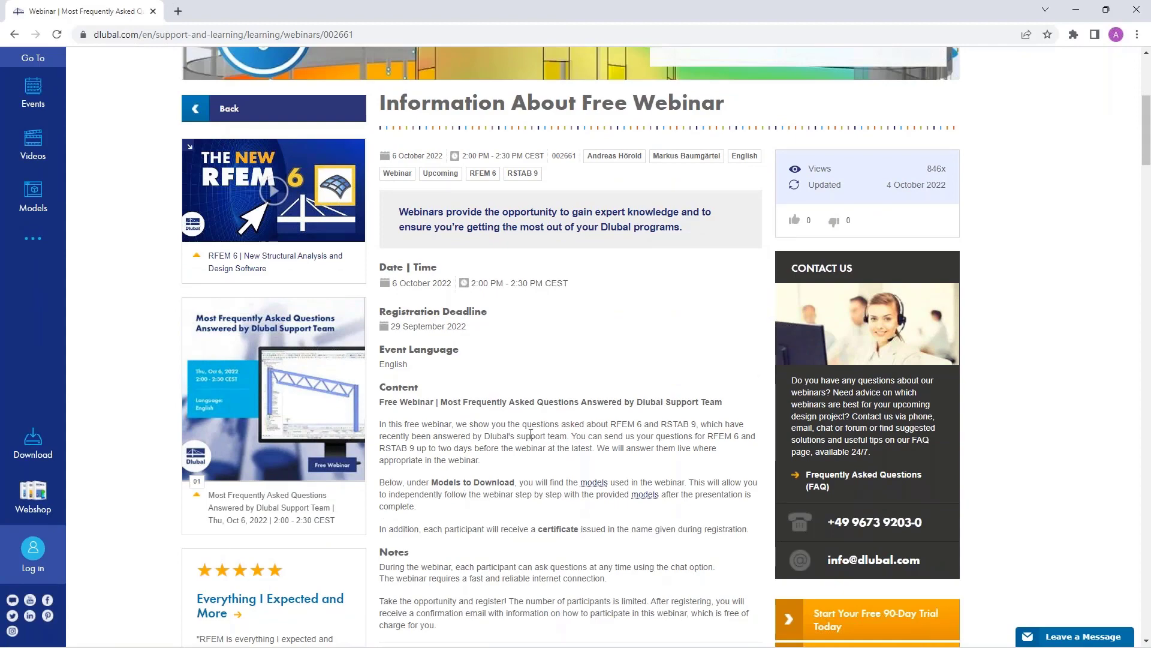
scroll(531, 433, "down", 20)
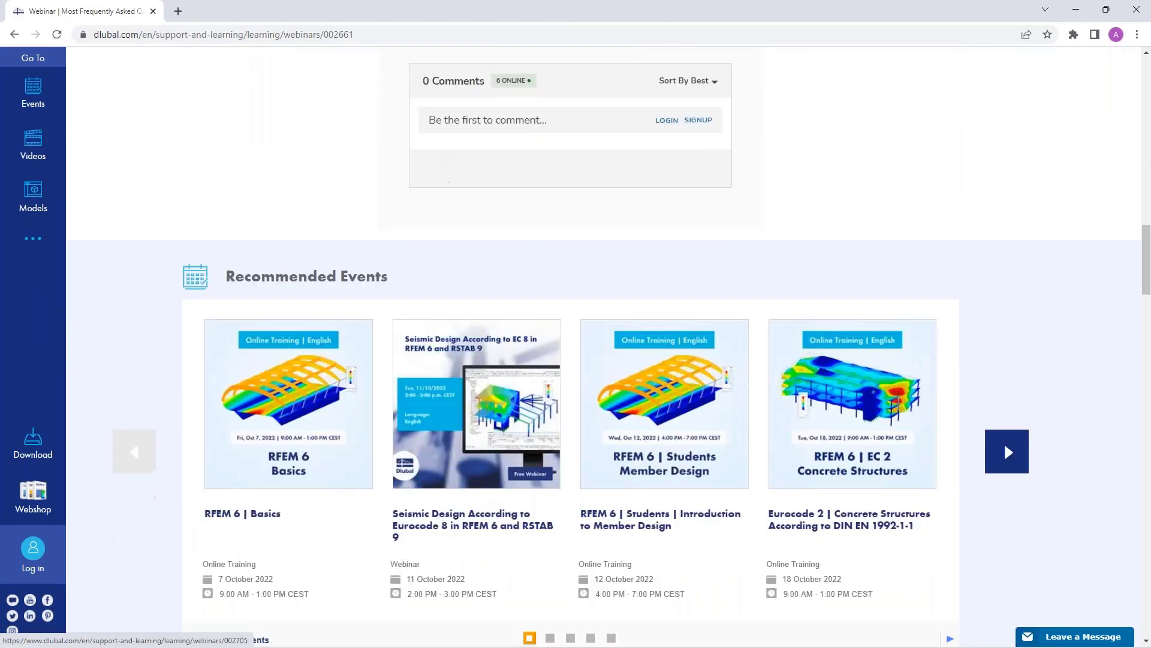
scroll(287, 311, "down", 5)
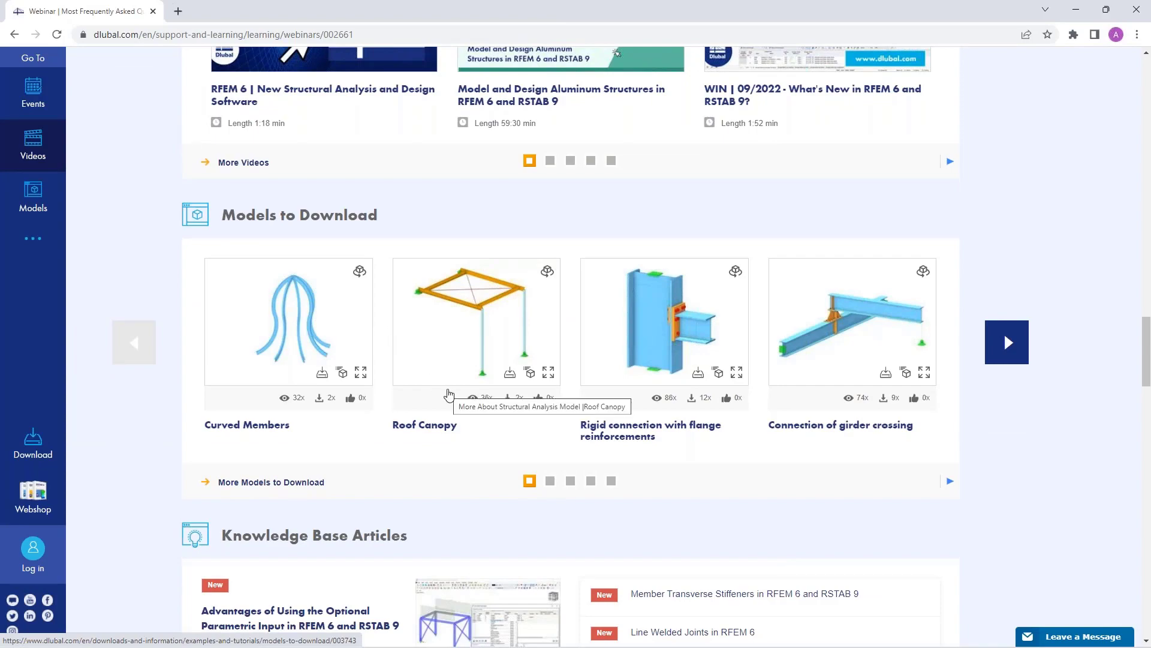
scroll(447, 393, "up", 9)
scroll(447, 393, "up", 20)
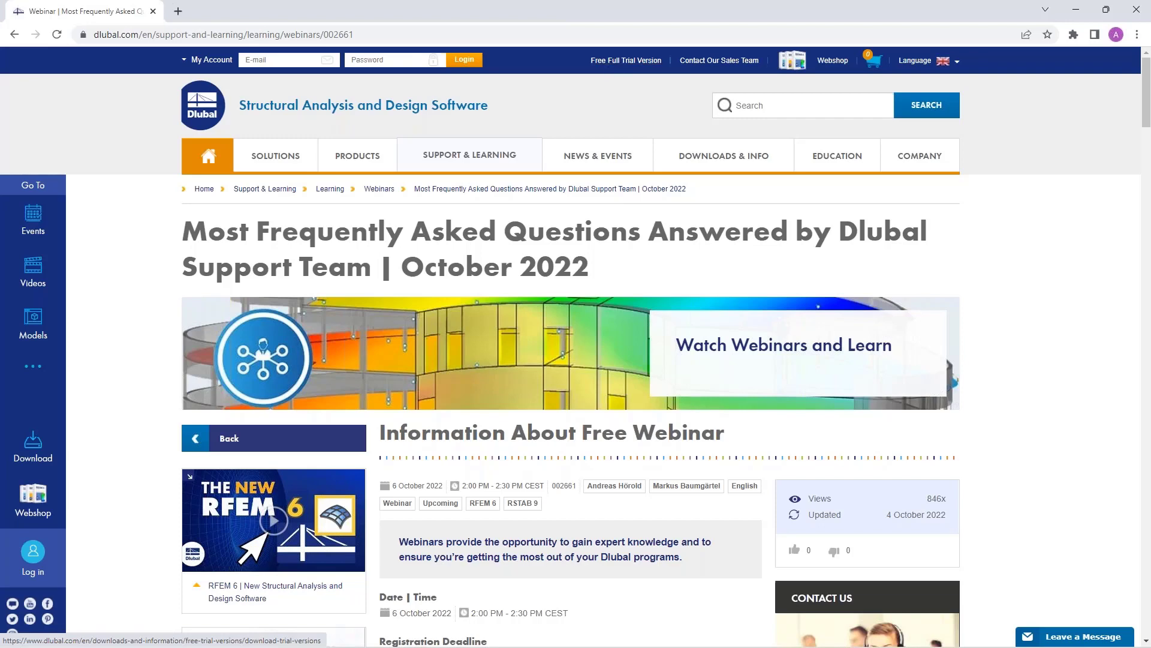
Open the Free Full Trial Version page and review the trial downloads for RFEM 6, RSTAB 9, RSECTION 1 and RWIND 2
left_click(618, 62)
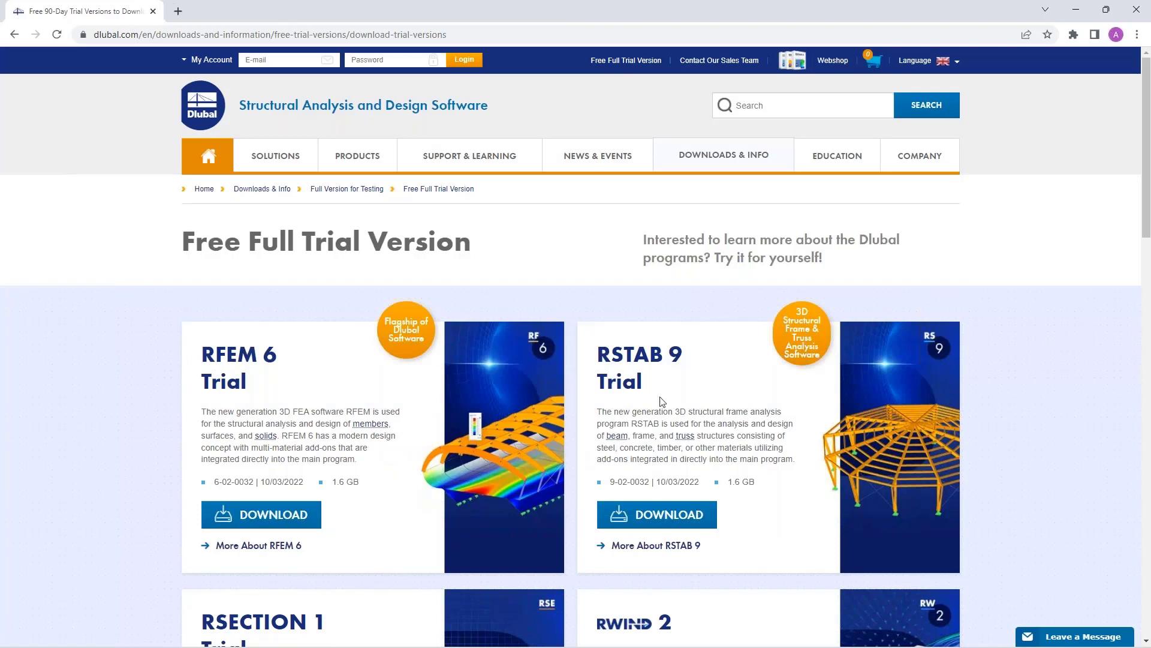
scroll(286, 432, "down", 3)
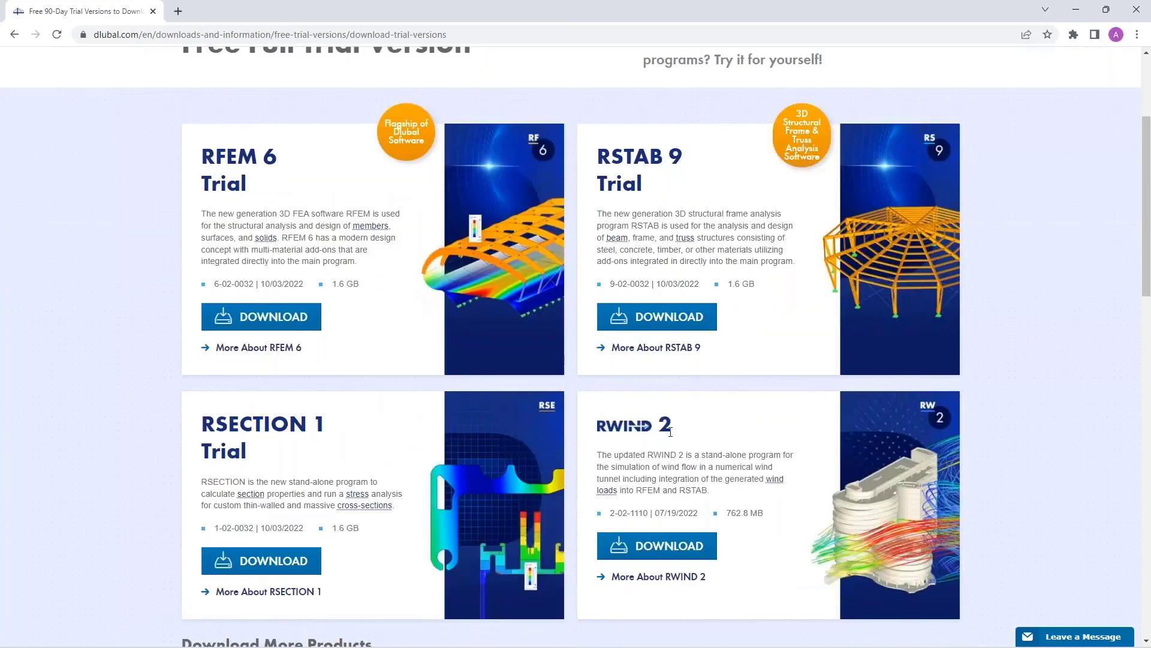
scroll(323, 274, "up", 1)
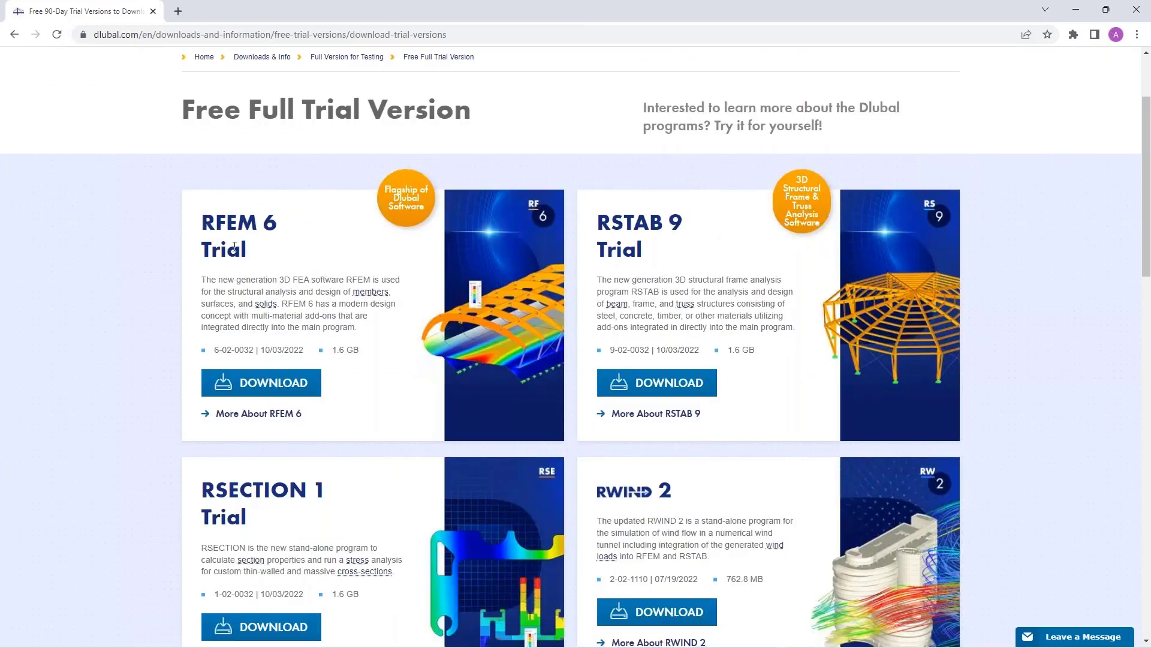